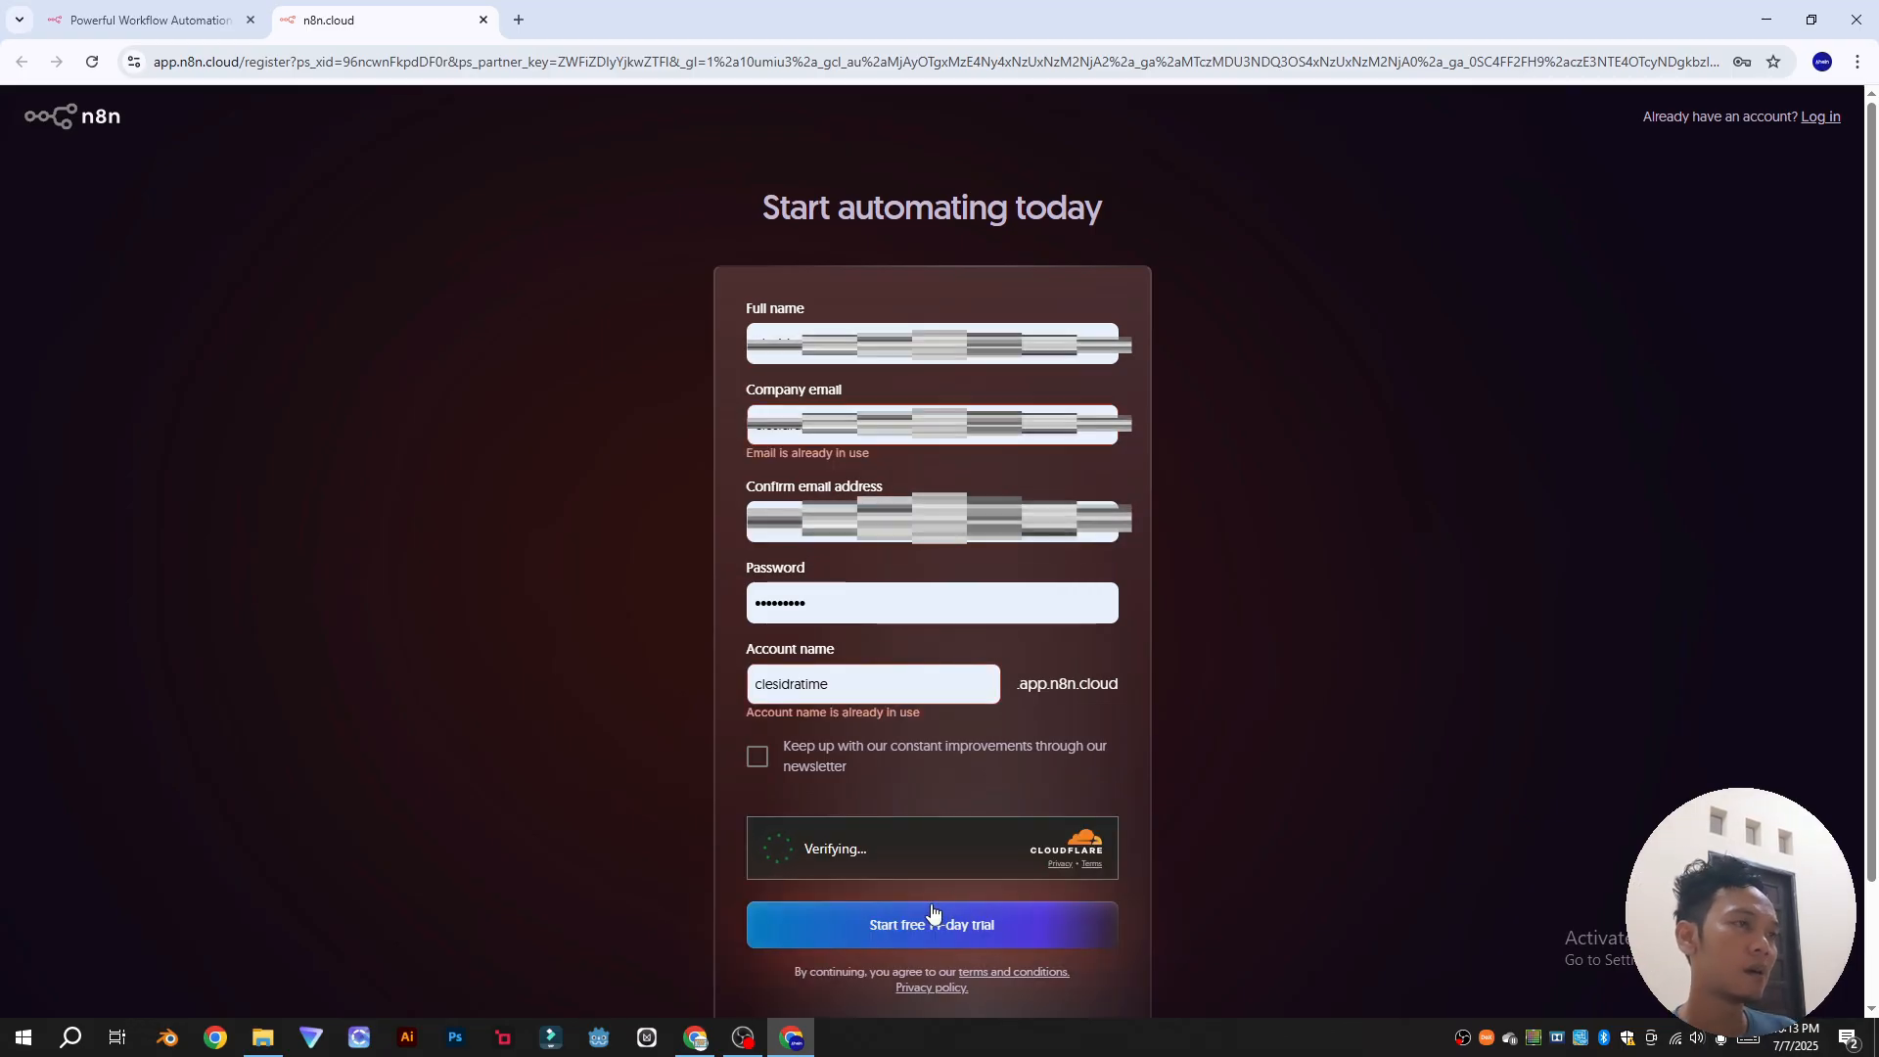
Step: Log in to the existing n8n Cloud trial account from the registration page
{"action": "left_click", "coordinate": [1817, 122]}
{"action": "left_click", "coordinate": [902, 431]}
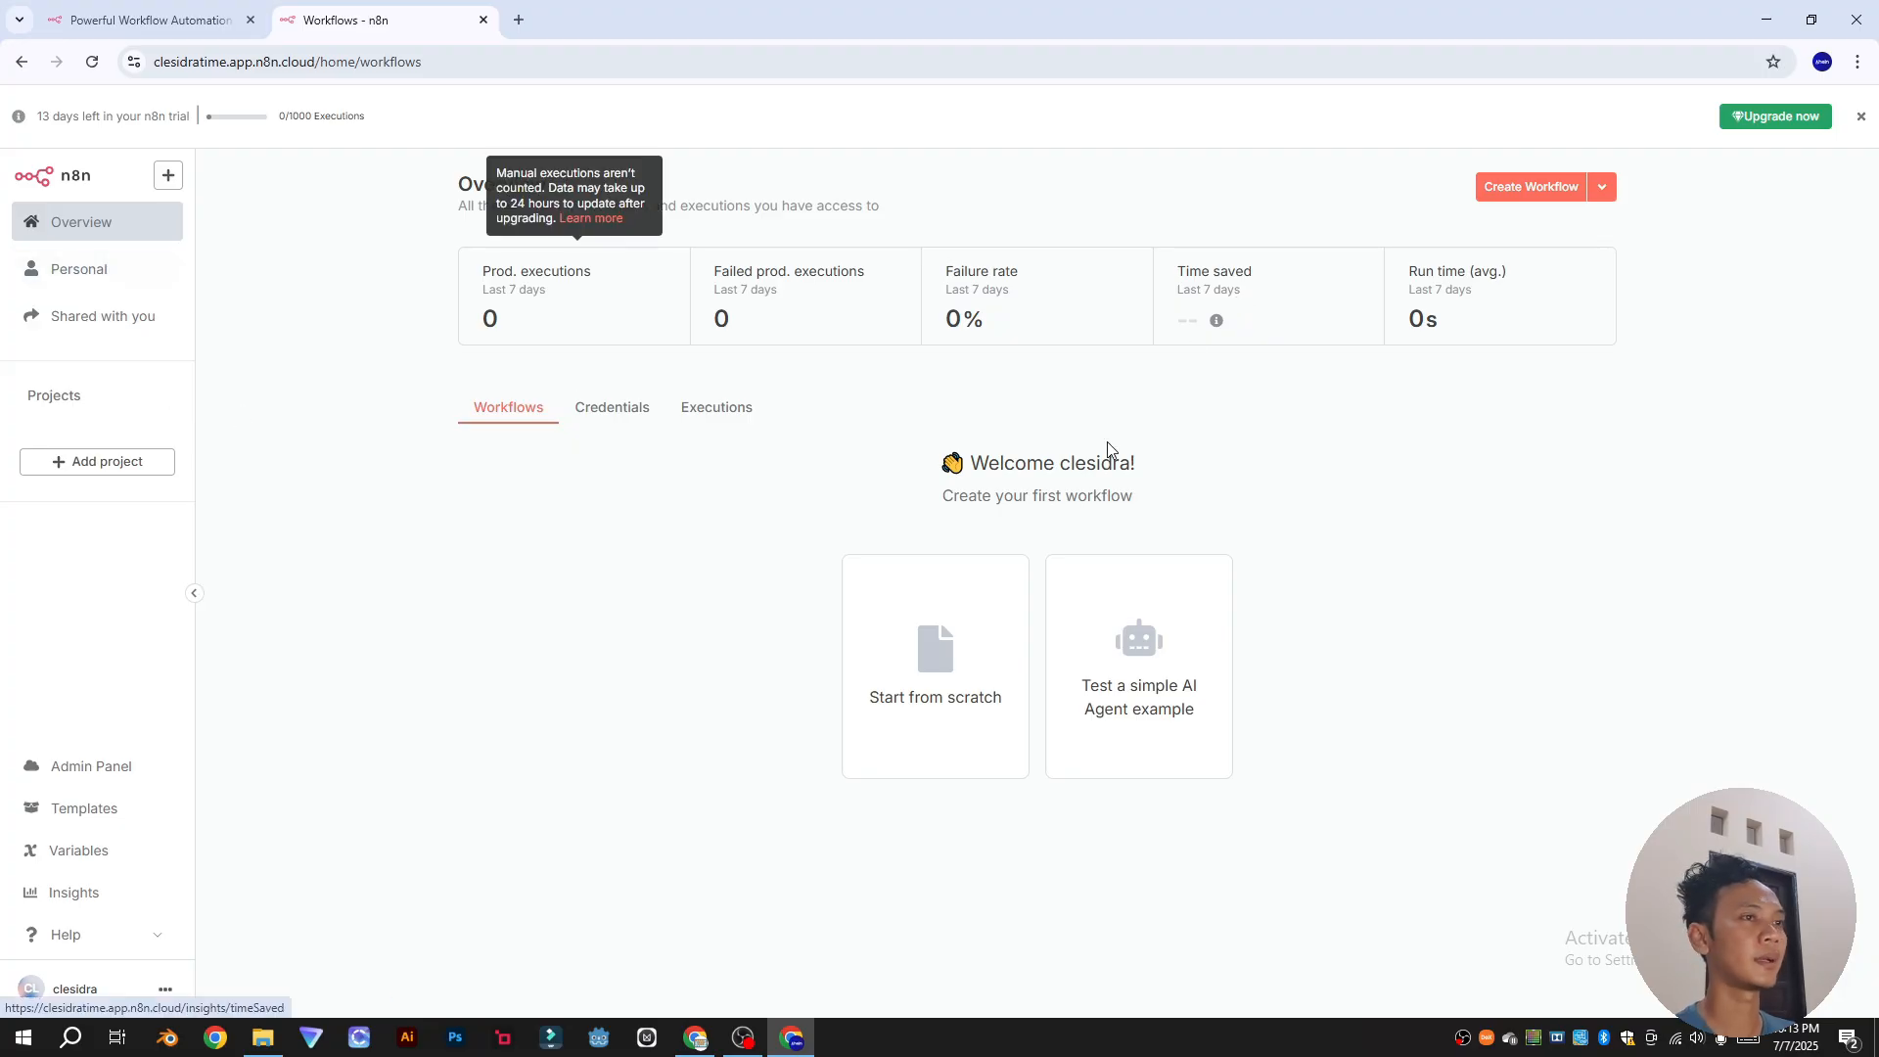
Step: Start a blank workflow, then open the upgrade plans: Starter US$24, Pro US$60, Enterprise Custom
{"action": "left_click", "coordinate": [913, 681]}
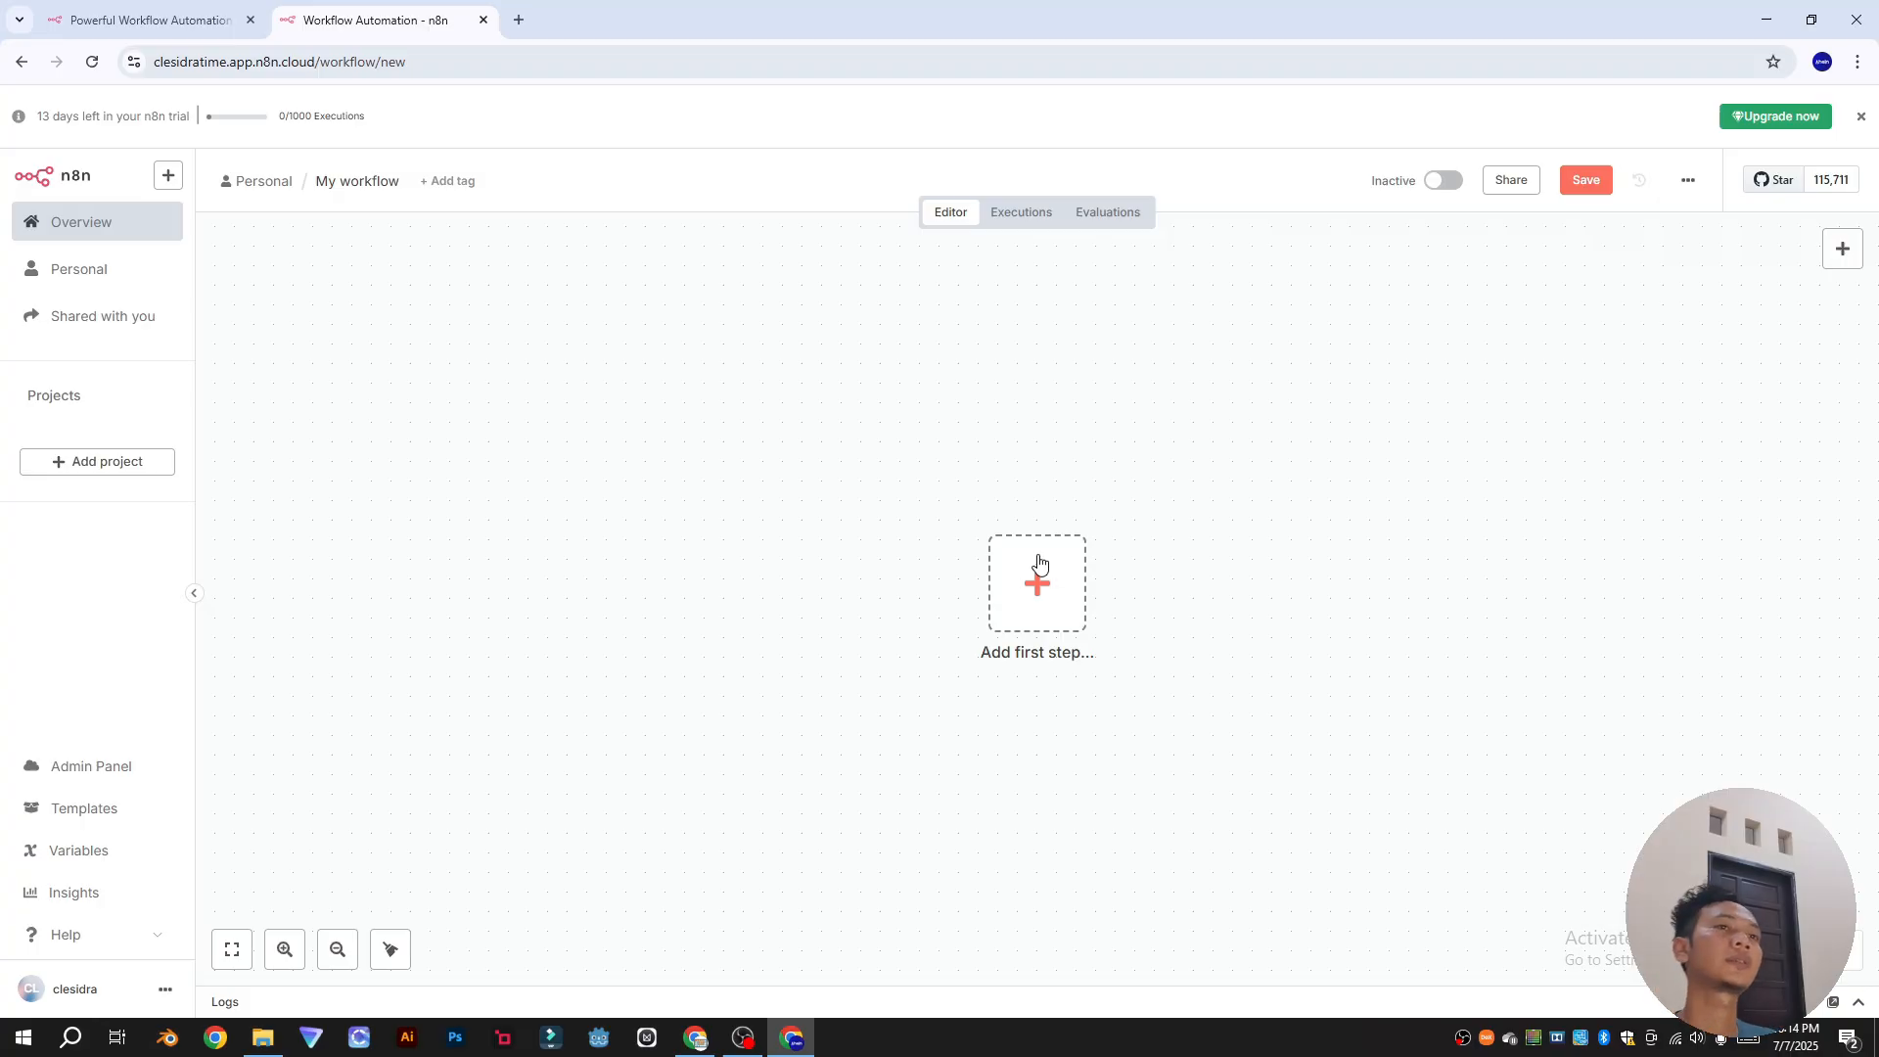
{"action": "left_click", "coordinate": [1783, 121]}
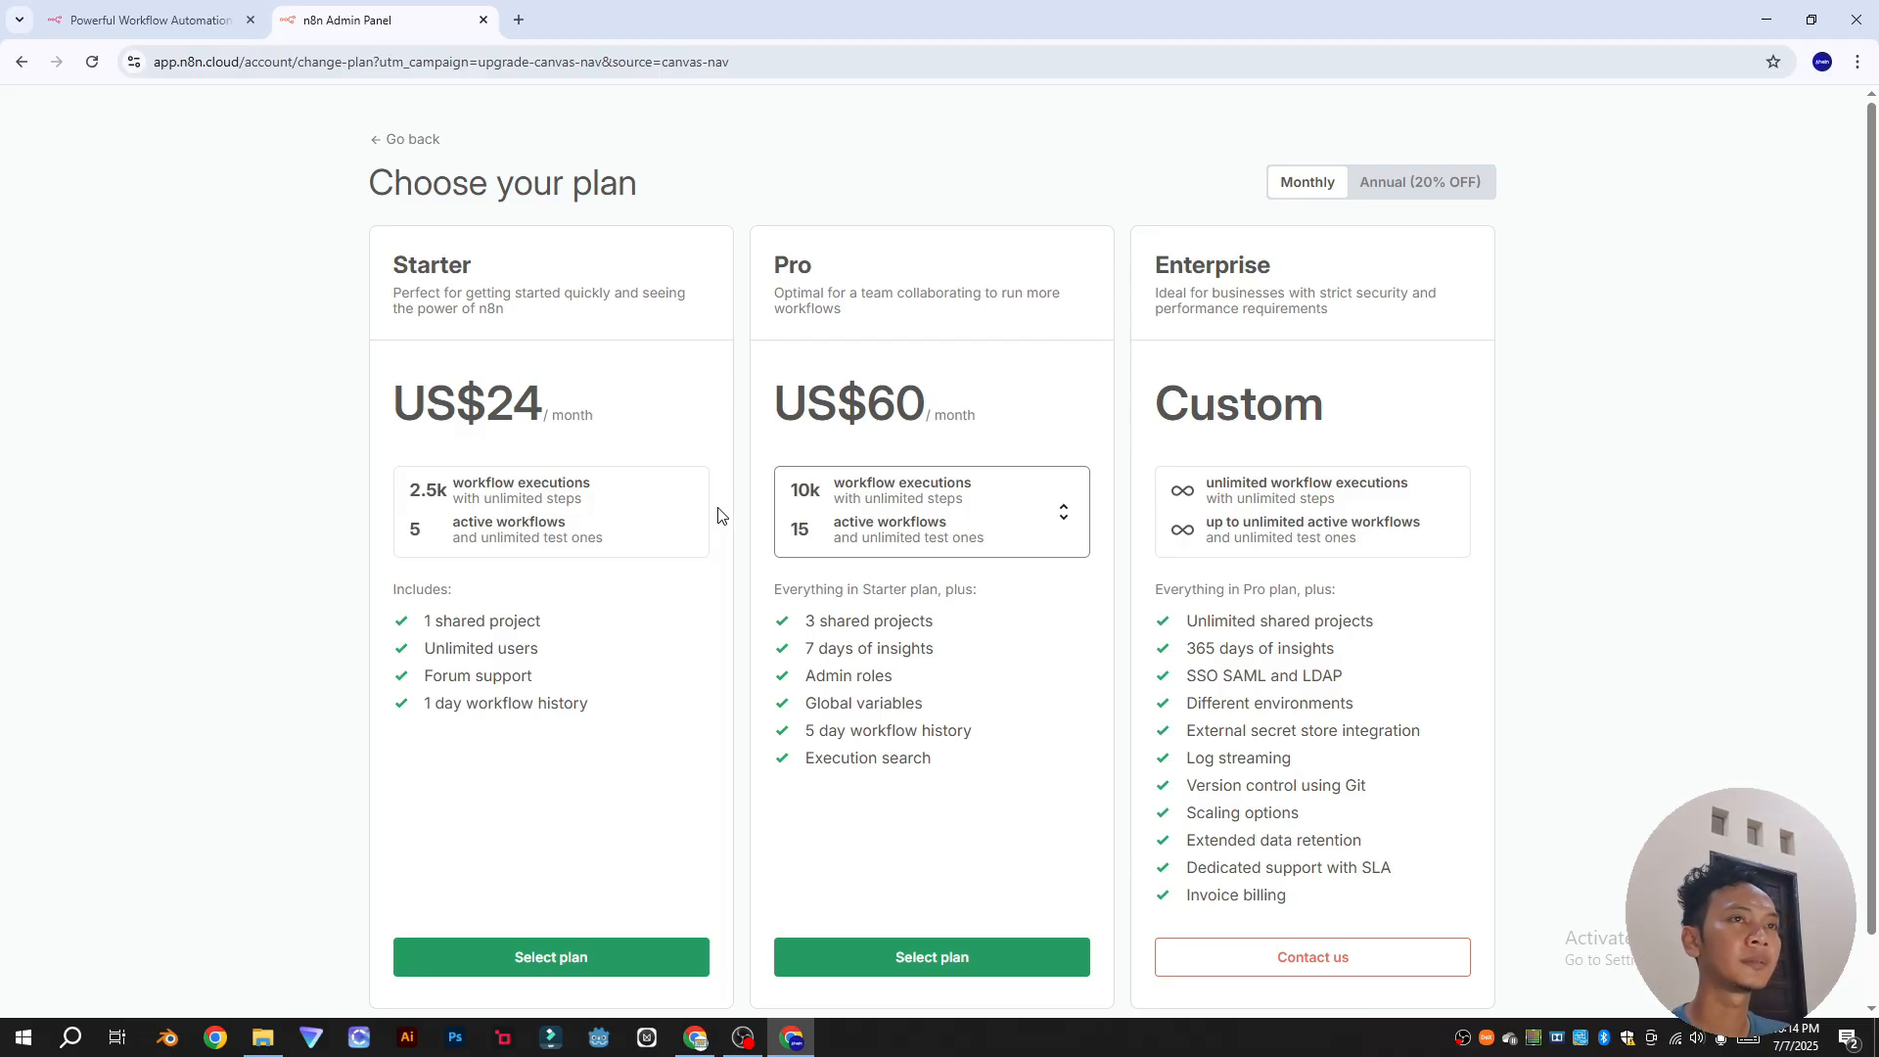
Step: Switch the plans to Annual pricing (20% off): Starter US$20, Pro US$50 per month
{"action": "left_click", "coordinate": [1418, 194]}
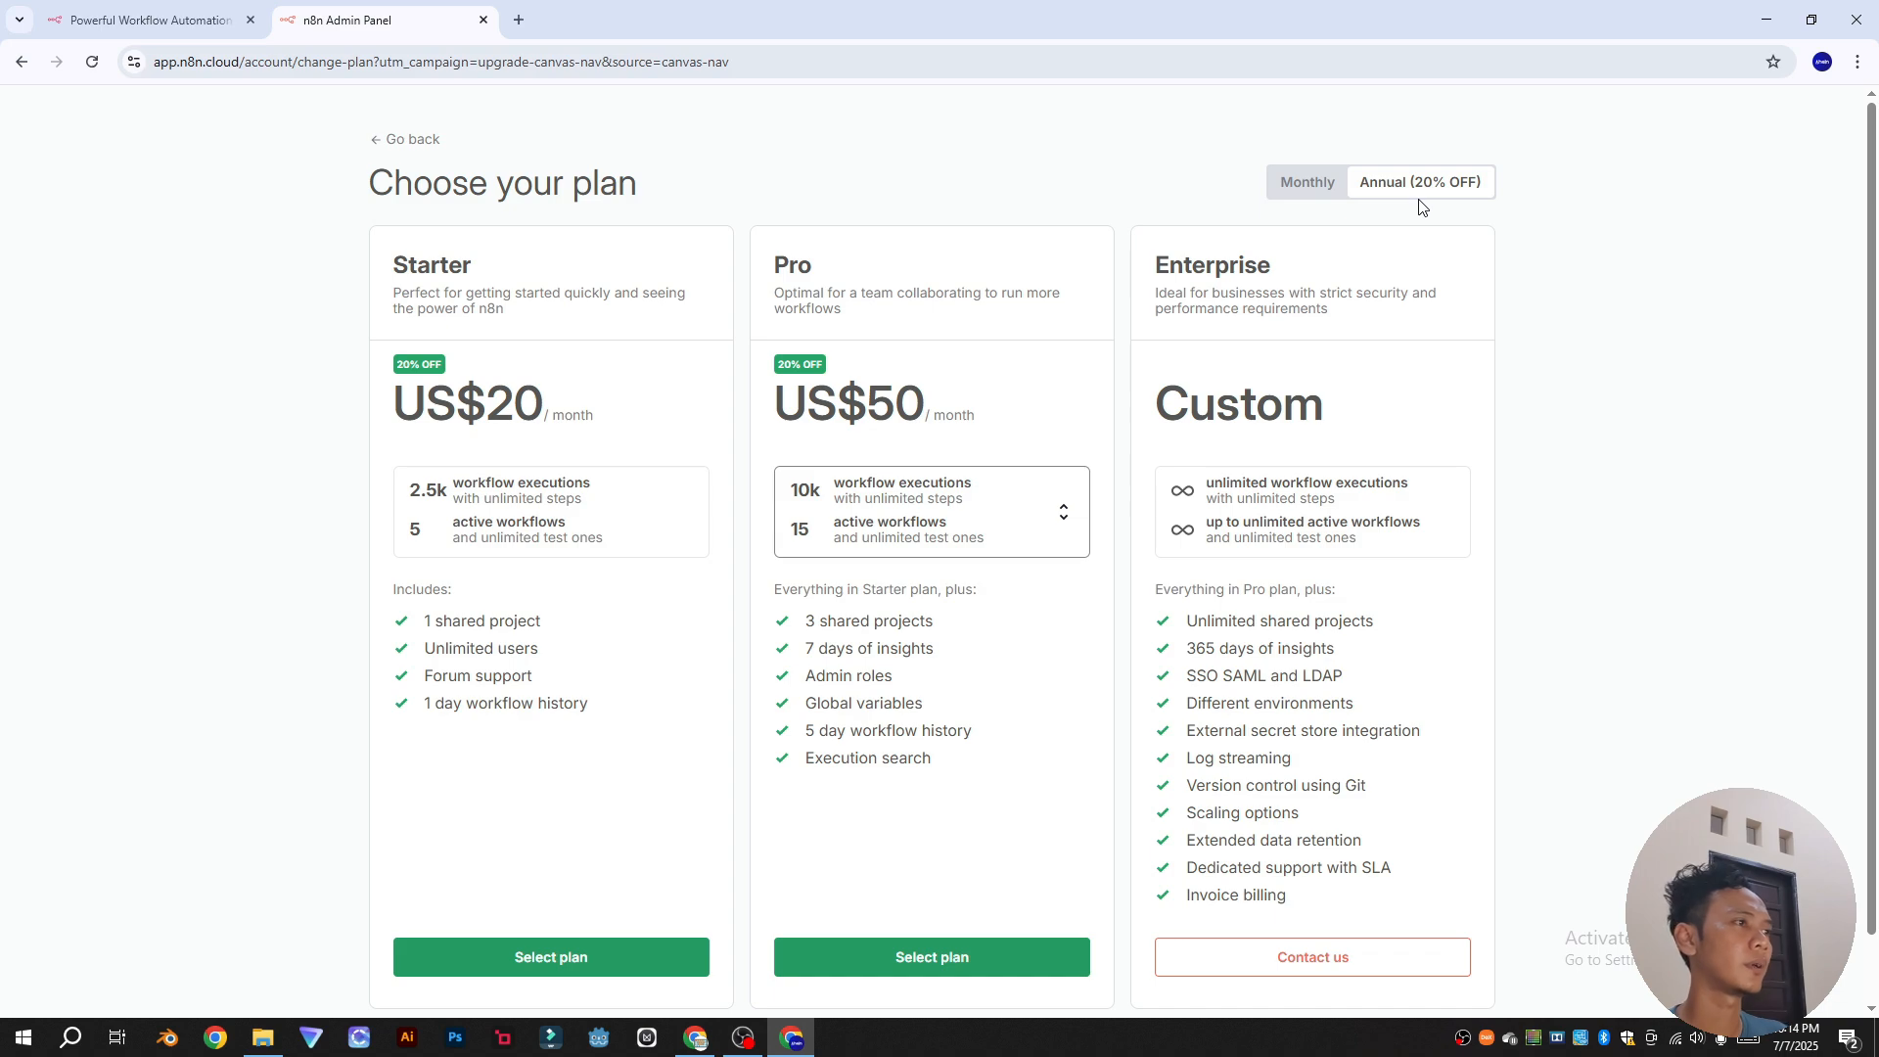
{"action": "scroll", "coordinate": [939, 440], "scroll_direction": "down", "scroll_amount": 1}
{"action": "scroll", "coordinate": [979, 666], "scroll_direction": "up", "scroll_amount": 1}
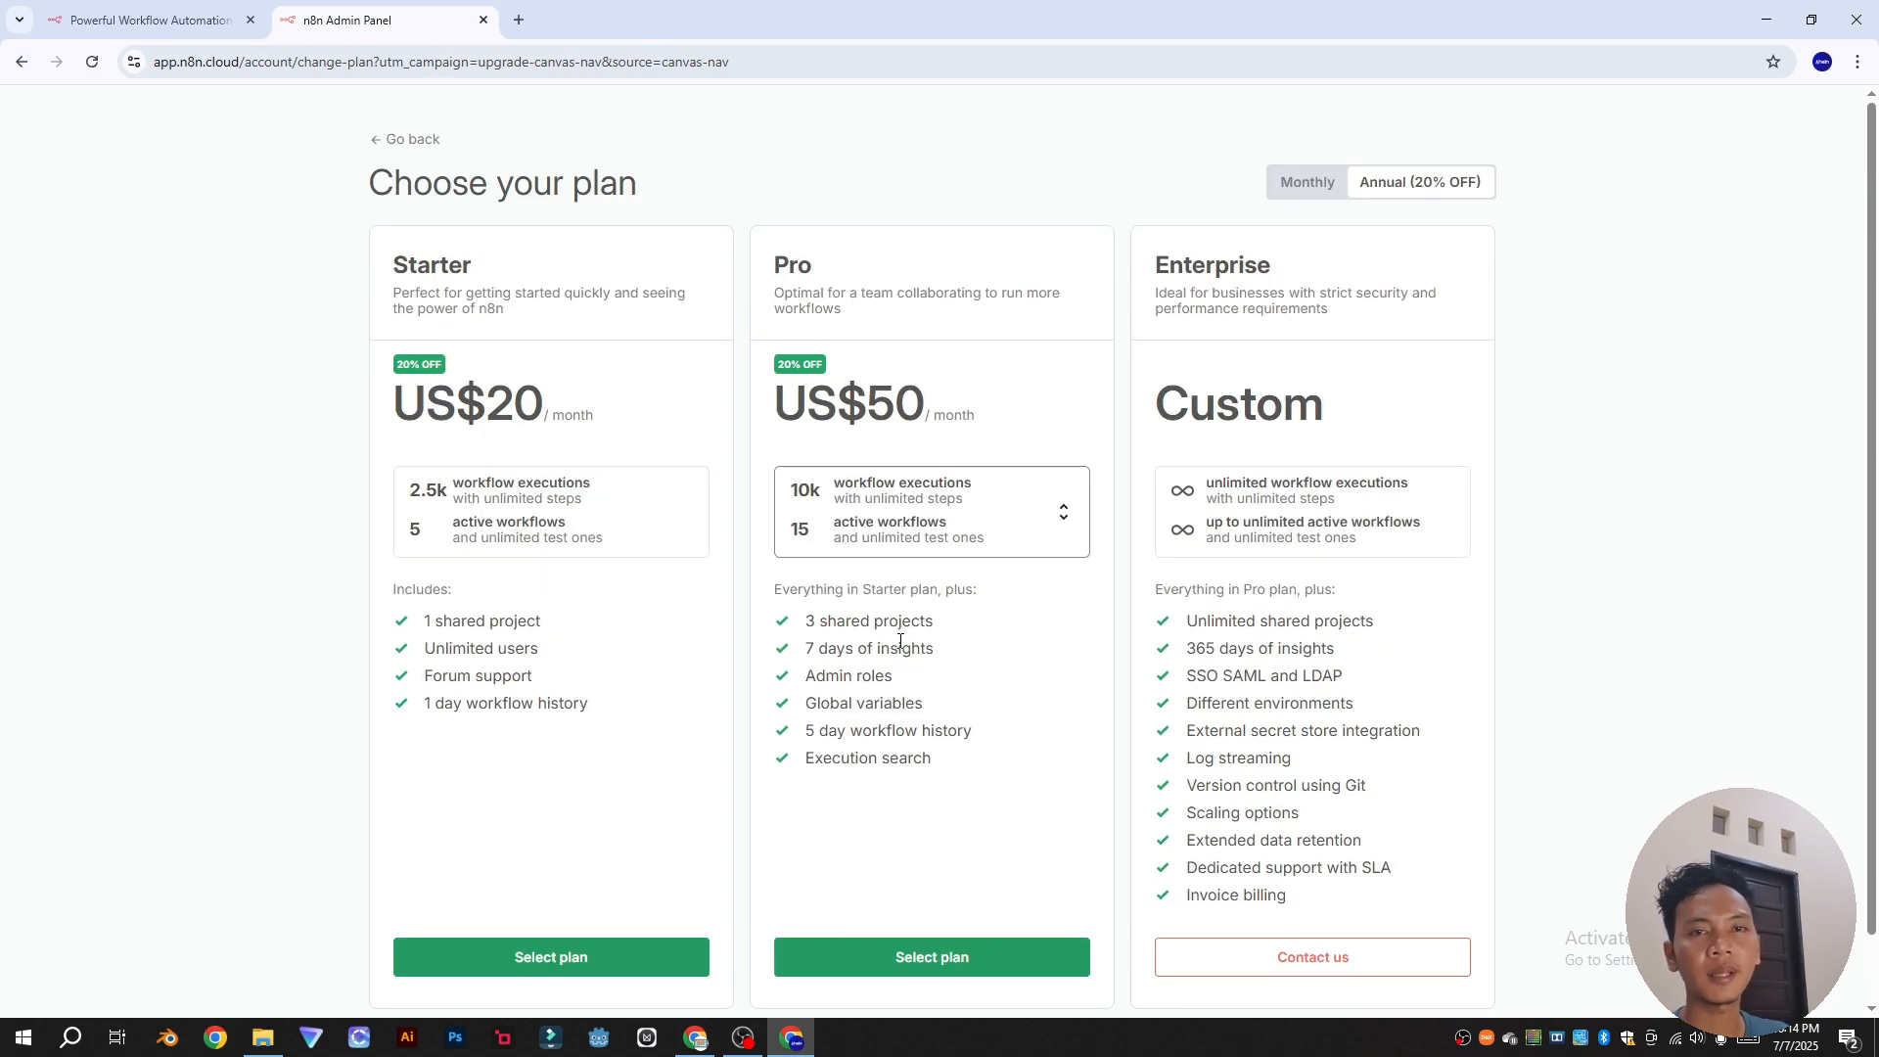
Step: Minimize the browser and File Explorer, restore the browser, and open a new tab
{"action": "left_click", "coordinate": [1771, 11]}
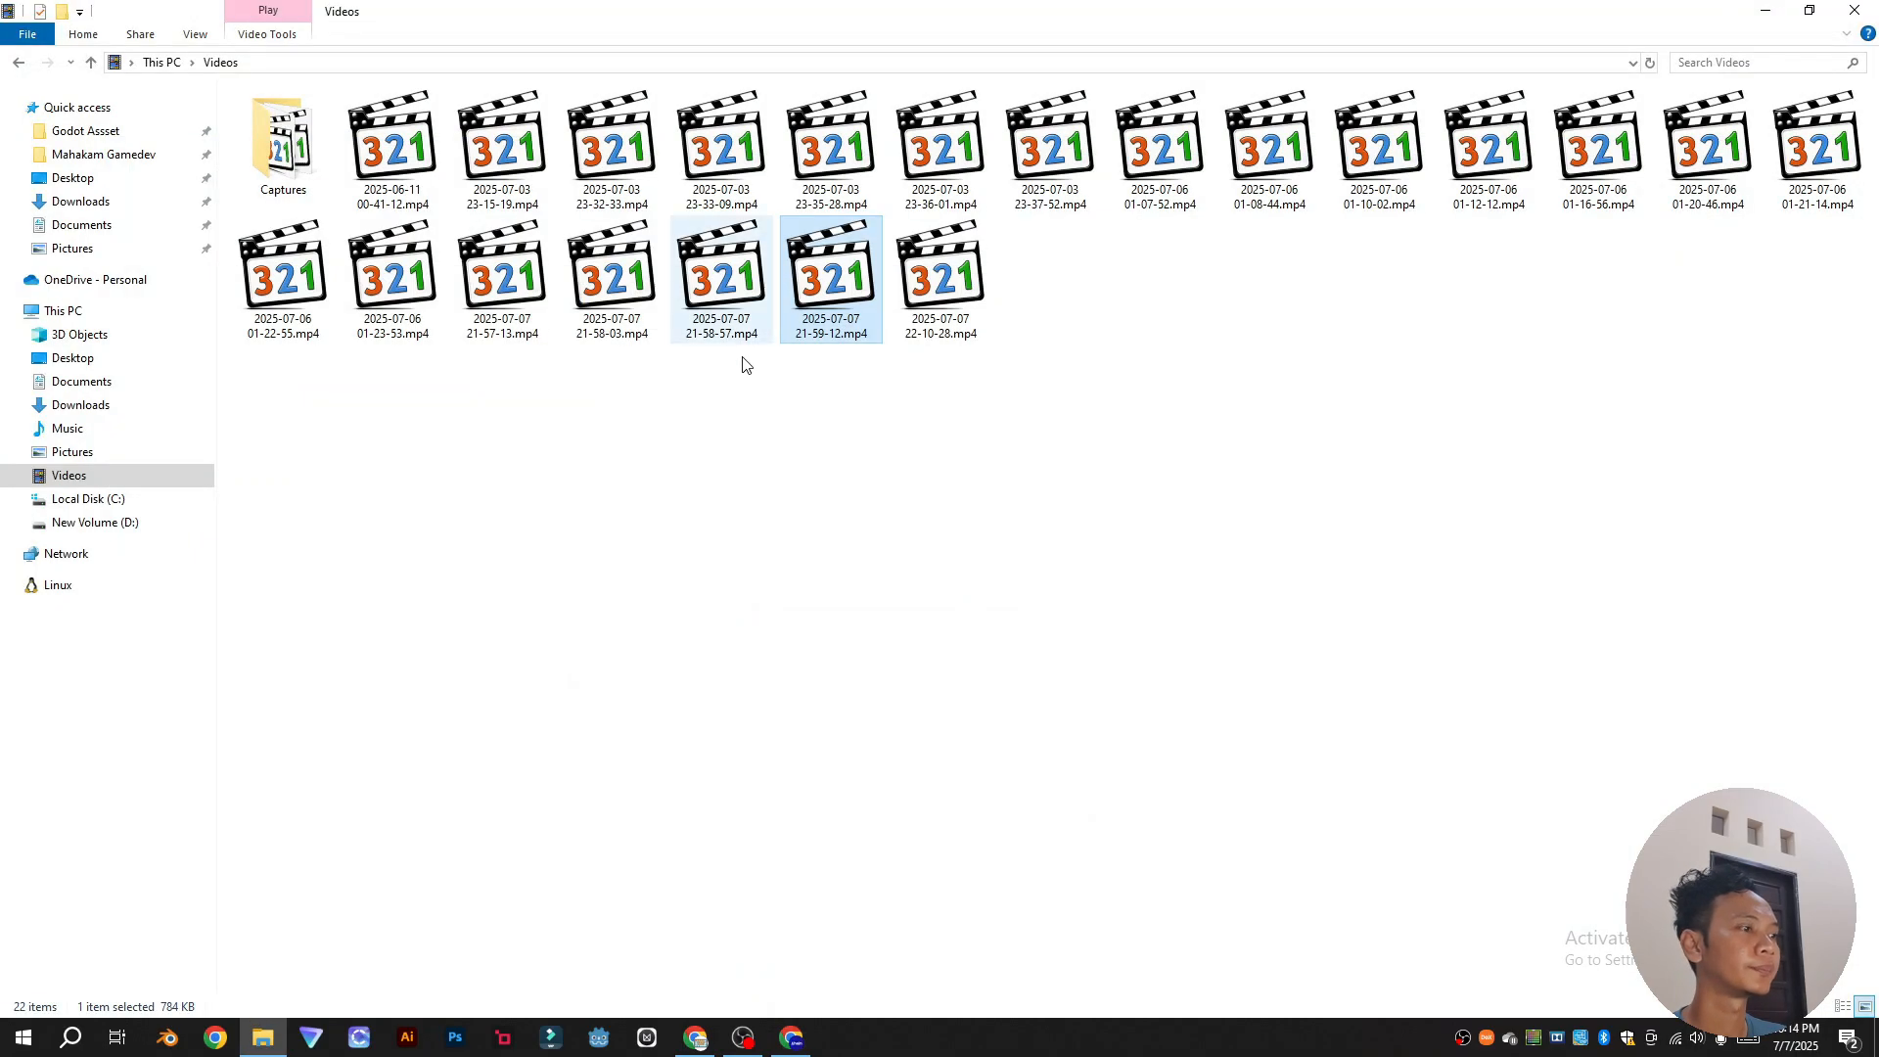
{"action": "left_click", "coordinate": [1783, 10]}
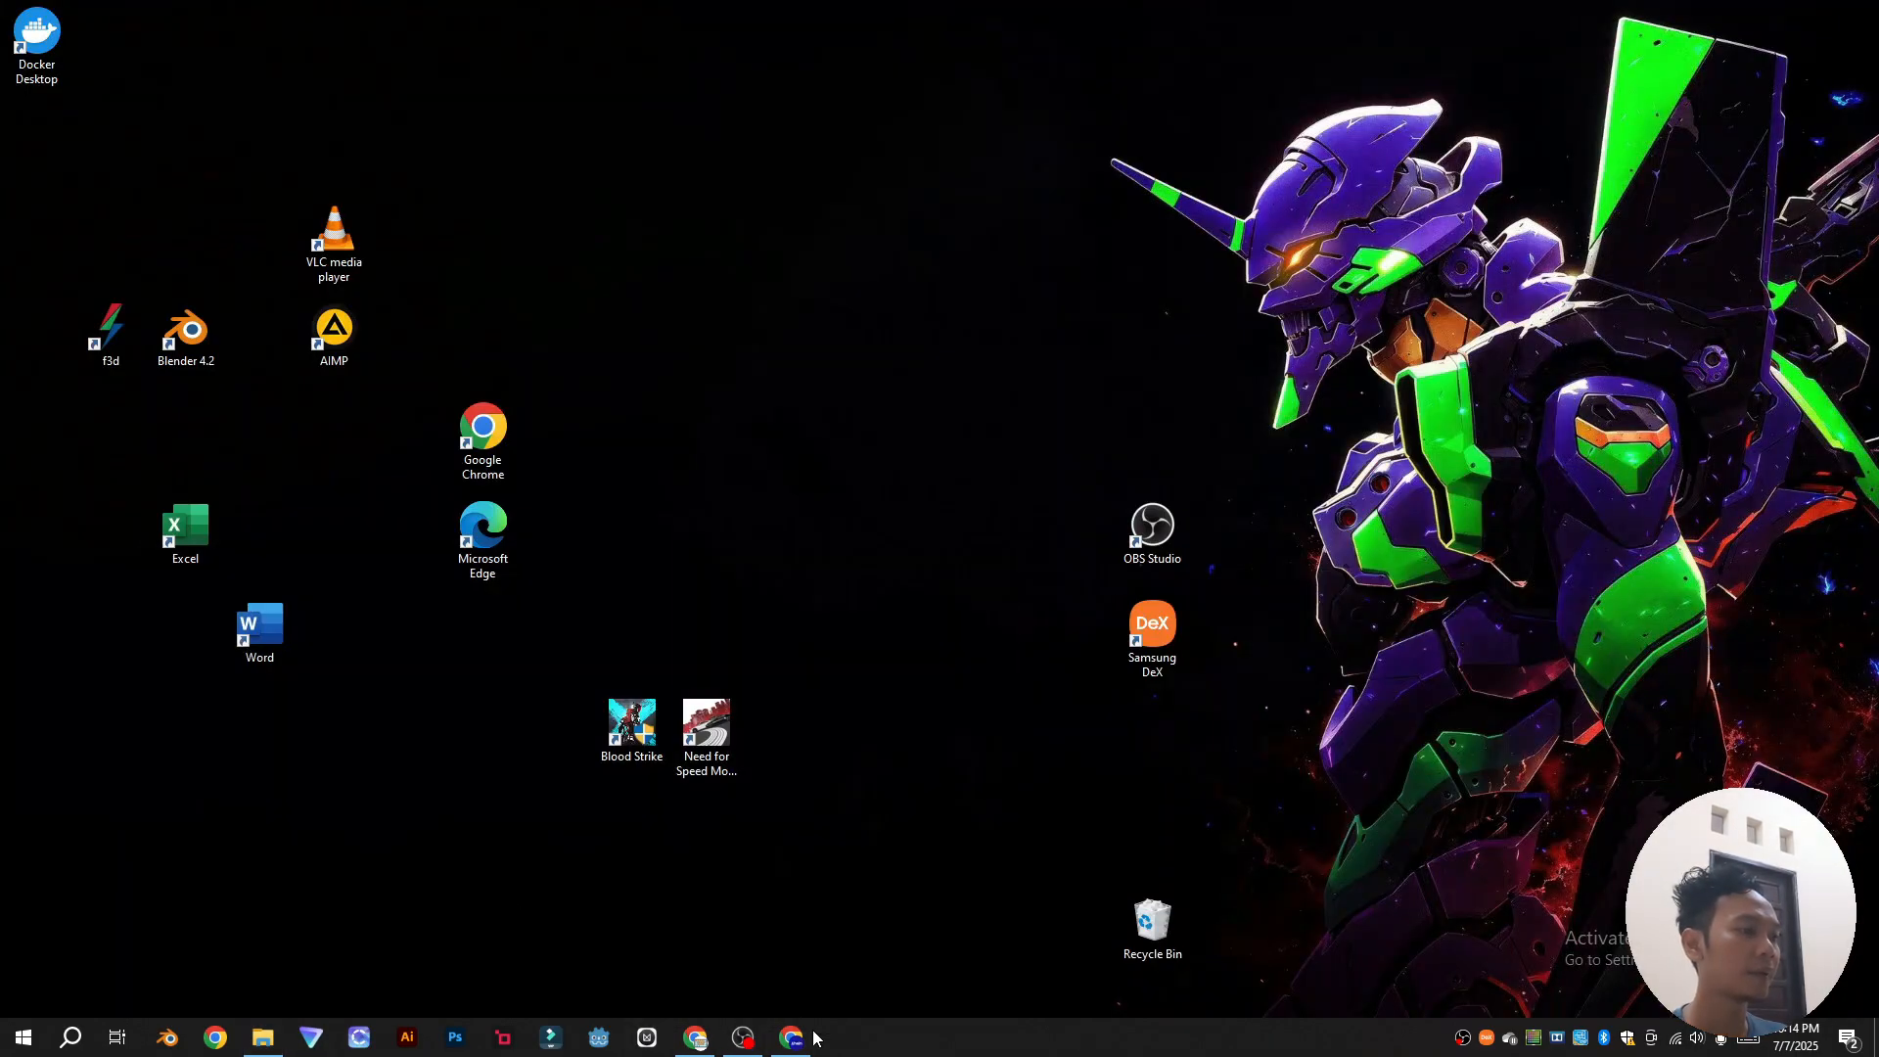
{"action": "left_click", "coordinate": [808, 1037]}
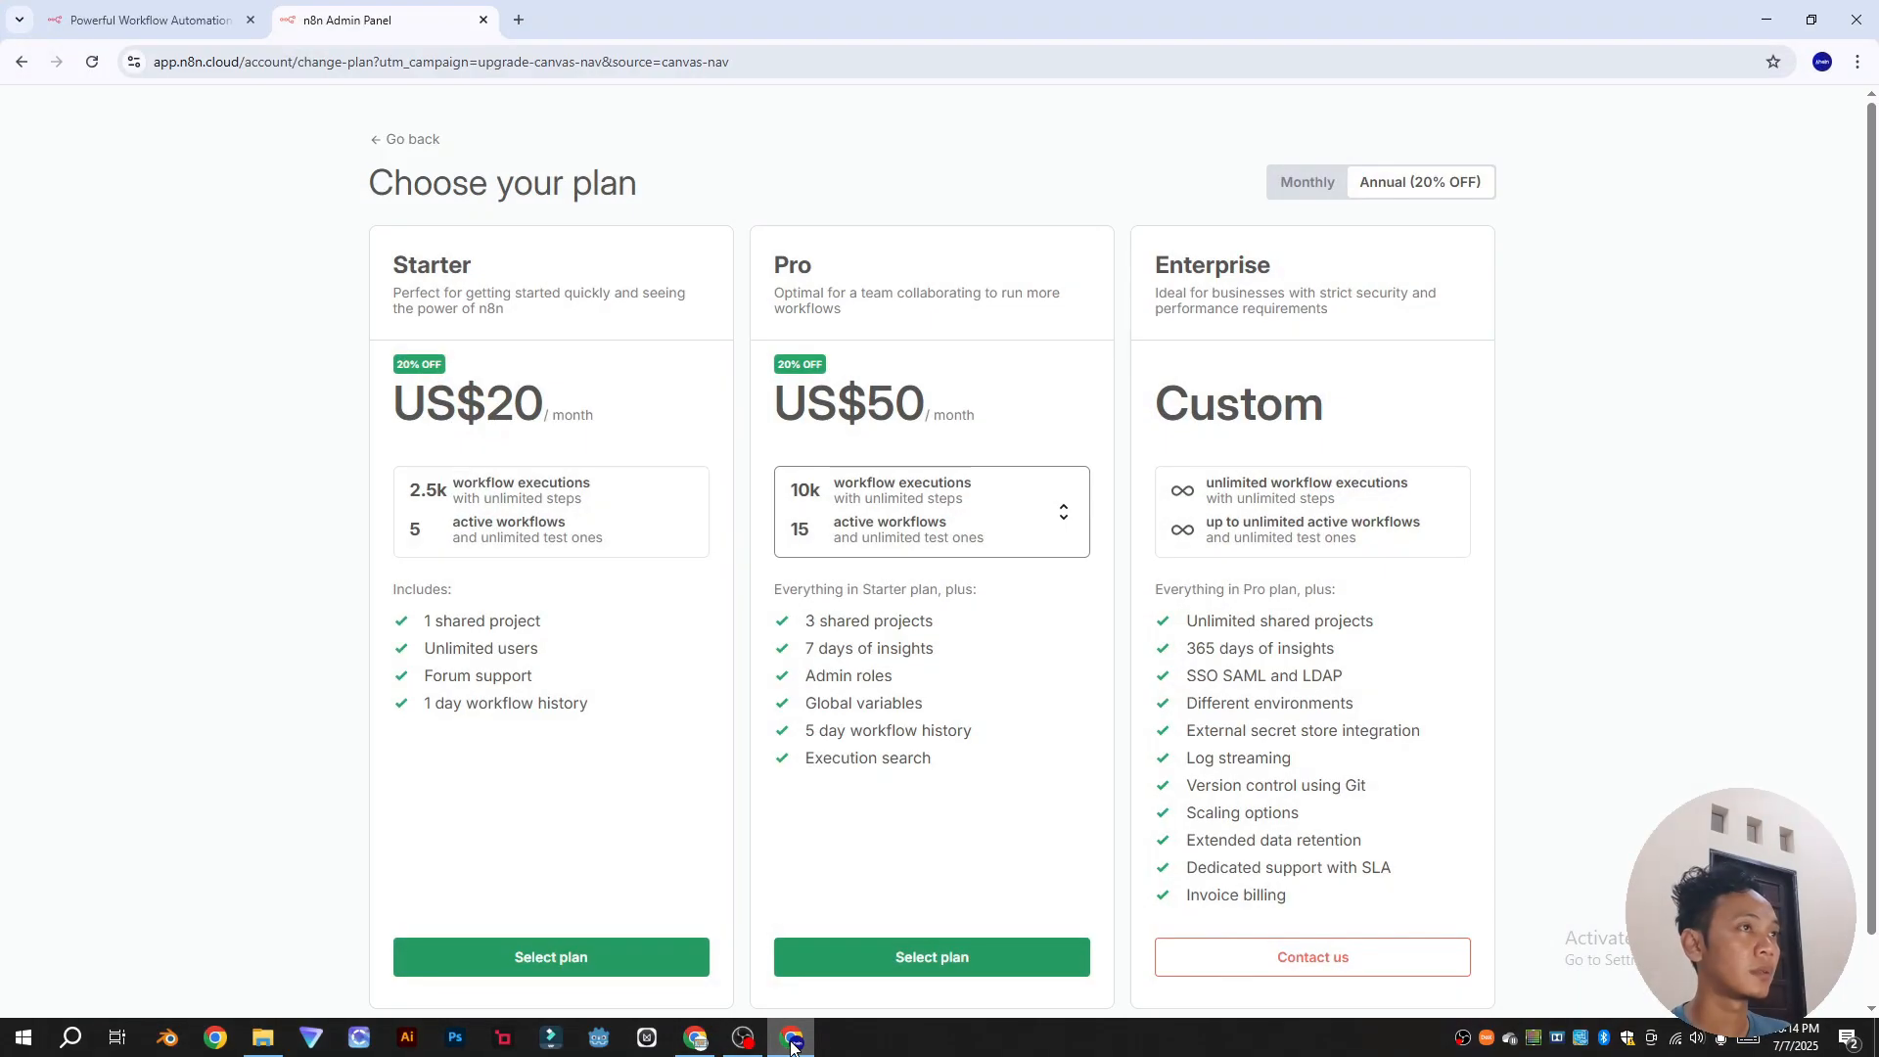
{"action": "left_click", "coordinate": [519, 20]}
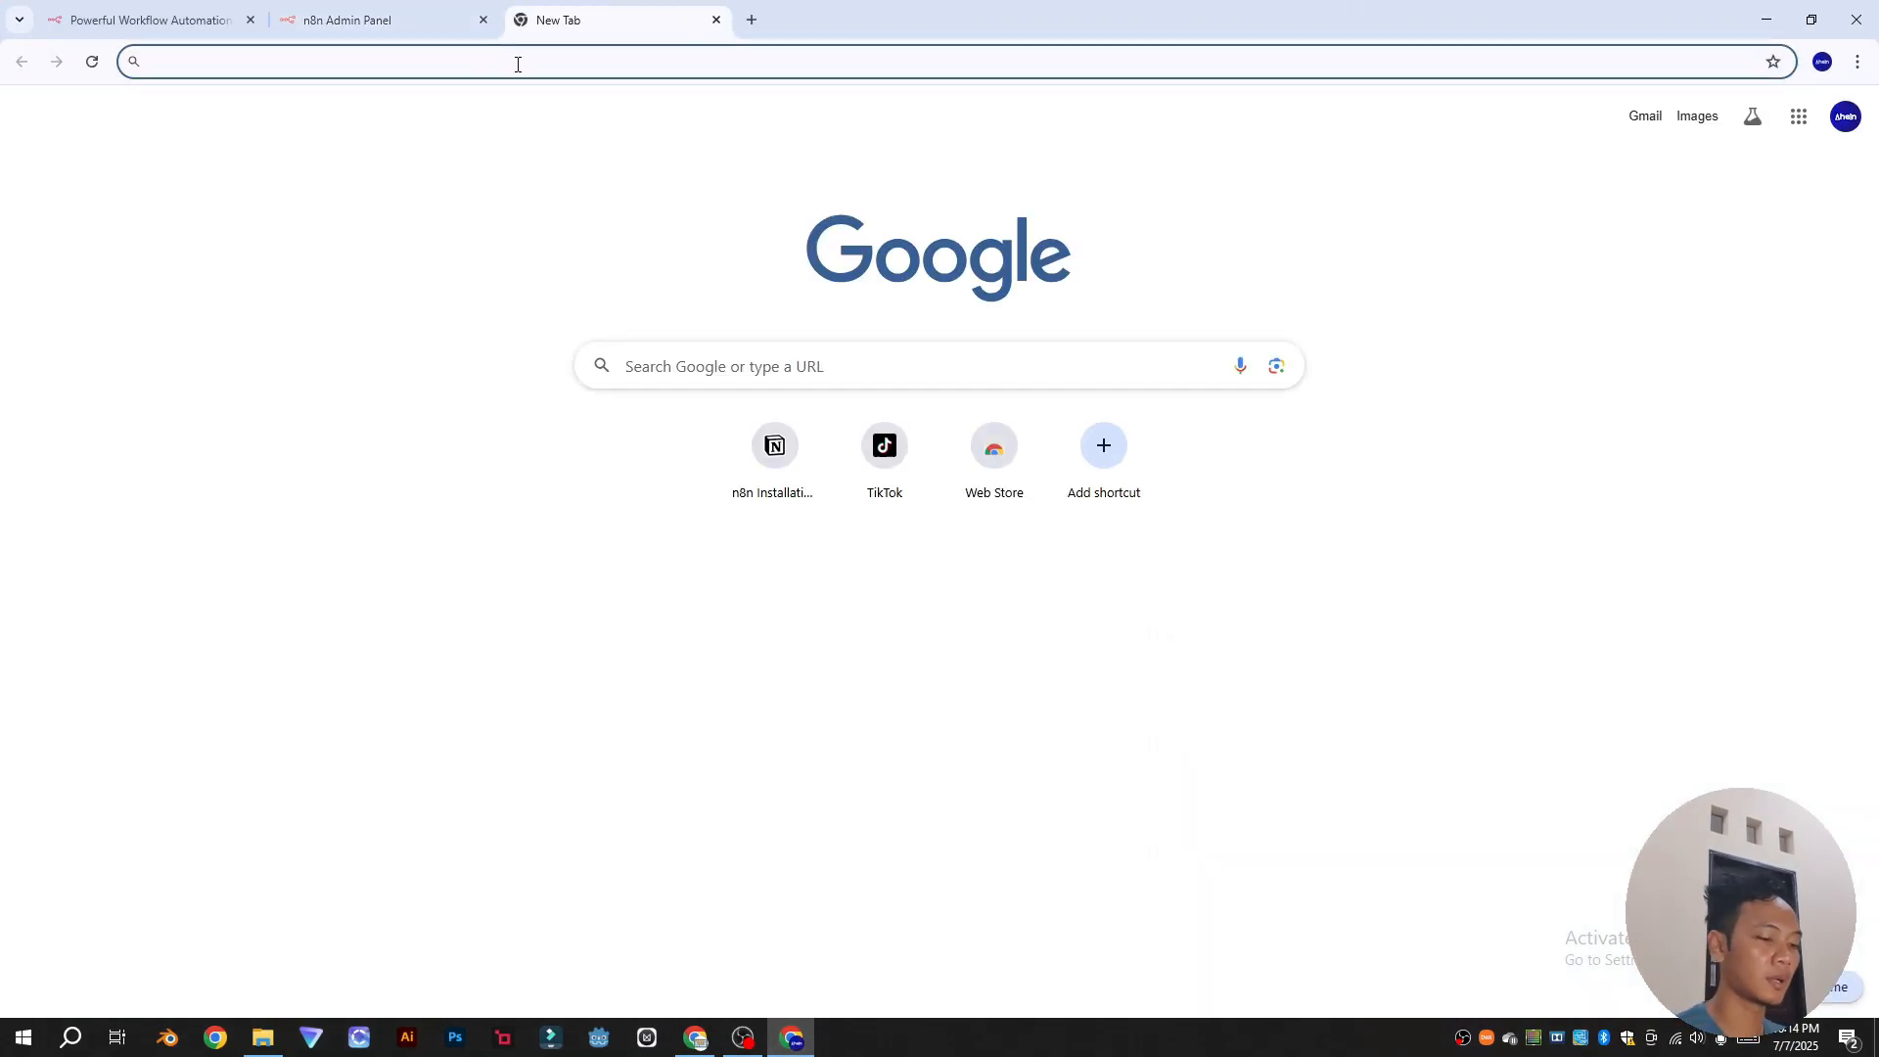
Step: Load the Notion n8n Installation Tutorial page and follow its docs.docker.com prerequisite link
{"action": "key", "text": "Return"}
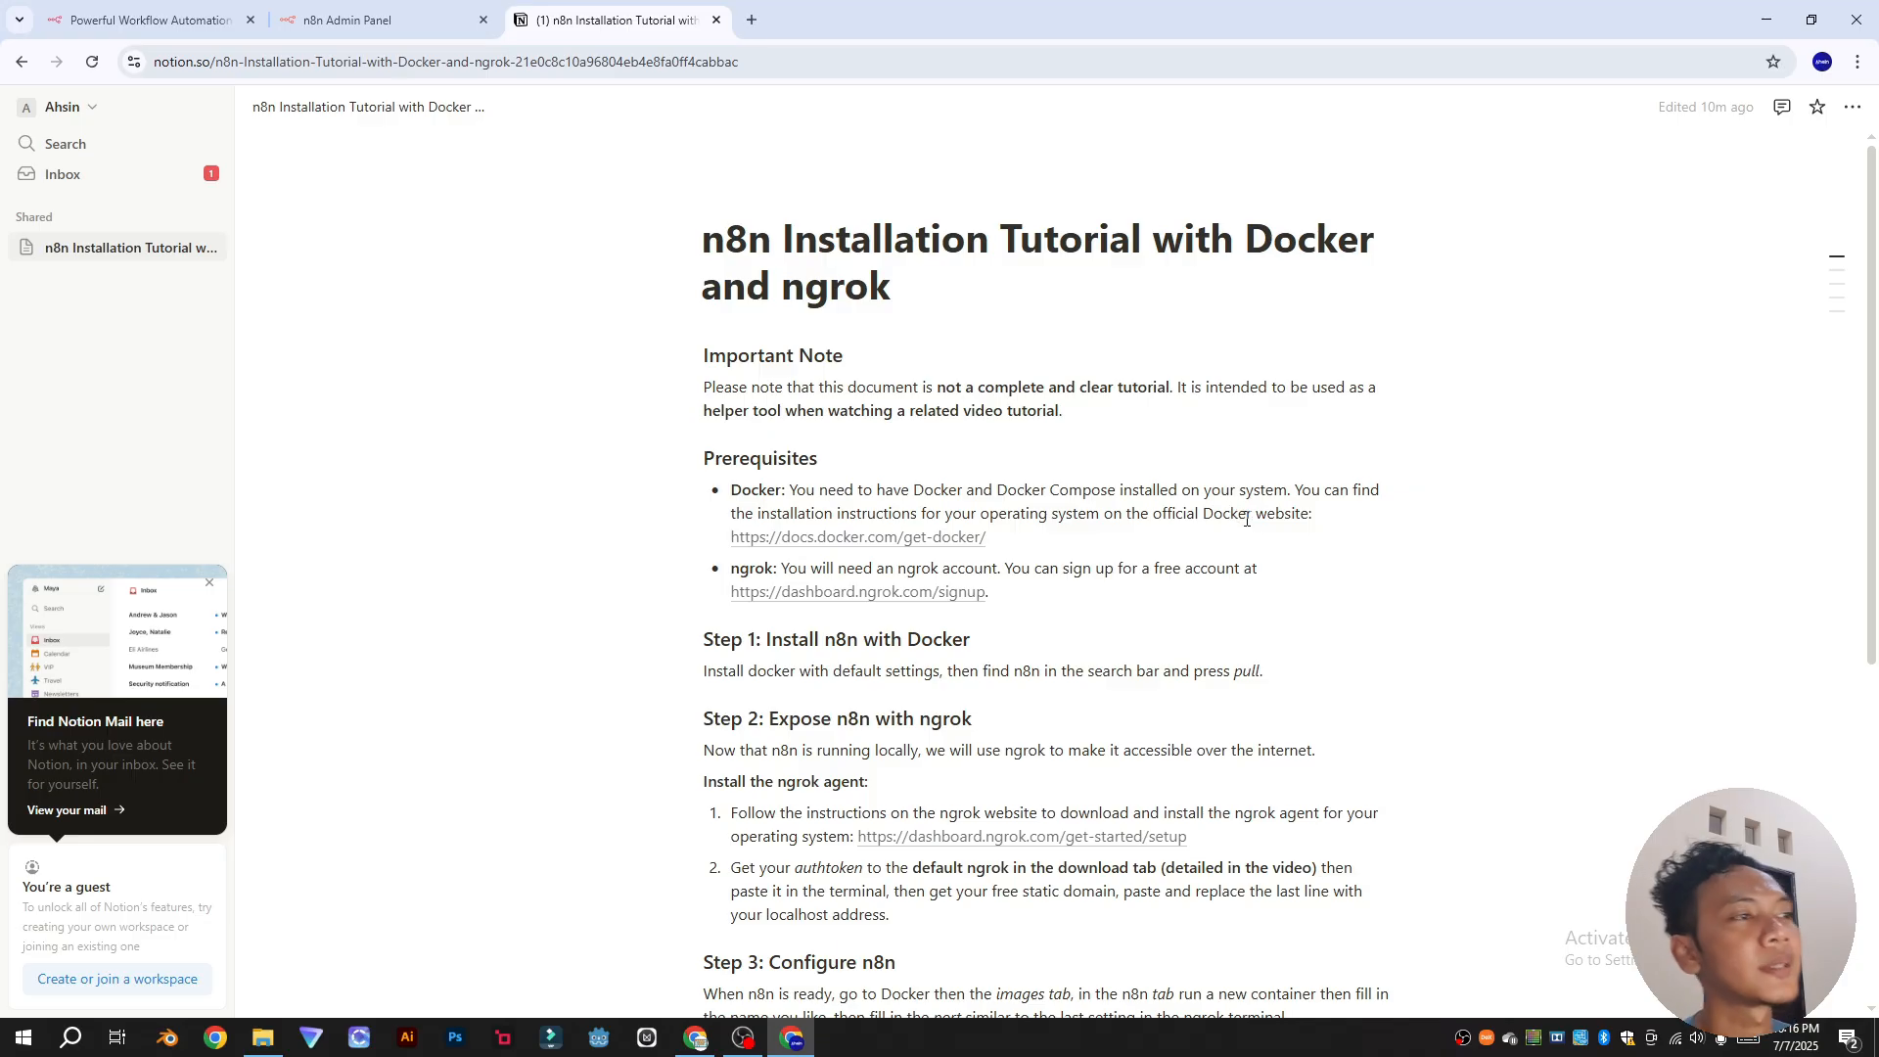
{"action": "scroll", "coordinate": [696, 246], "scroll_direction": "down", "scroll_amount": 1}
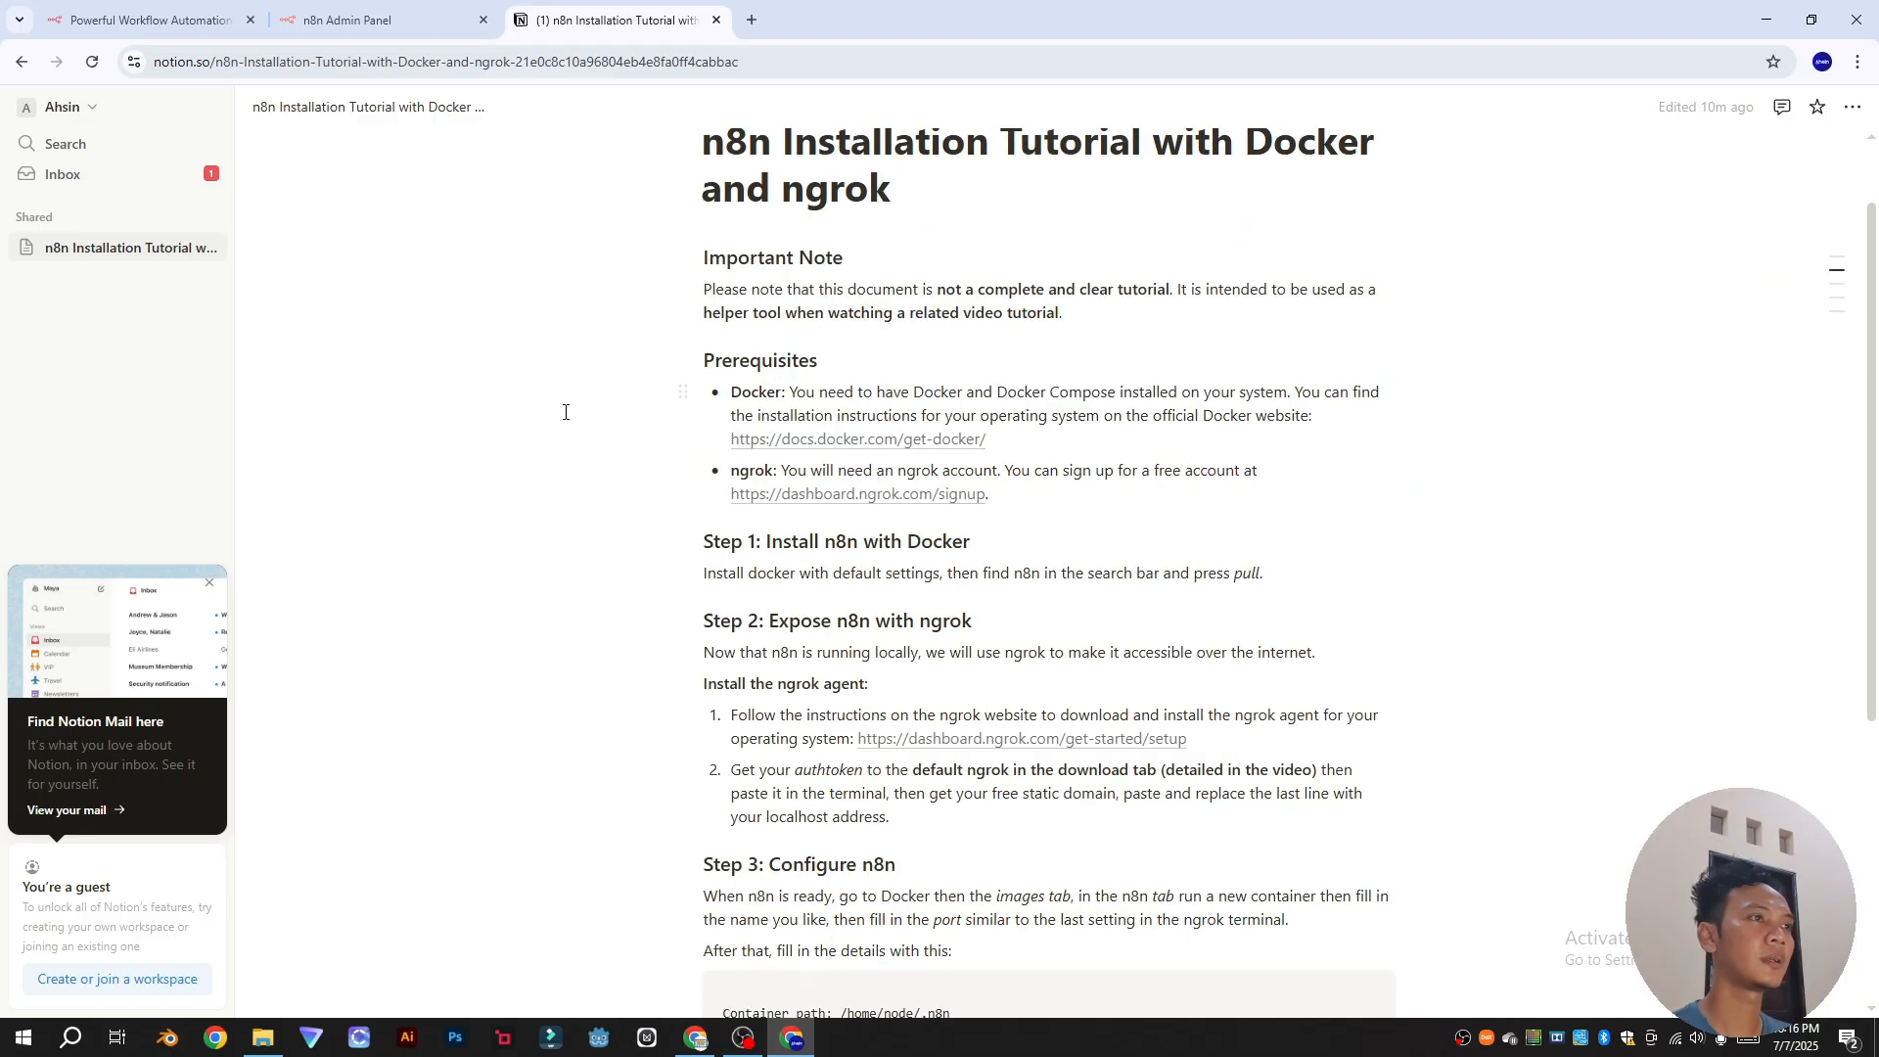
{"action": "left_click", "coordinate": [824, 444]}
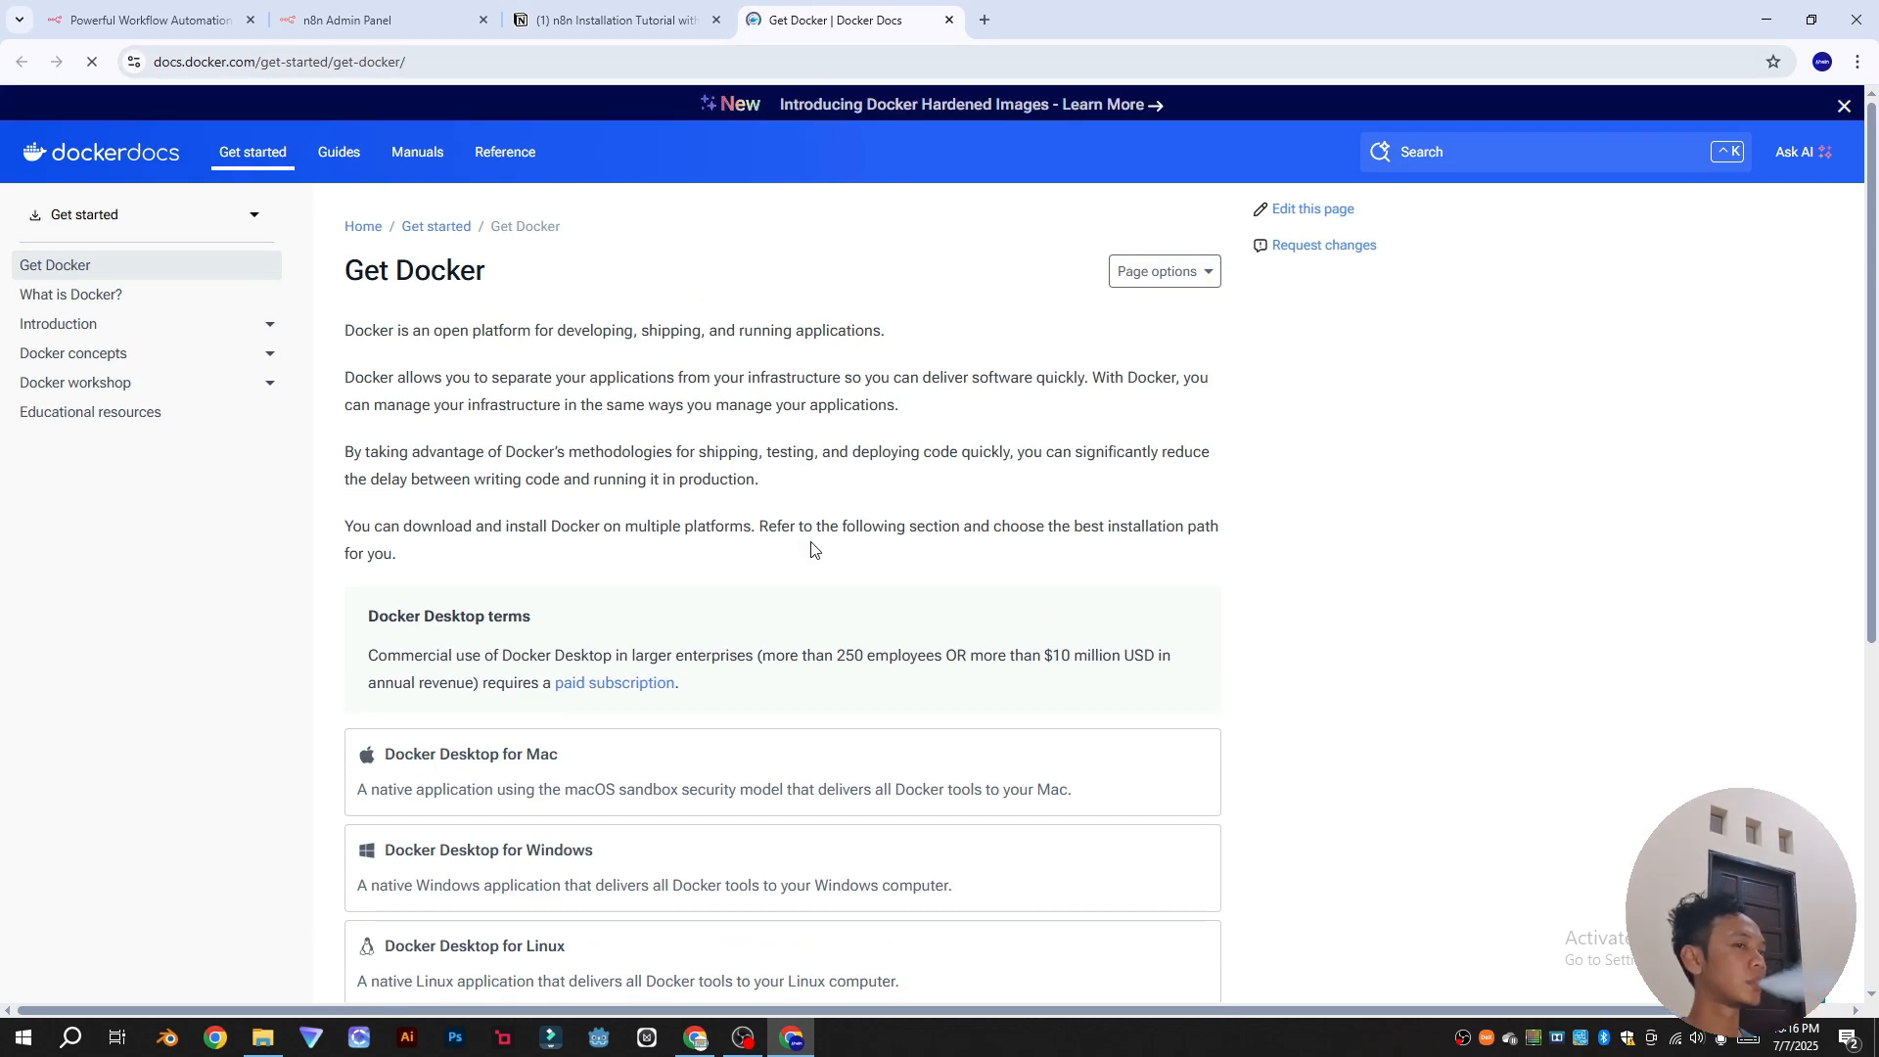
Step: Open the Docker Desktop for Windows guide, start the x86_64 installer download, then cancel it
{"action": "scroll", "coordinate": [815, 577], "scroll_direction": "down", "scroll_amount": 1}
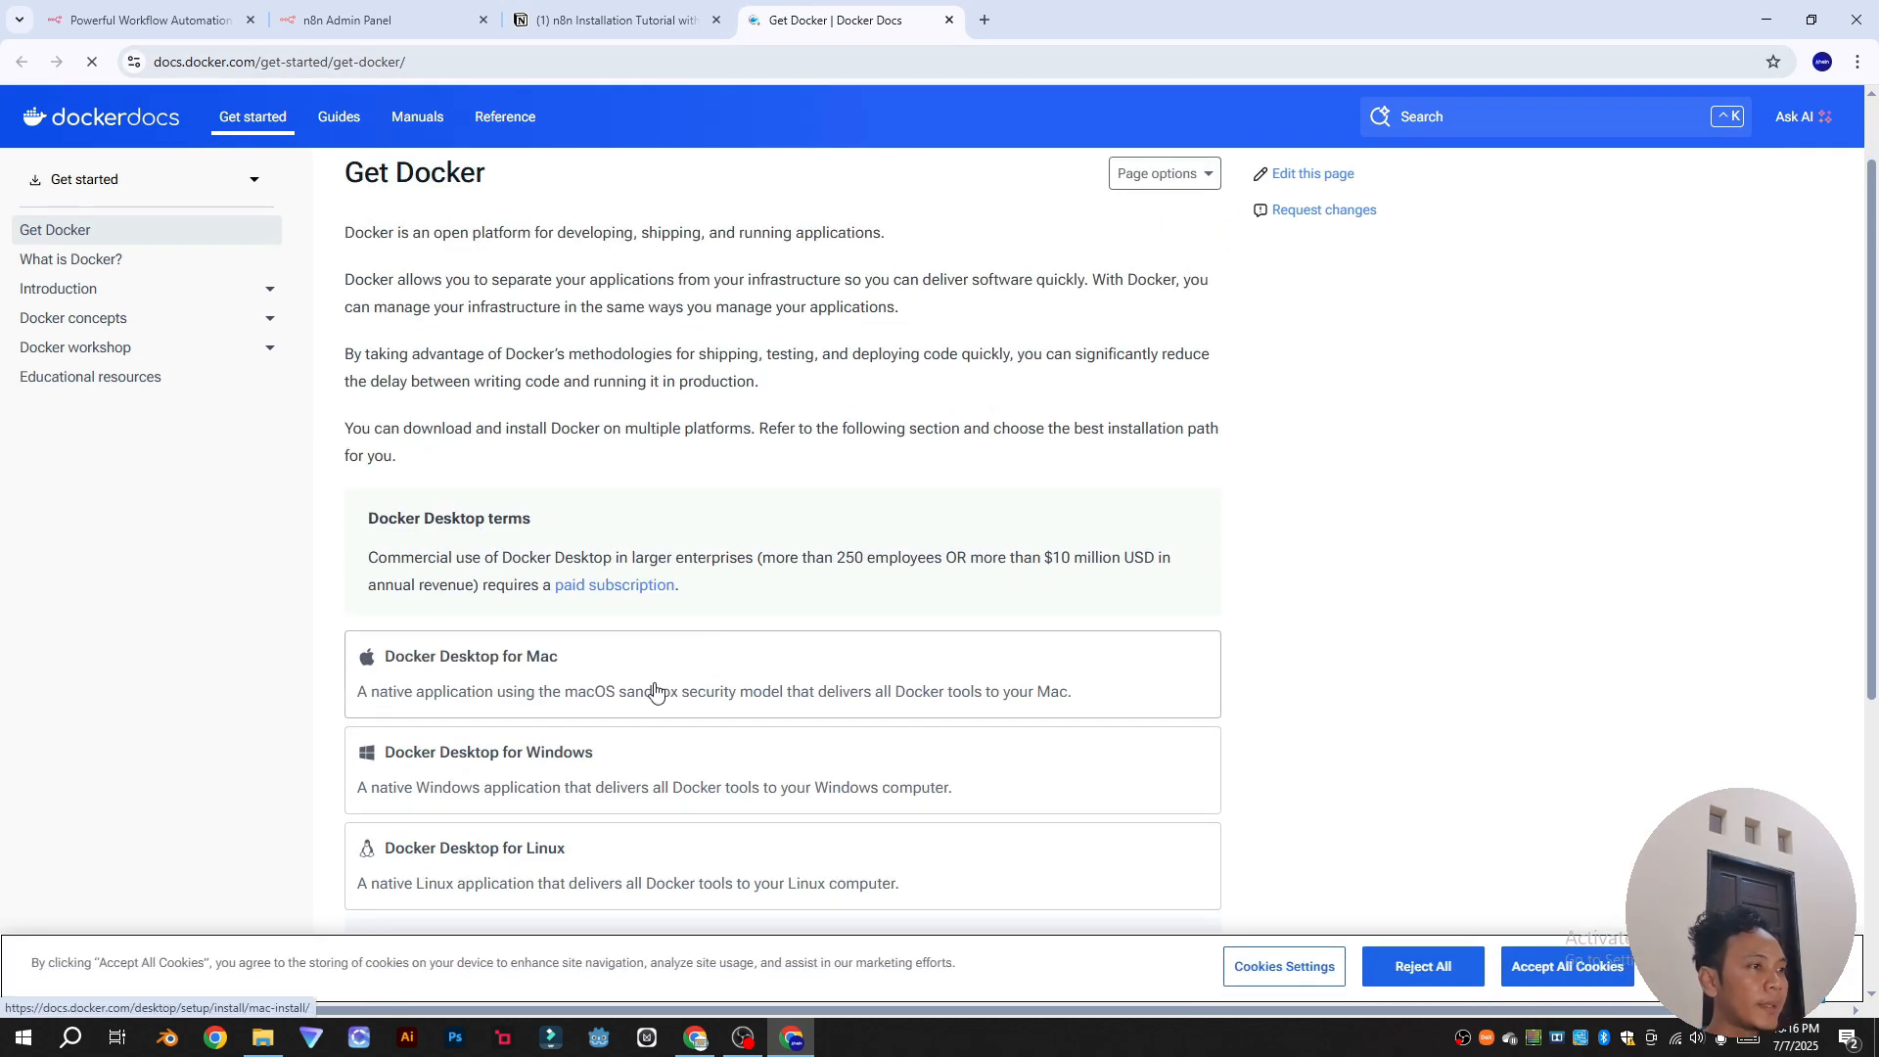
{"action": "left_click", "coordinate": [616, 774]}
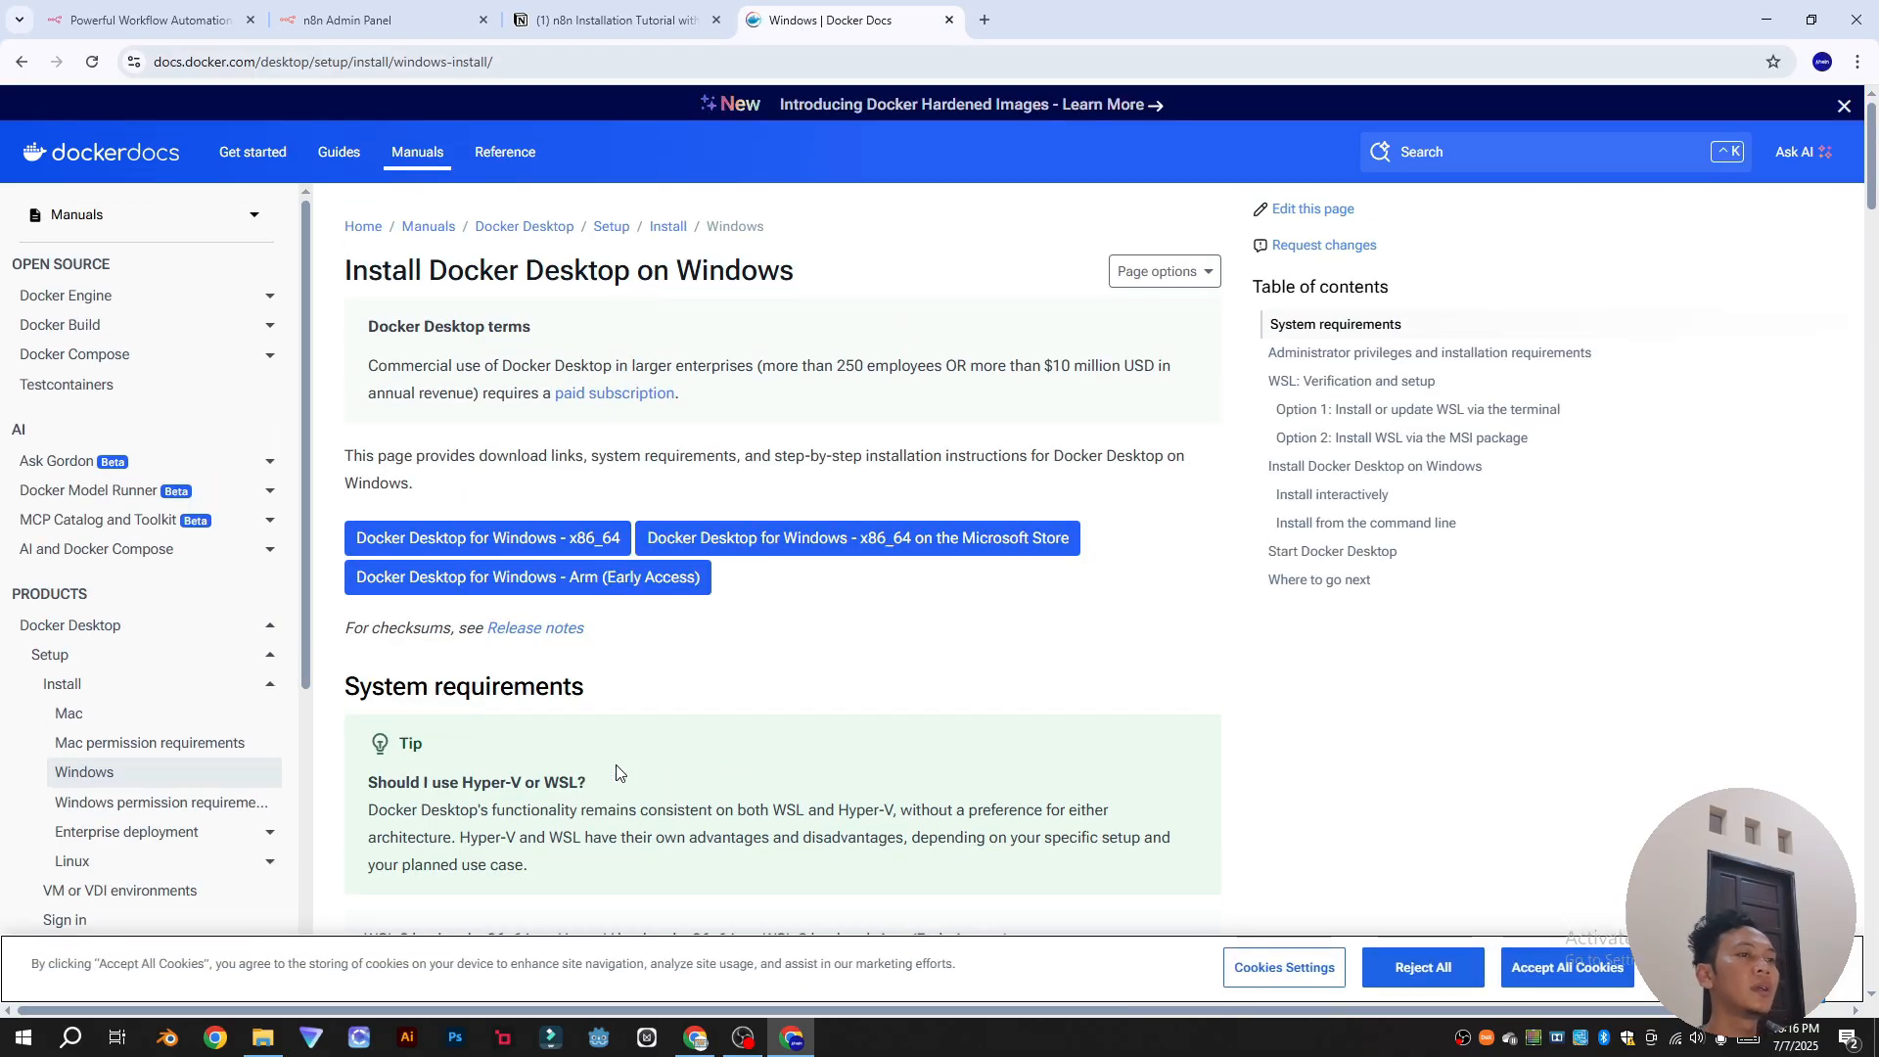
{"action": "left_click", "coordinate": [544, 548]}
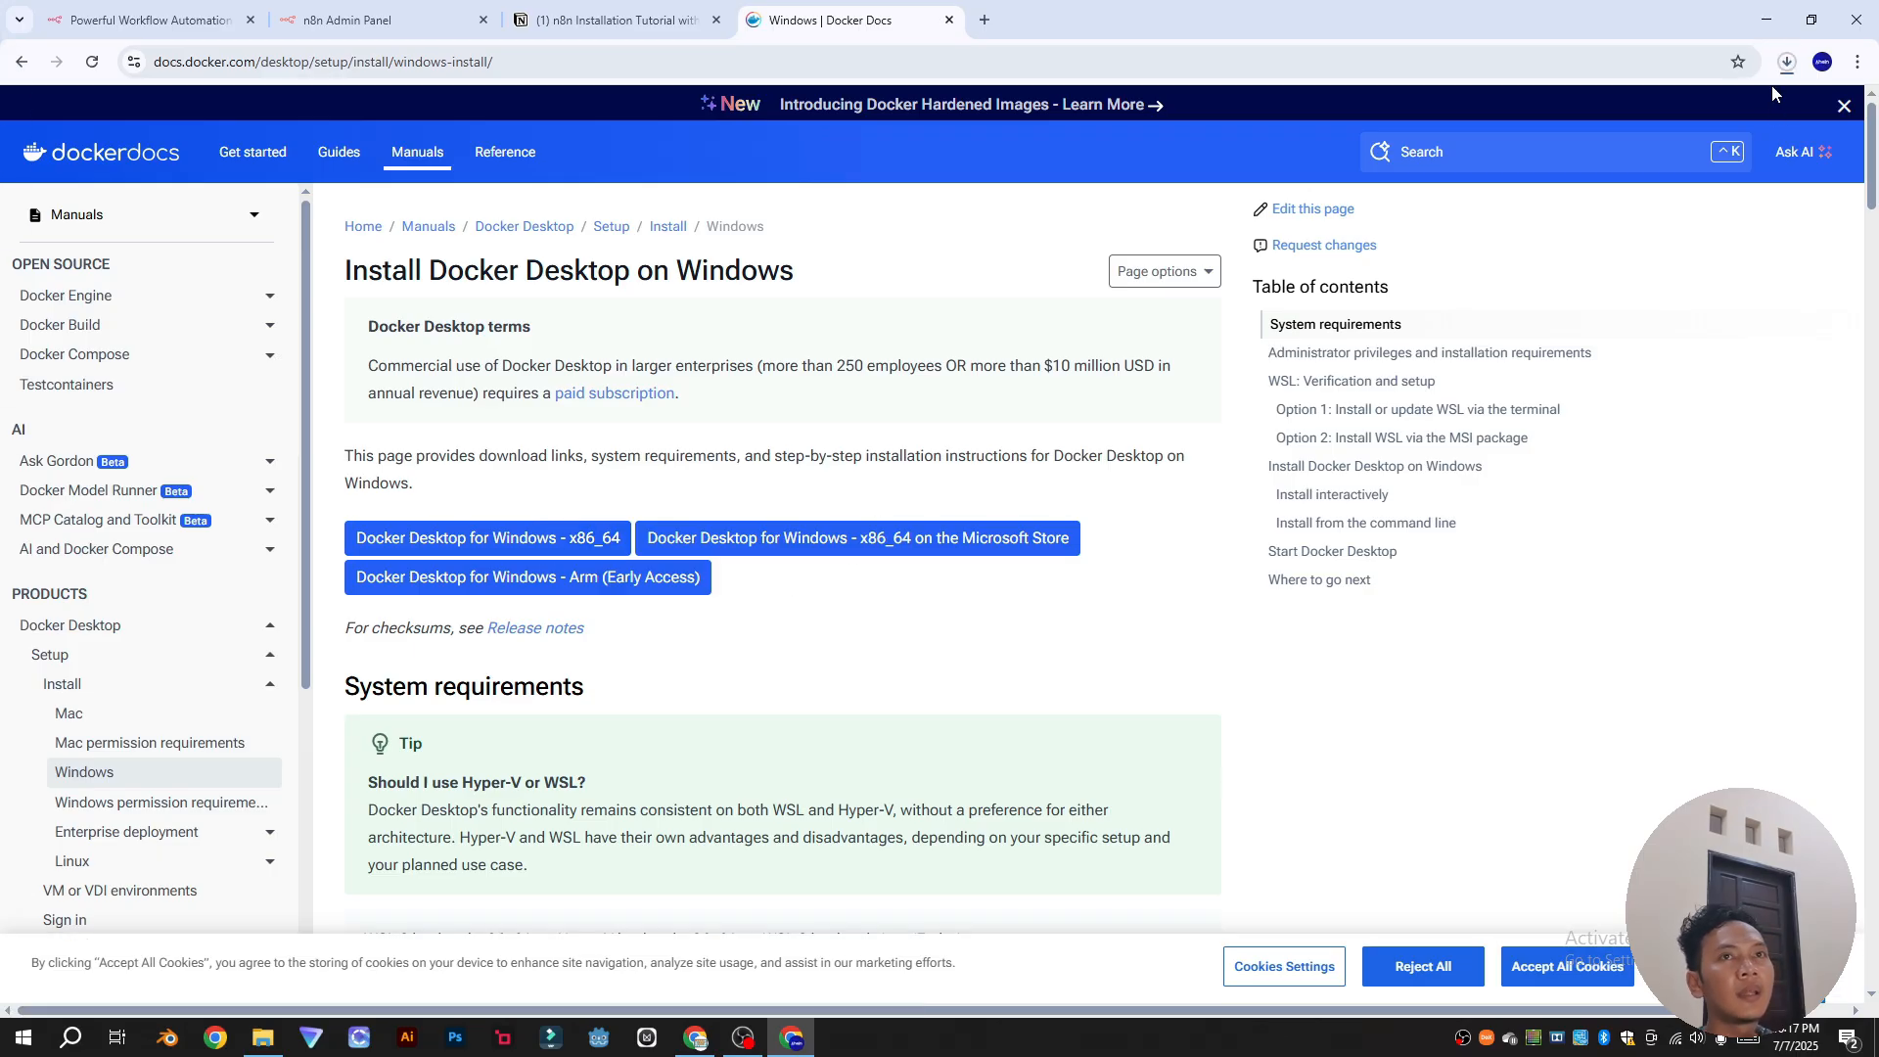
{"action": "left_click", "coordinate": [1787, 62]}
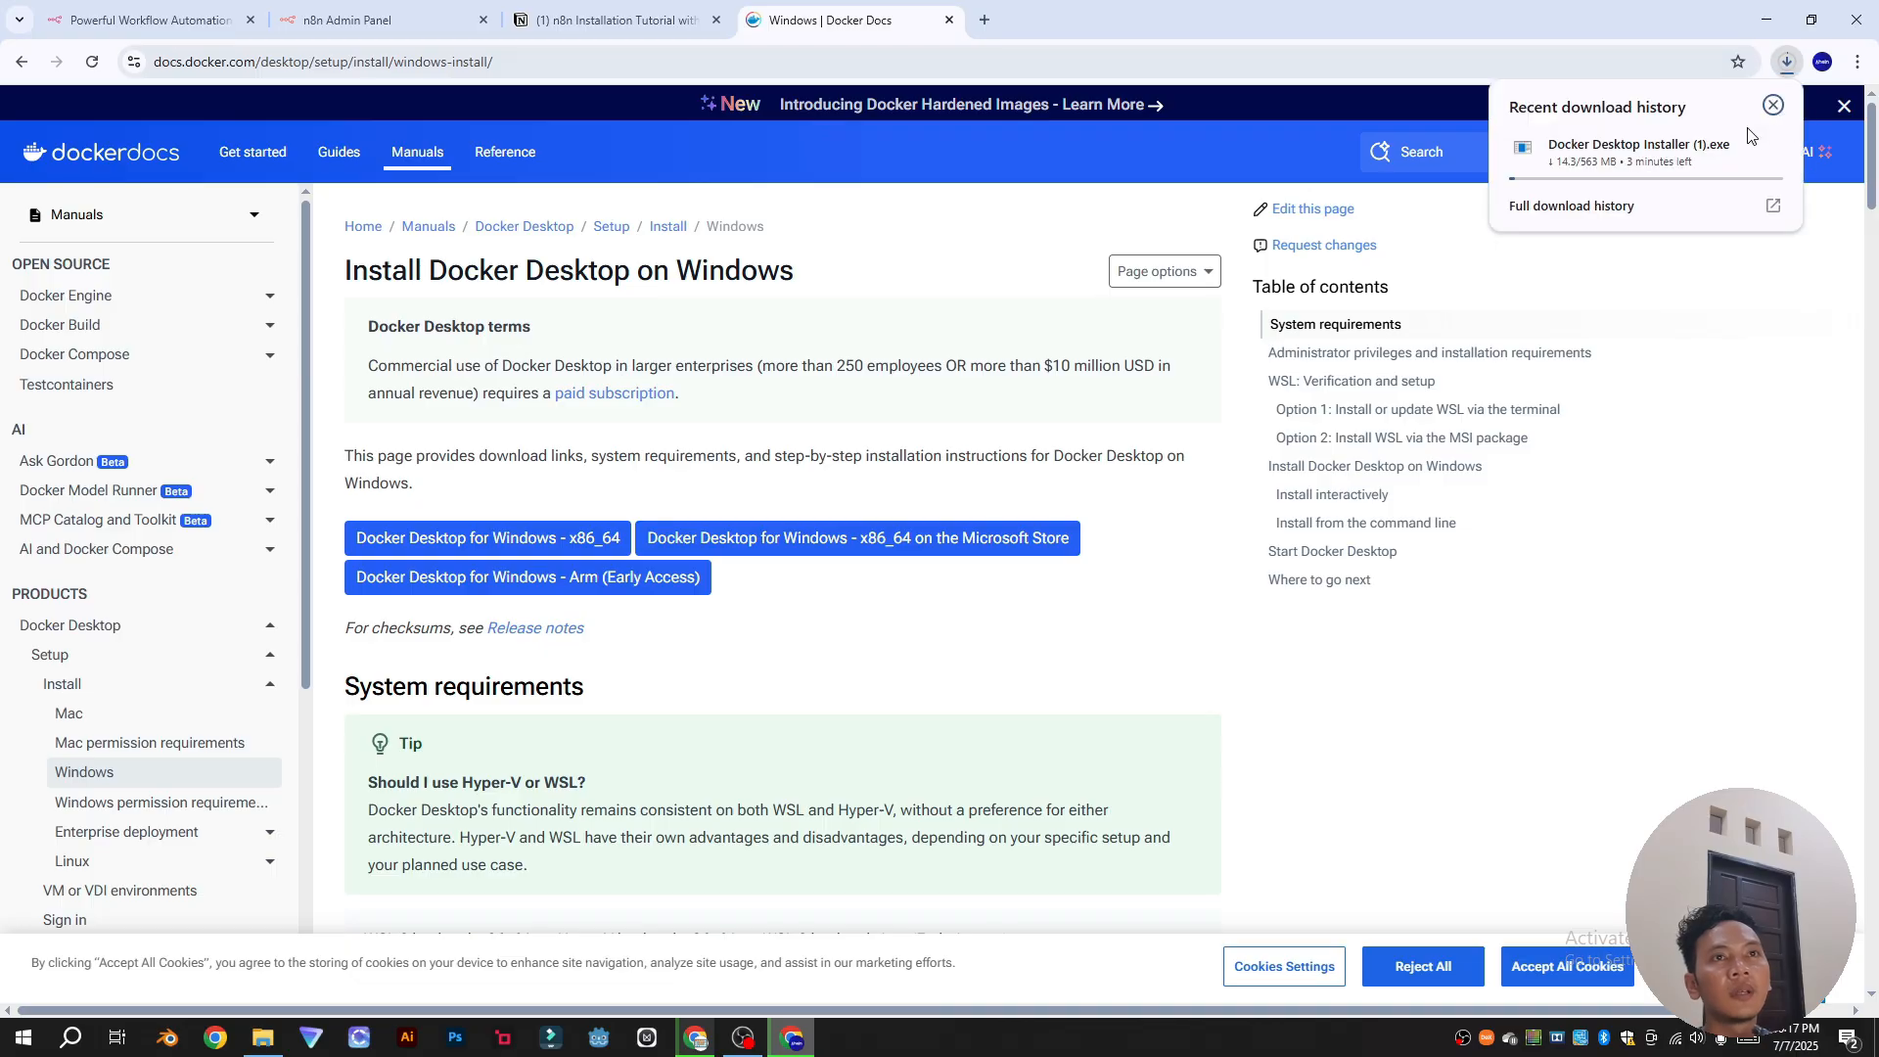
{"action": "mouse_move", "coordinate": [1683, 164]}
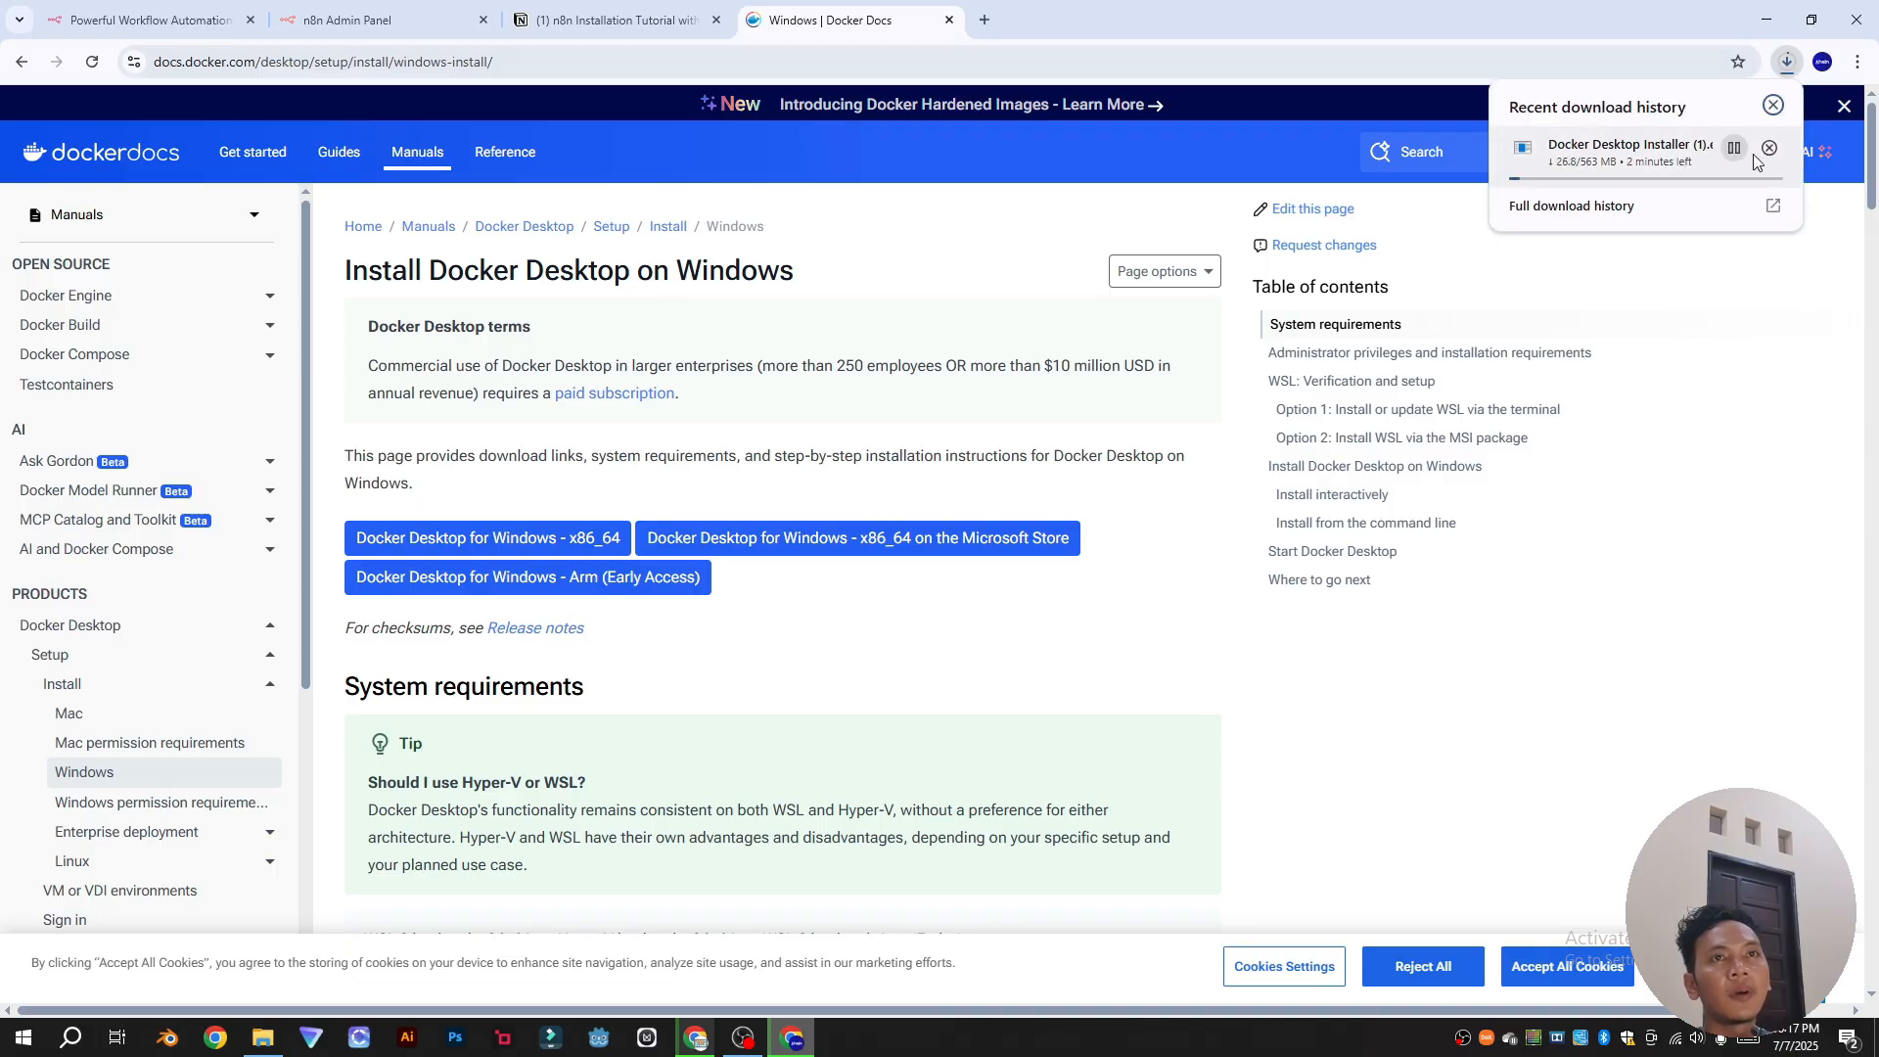
{"action": "left_click", "coordinate": [1769, 148]}
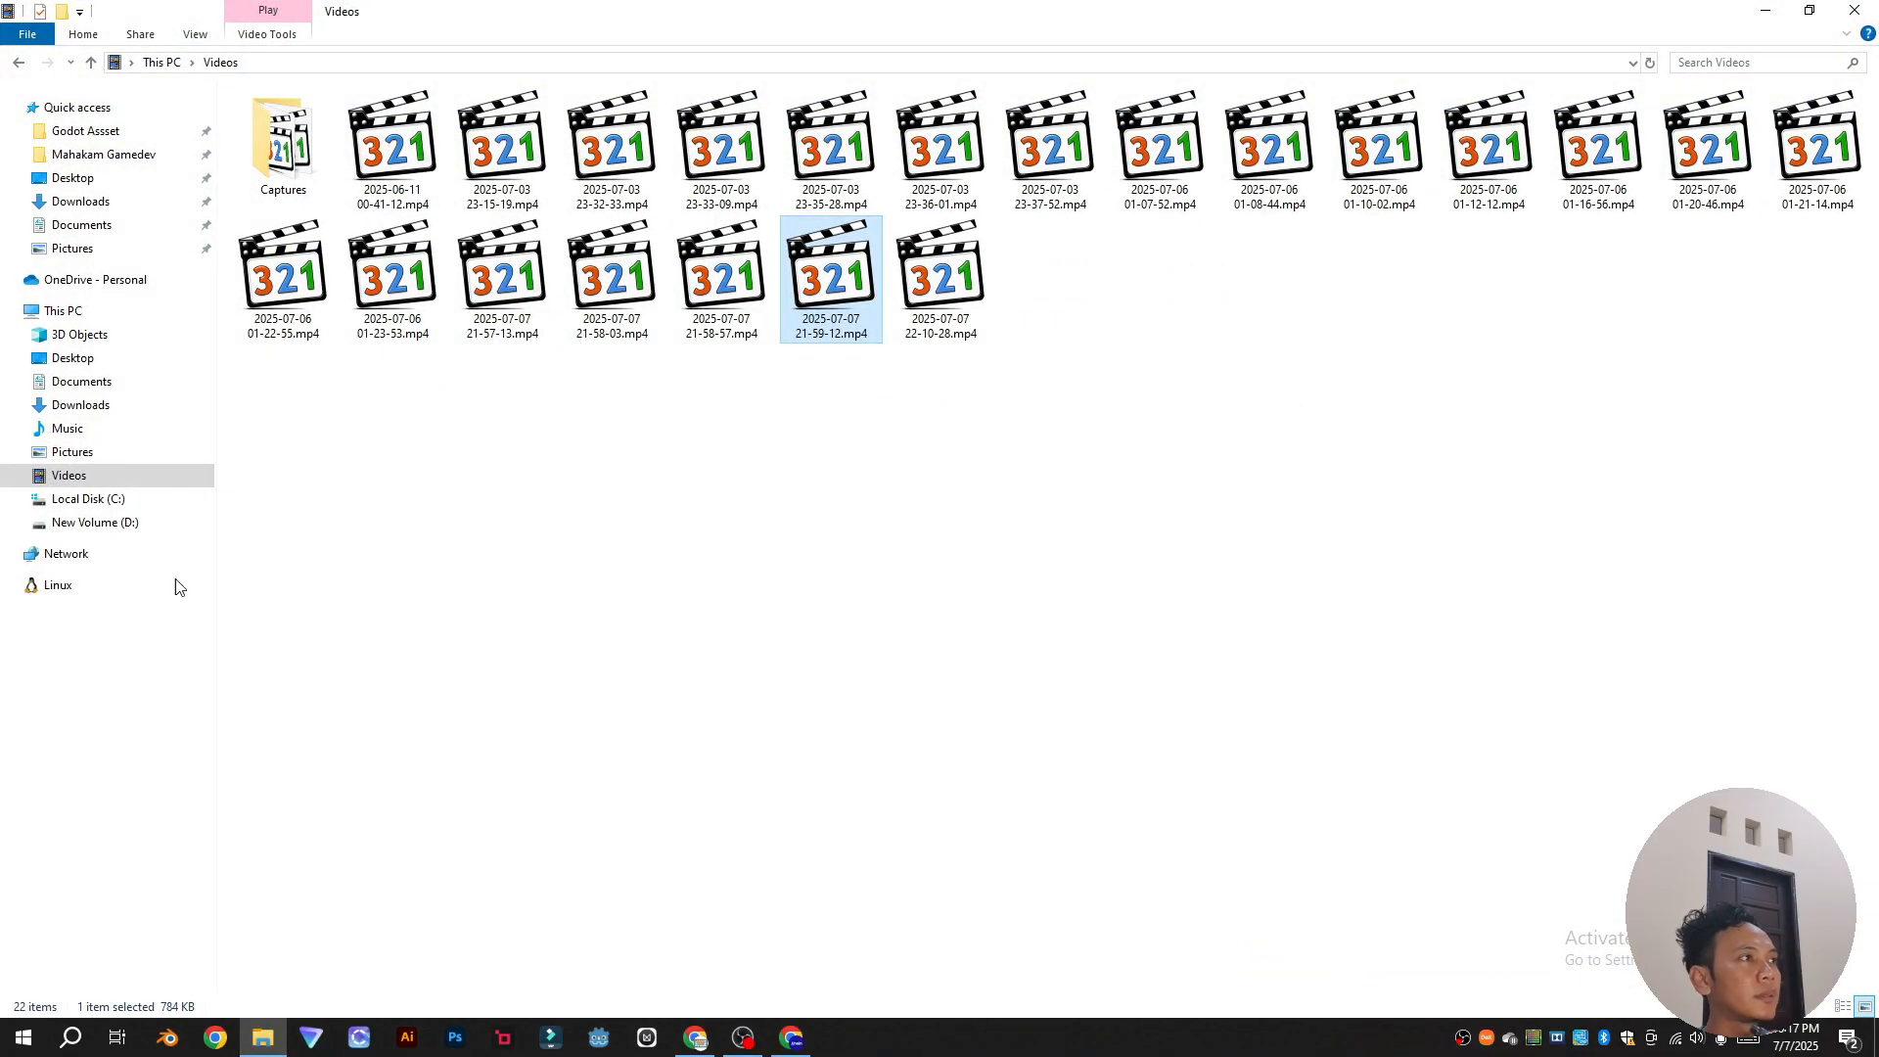
Step: Run Docker Desktop Installer.exe from Downloads; it reports 4.41.2 already up to date, so close it
{"action": "left_click", "coordinate": [80, 201]}
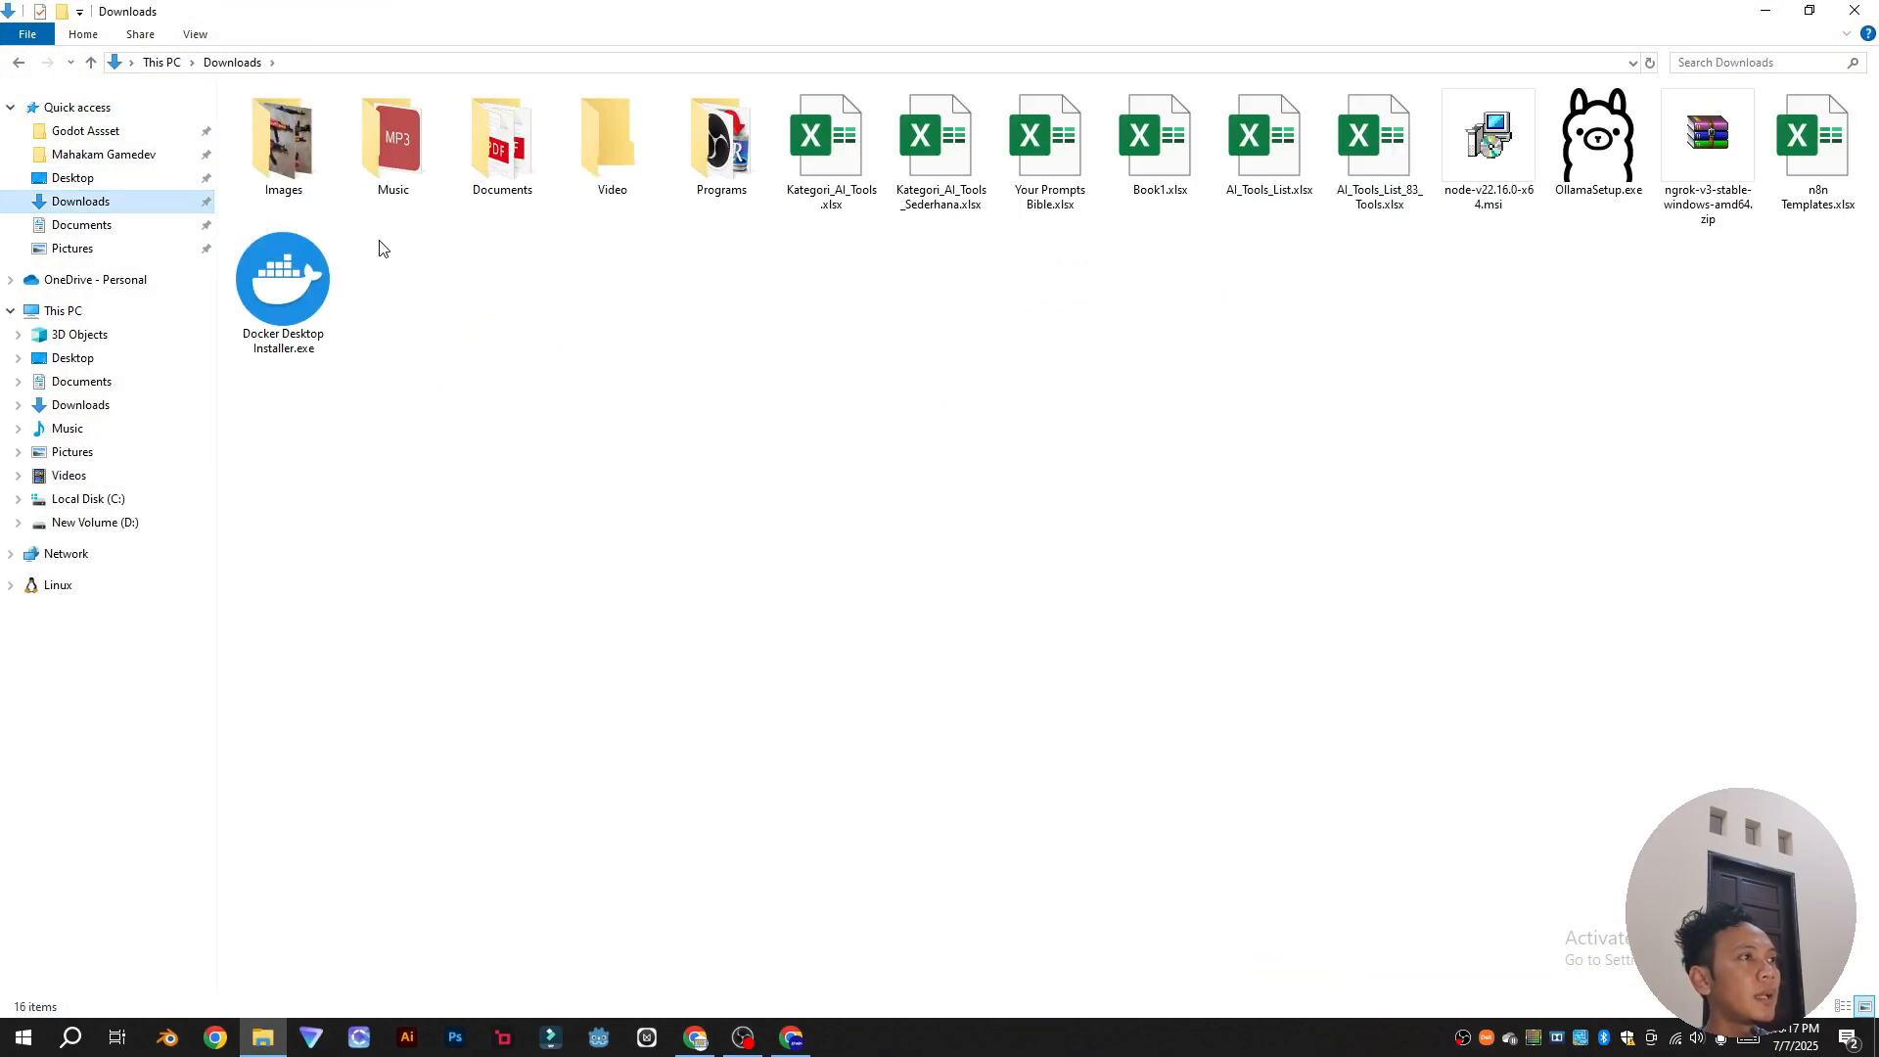
{"action": "left_click", "coordinate": [304, 302]}
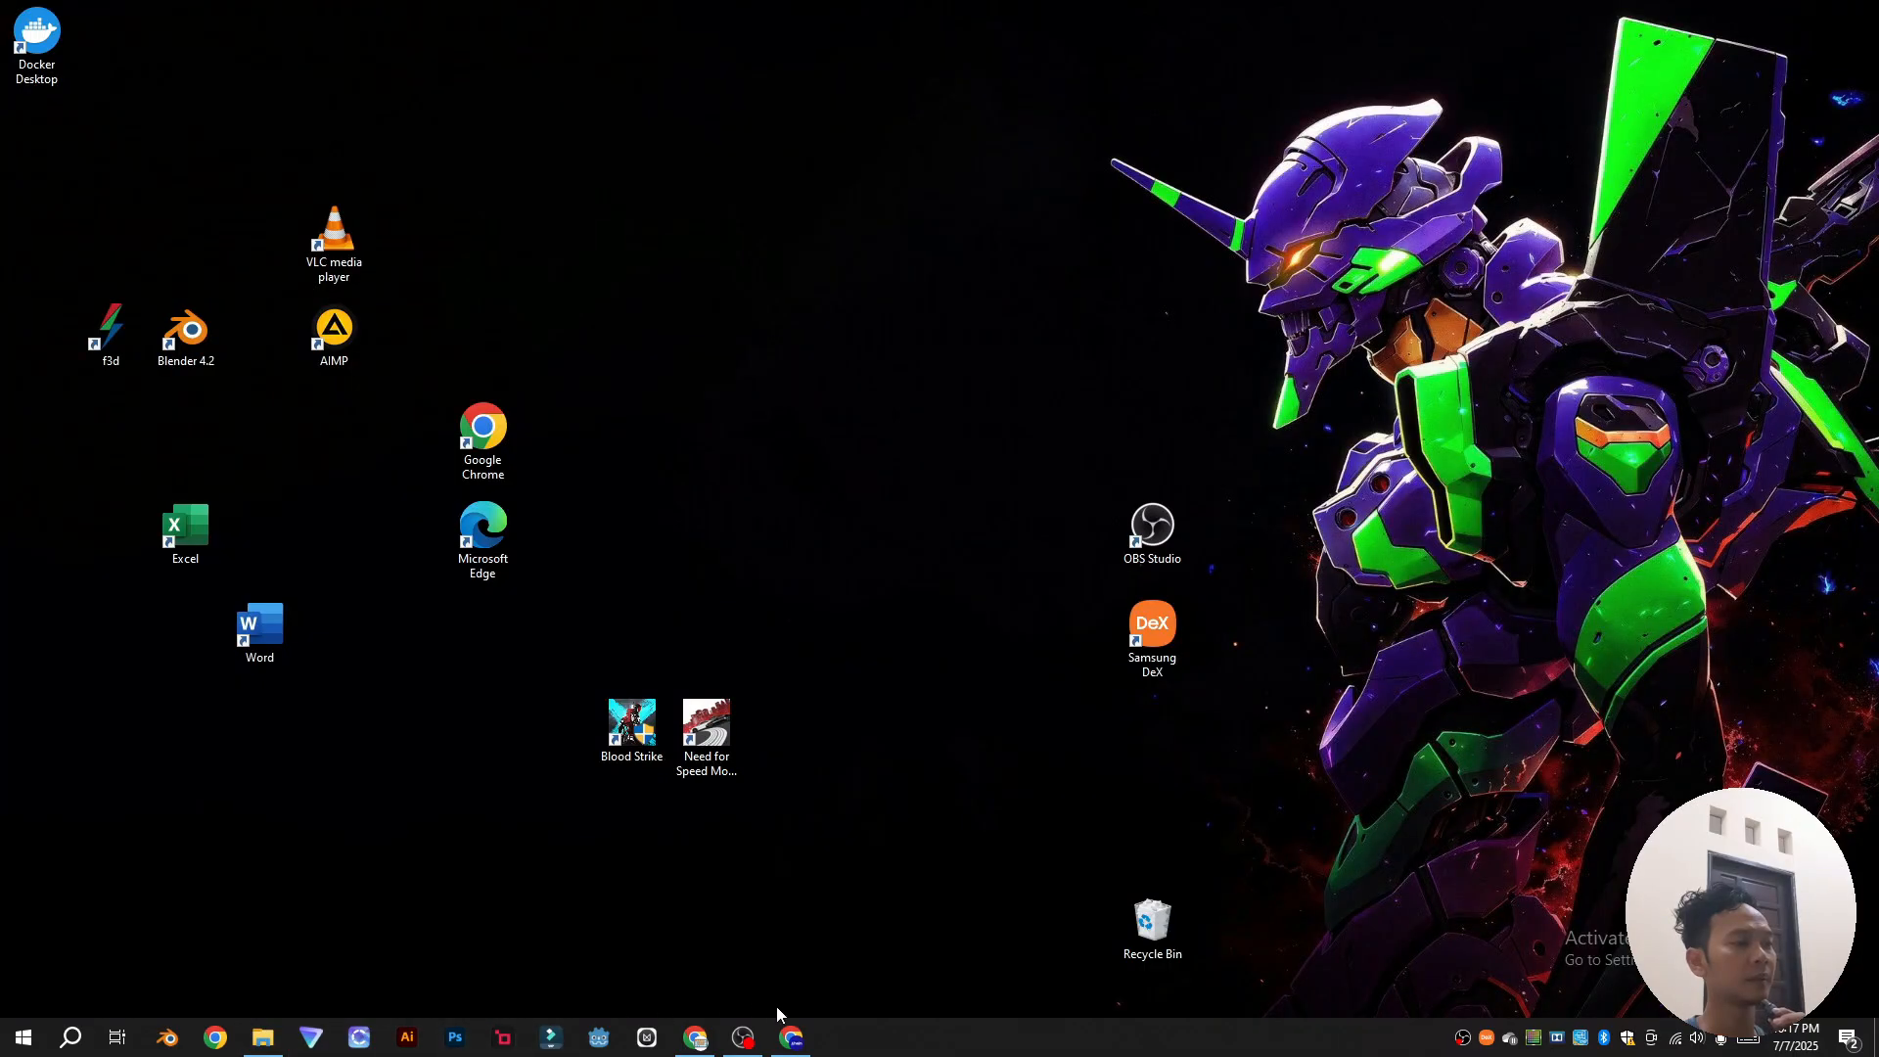
{"action": "left_click", "coordinate": [795, 1038]}
{"action": "left_click", "coordinate": [809, 1038]}
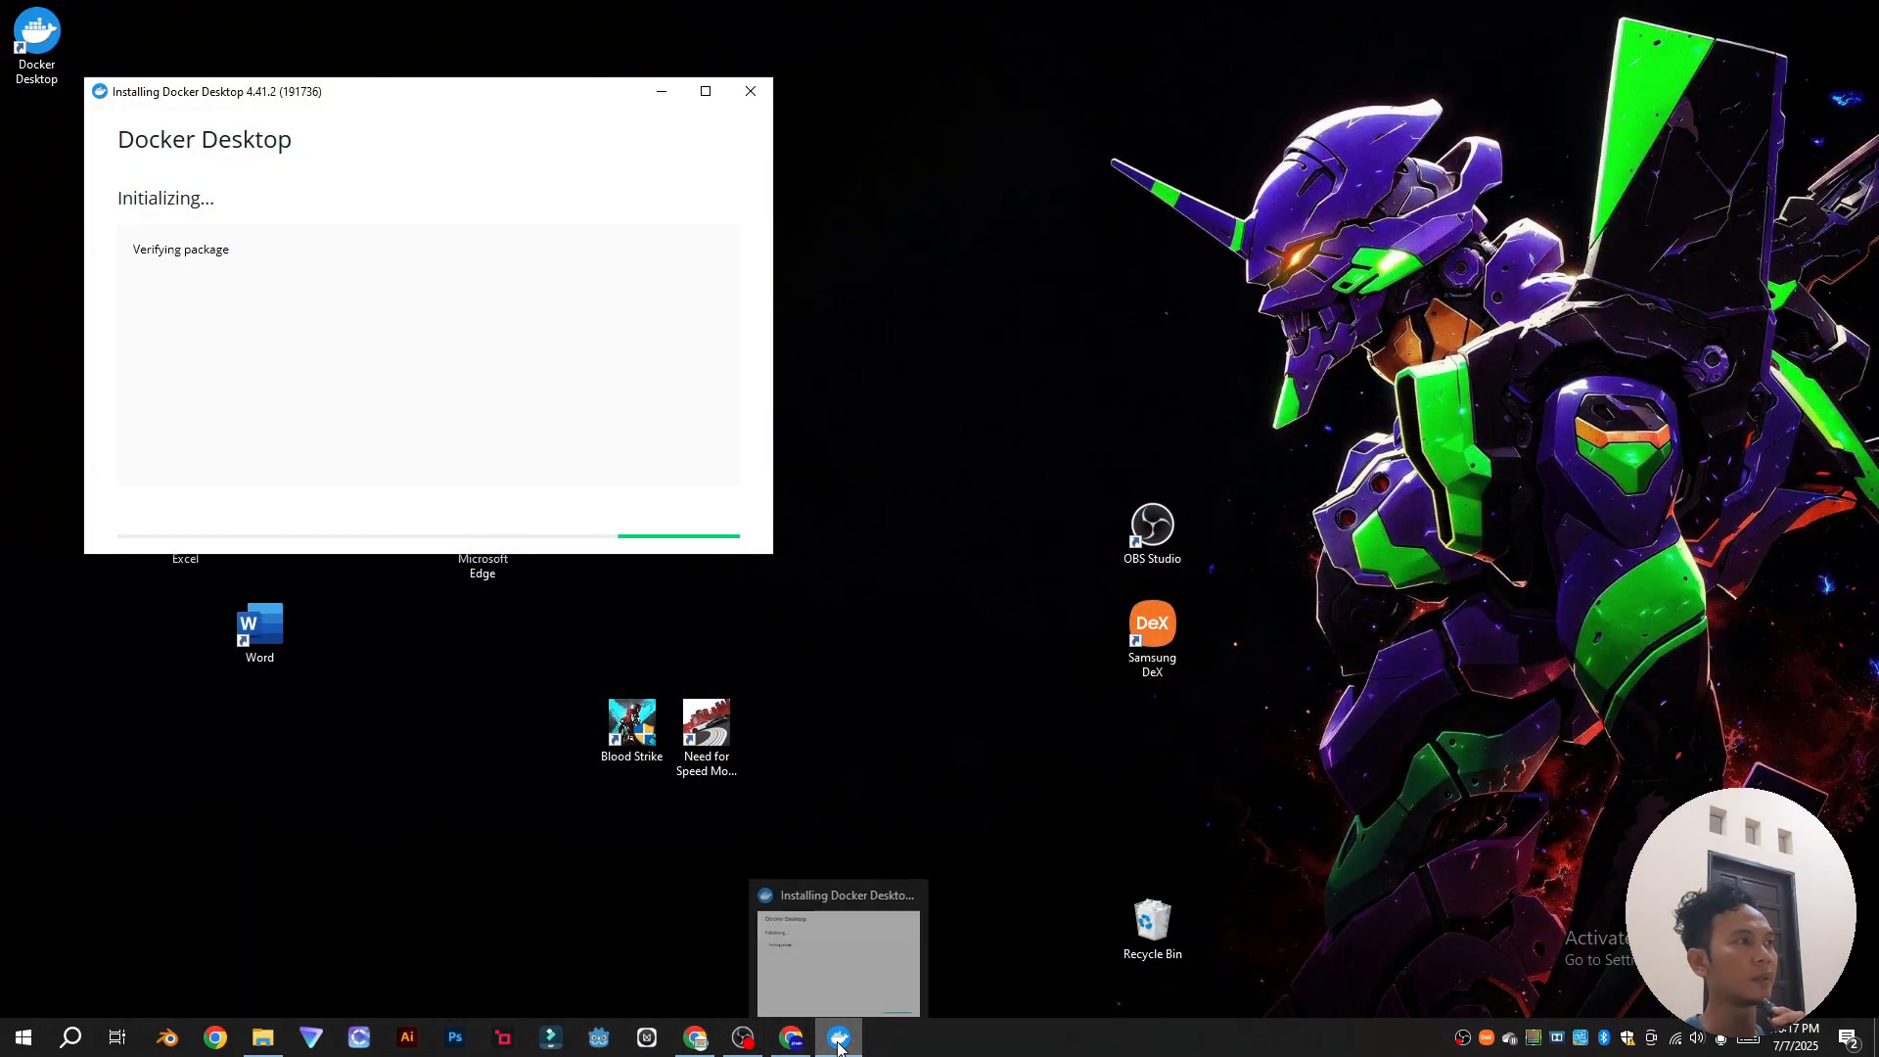
{"action": "left_click_drag", "start_coordinate": [422, 93], "coordinate": [798, 158]}
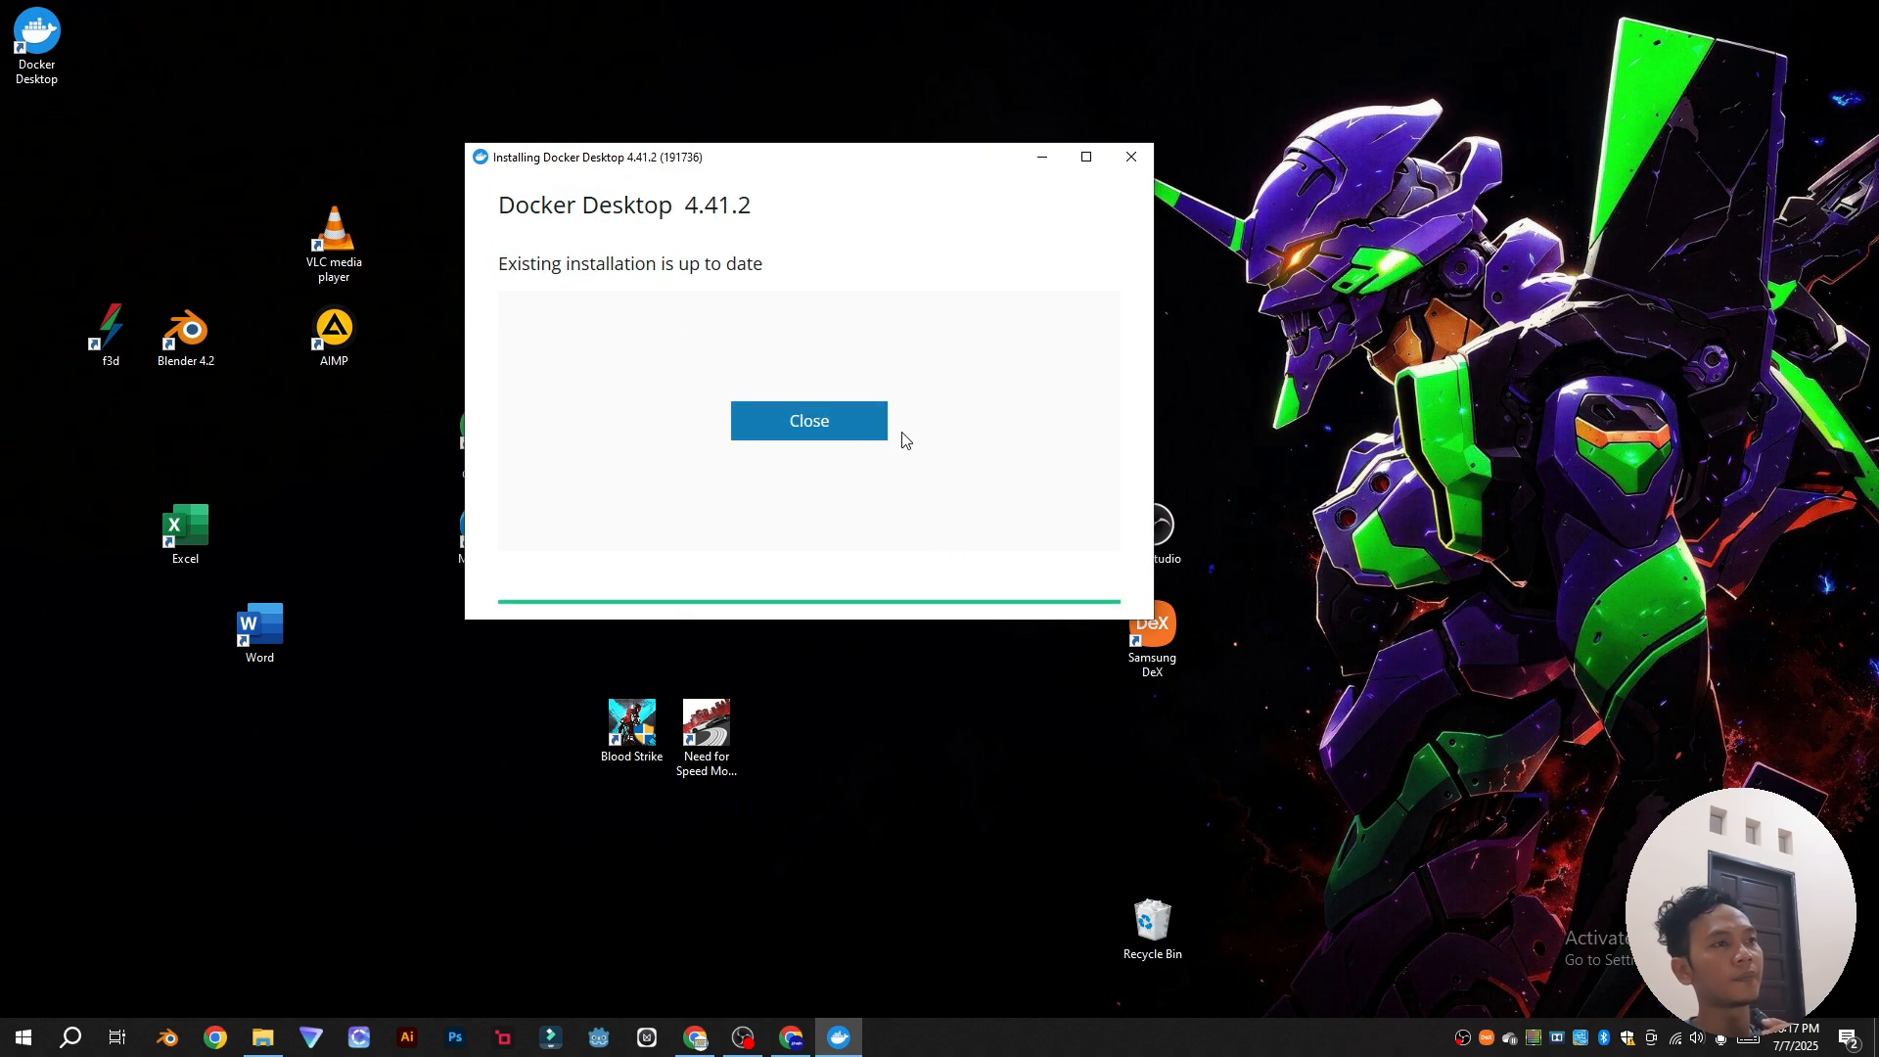
{"action": "left_click", "coordinate": [828, 431]}
{"action": "left_click", "coordinate": [831, 434]}
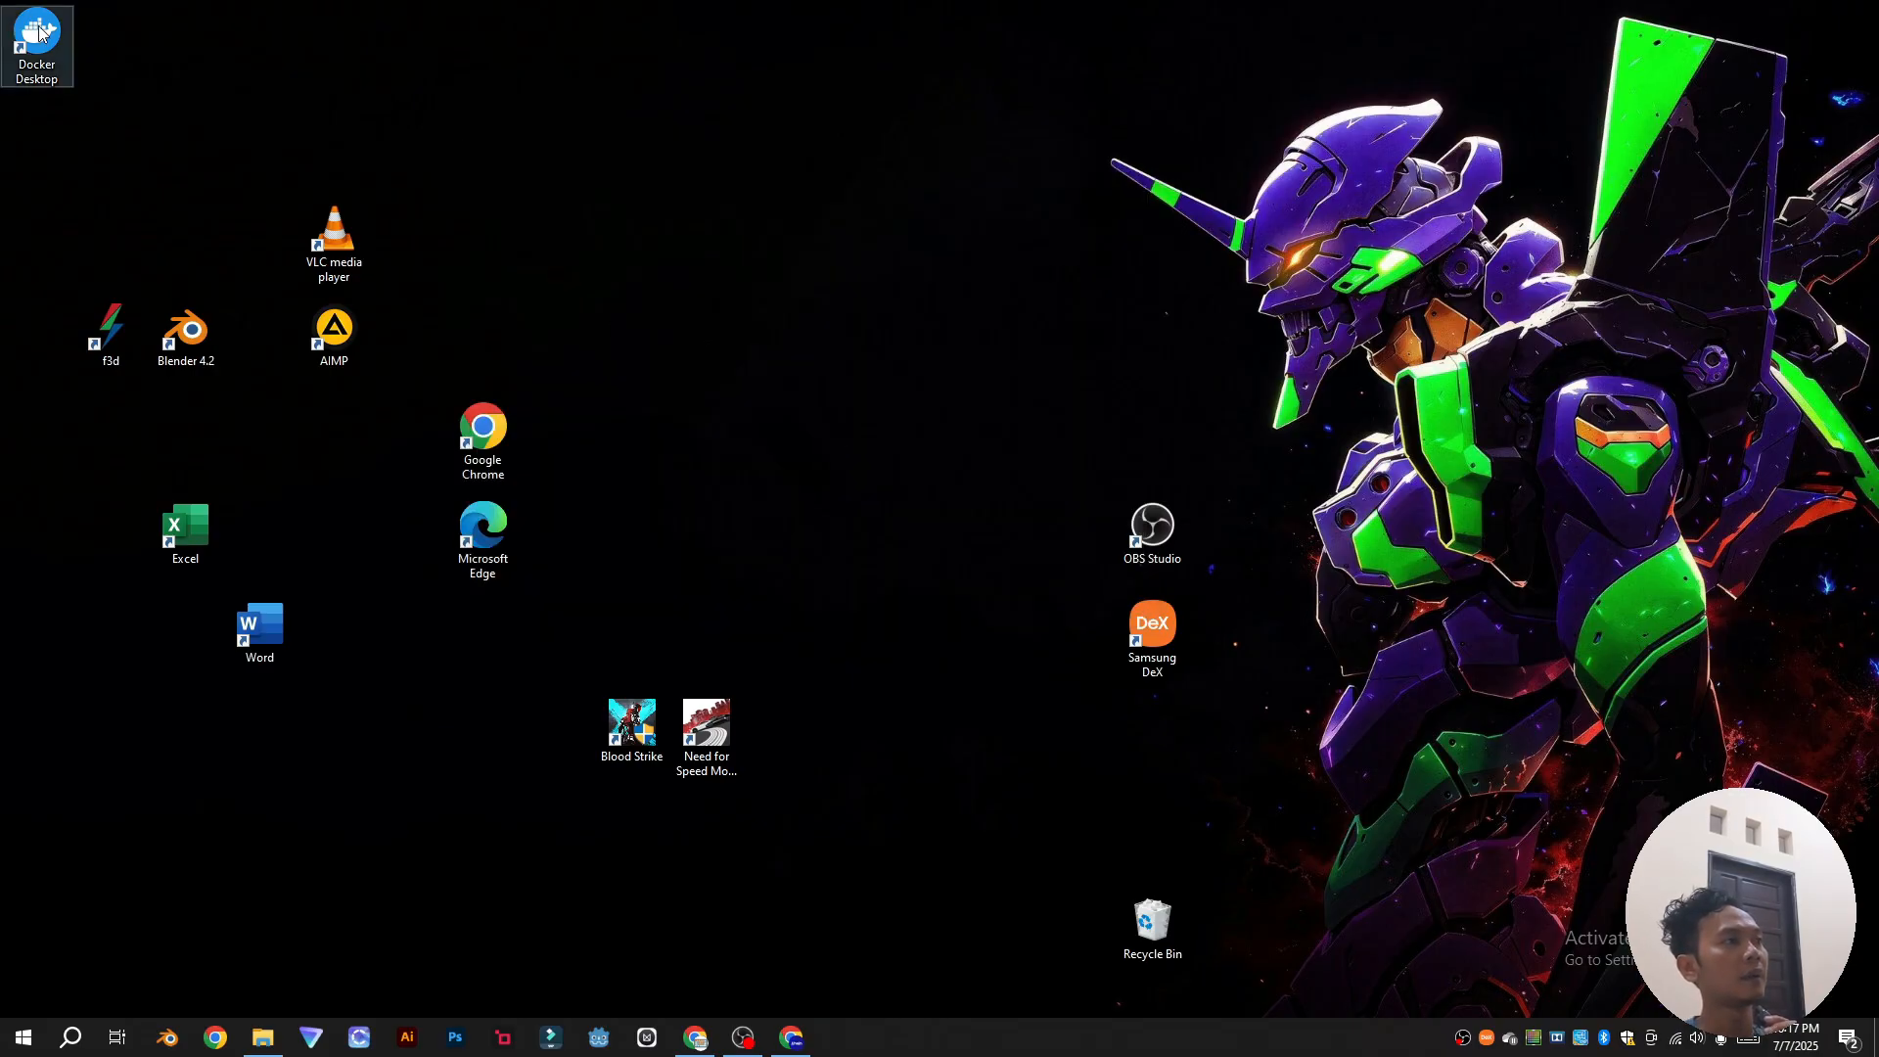
Step: Launch Docker Desktop, accept the subscription agreement, and finish setup with recommended settings
{"action": "left_click", "coordinate": [39, 33]}
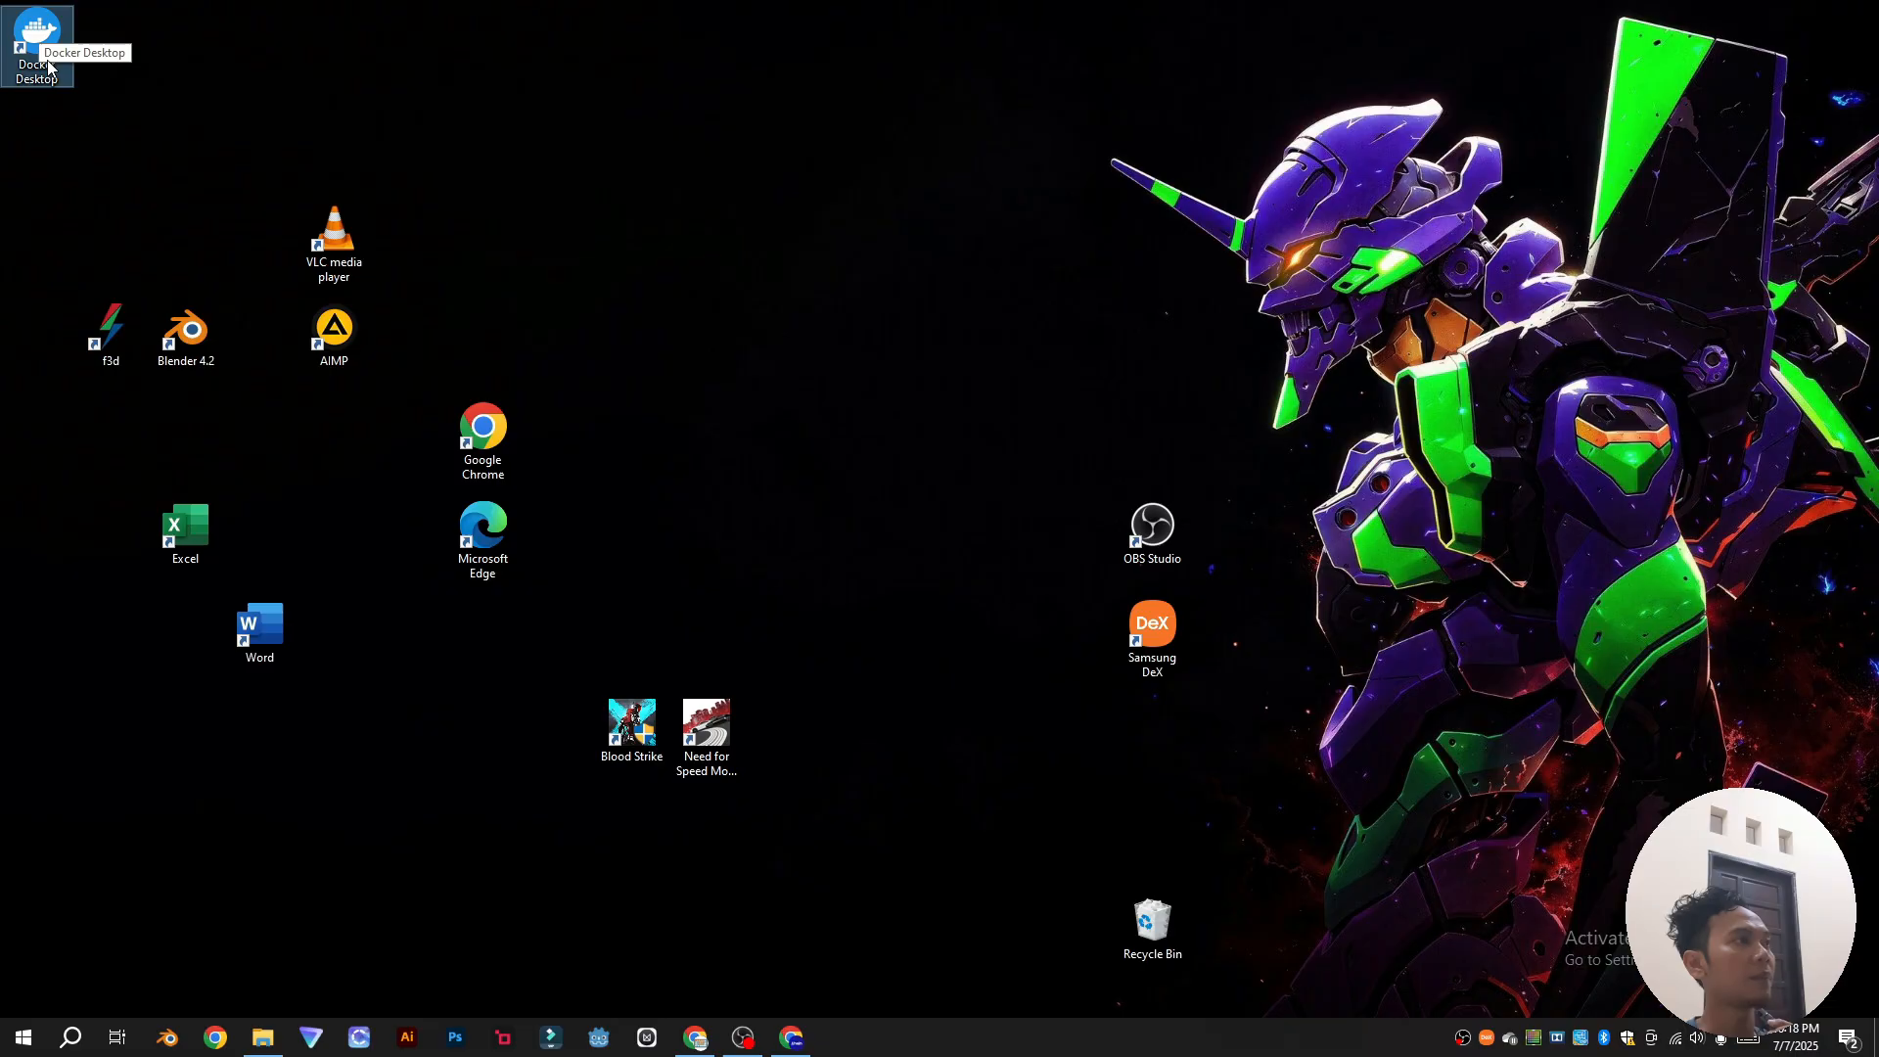
{"action": "left_click_drag", "start_coordinate": [39, 35], "coordinate": [713, 417]}
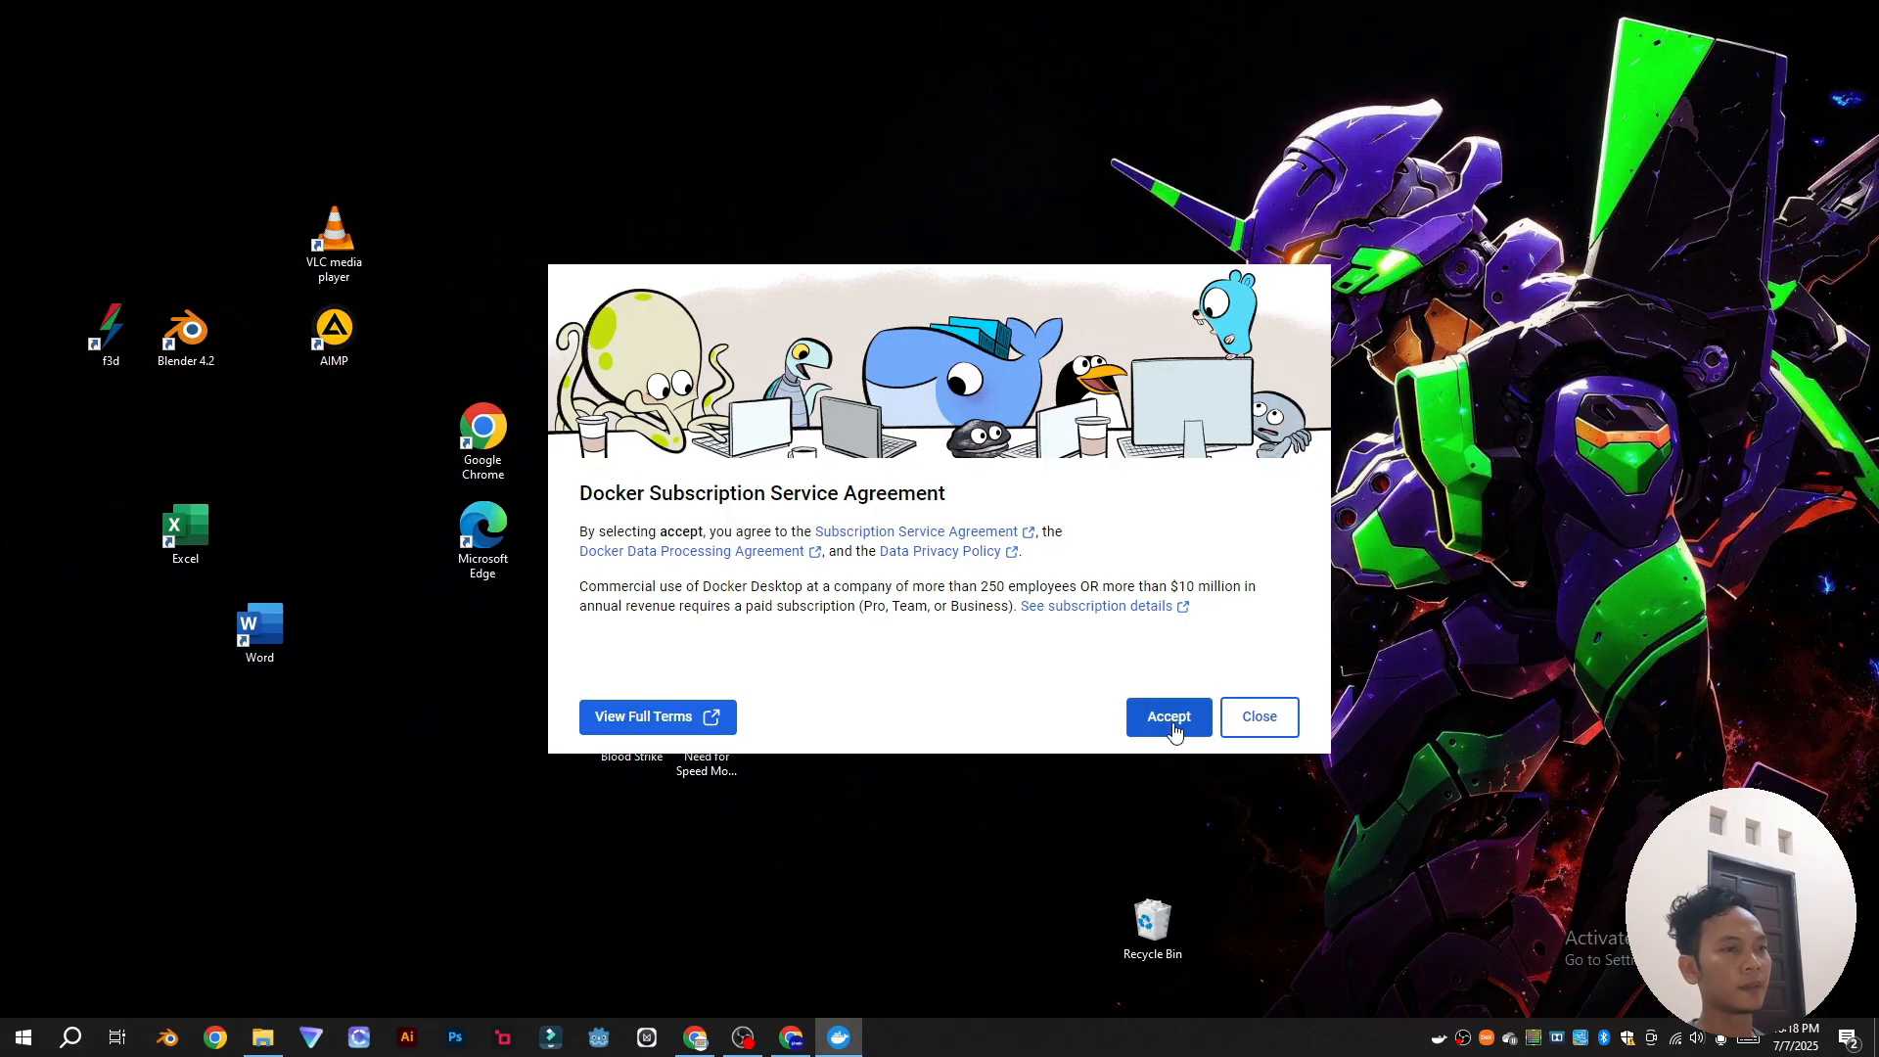
{"action": "left_click", "coordinate": [1170, 718]}
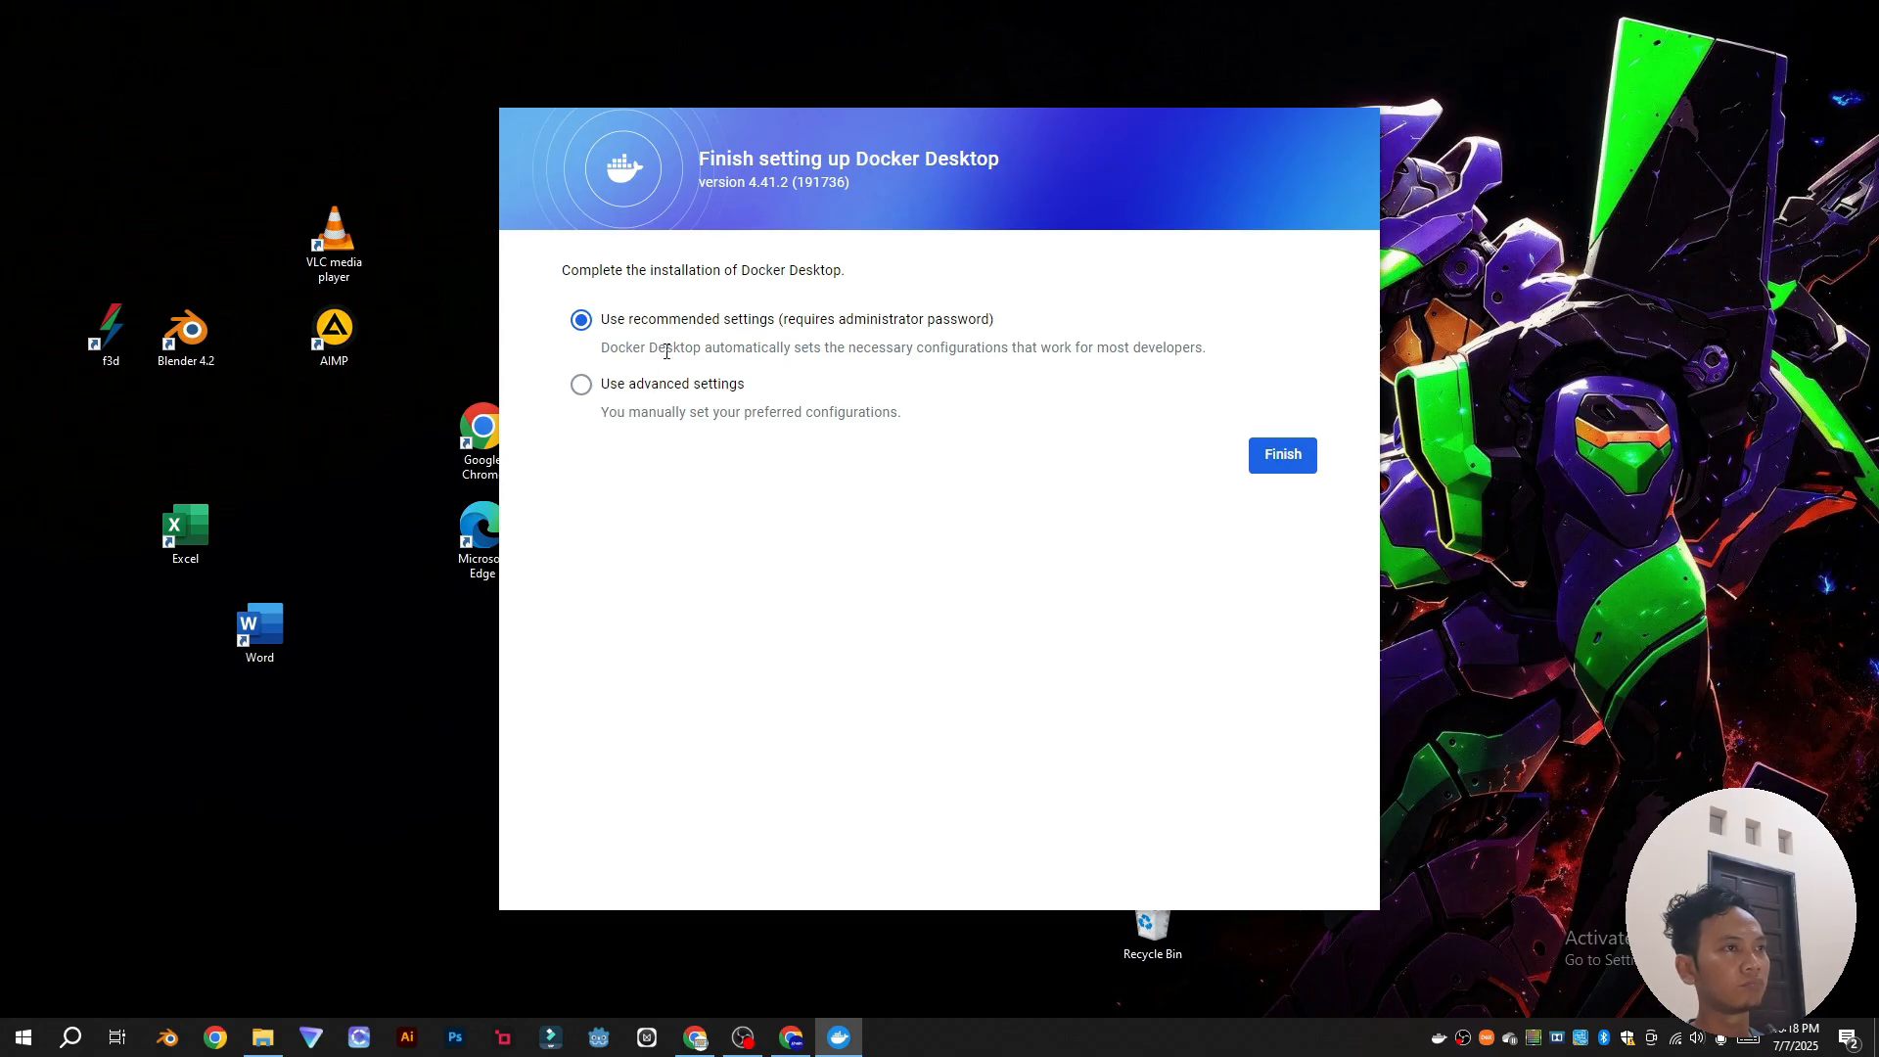
{"action": "left_click", "coordinate": [1283, 455]}
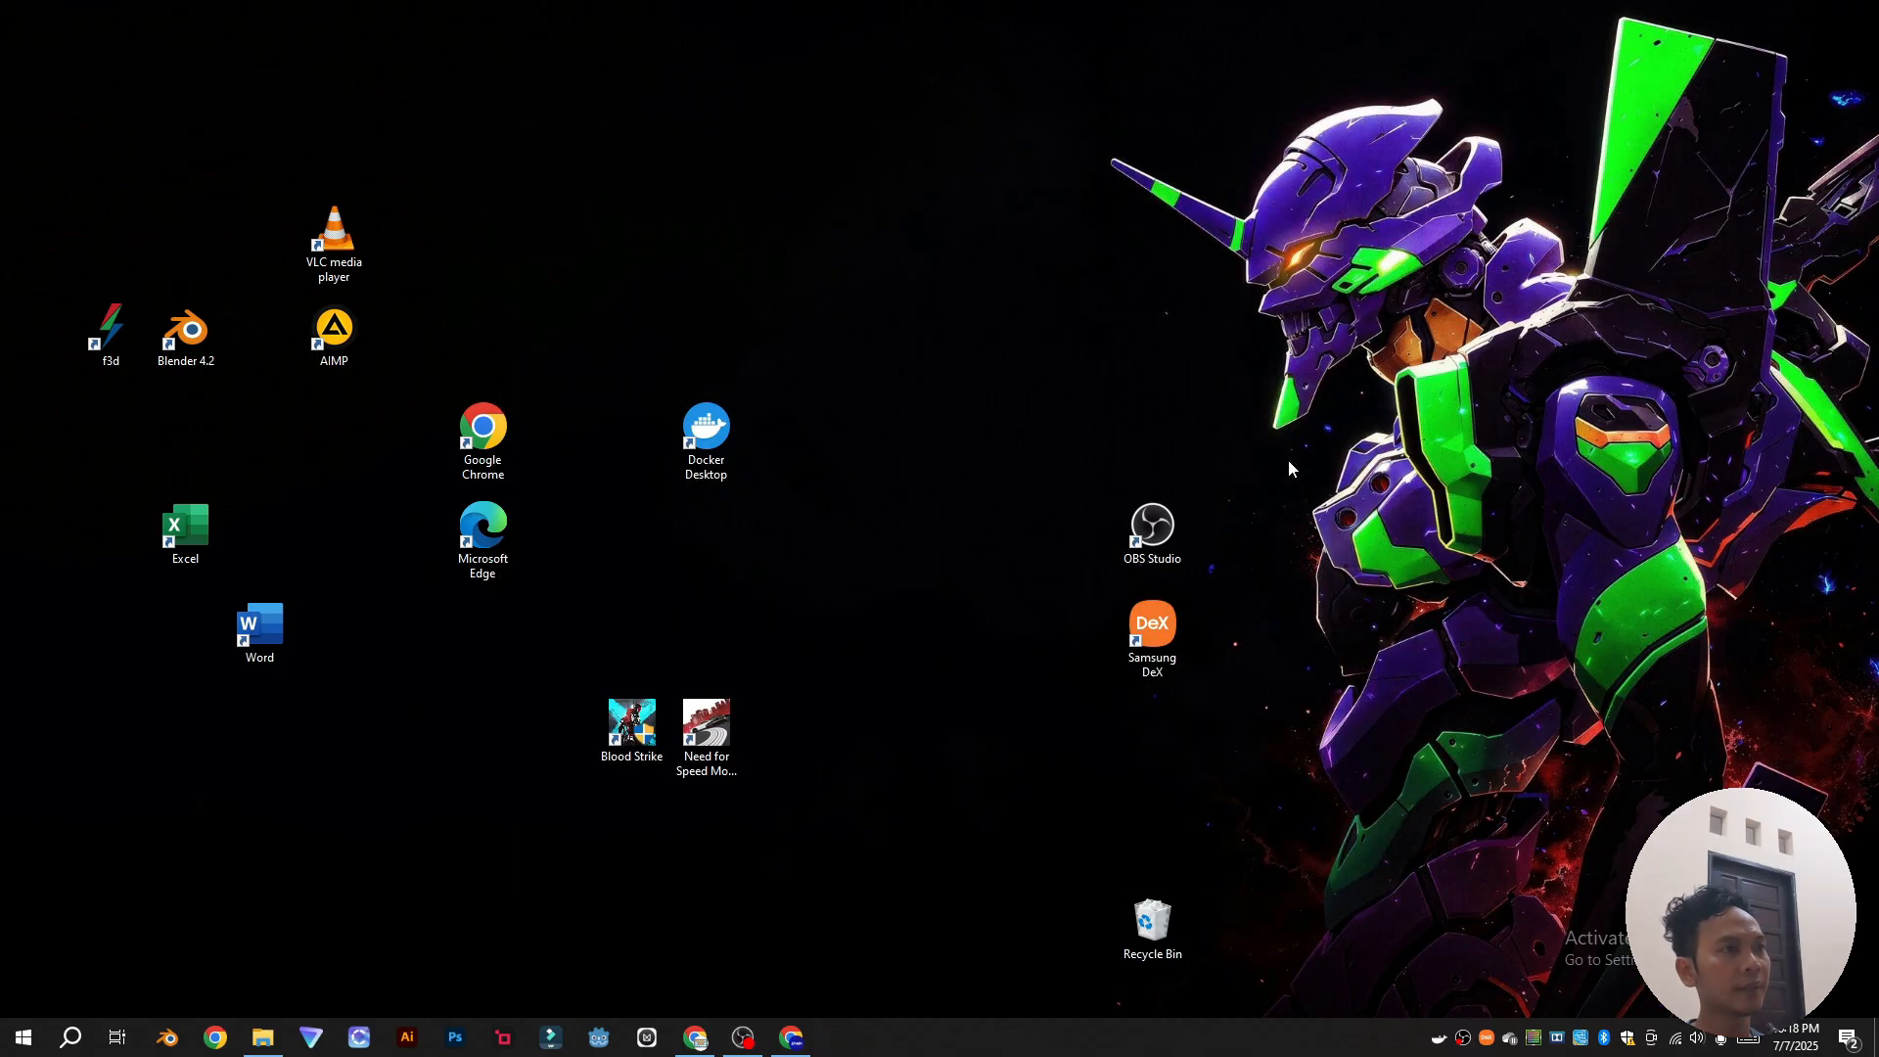
Step: Empty the Recycle Bin and confirm deleting its items
{"action": "right_click", "coordinate": [1160, 928]}
{"action": "left_click", "coordinate": [1223, 815]}
{"action": "left_click", "coordinate": [992, 531]}
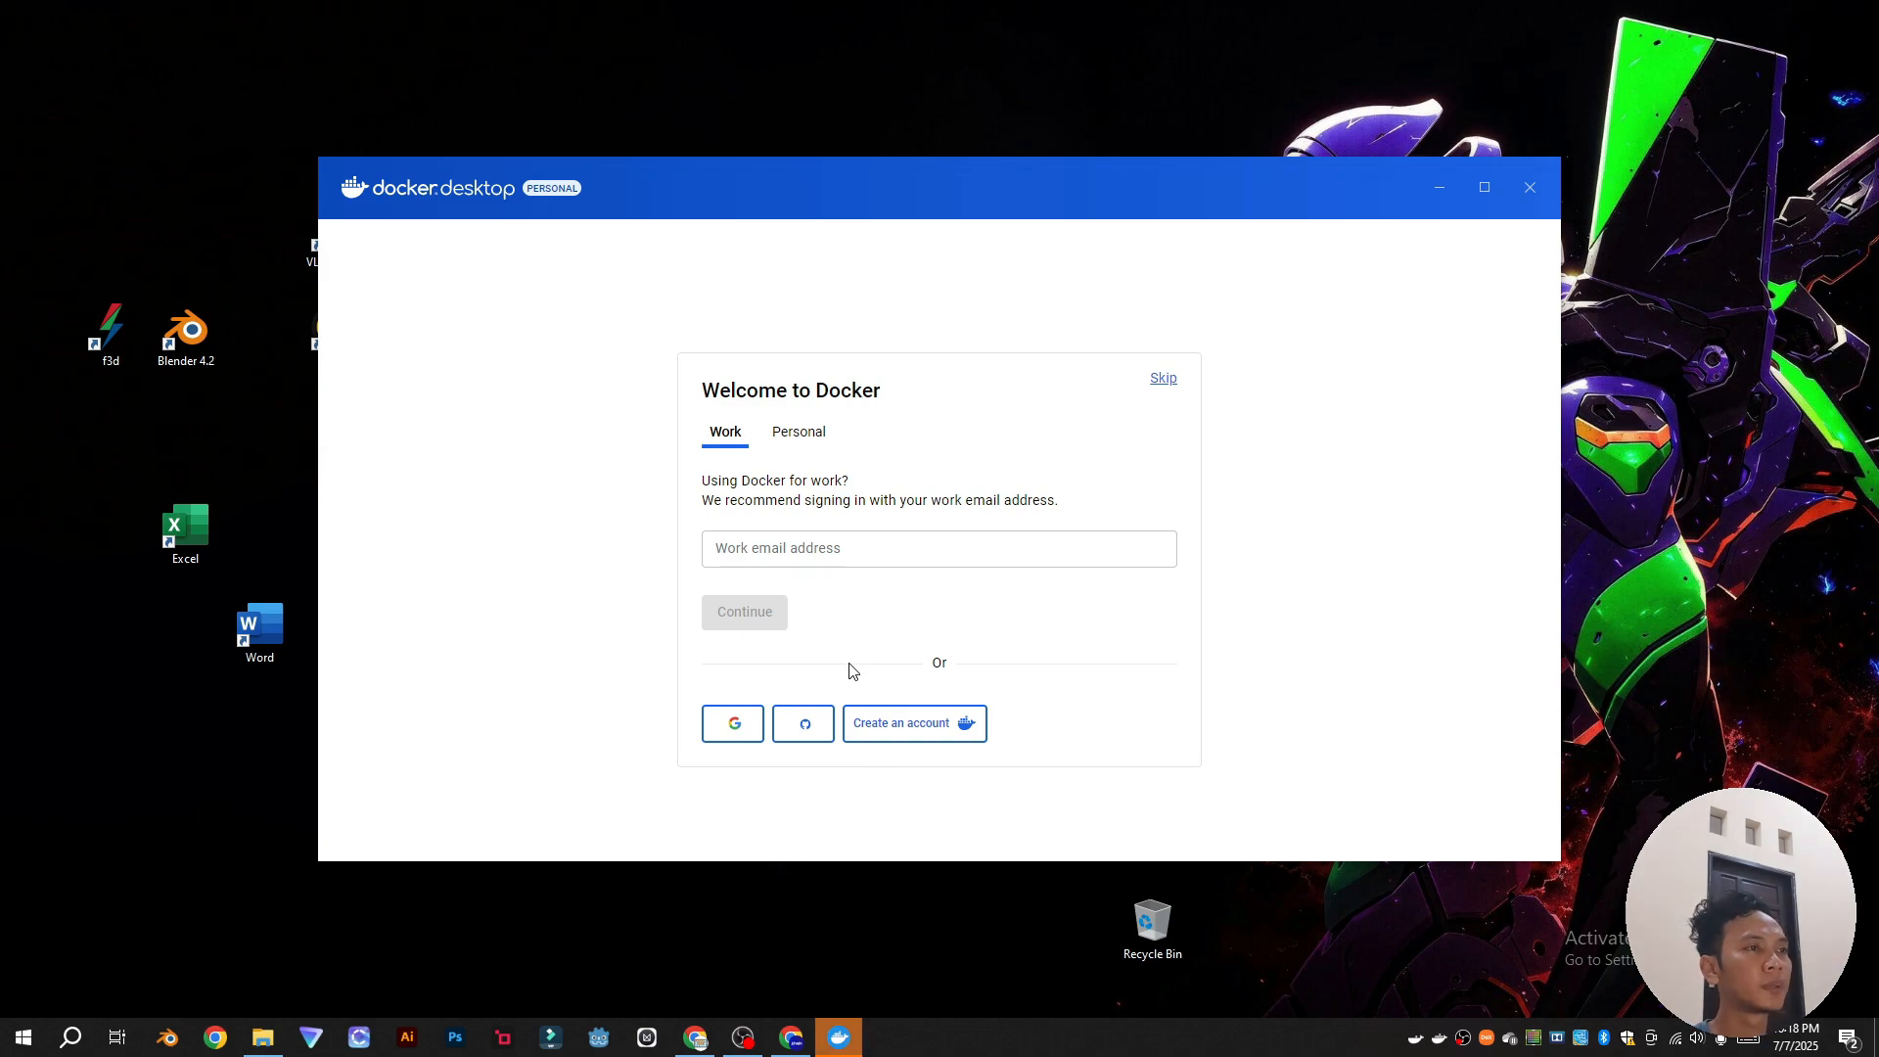
Step: Skip the welcome sign-in and survey, then start signing in to a Docker account
{"action": "left_click", "coordinate": [1163, 381]}
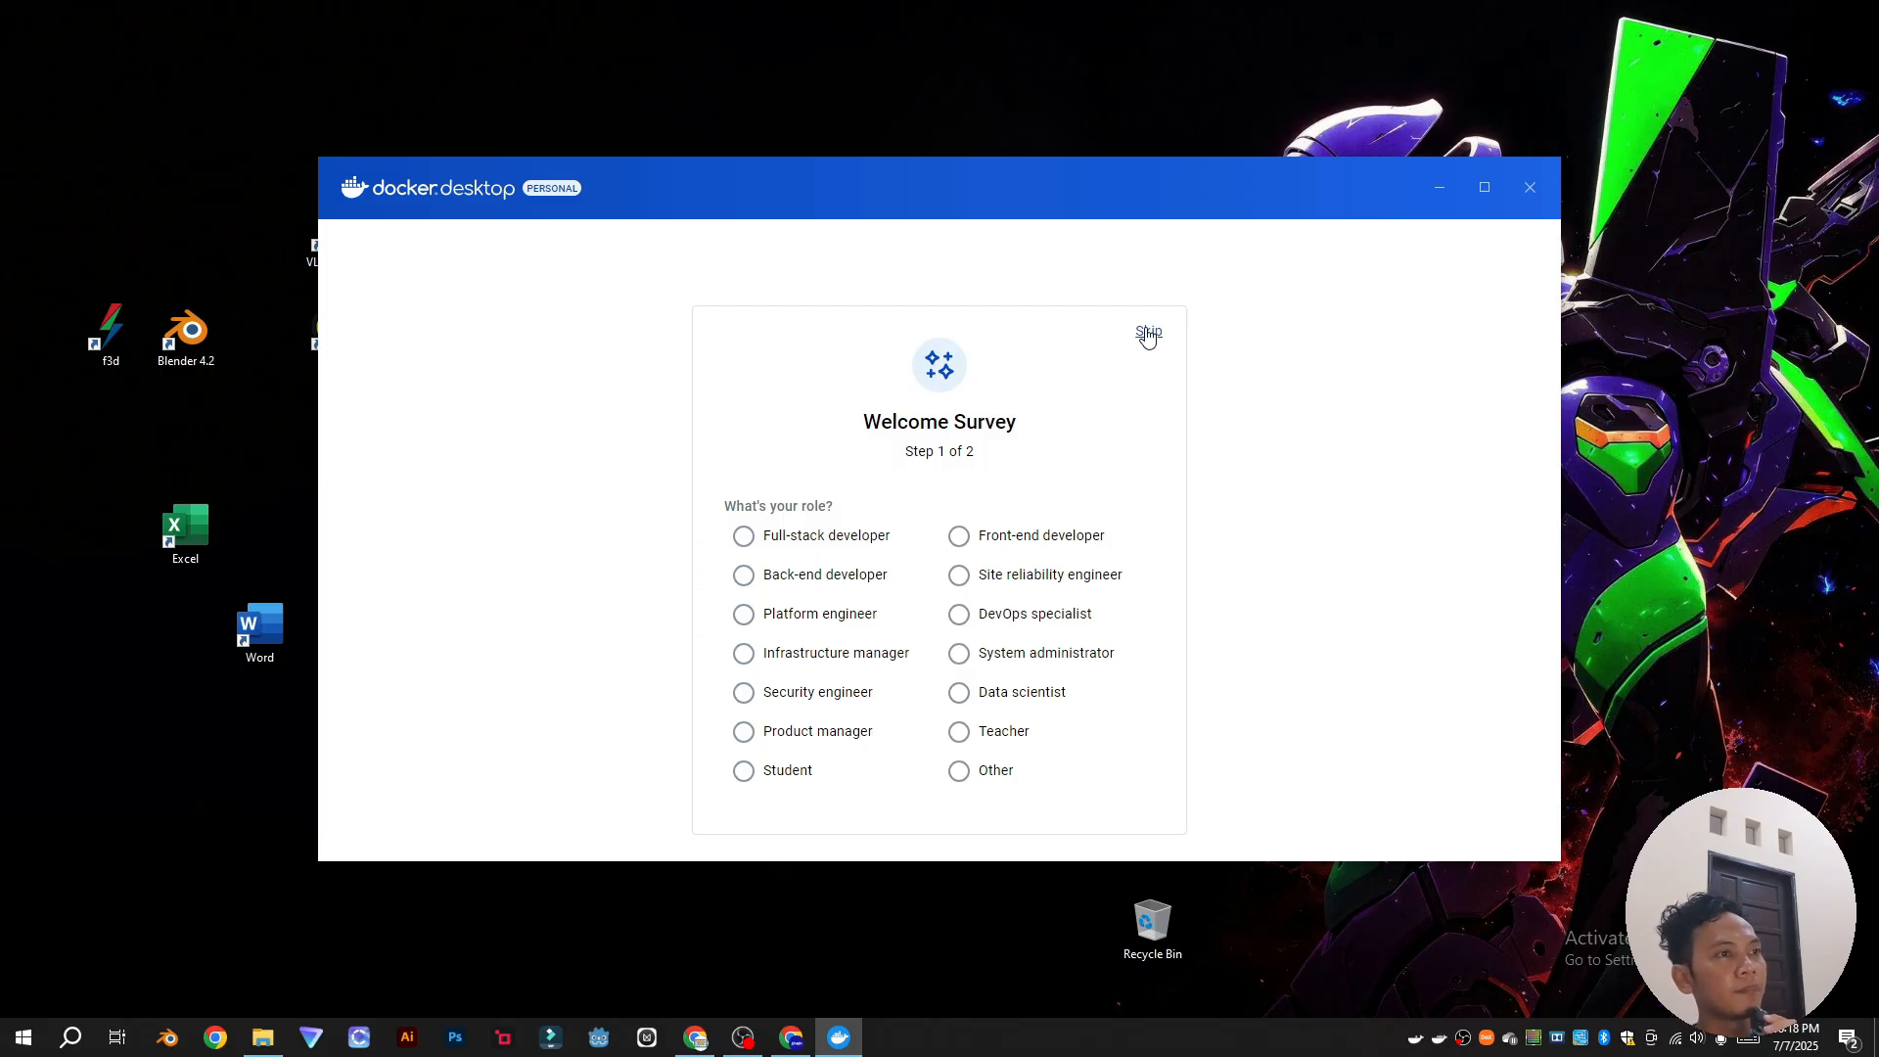
{"action": "left_click", "coordinate": [1148, 334]}
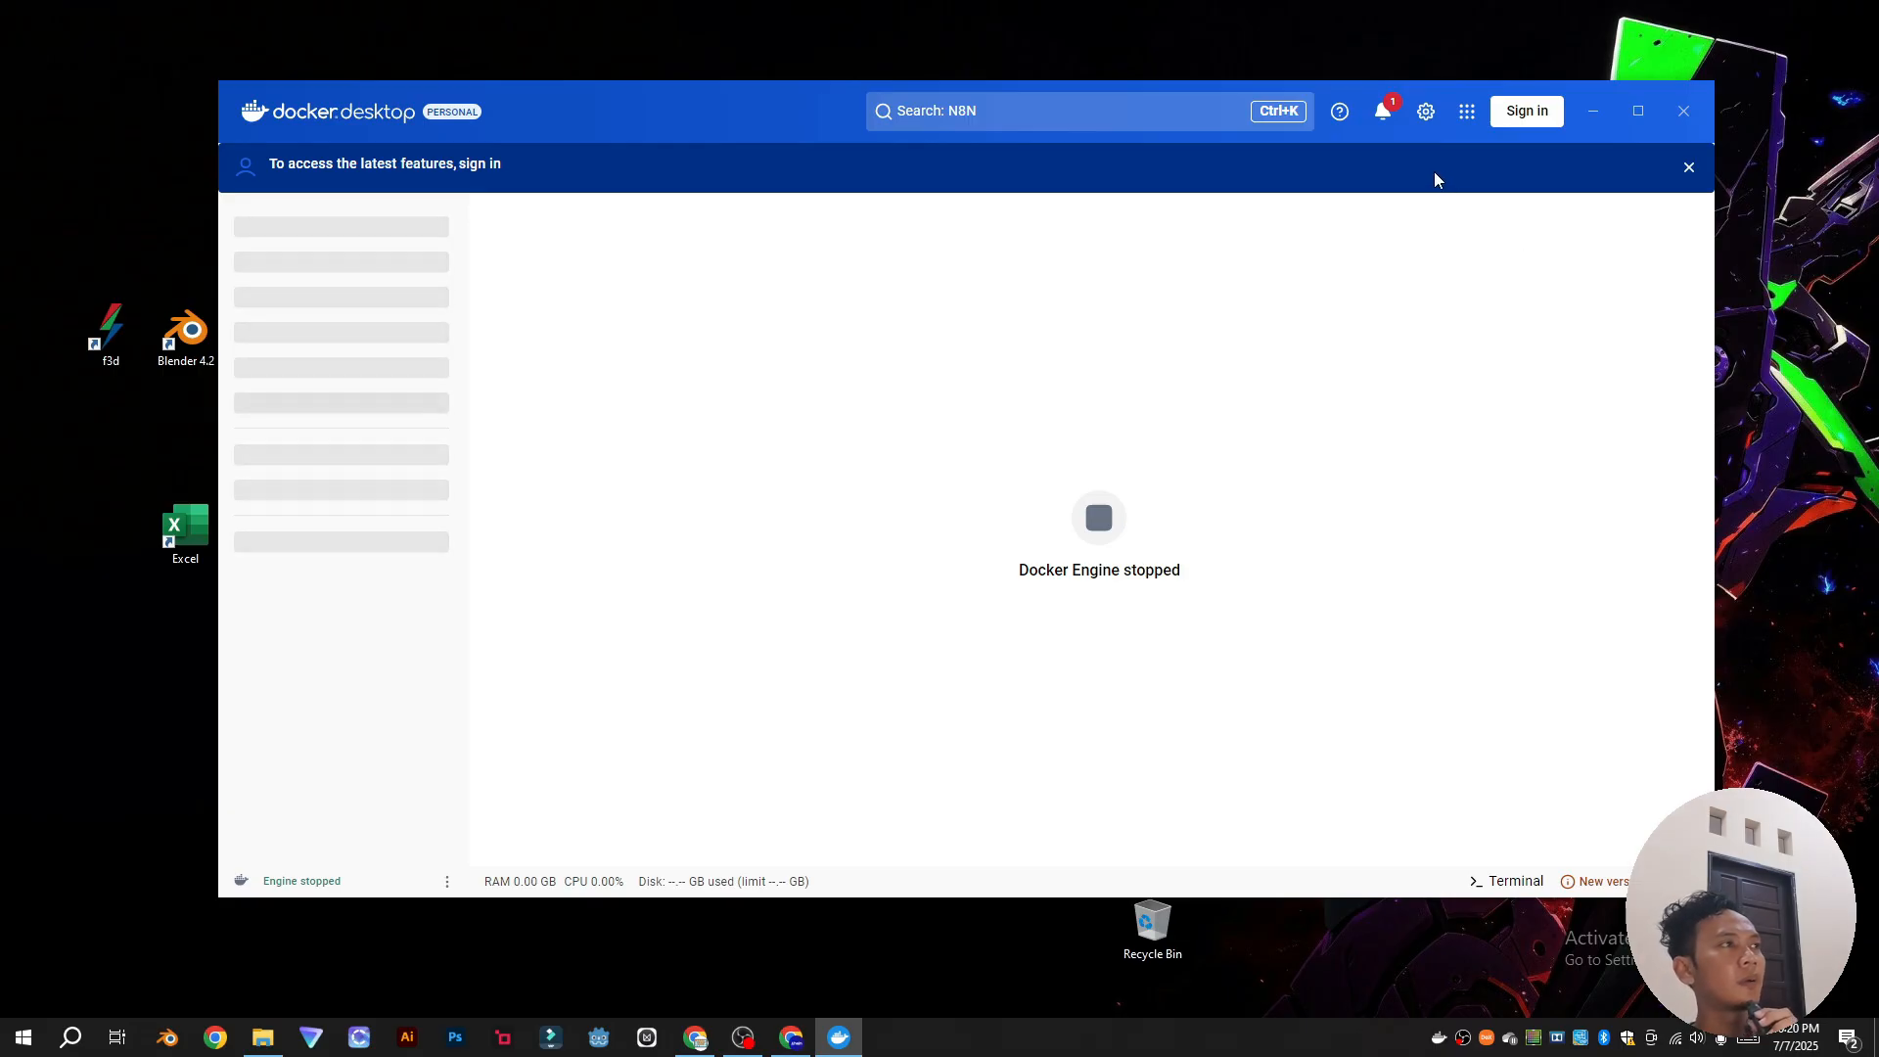
{"action": "left_click", "coordinate": [1527, 116]}
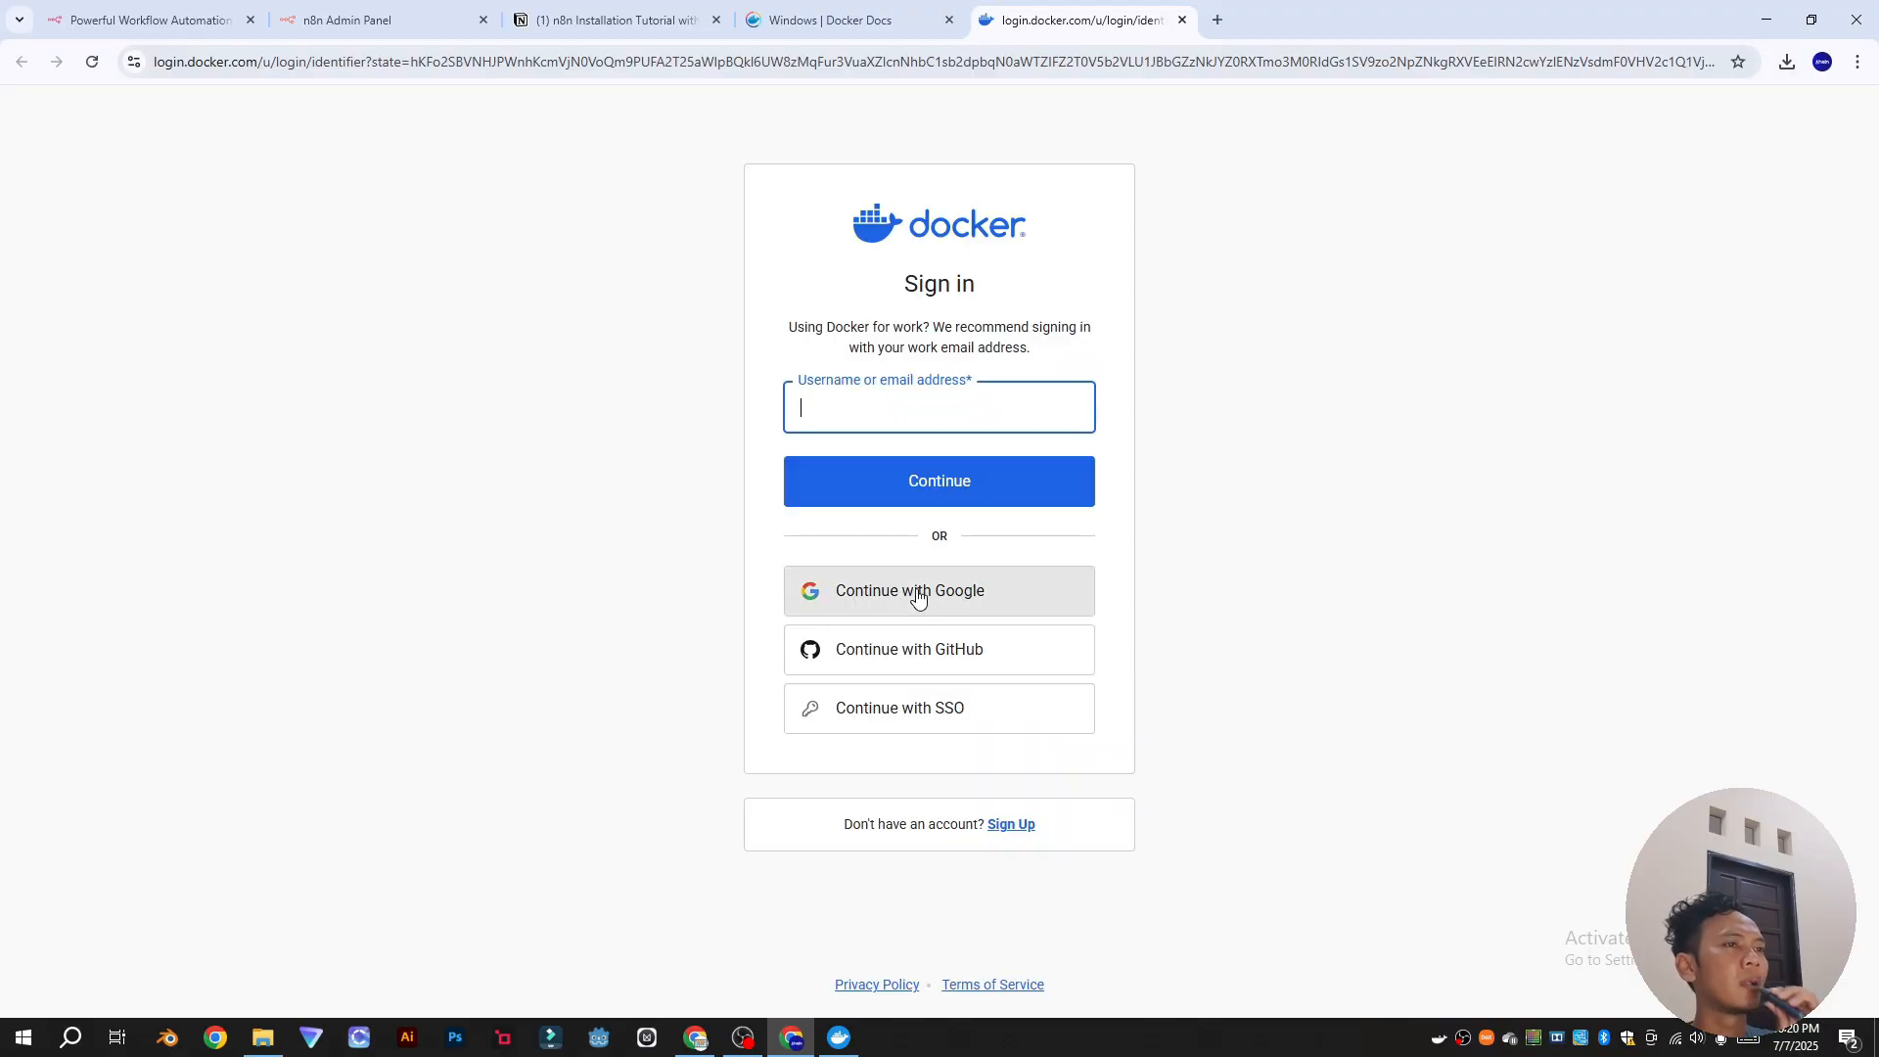
Step: Sign in to docker.com with the Google account, then return to Docker Desktop's n8n image search
{"action": "left_click", "coordinate": [917, 594]}
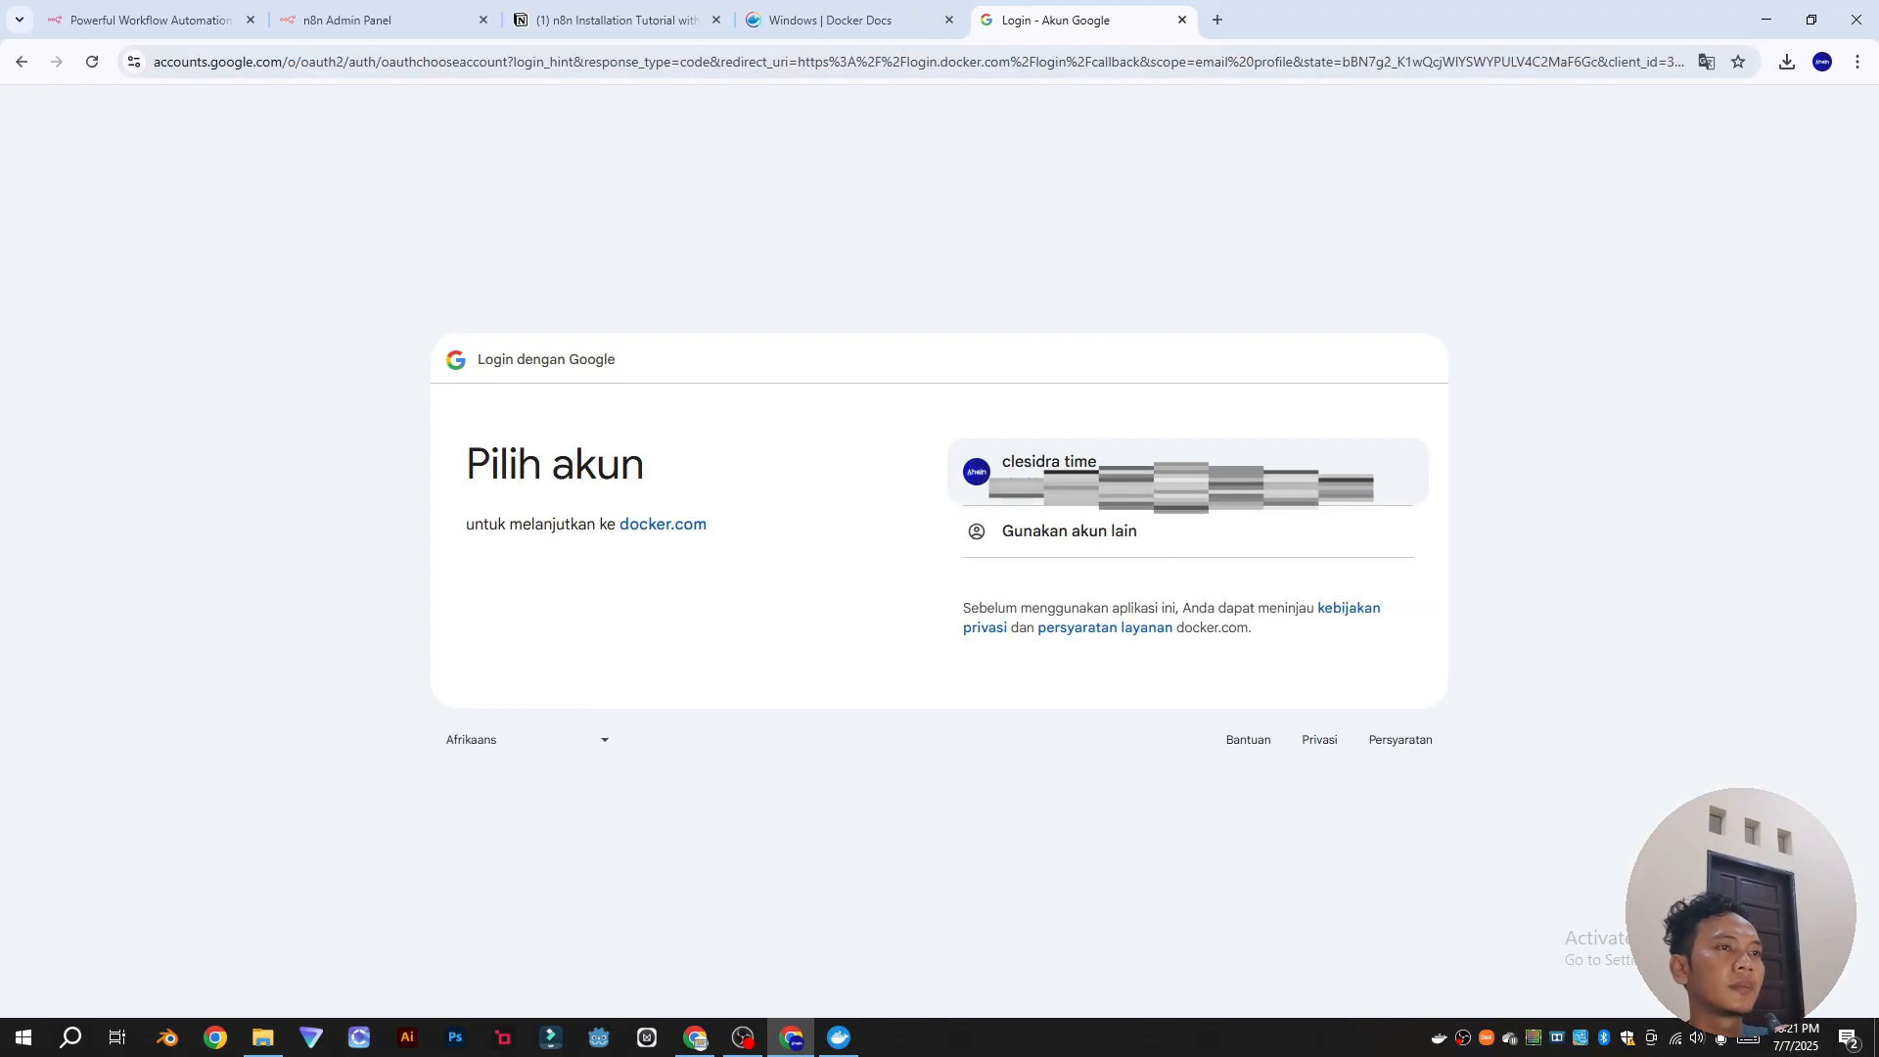
{"action": "left_click", "coordinate": [1170, 510]}
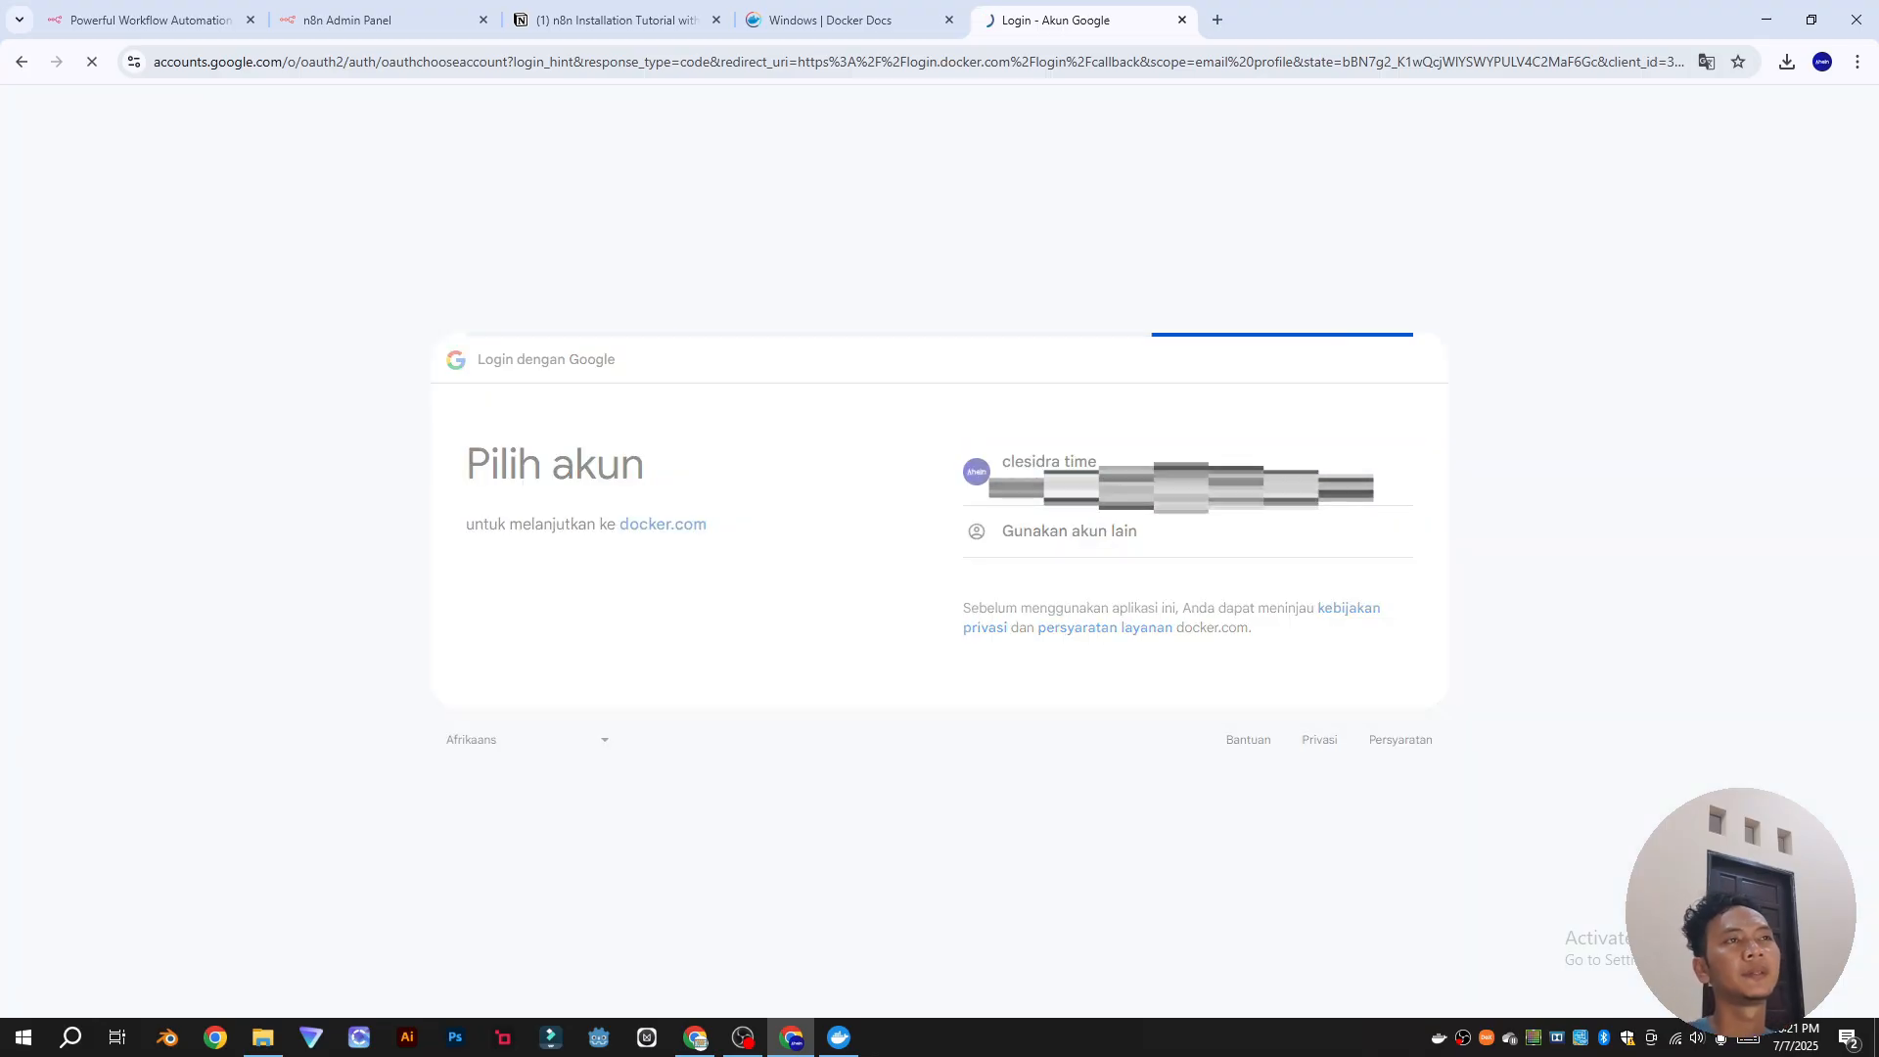
{"action": "left_click", "coordinate": [1280, 665]}
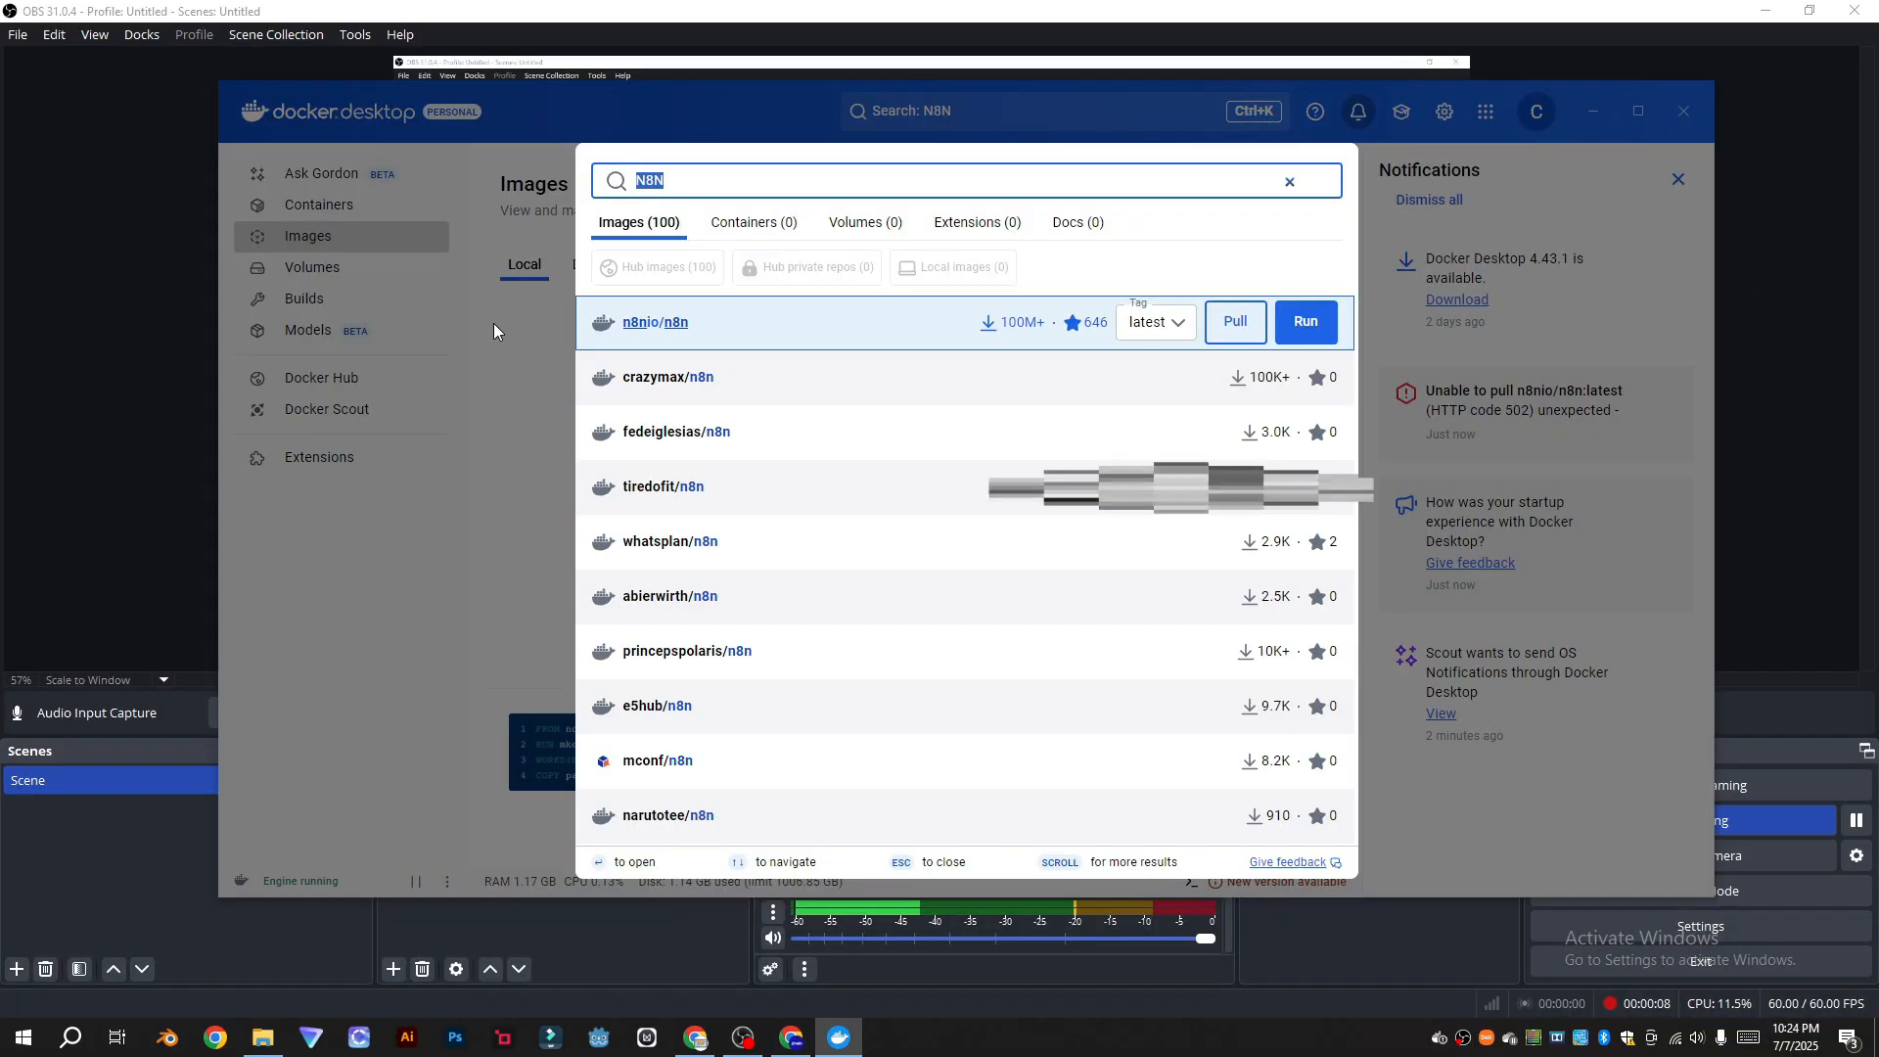
{"action": "key", "text": "Escape"}
{"action": "left_click", "coordinate": [983, 114]}
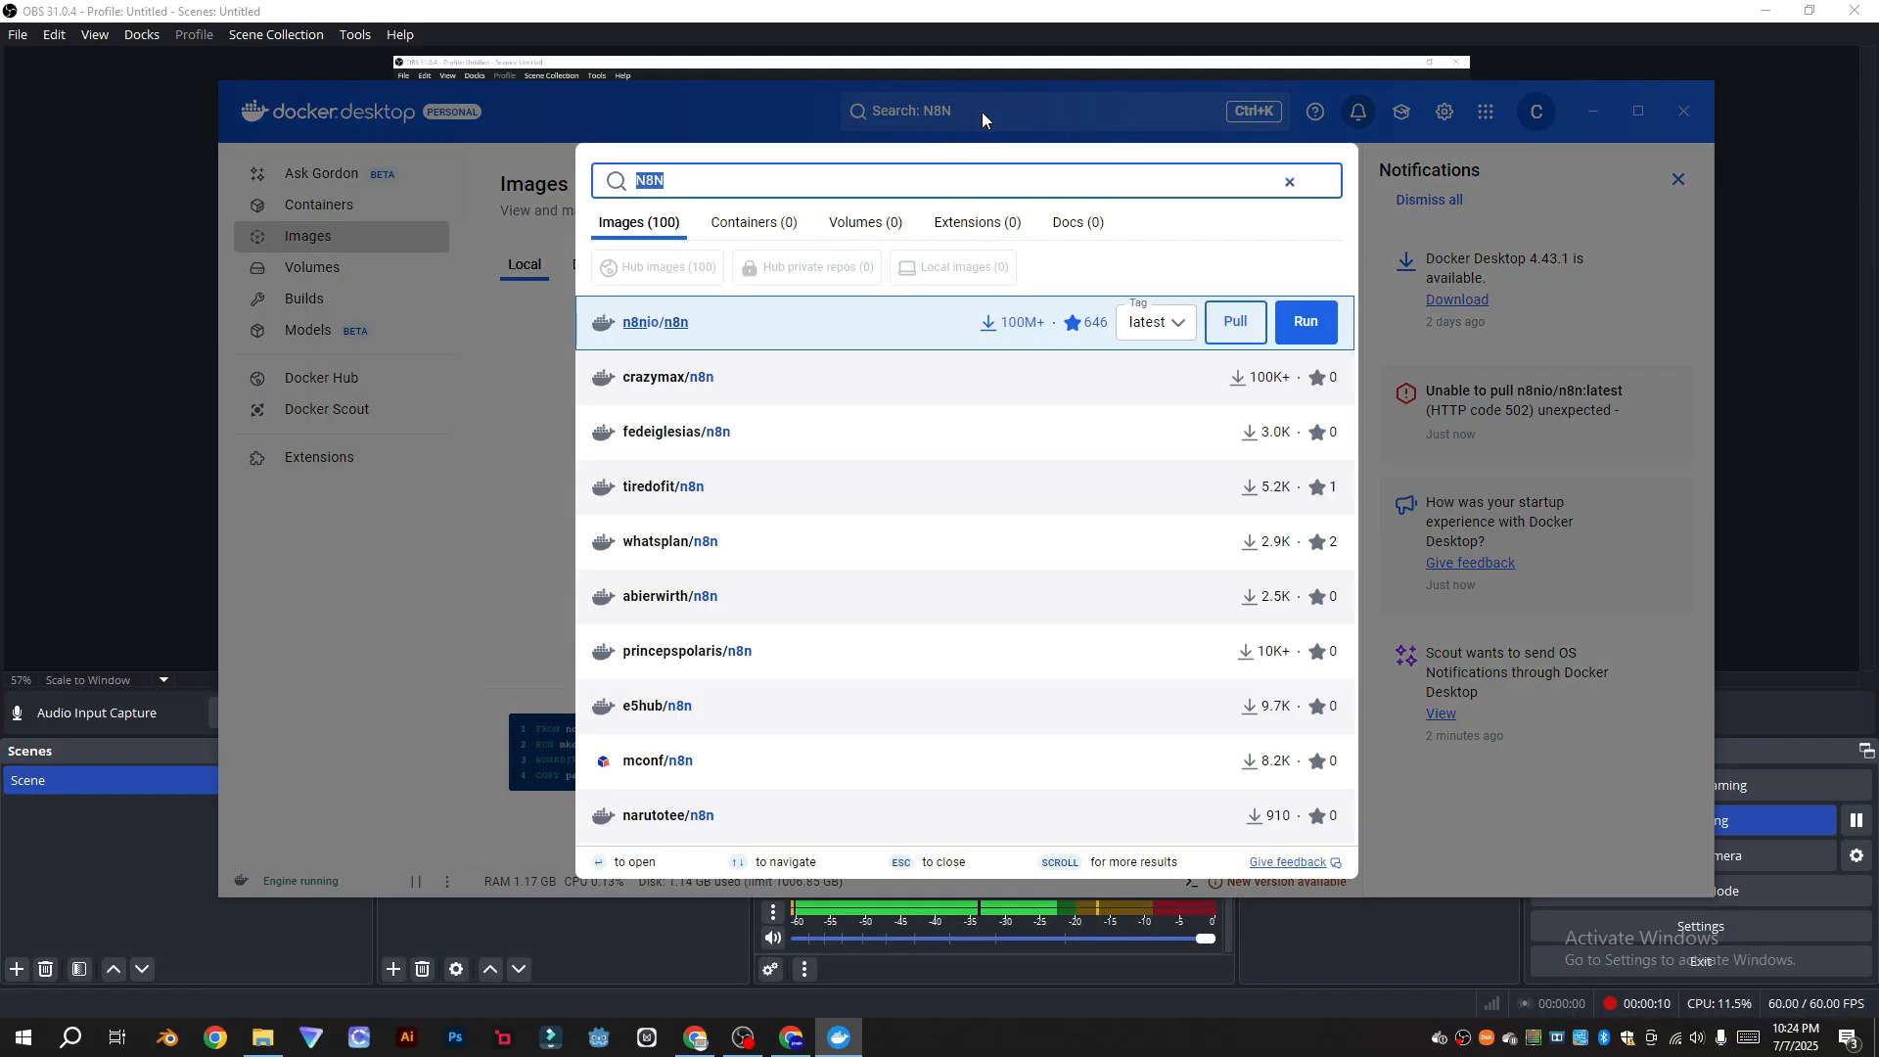
Step: Search 'n8n', pull the n8nio/n8n image, and verify n8nio/n8n:latest (1.64 GB) under Images
{"action": "type", "text": "n"}
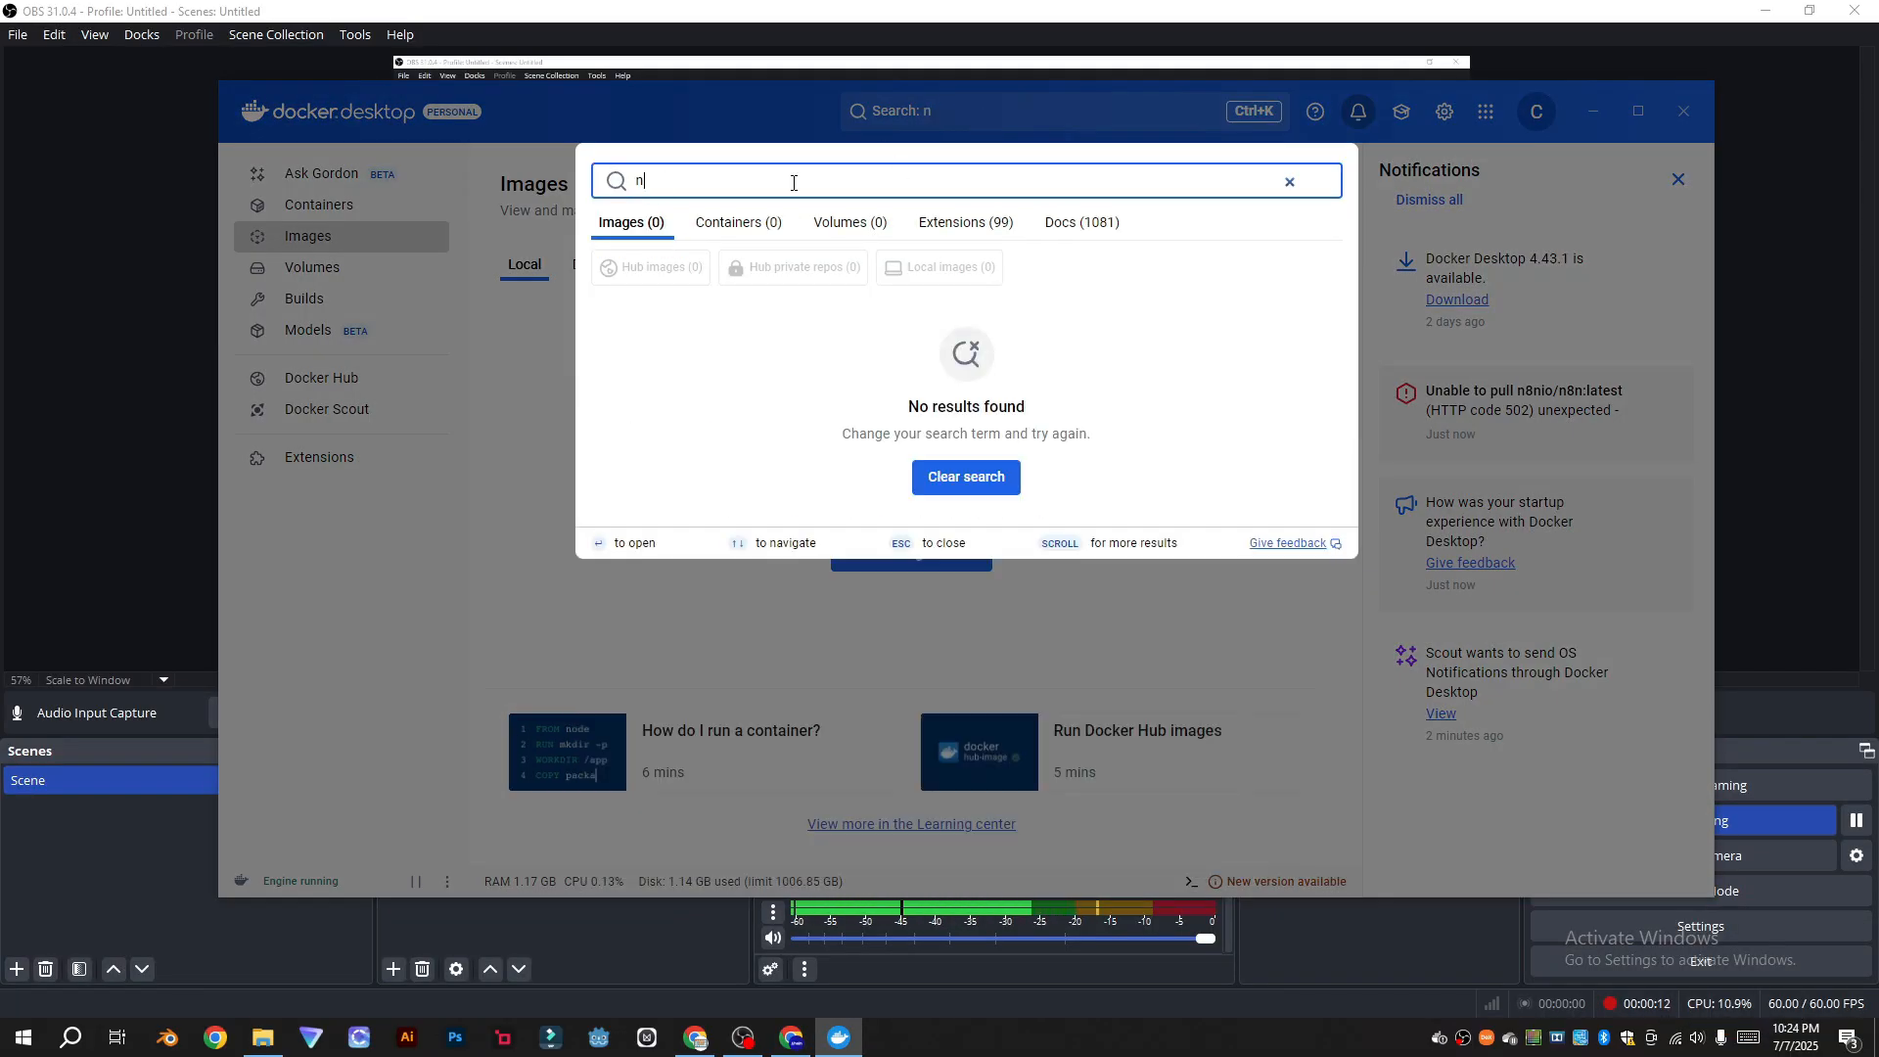
{"action": "type", "text": "8n"}
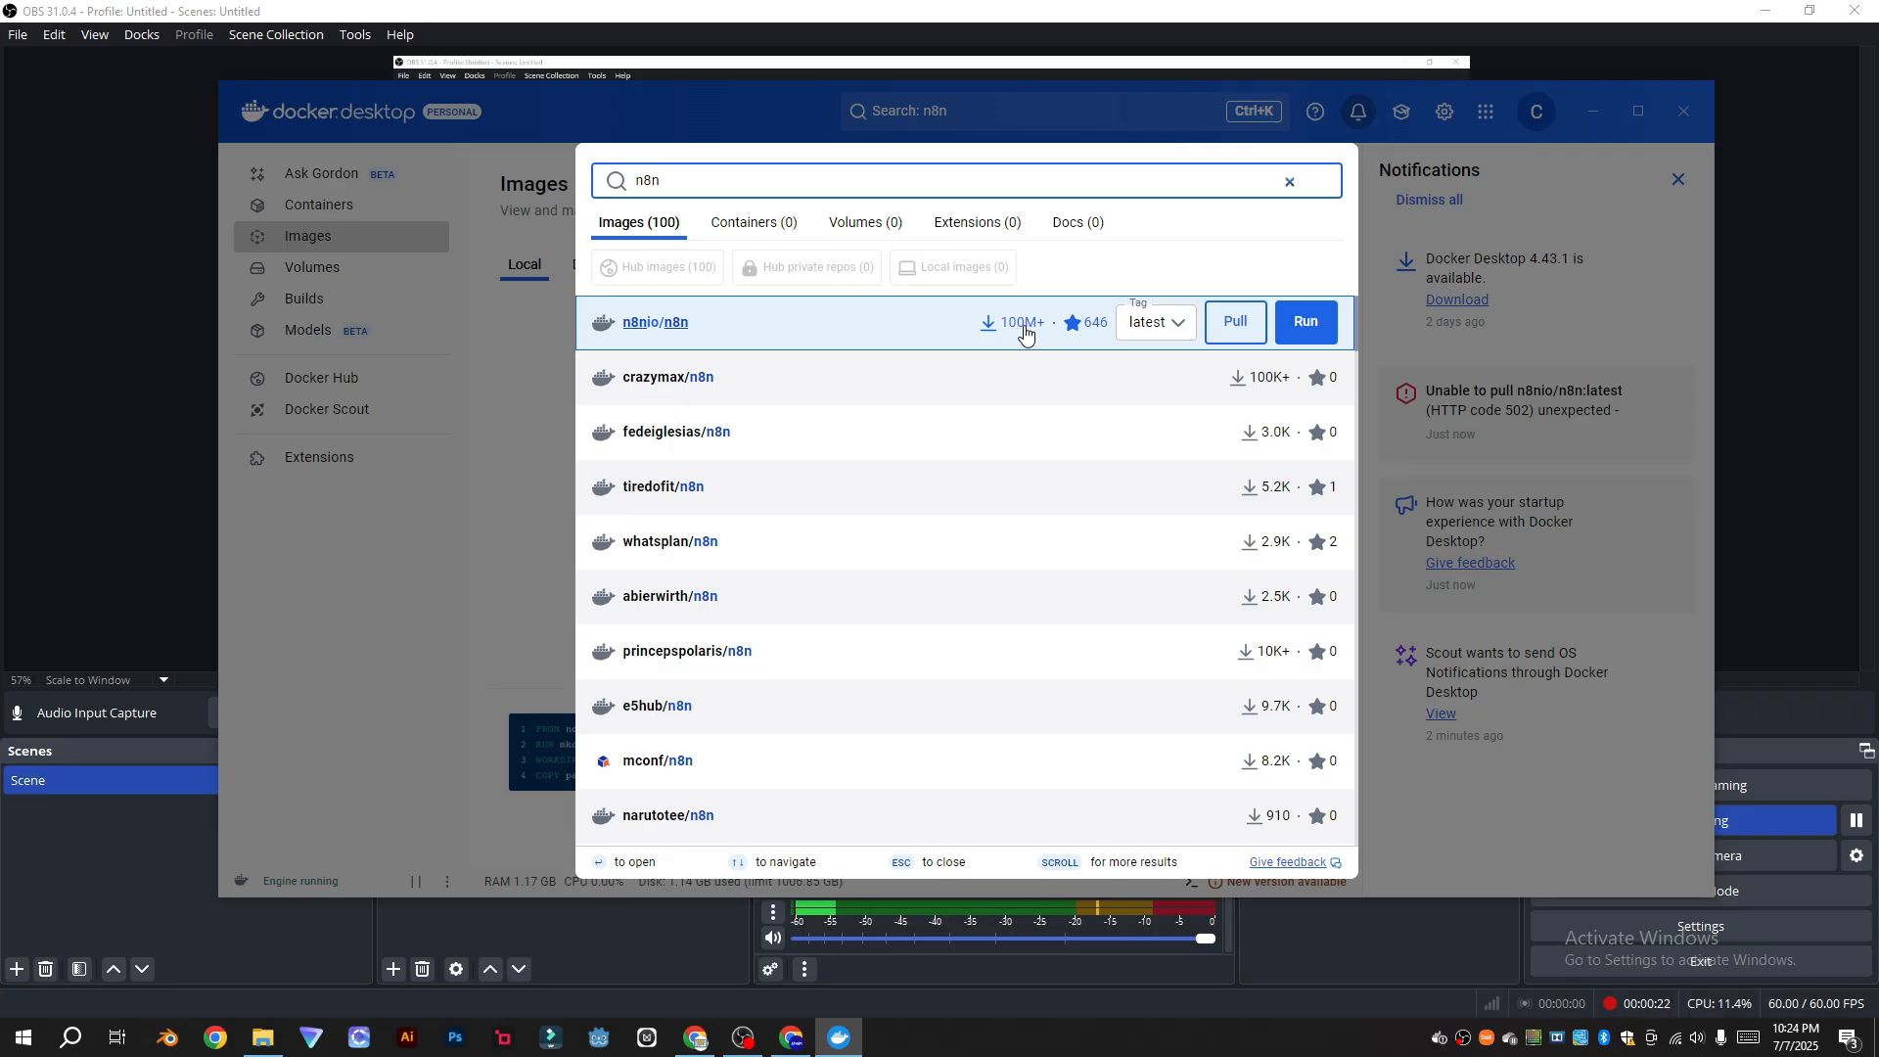
{"action": "left_click", "coordinate": [1236, 323]}
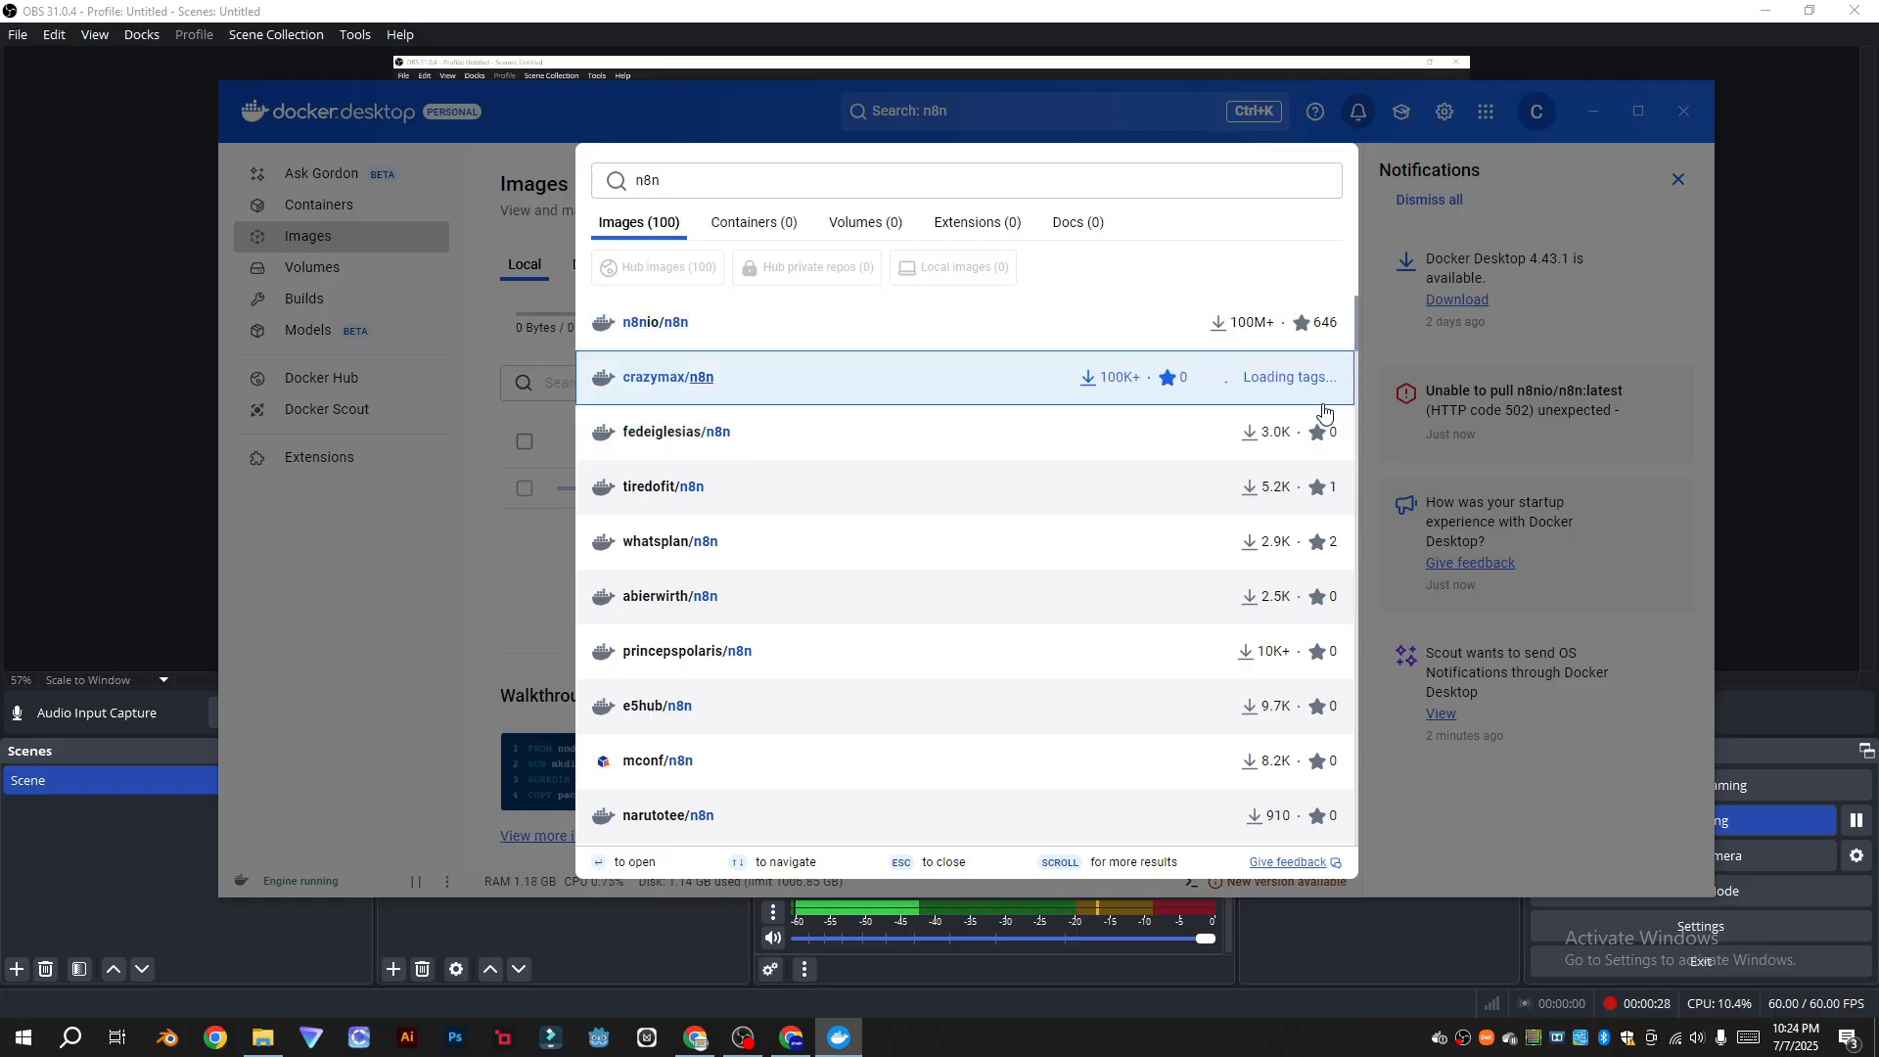
{"action": "left_click", "coordinate": [1590, 333]}
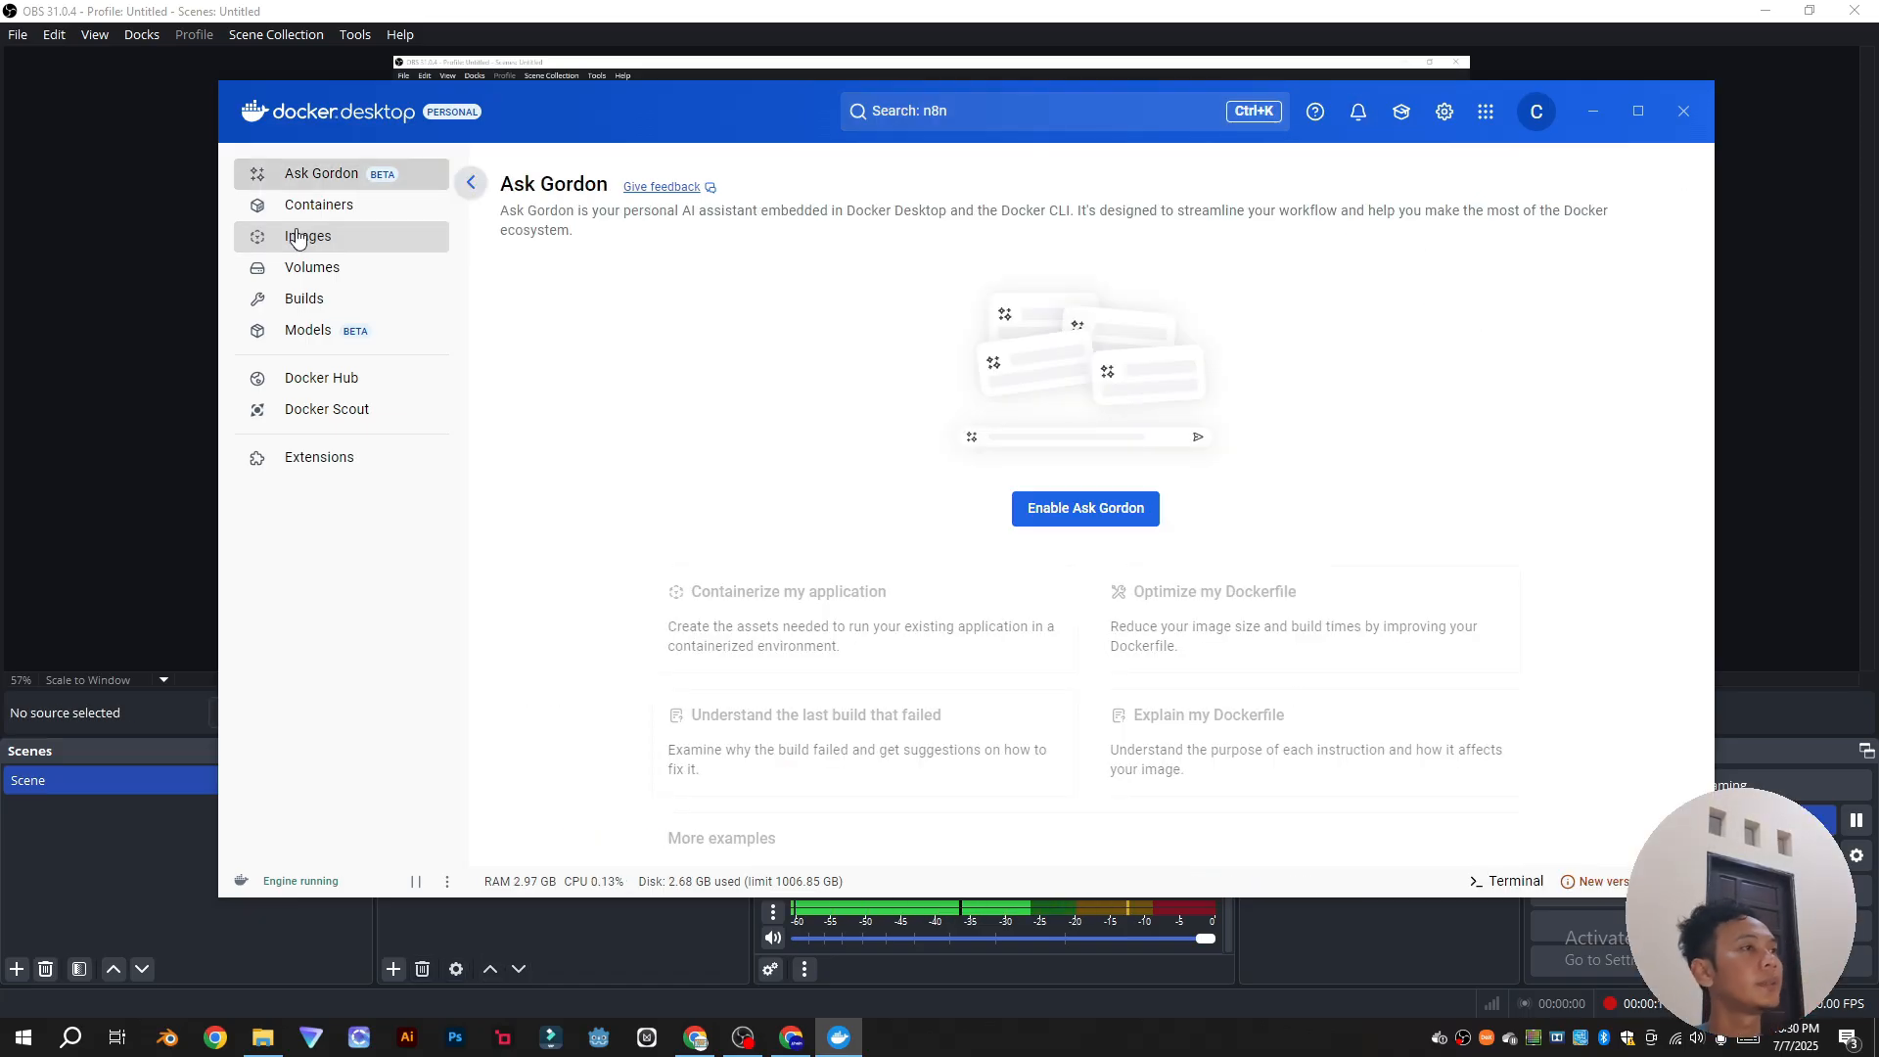
{"action": "left_click", "coordinate": [323, 240]}
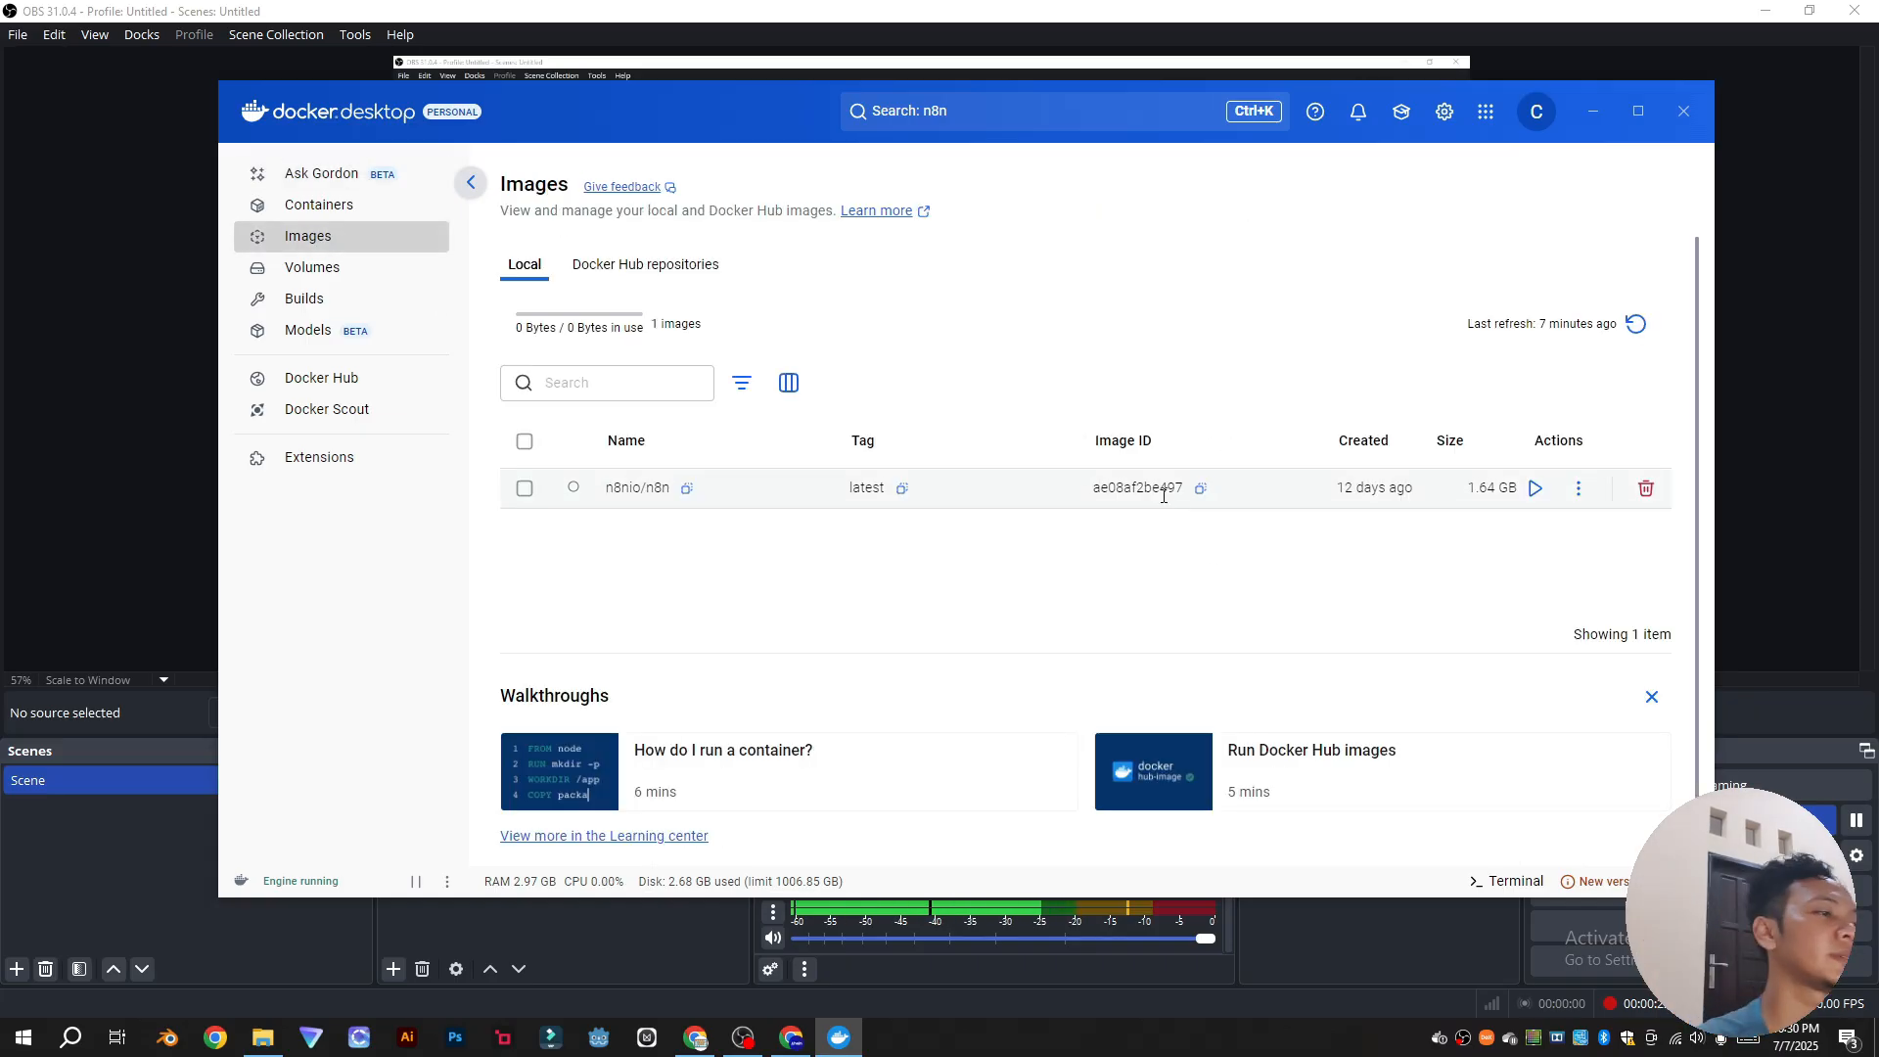
Step: Open Chrome with the personal profile, go to ngrok, and log in with Google
{"action": "left_click", "coordinate": [215, 1037]}
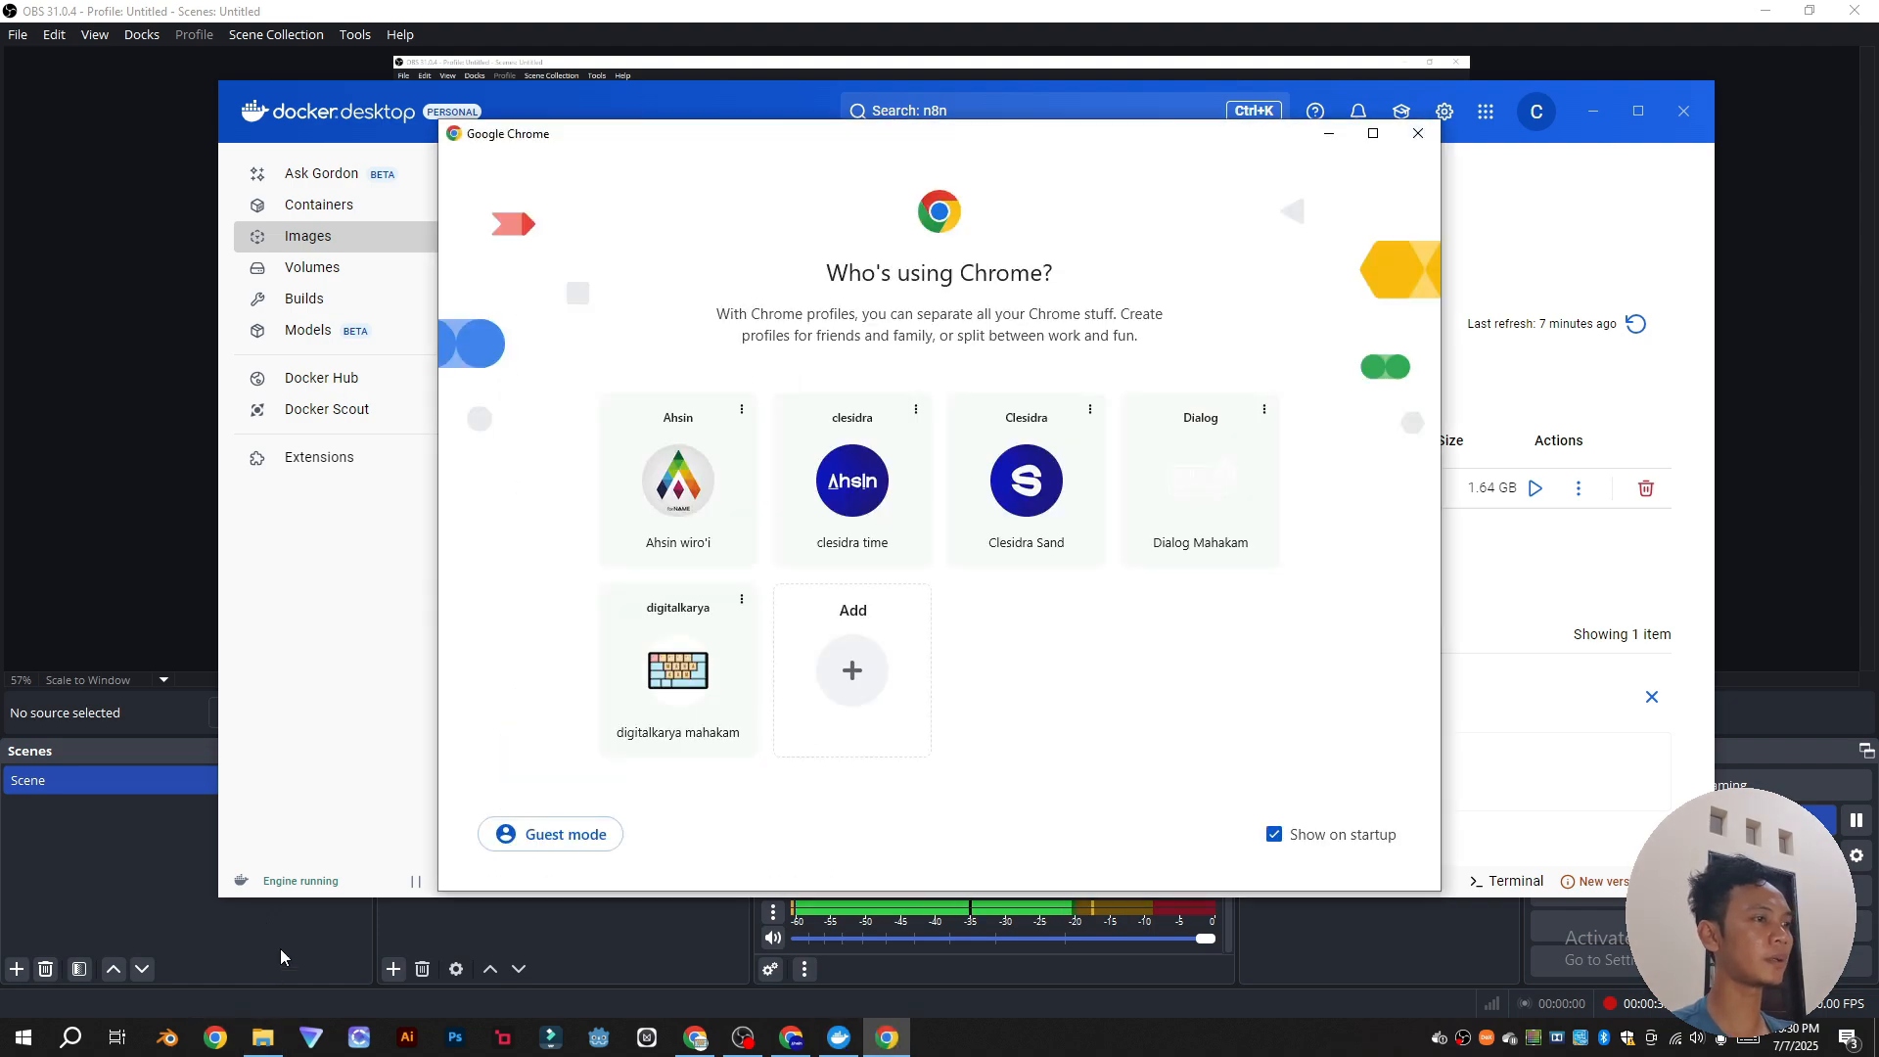
{"action": "left_click", "coordinate": [690, 489]}
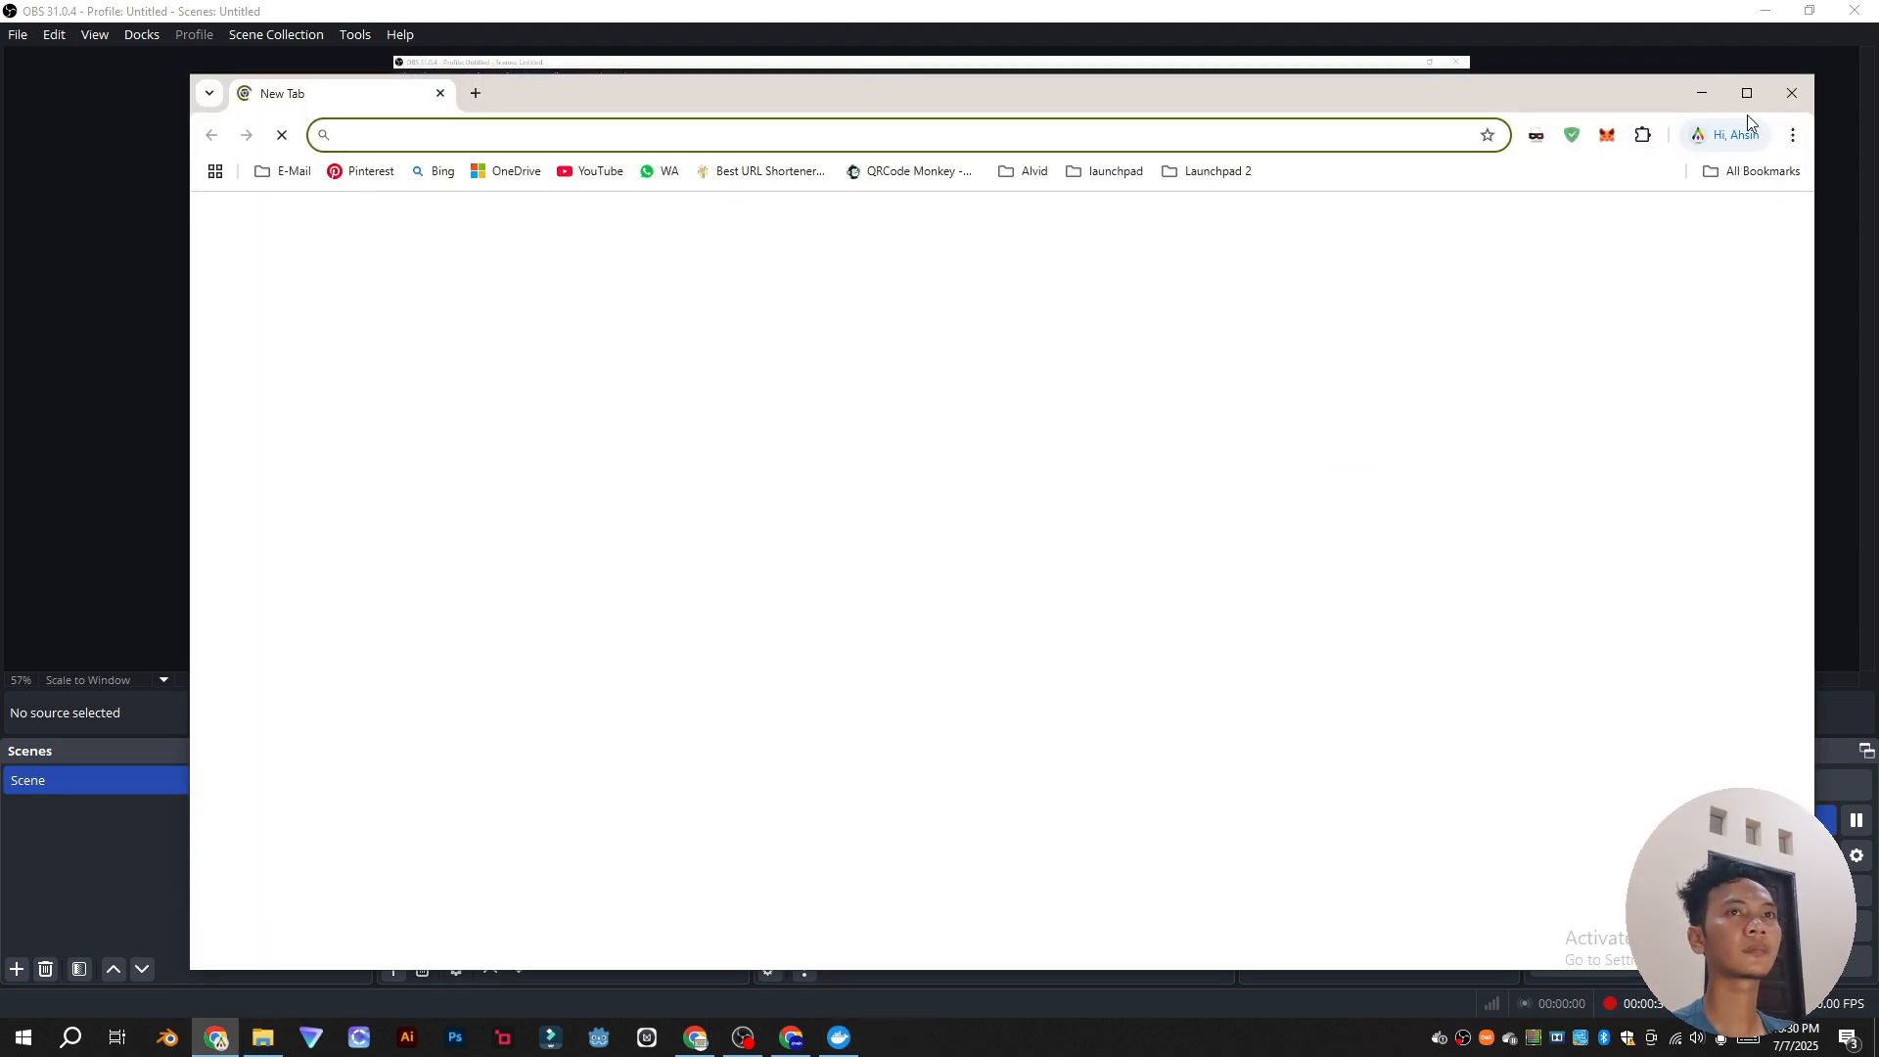
{"action": "left_click", "coordinate": [1747, 93]}
{"action": "type", "text": "ngr"}
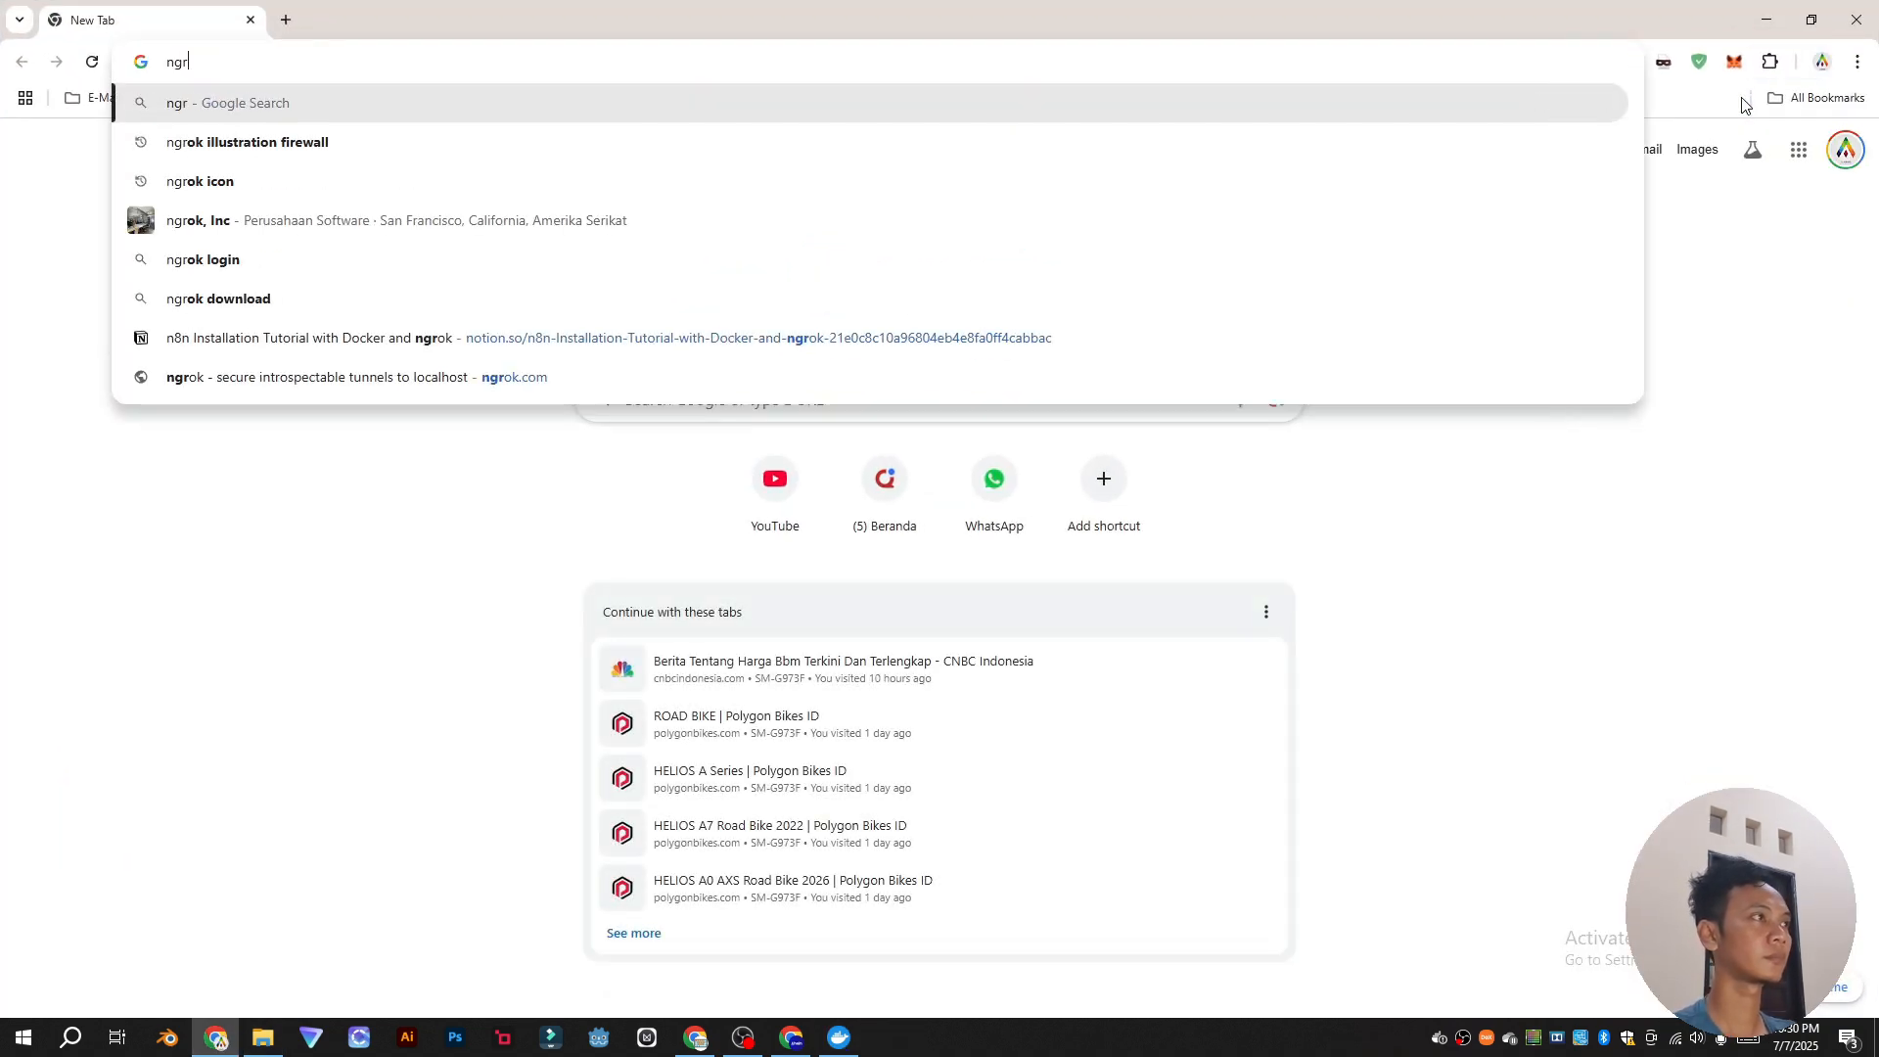
{"action": "left_click", "coordinate": [1389, 163]}
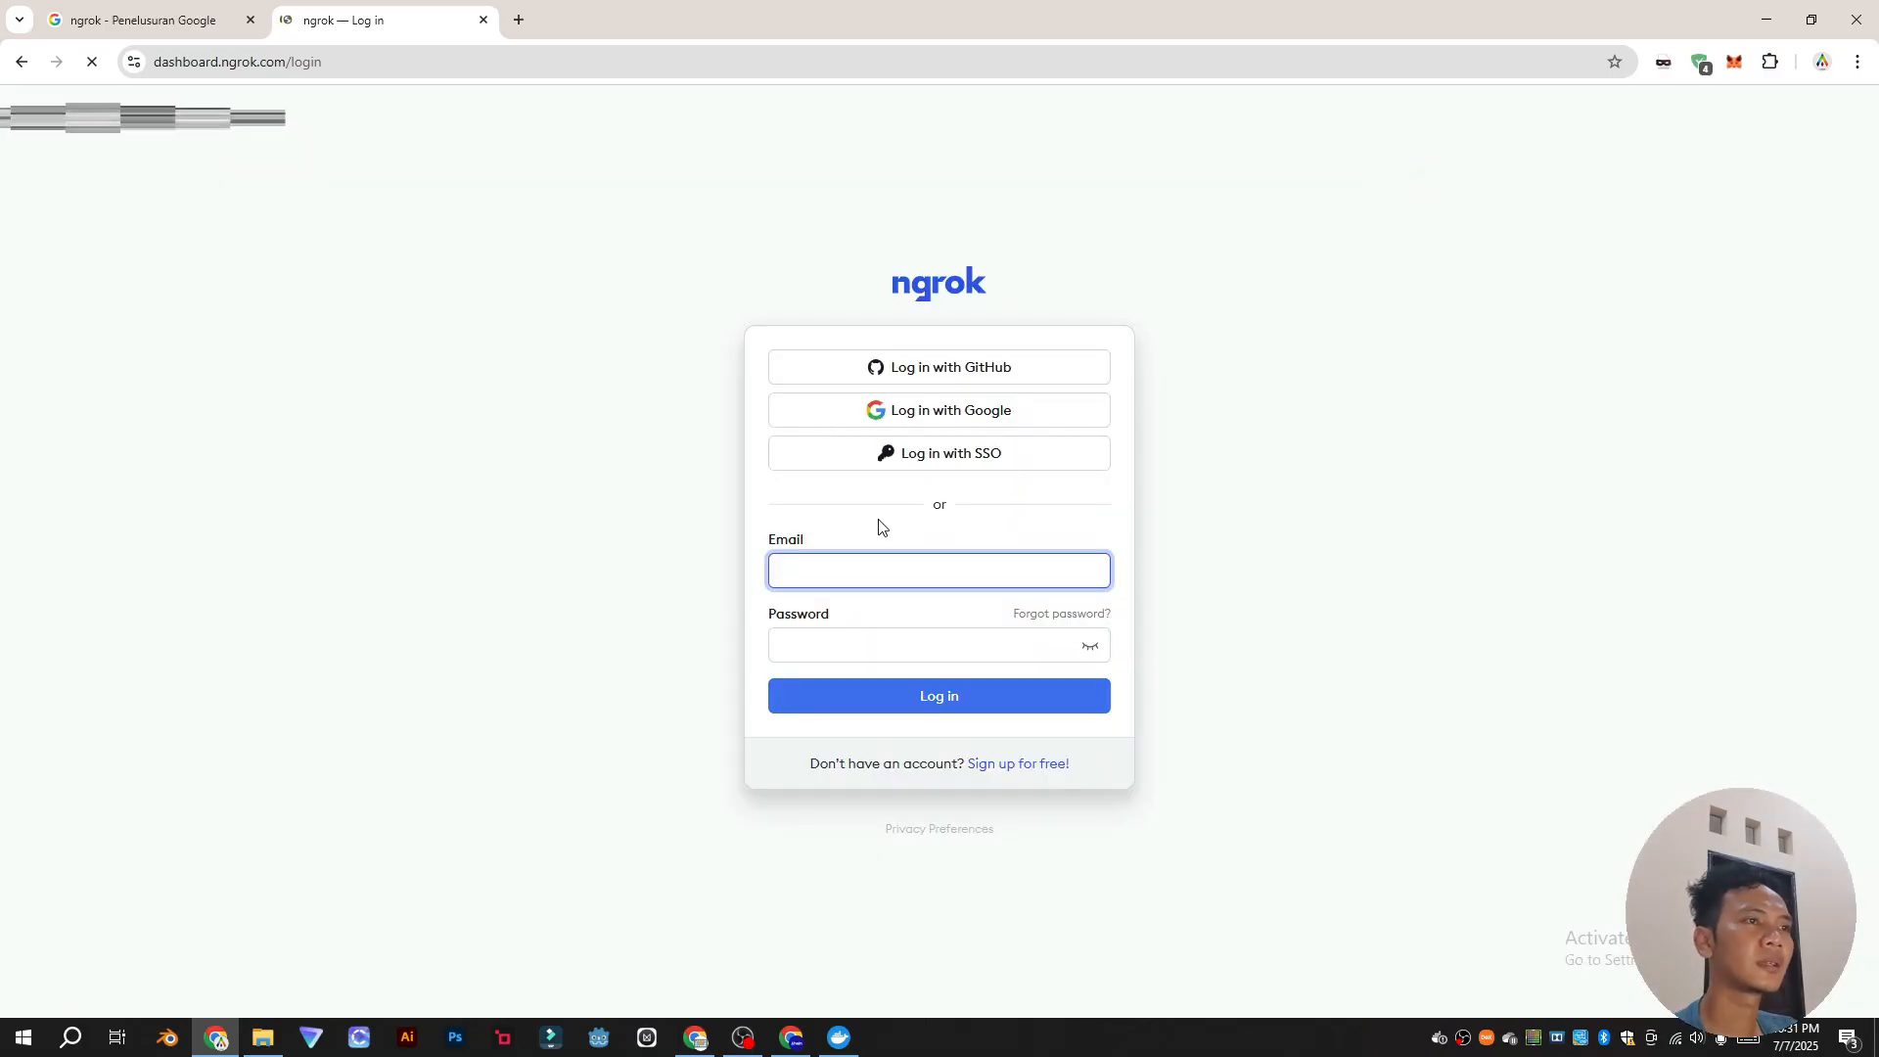
{"action": "left_click", "coordinate": [902, 411]}
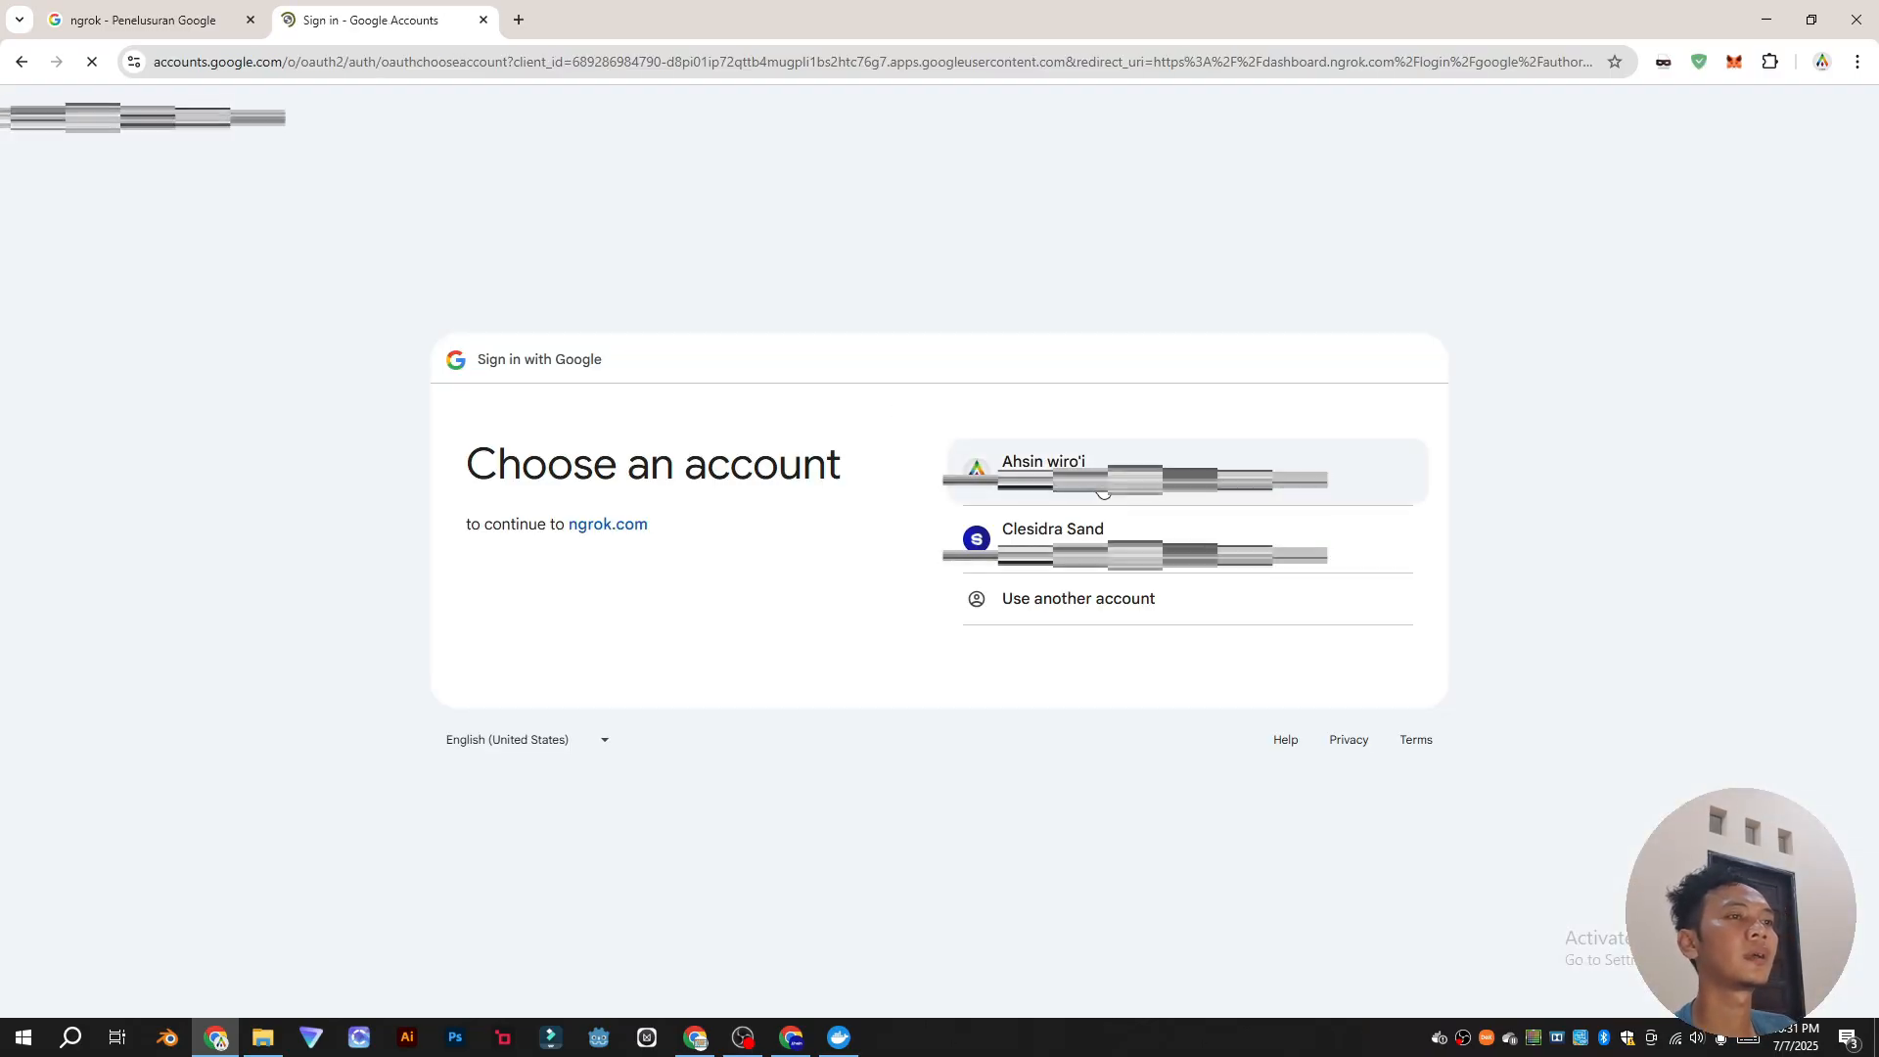
{"action": "left_click", "coordinate": [1043, 468]}
Step: Copy the Static Domain tunnel command from ngrok's Windows setup instructions
{"action": "left_click", "coordinate": [773, 311]}
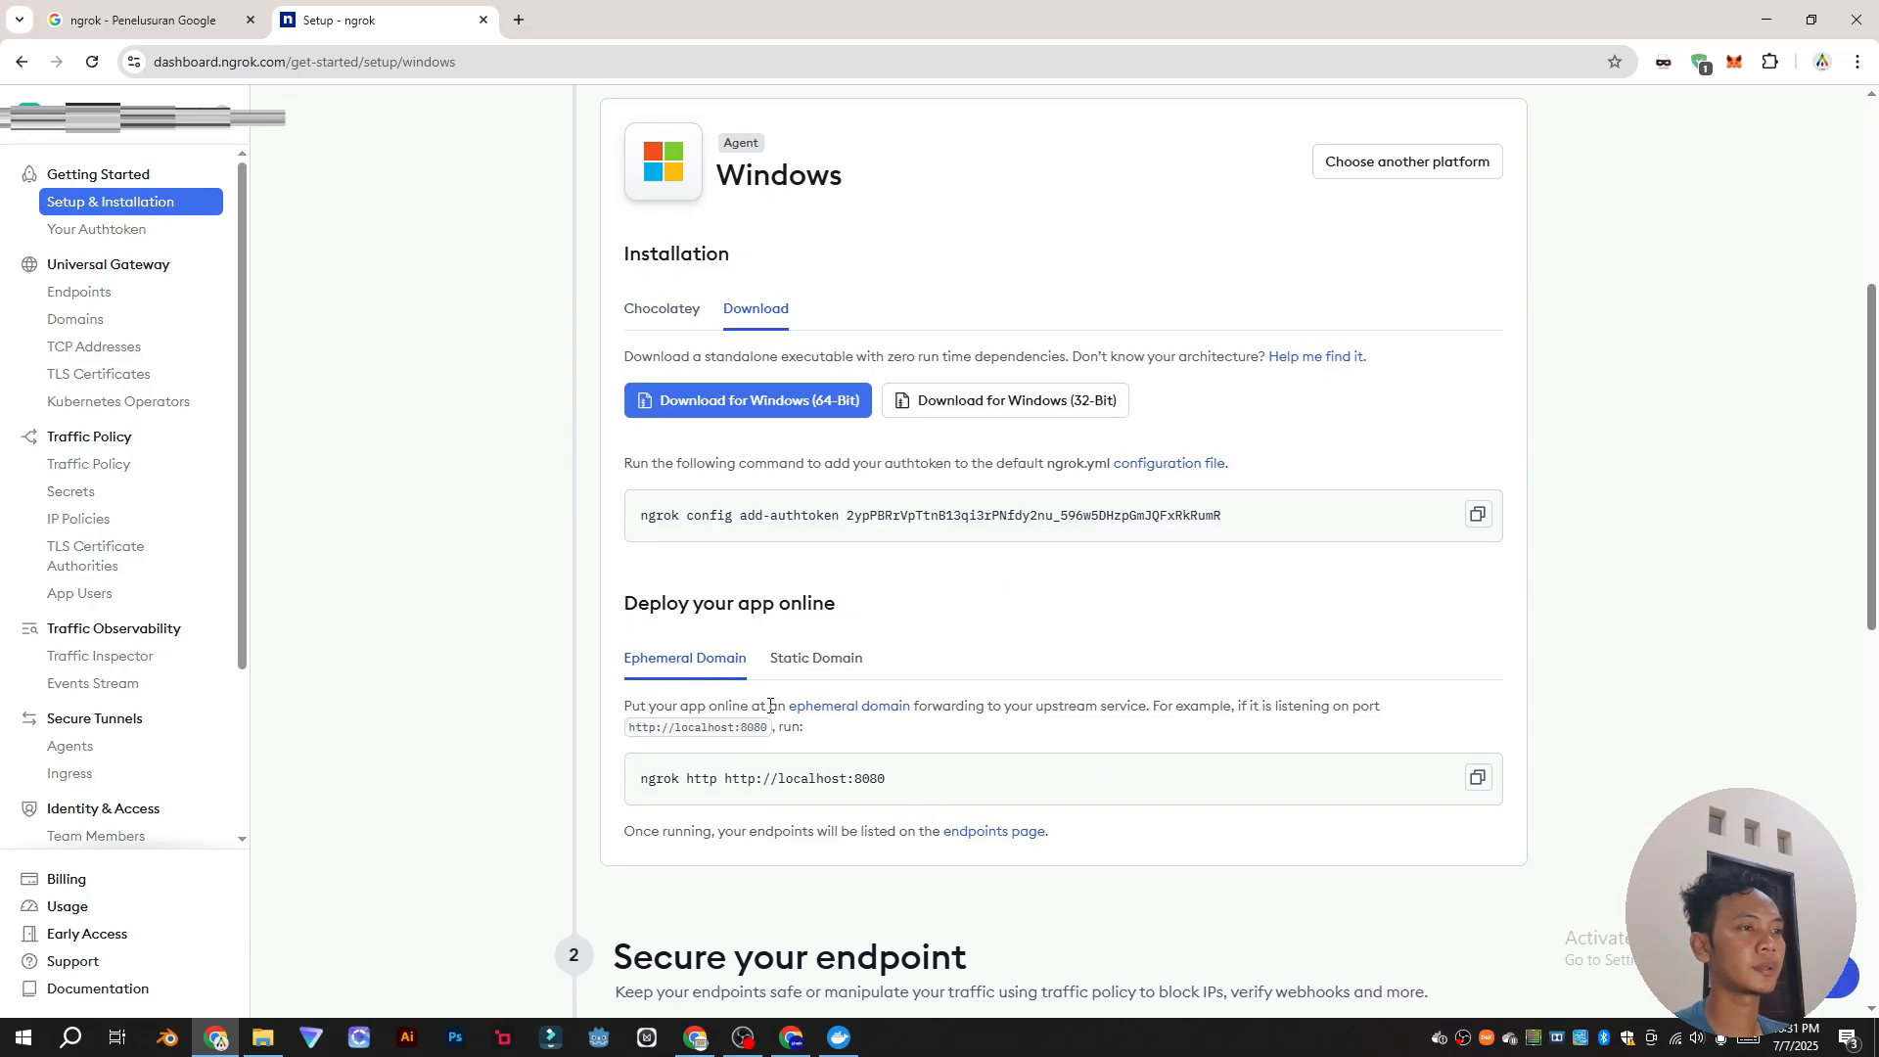
{"action": "left_click", "coordinate": [806, 661]}
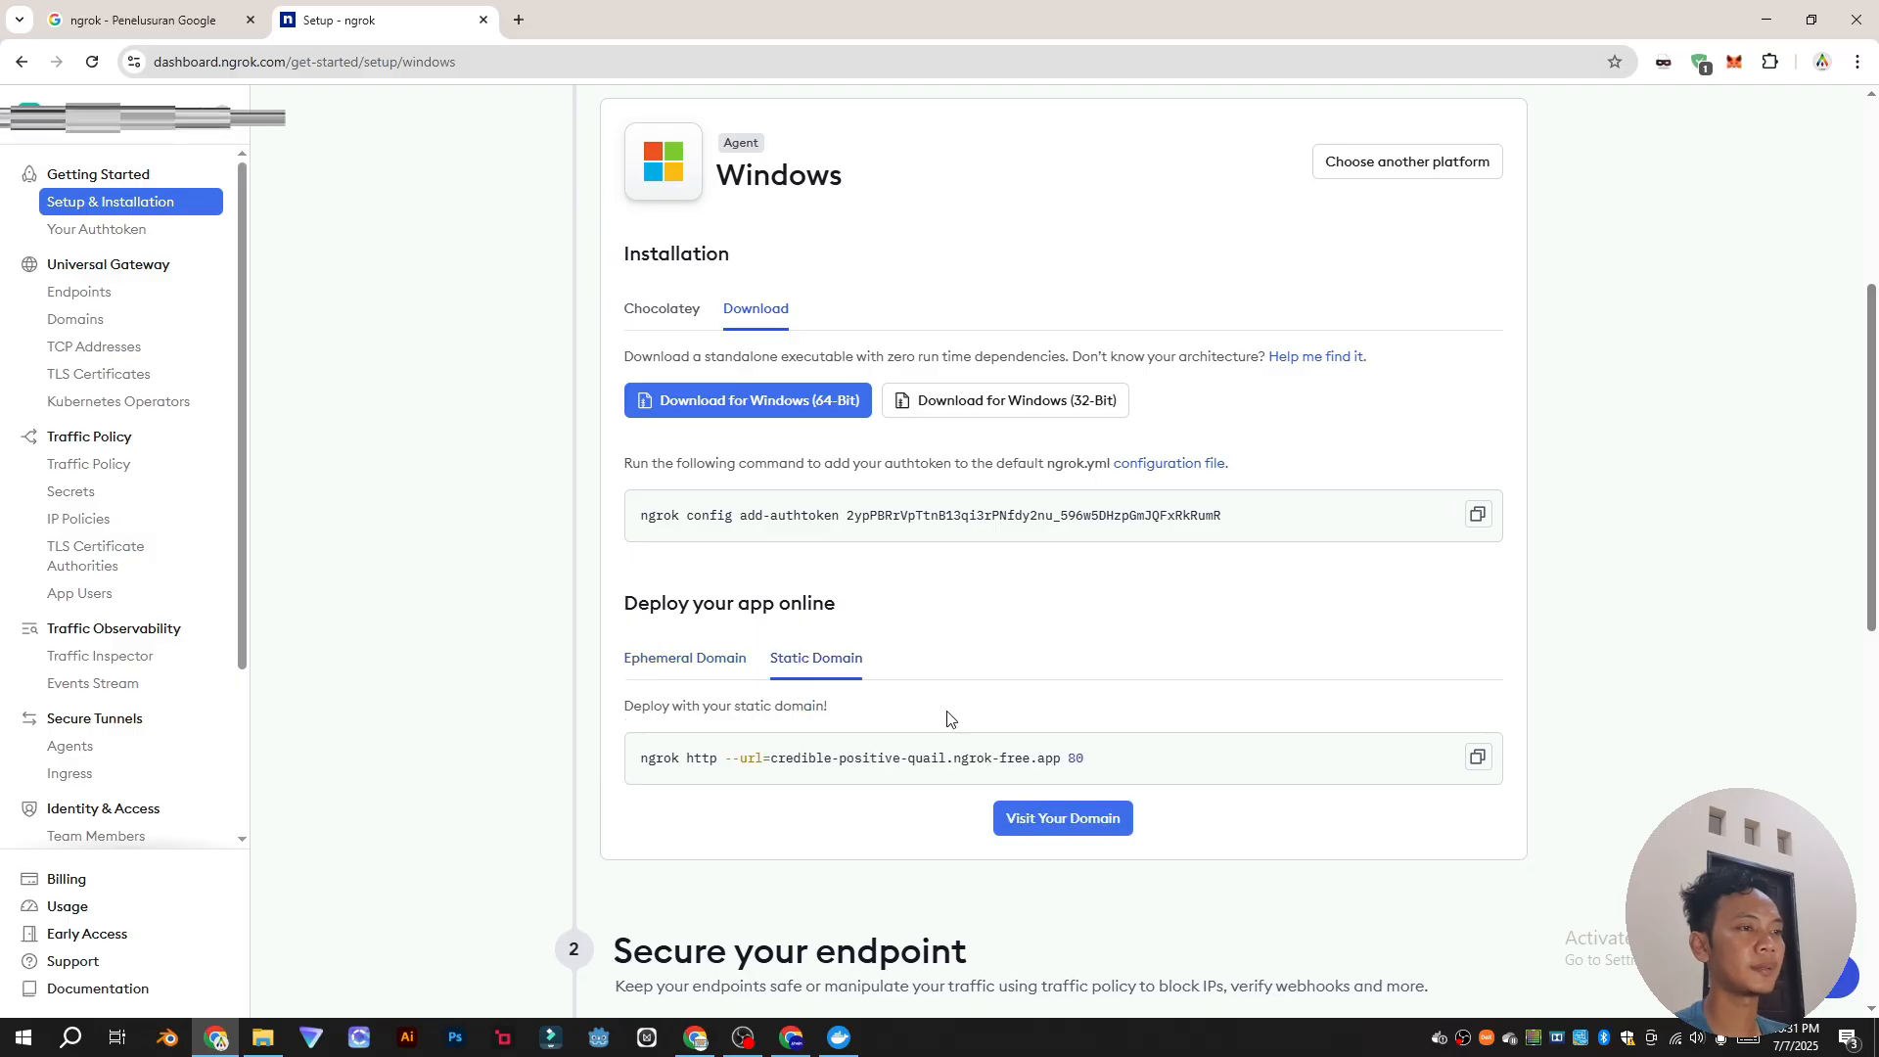
{"action": "left_click", "coordinate": [1478, 760]}
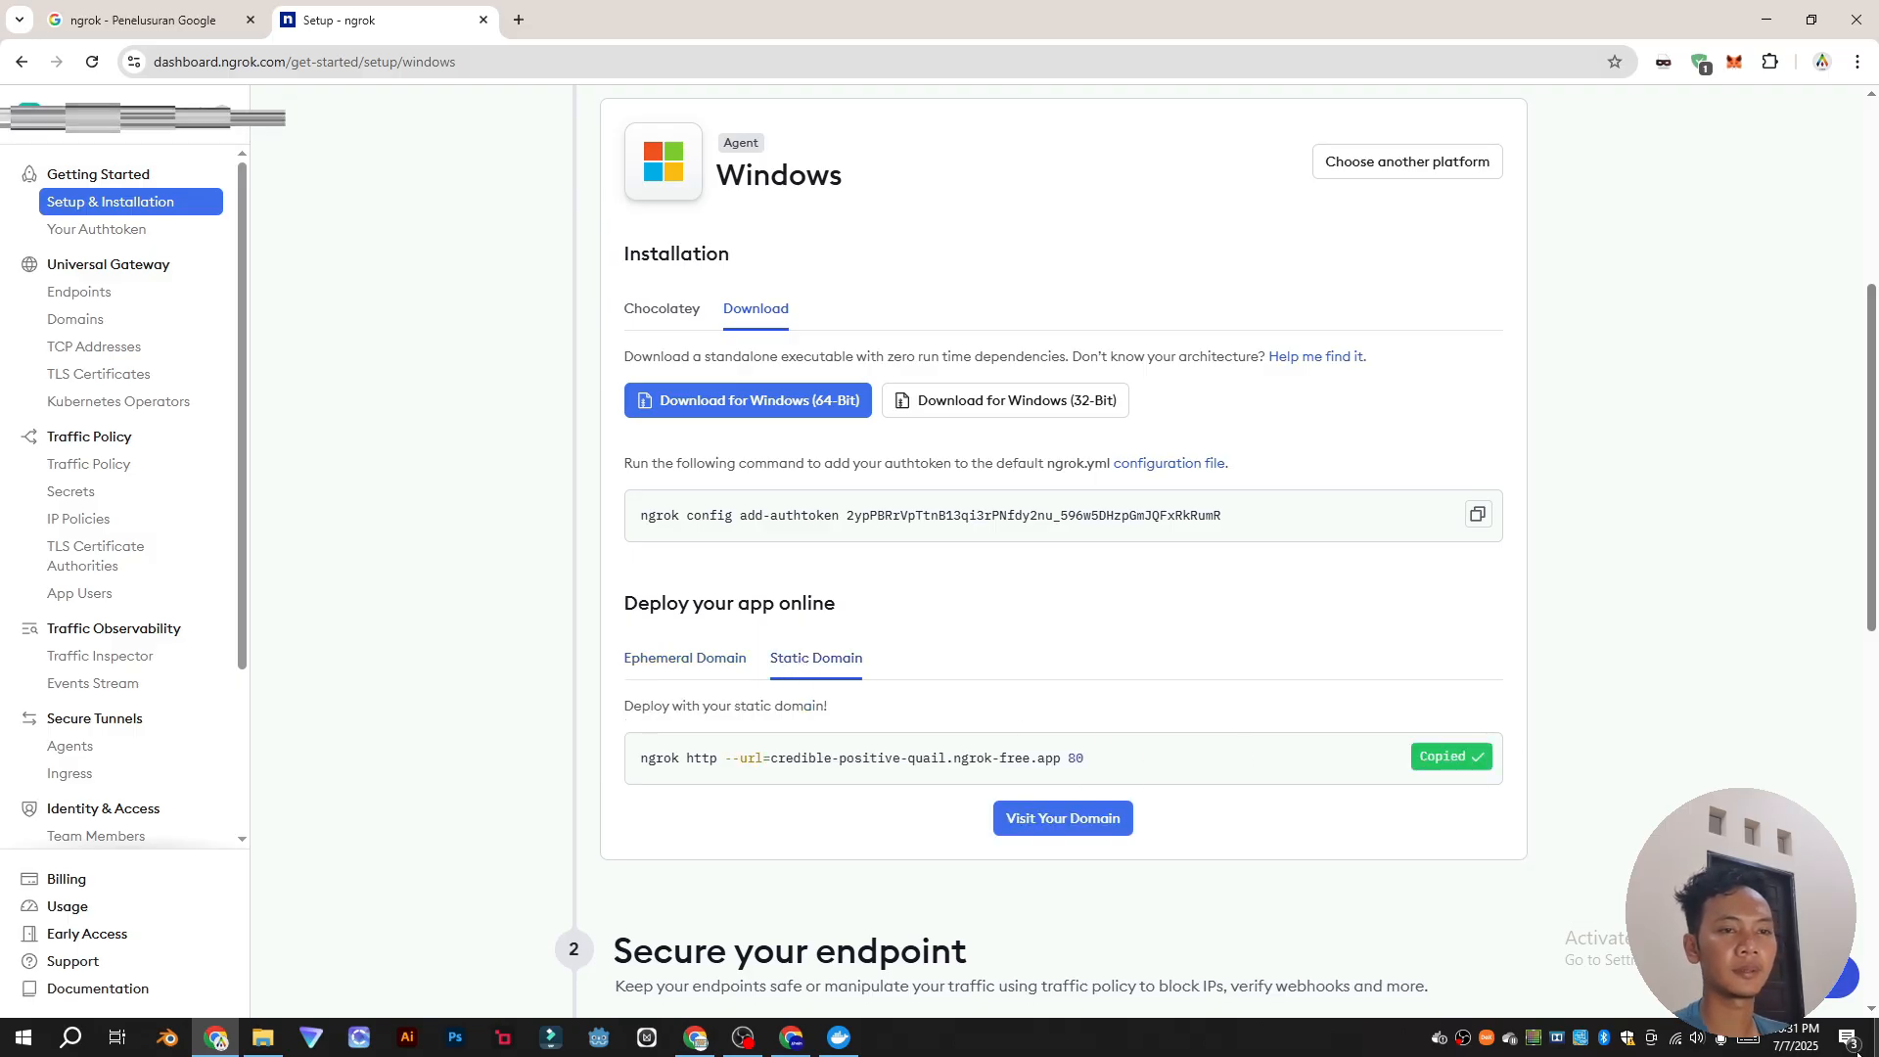
Step: From Docker Desktop's Images view, open the Run dialog for n8nio/n8n and expand Optional settings
{"action": "key", "text": "alt+Tab"}
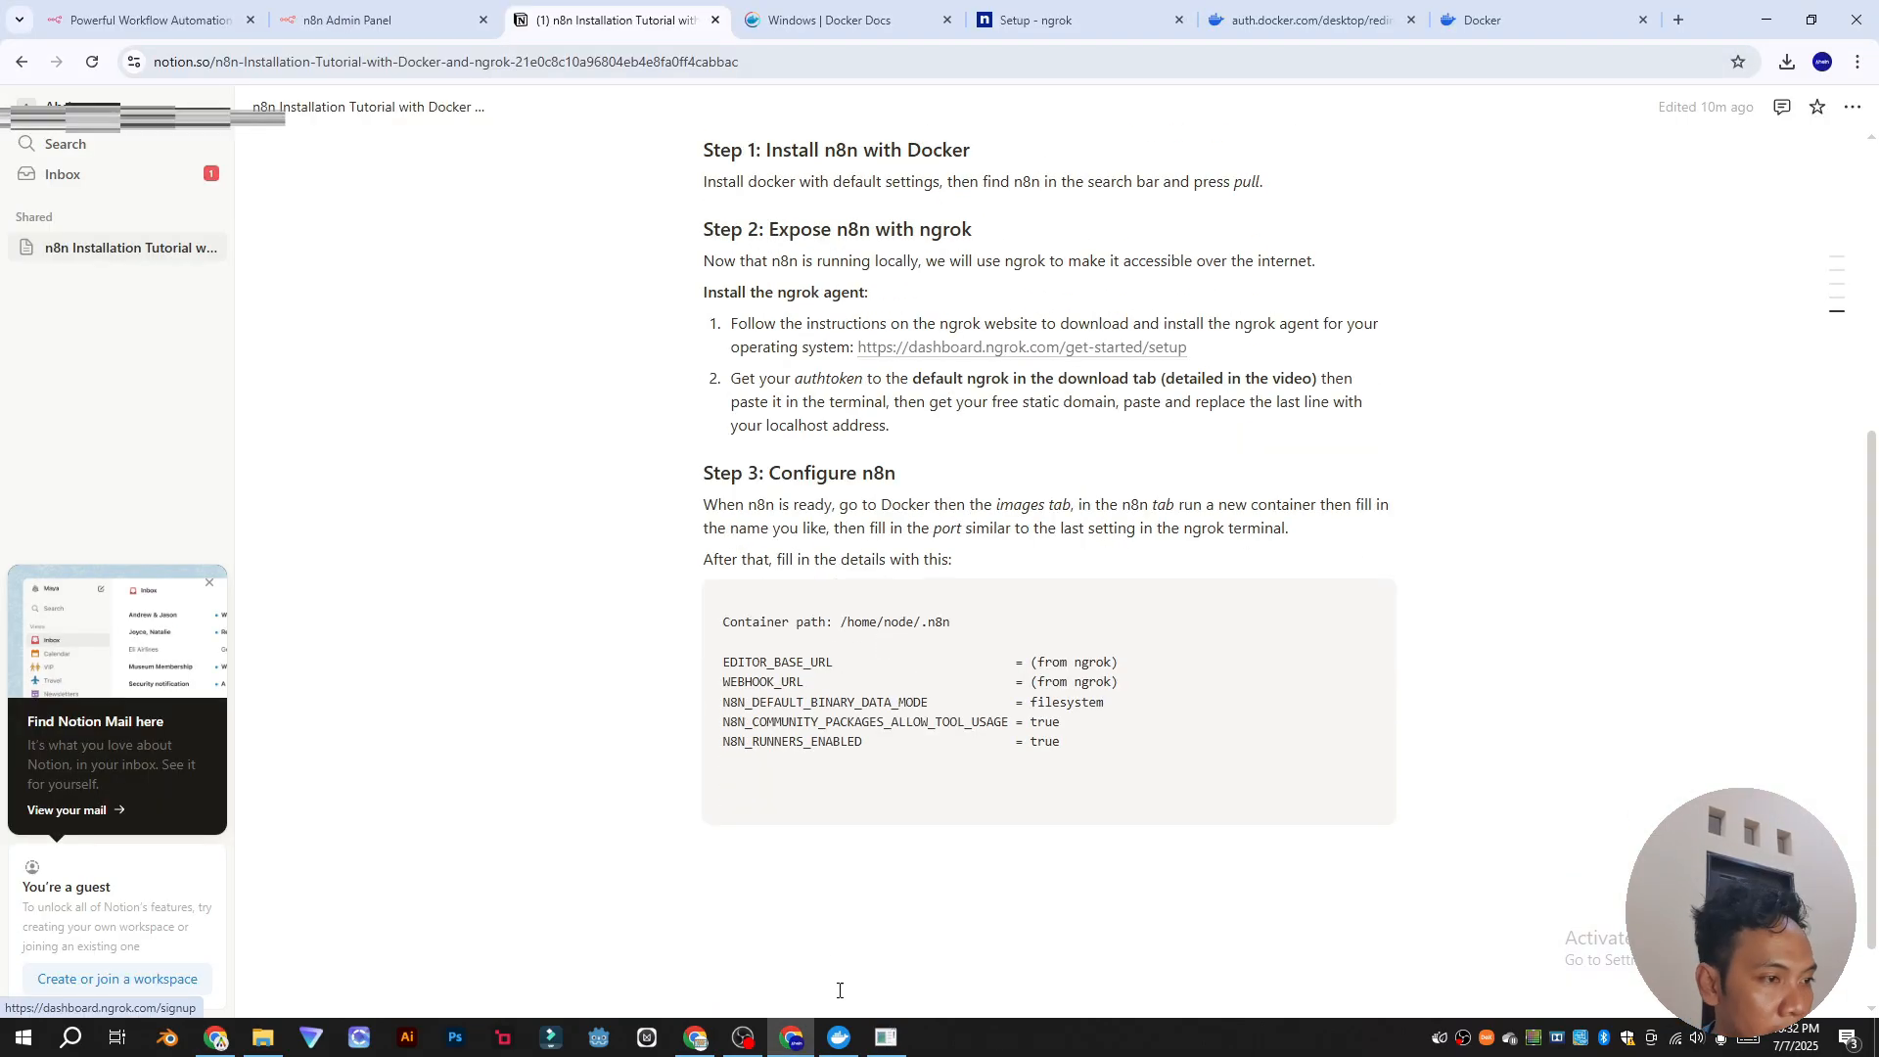
{"action": "mouse_move", "coordinate": [840, 1037]}
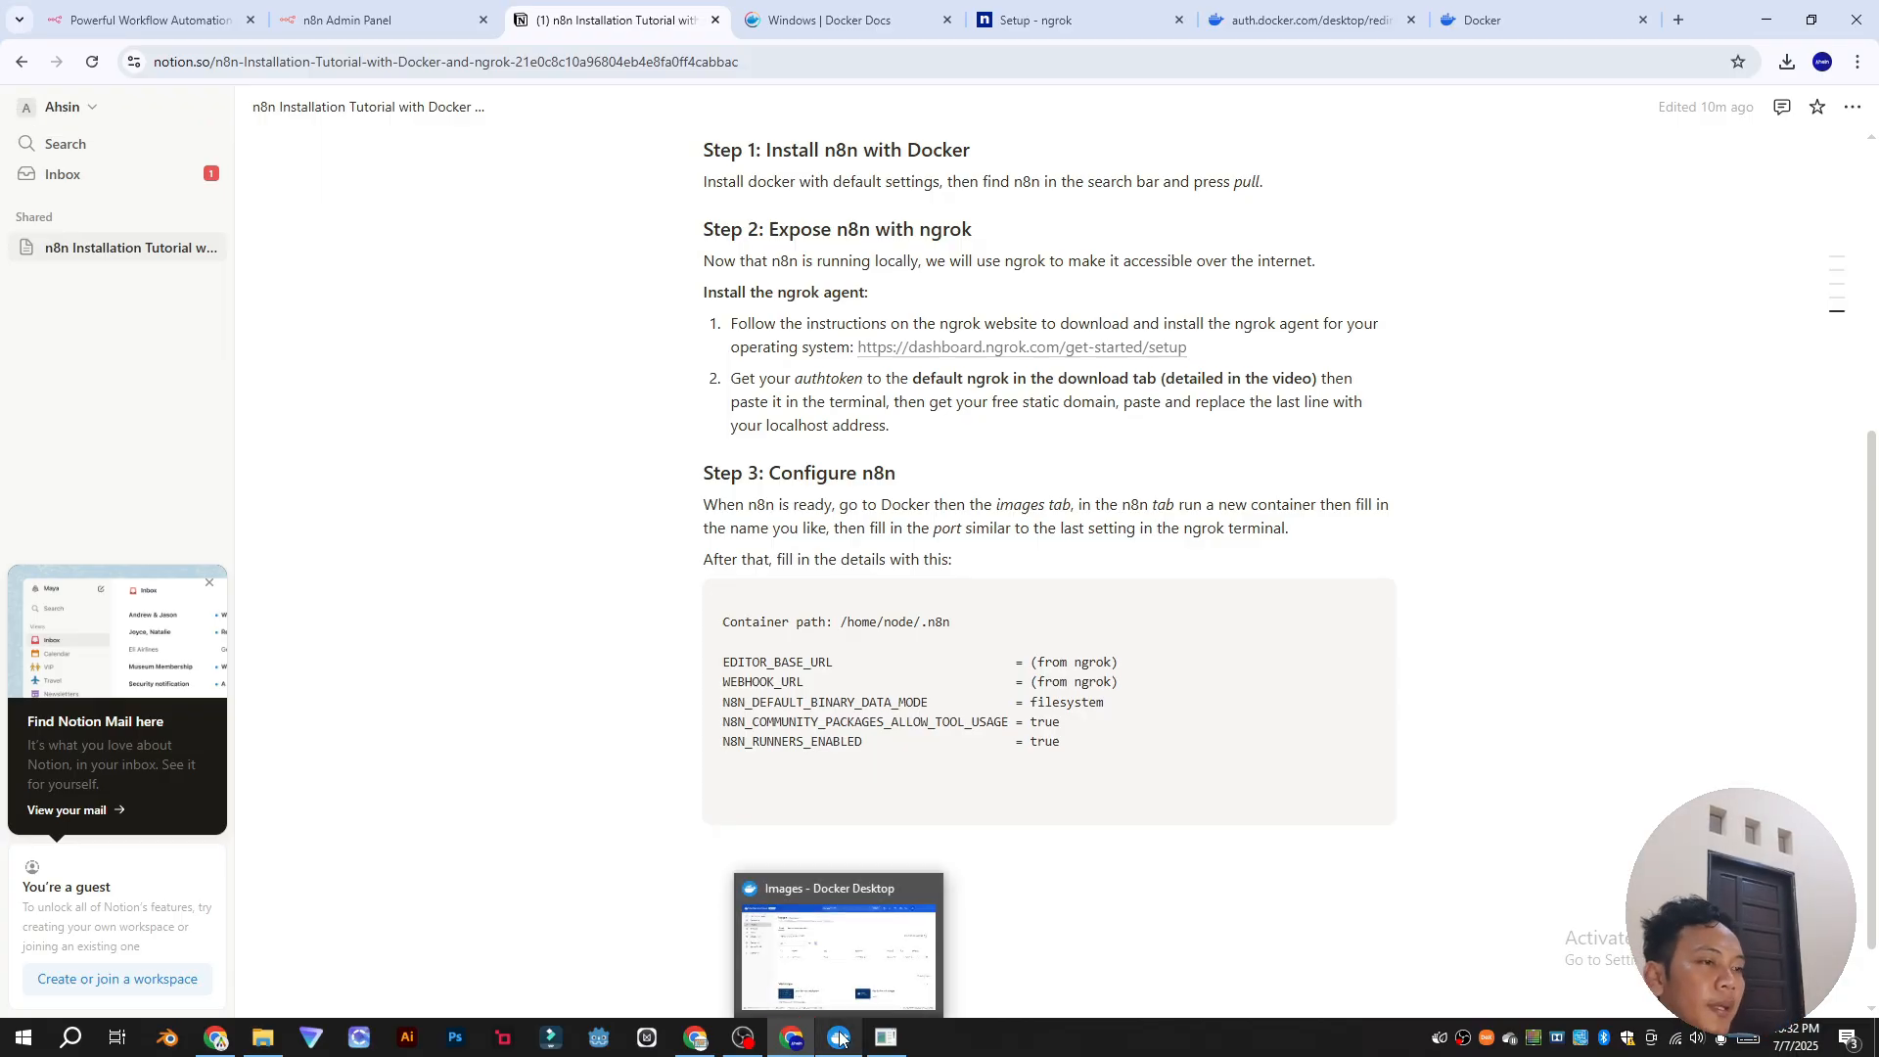
{"action": "left_click", "coordinate": [840, 1038]}
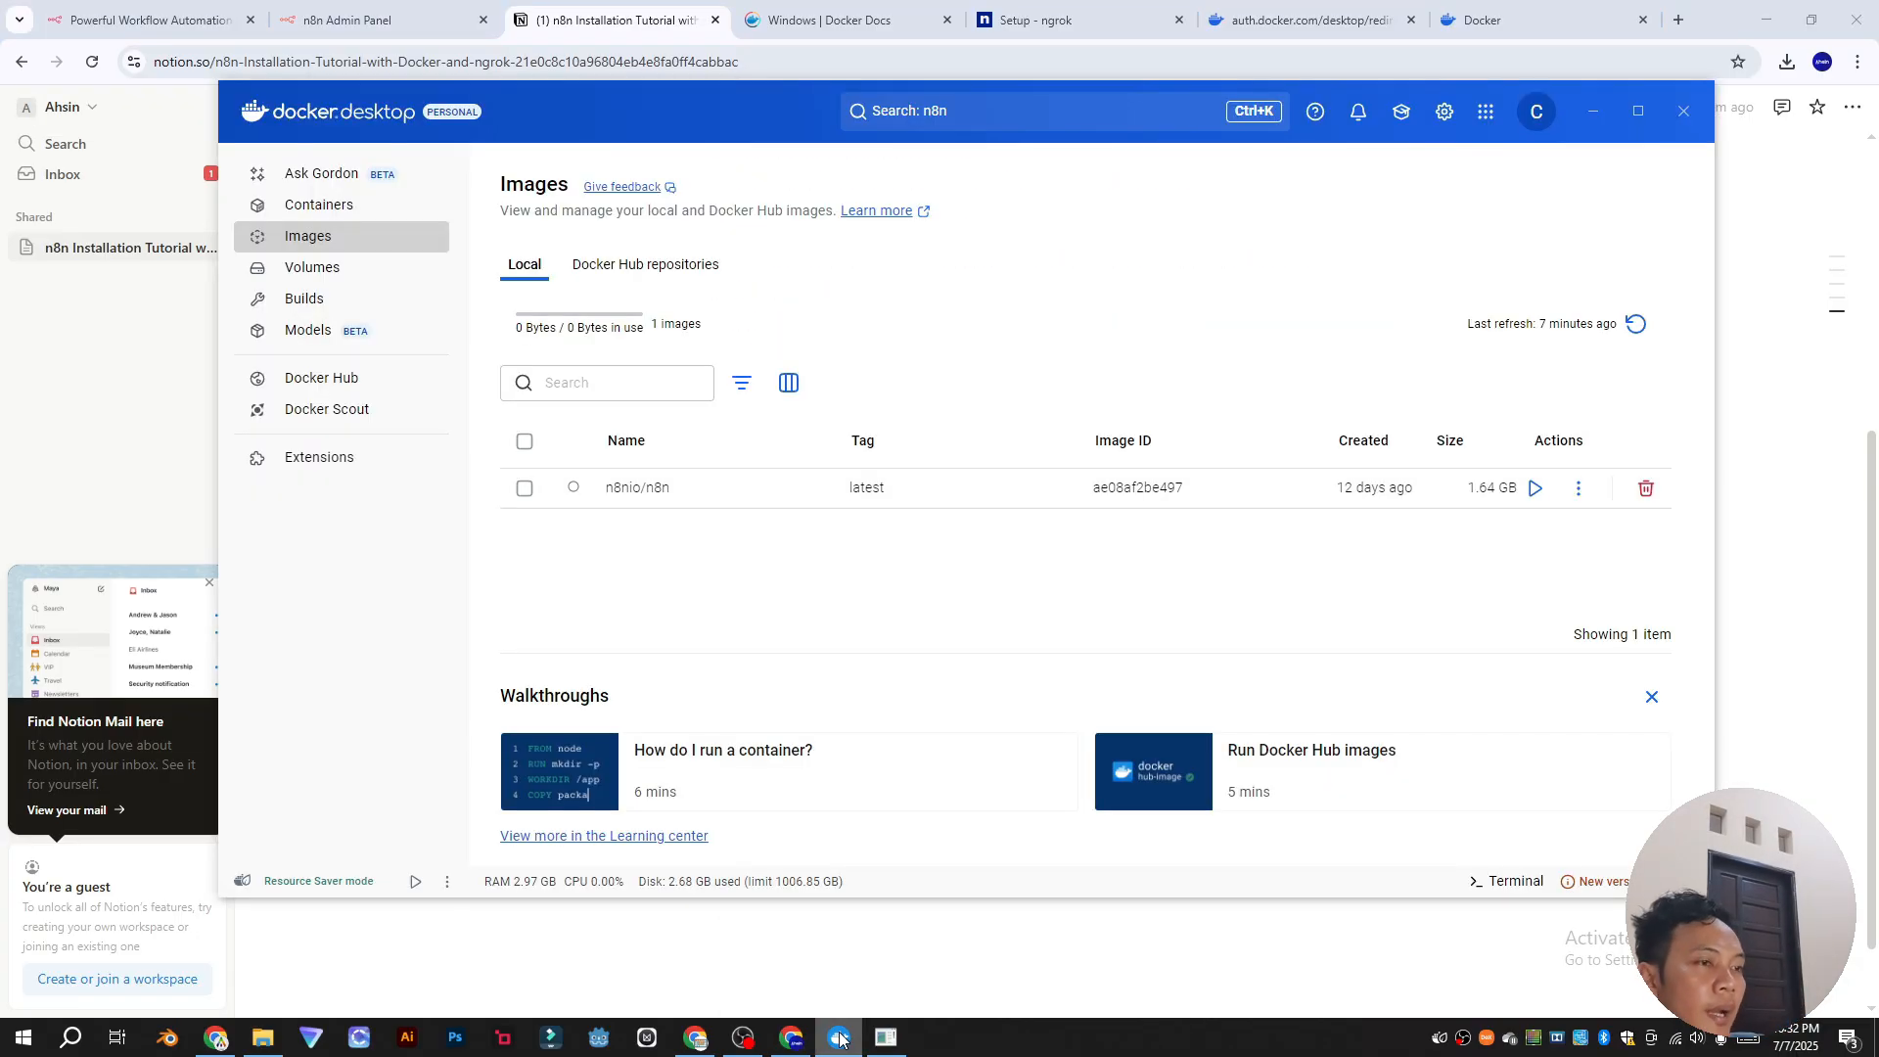
{"action": "left_click", "coordinate": [1537, 488]}
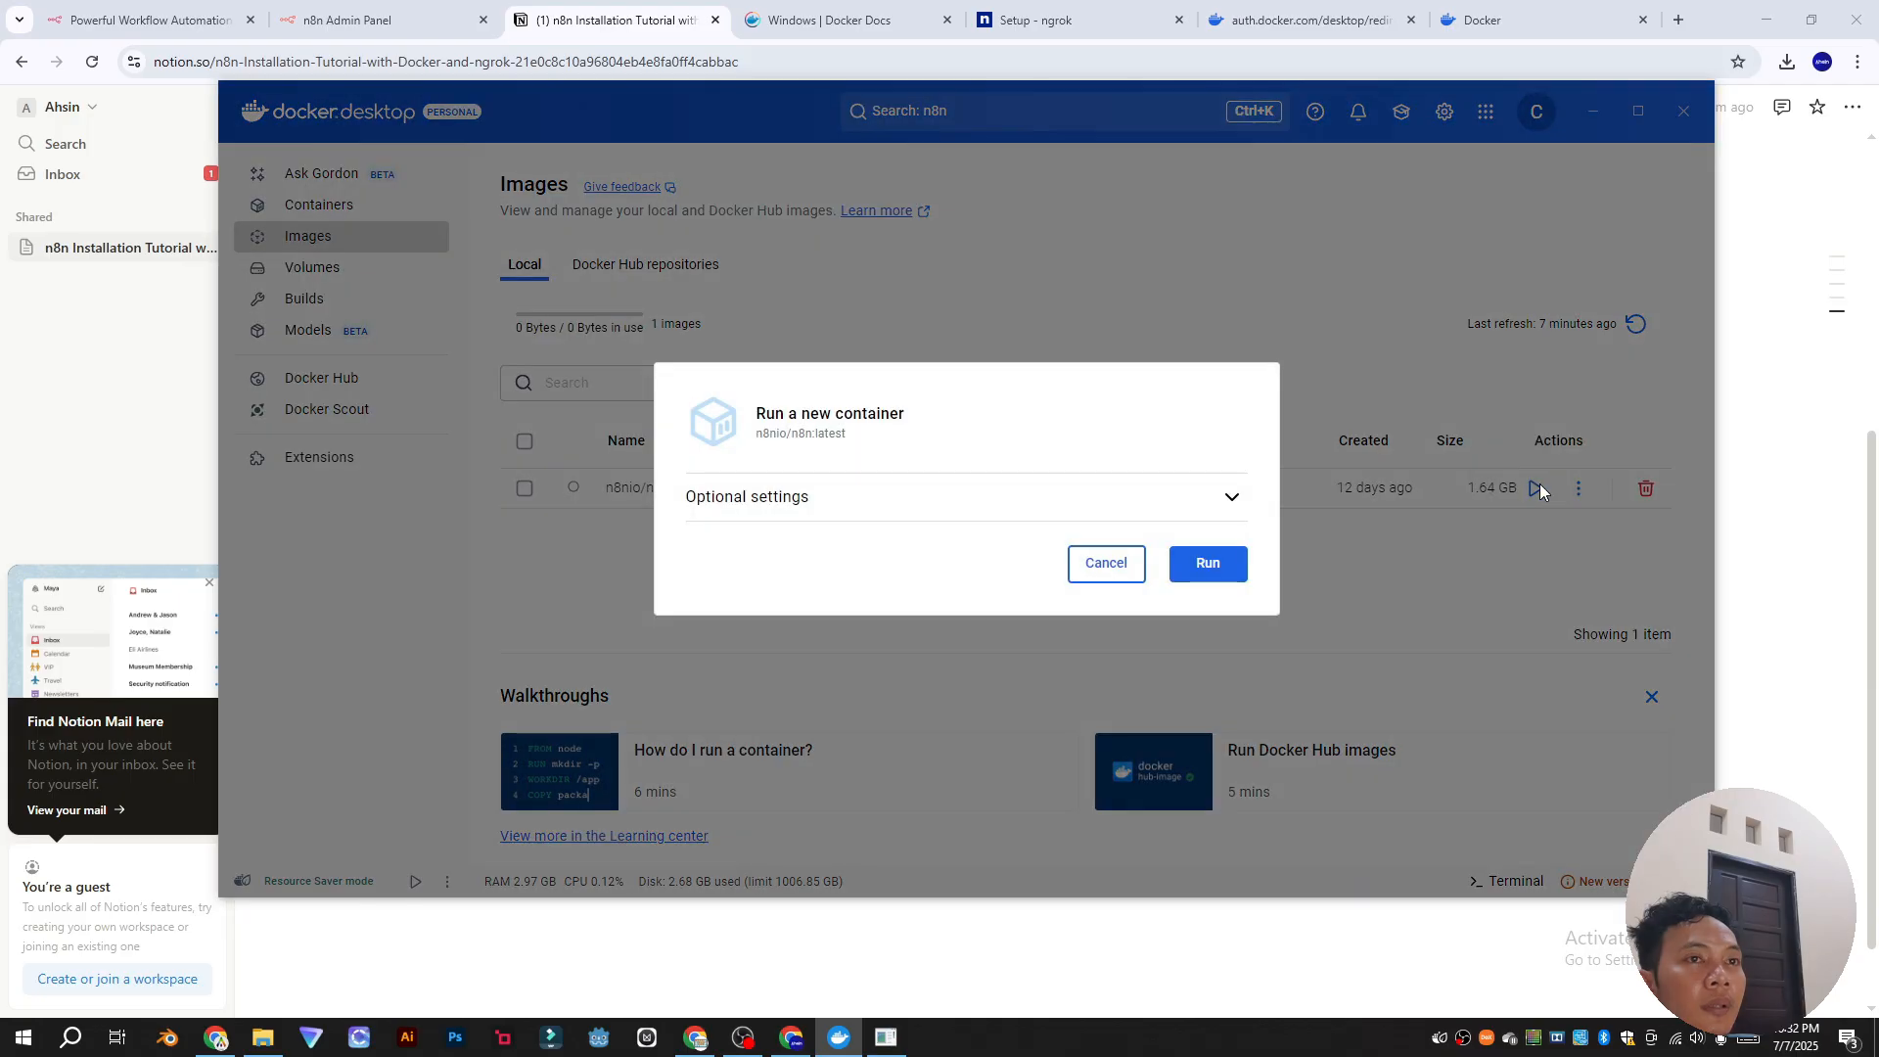
{"action": "left_click", "coordinate": [1508, 605]}
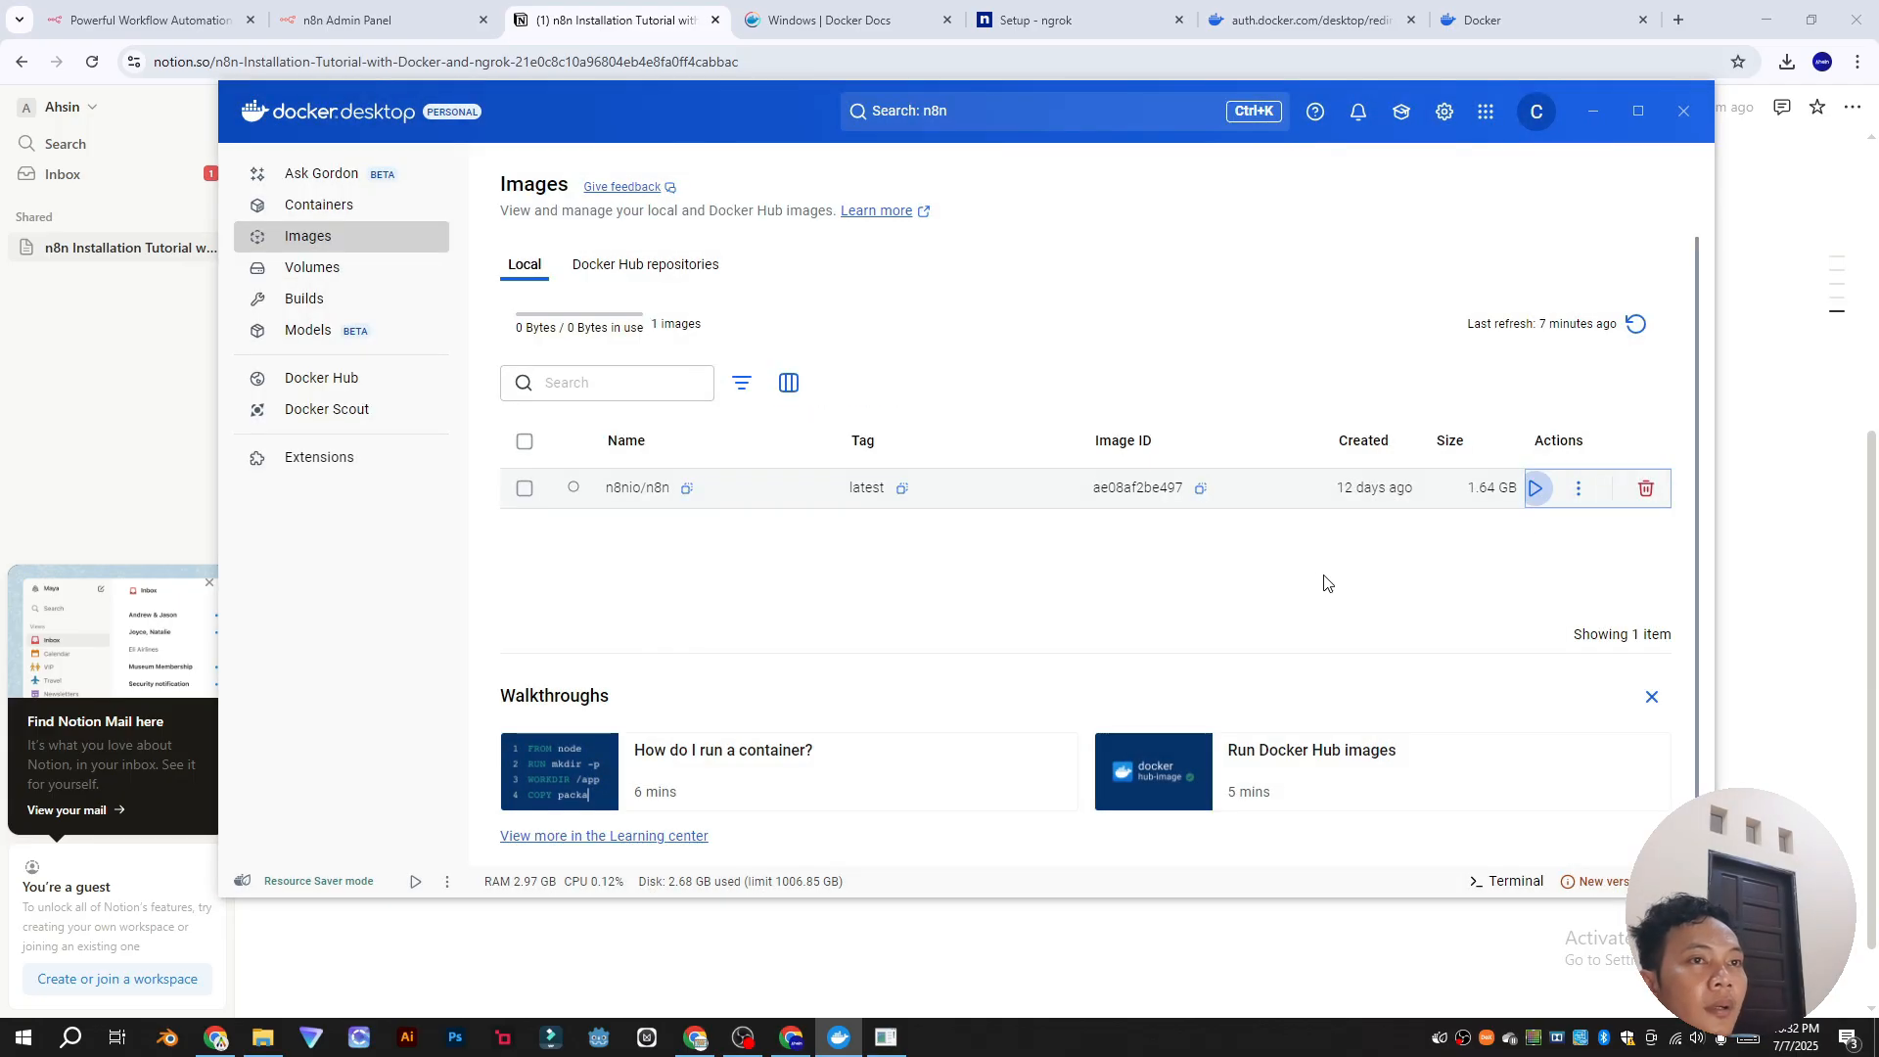
{"action": "left_click", "coordinate": [1536, 489]}
{"action": "left_click", "coordinate": [1230, 495]}
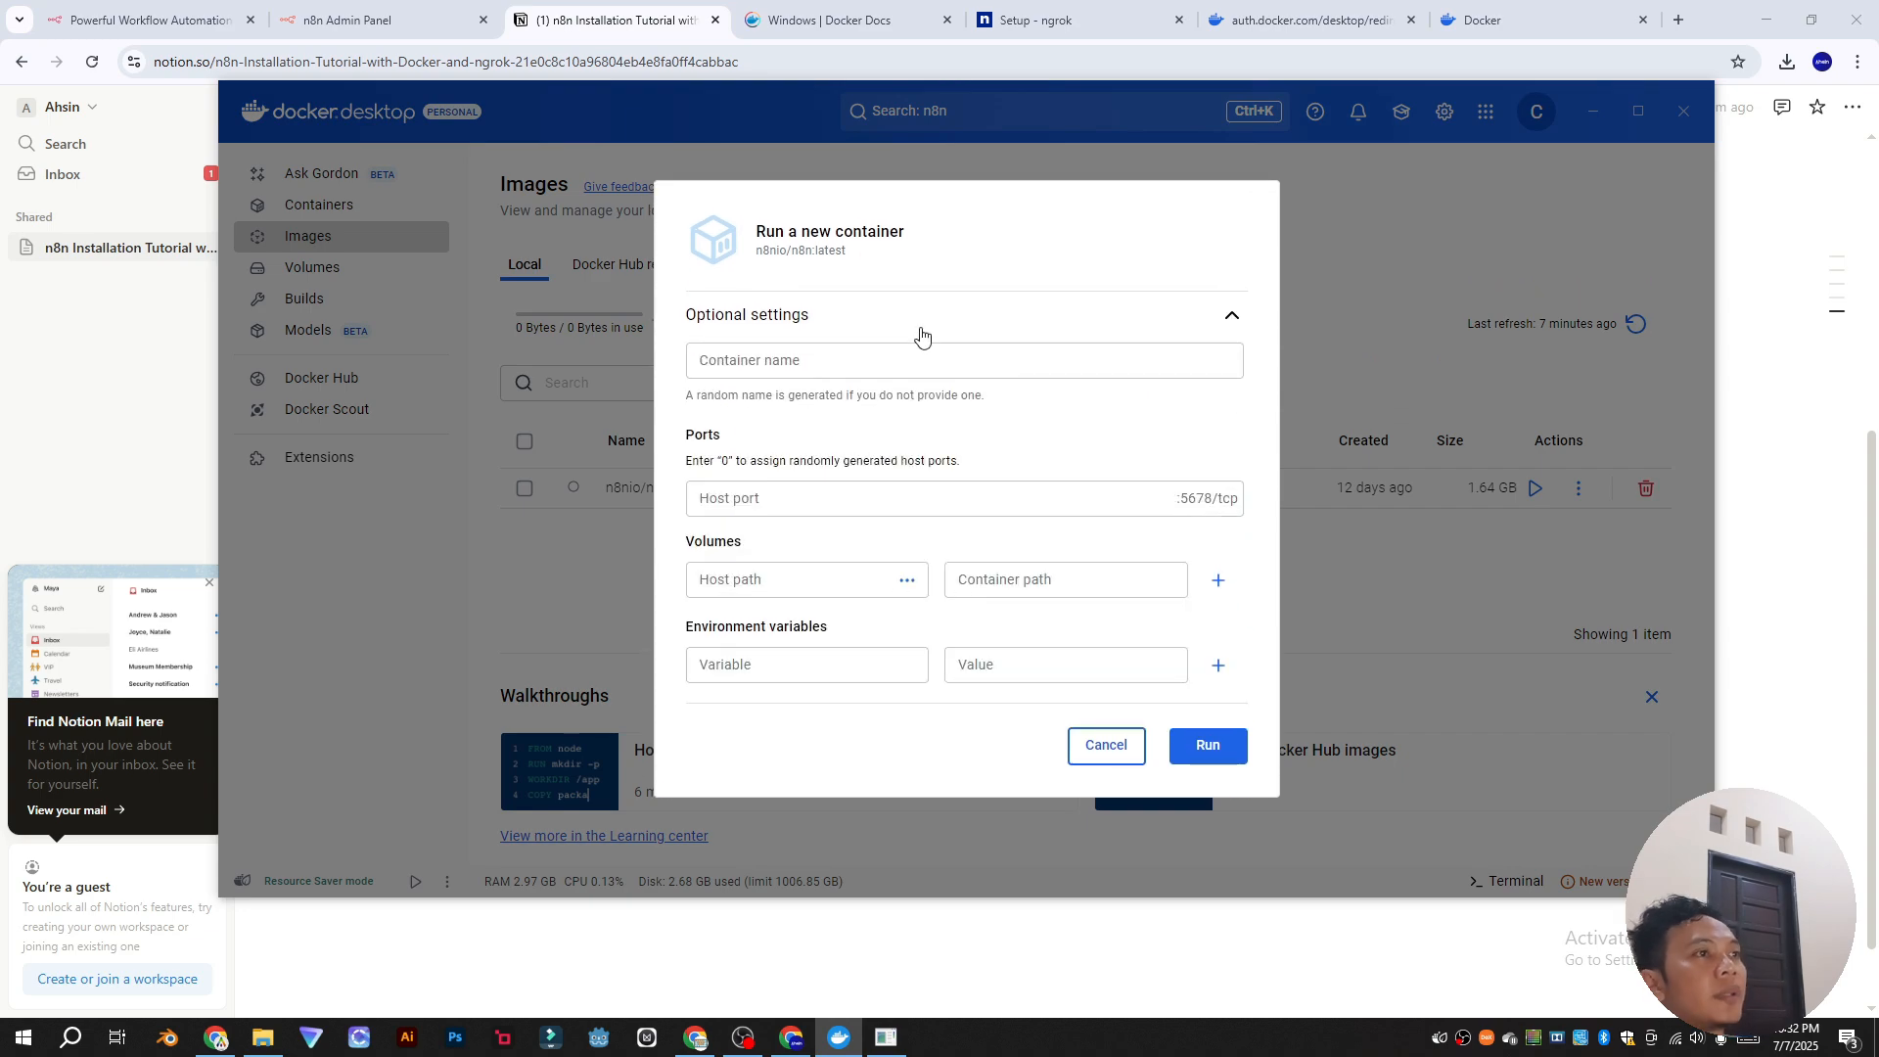
Step: Name the container n8n and map host port 6969 to container port 5678/tcp
{"action": "left_click", "coordinate": [895, 363]}
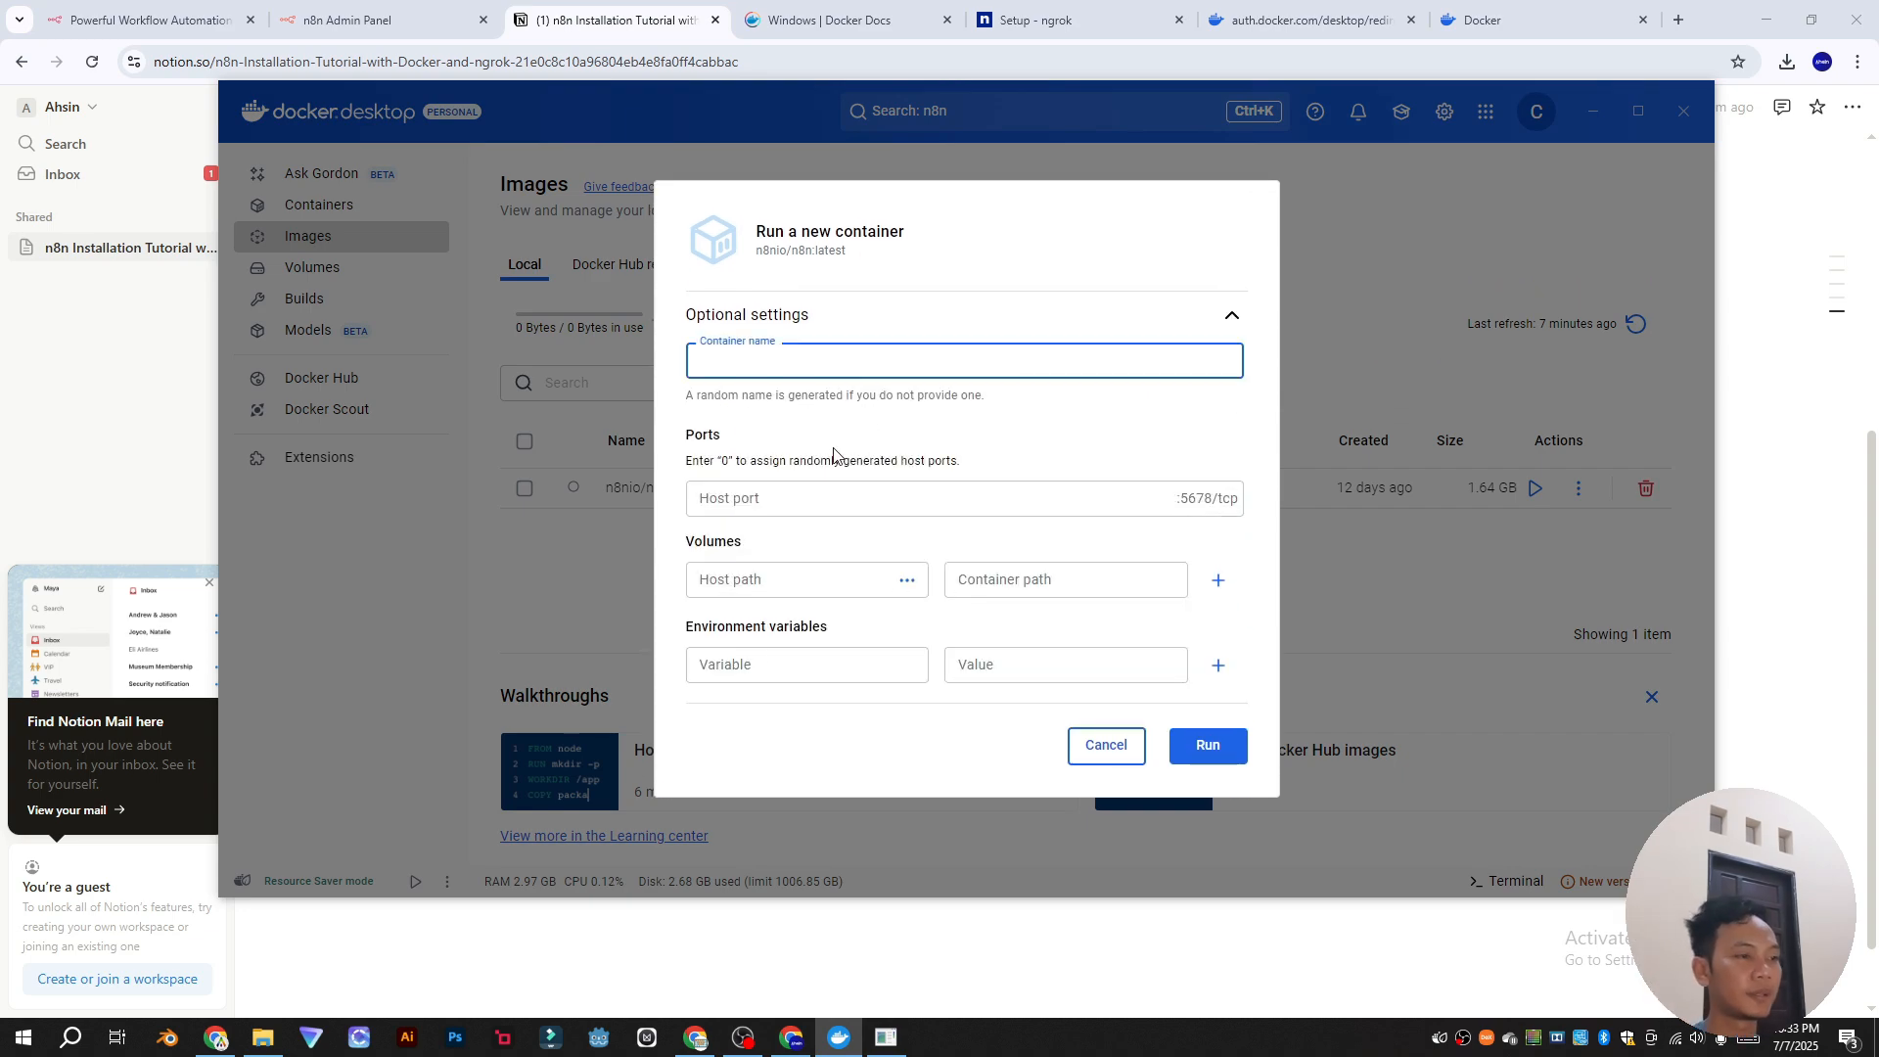
{"action": "left_click", "coordinate": [791, 1038]}
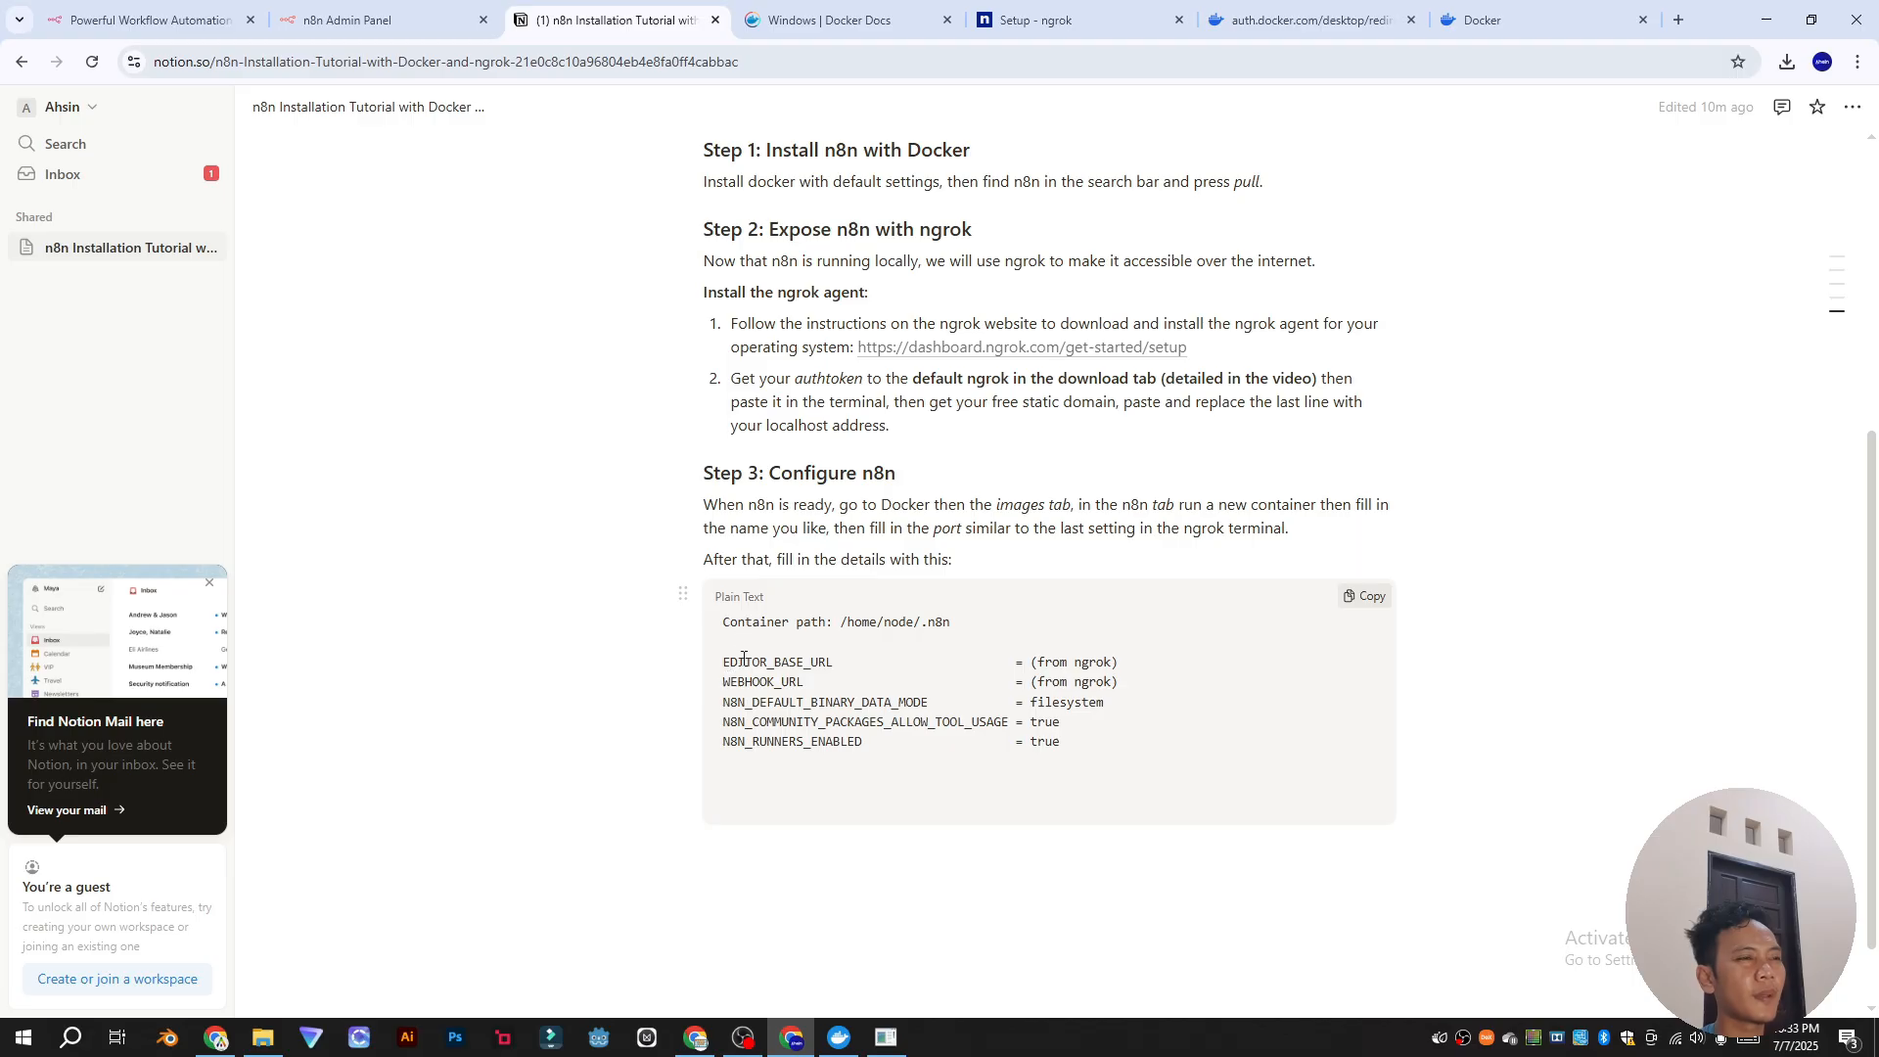
{"action": "key", "text": "alt+Tab"}
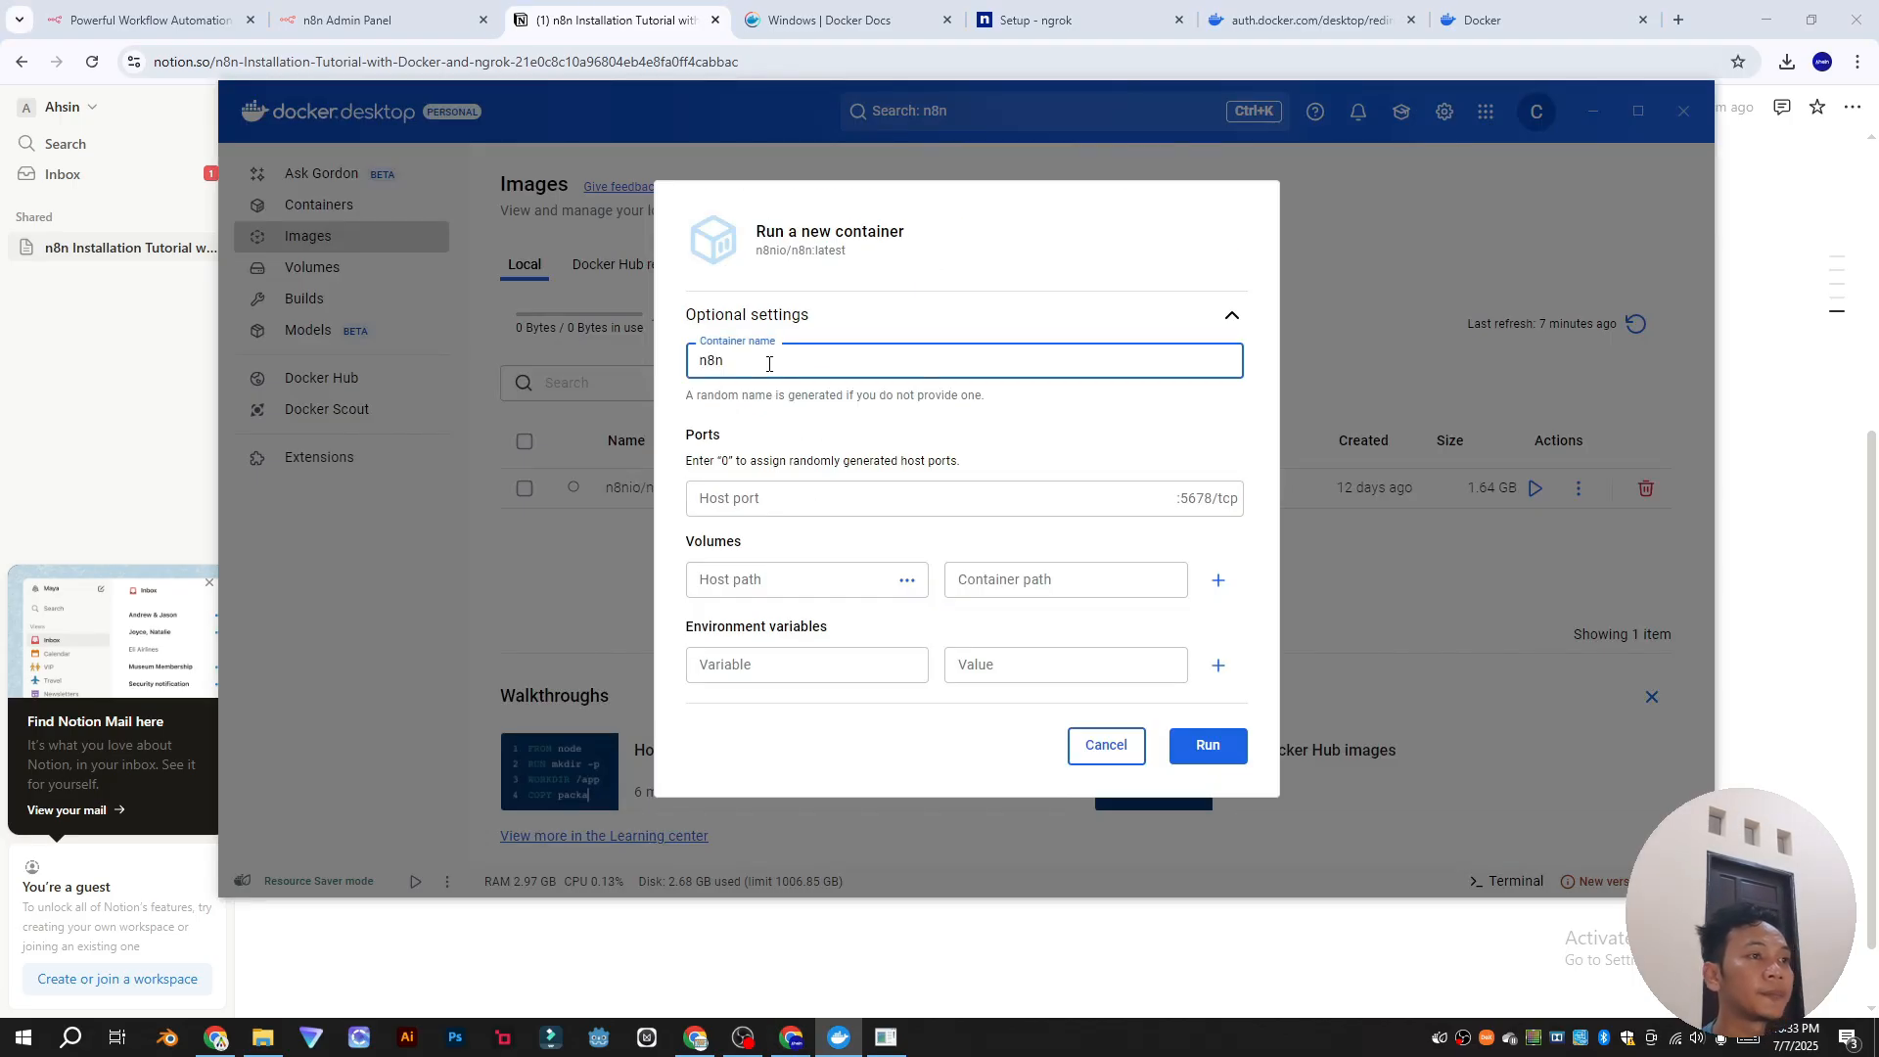
{"action": "left_click", "coordinate": [906, 494]}
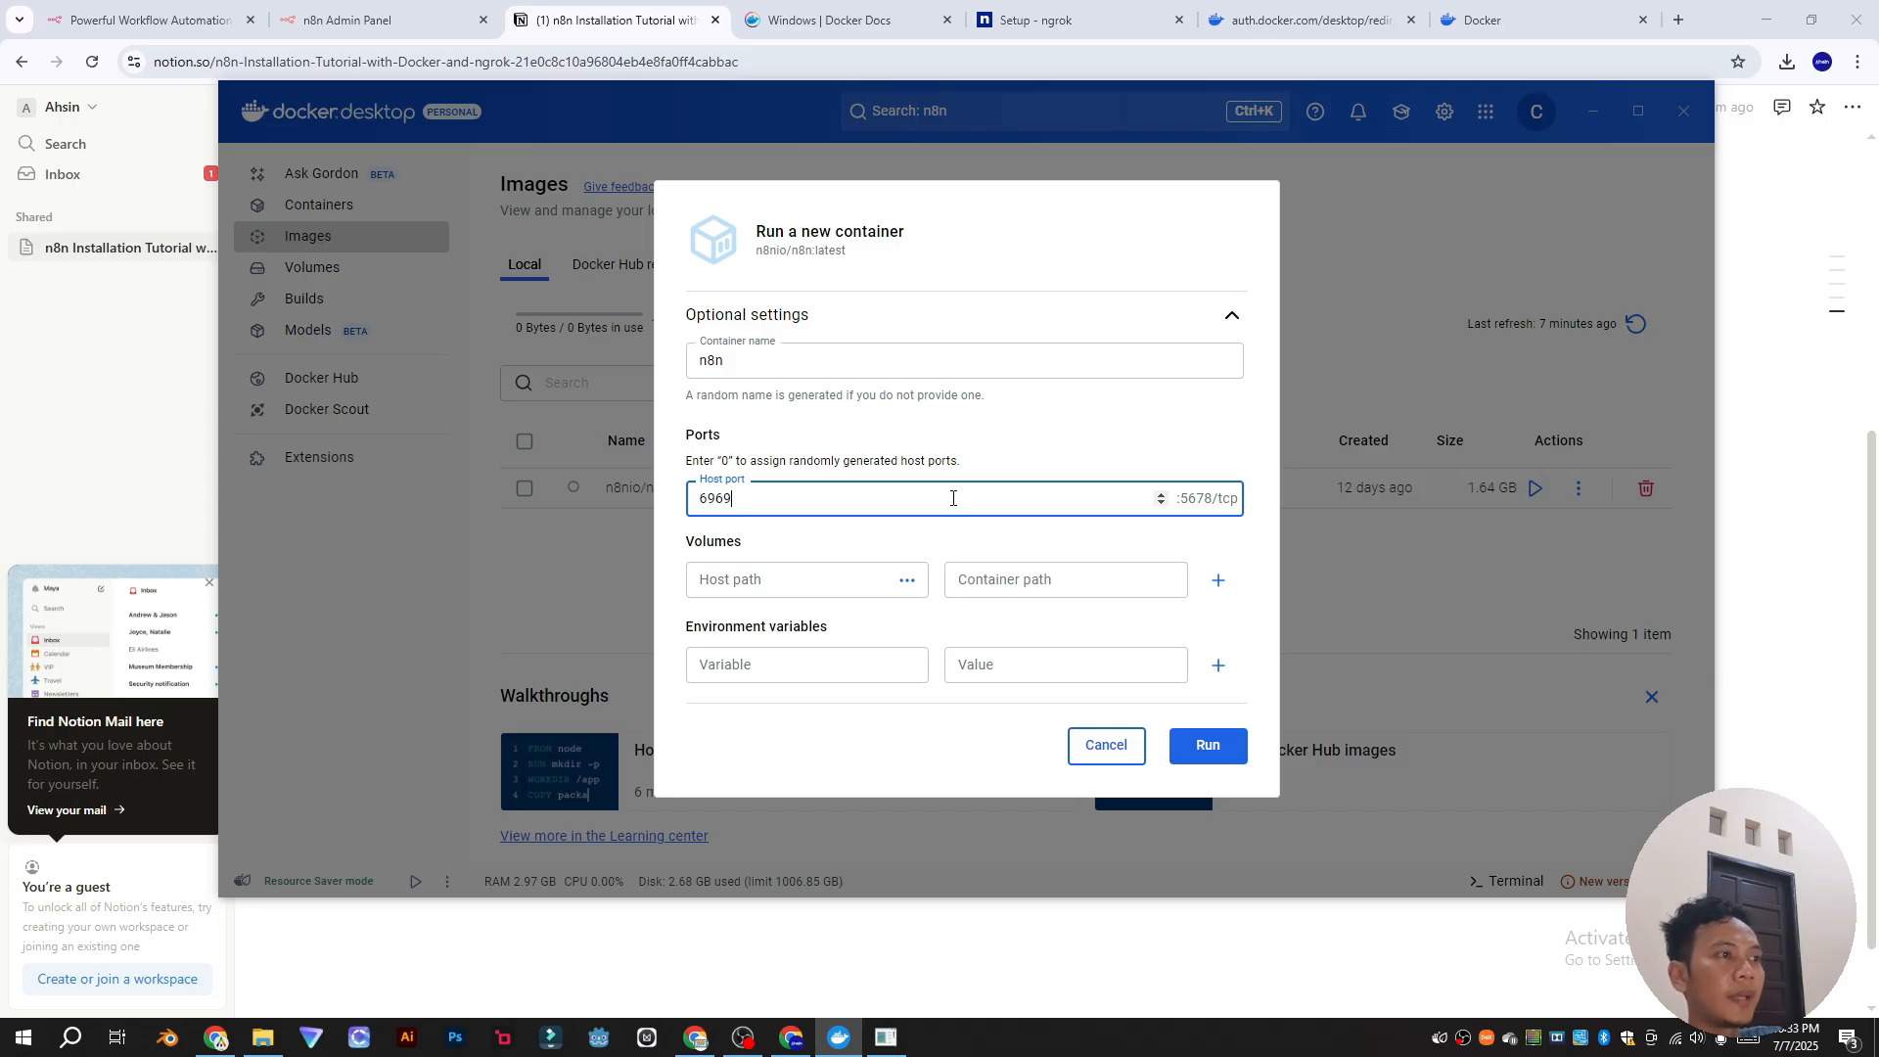
{"action": "left_click", "coordinate": [905, 581]}
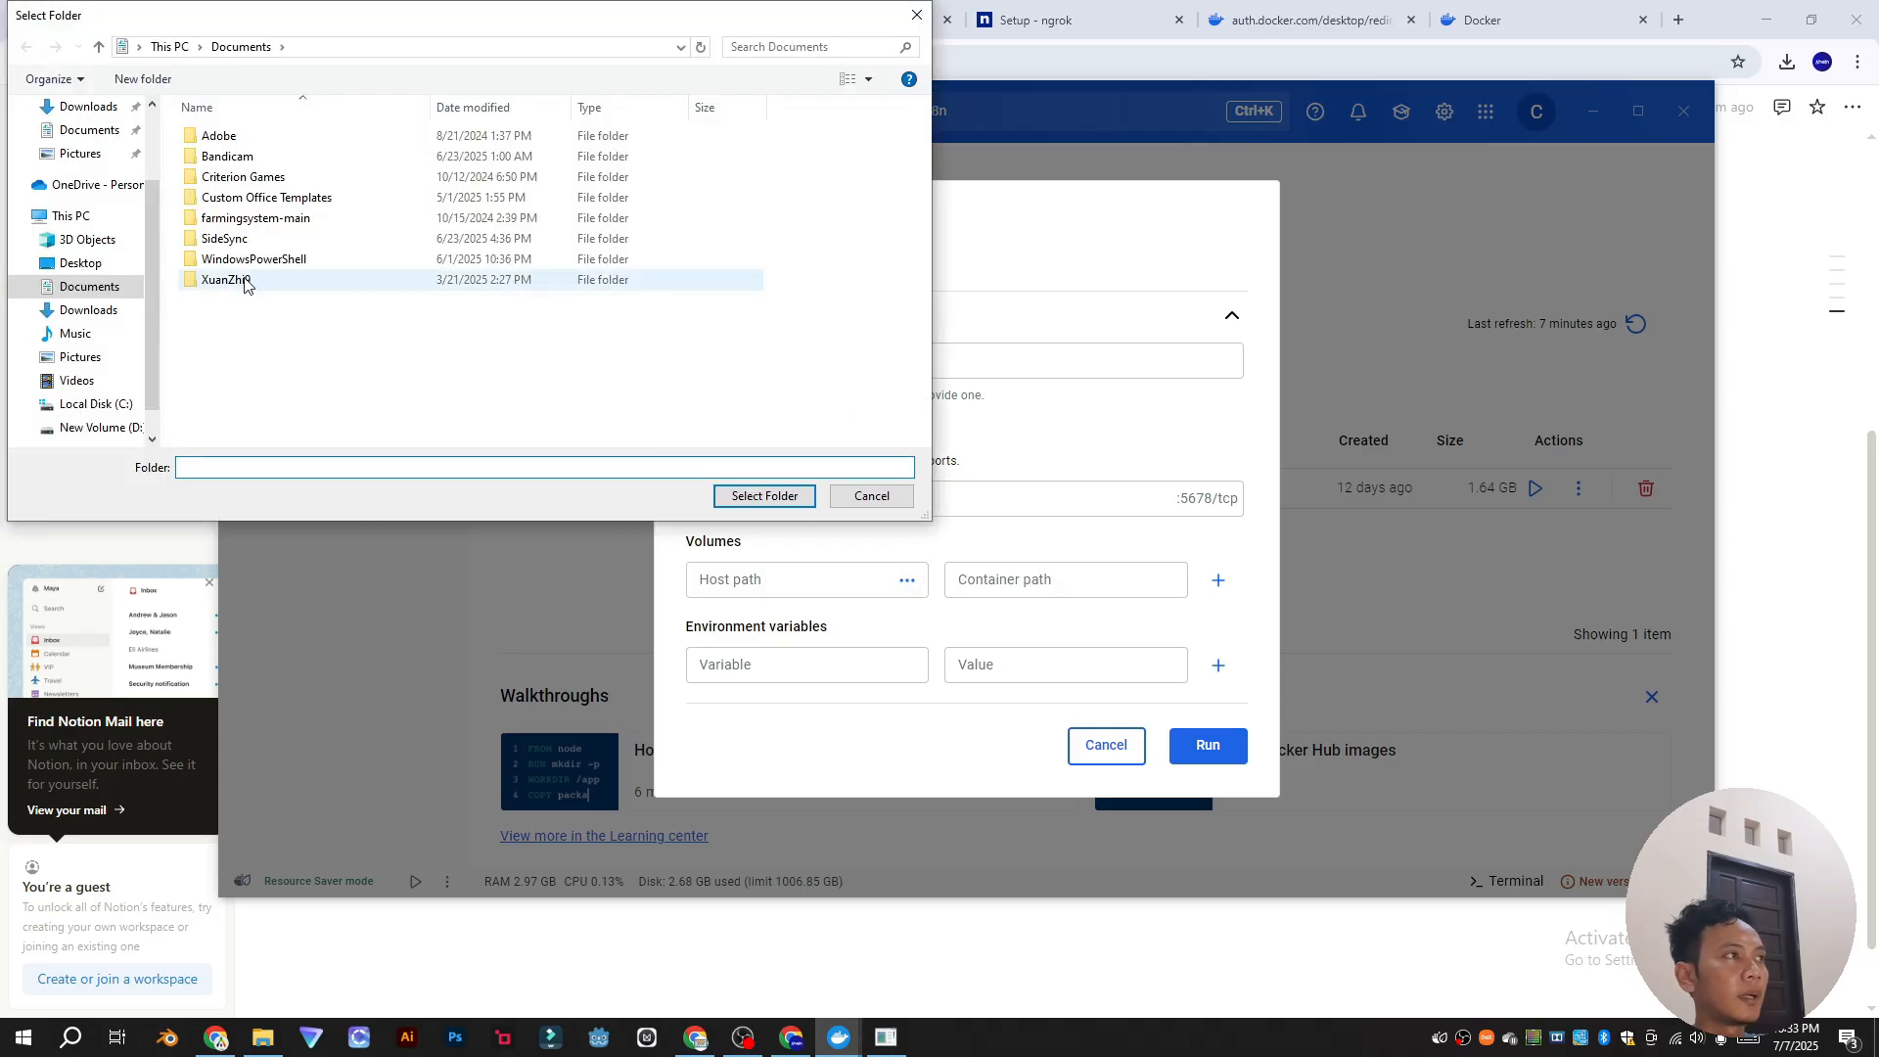
Step: Create a new n8n folder on the Desktop and select it as the volume host path
{"action": "left_click", "coordinate": [77, 264]}
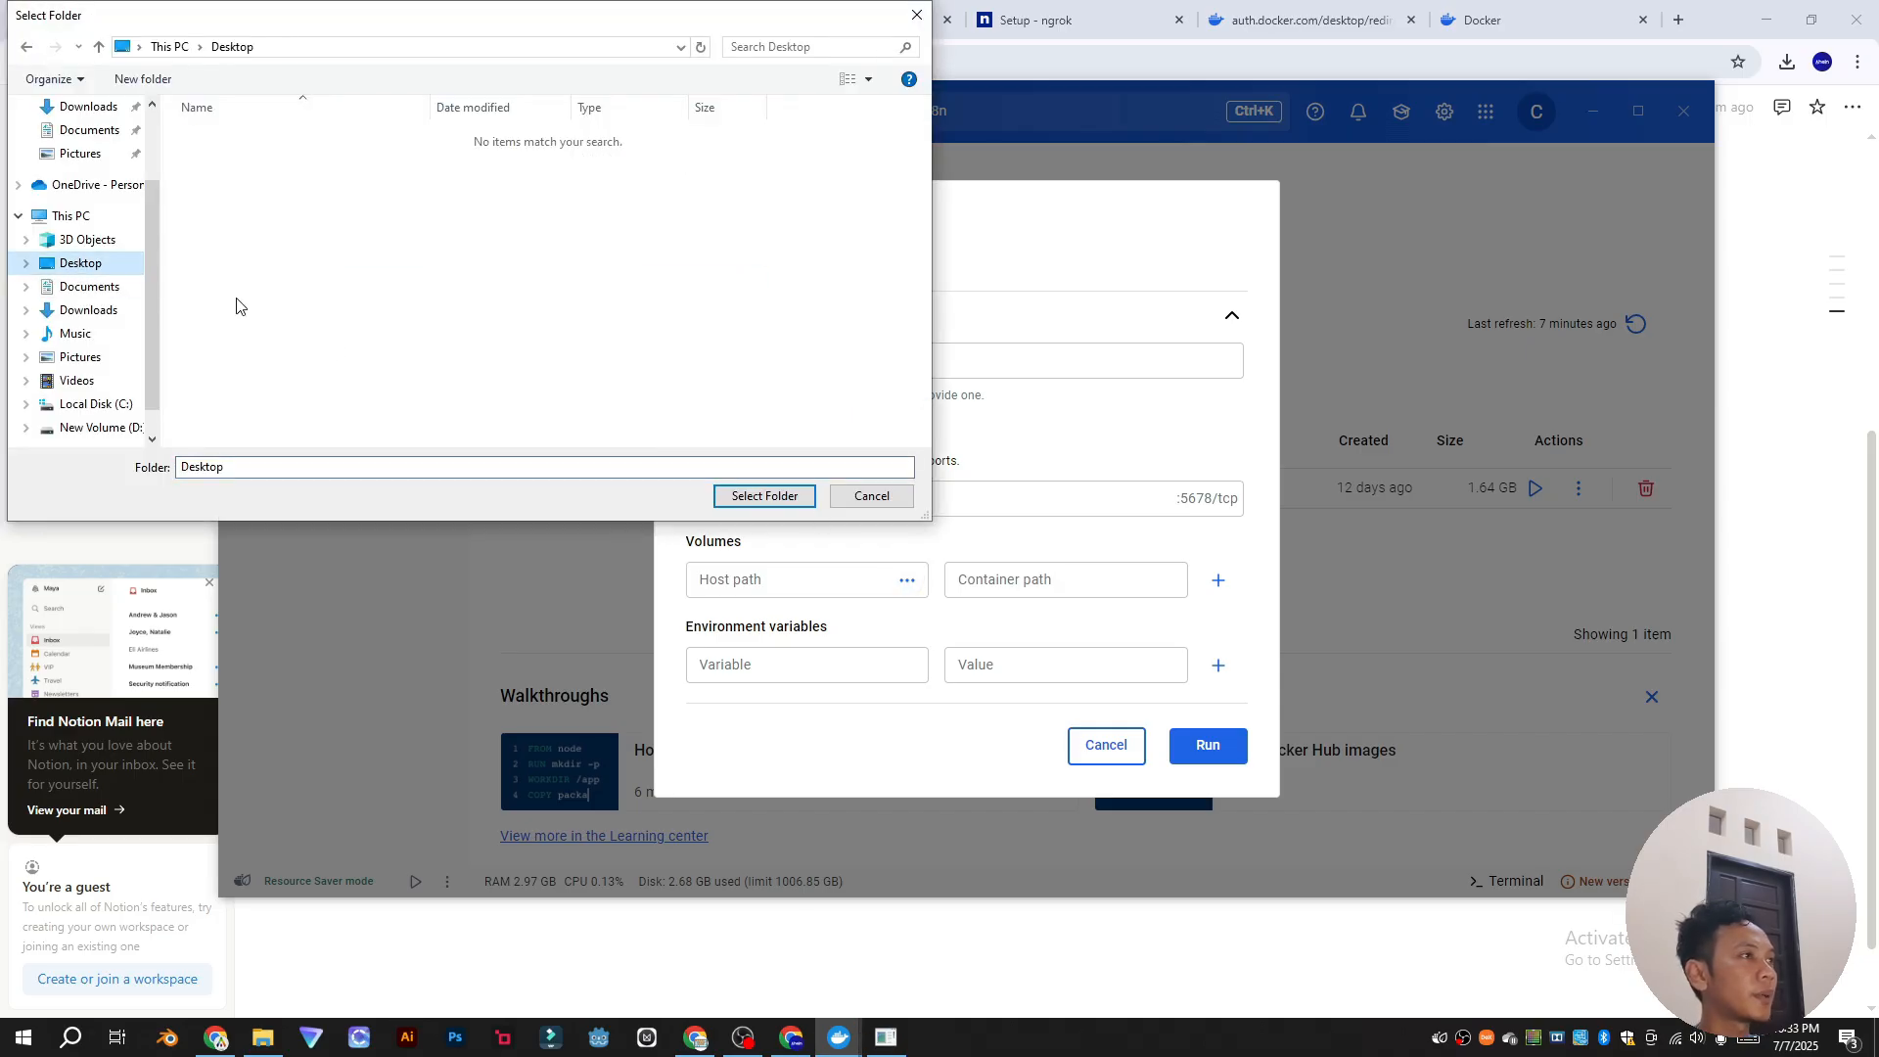
{"action": "right_click", "coordinate": [351, 347]}
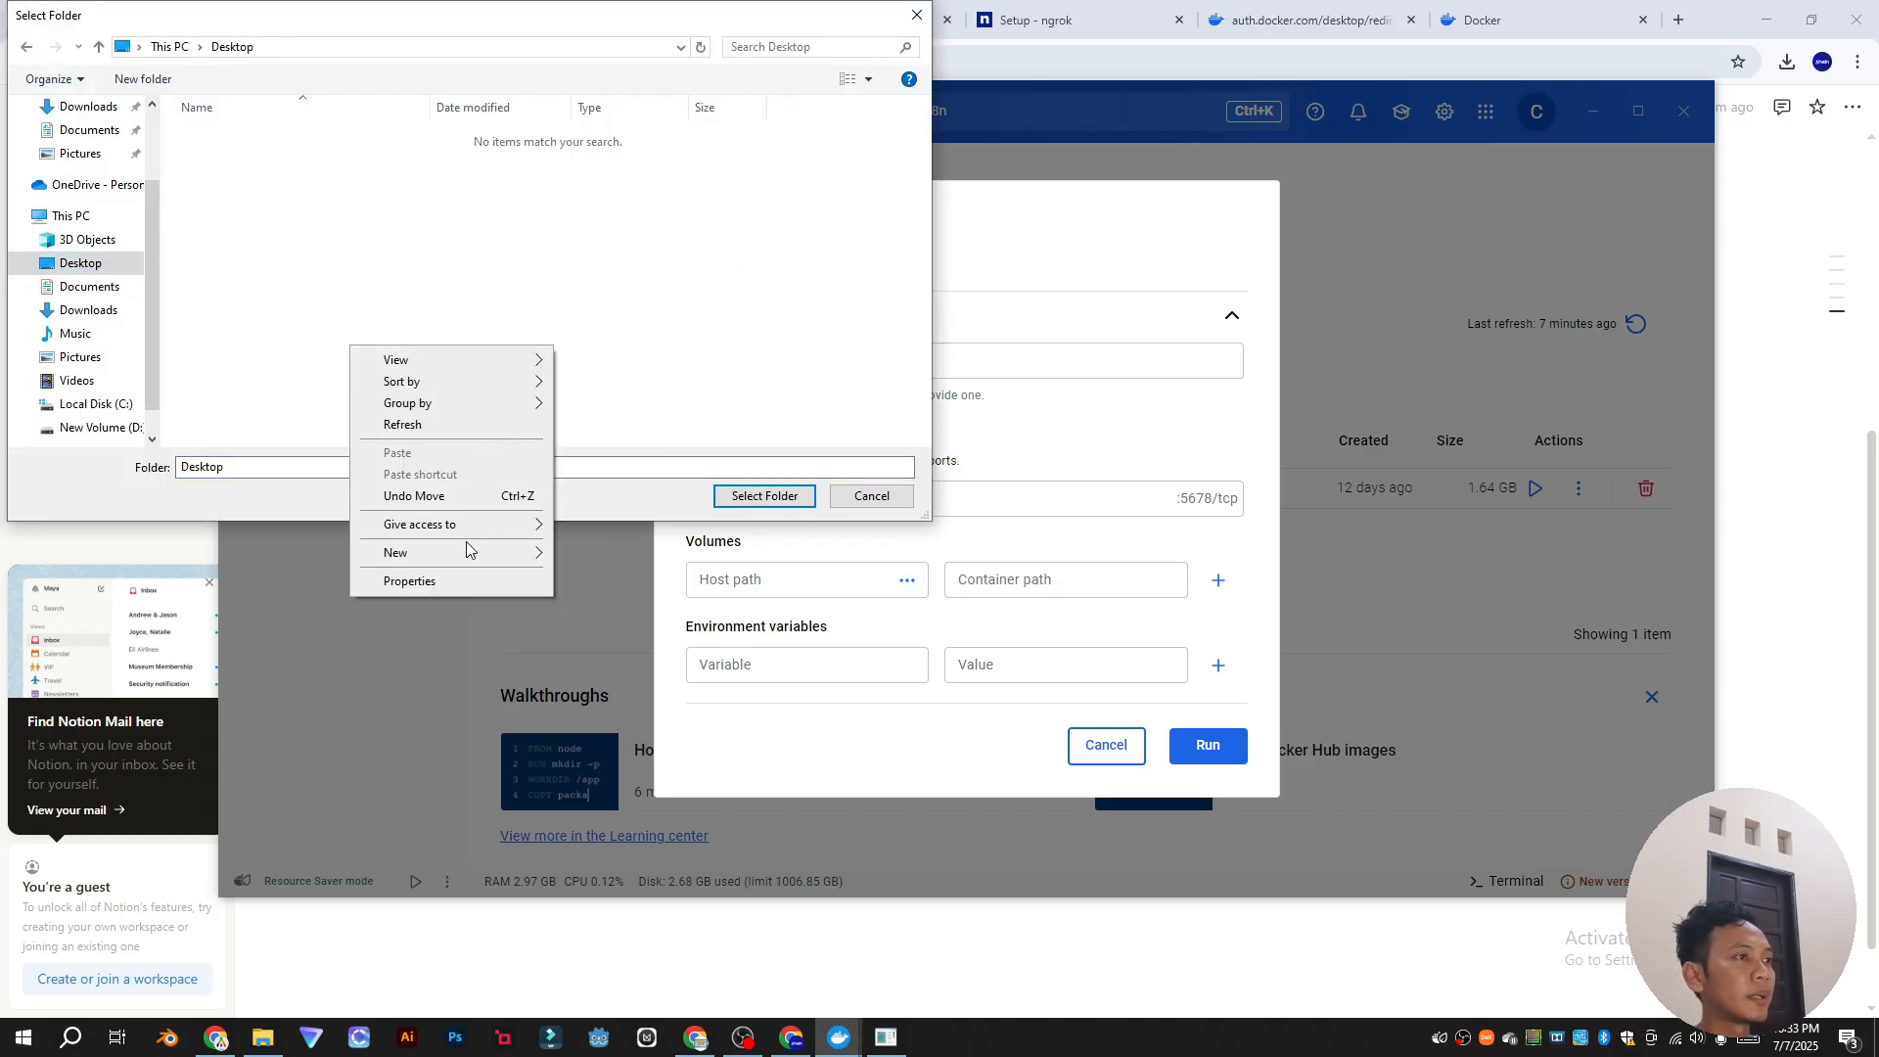
{"action": "mouse_move", "coordinate": [467, 558]}
{"action": "left_click", "coordinate": [599, 554]}
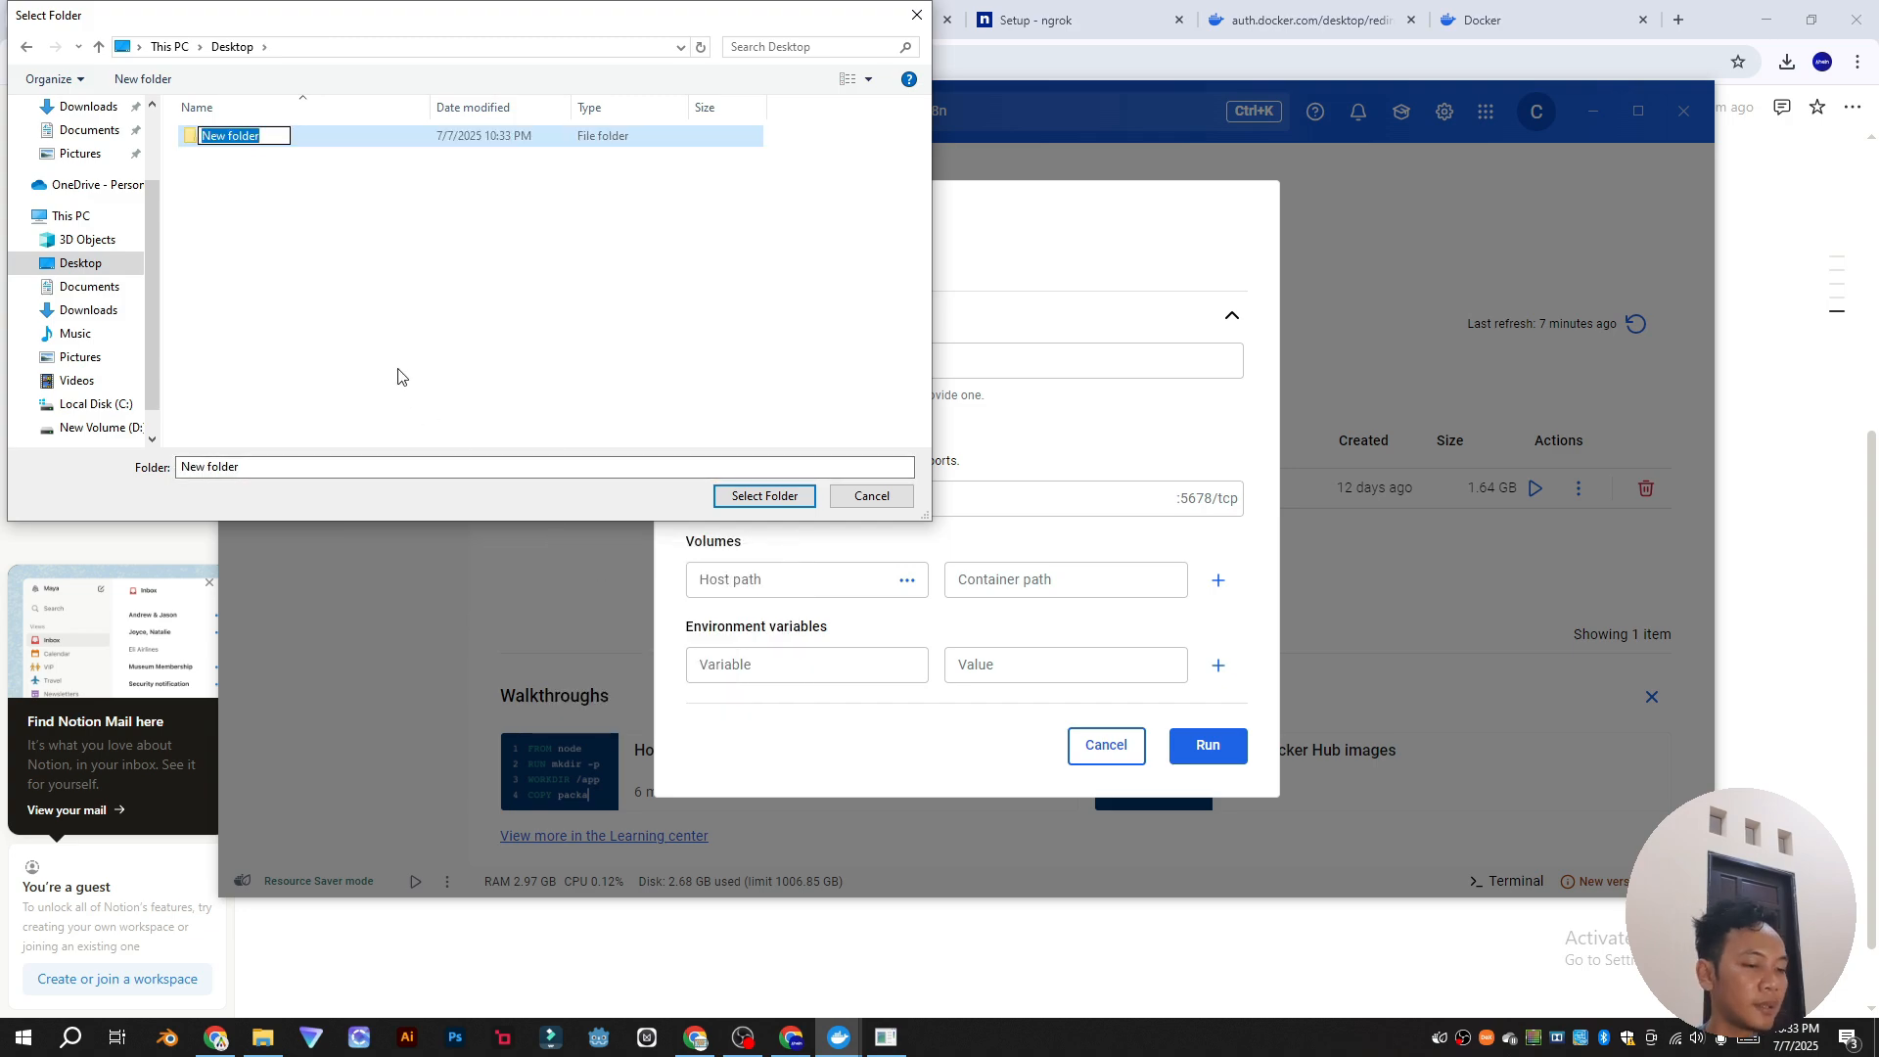
{"action": "type", "text": "n8n"}
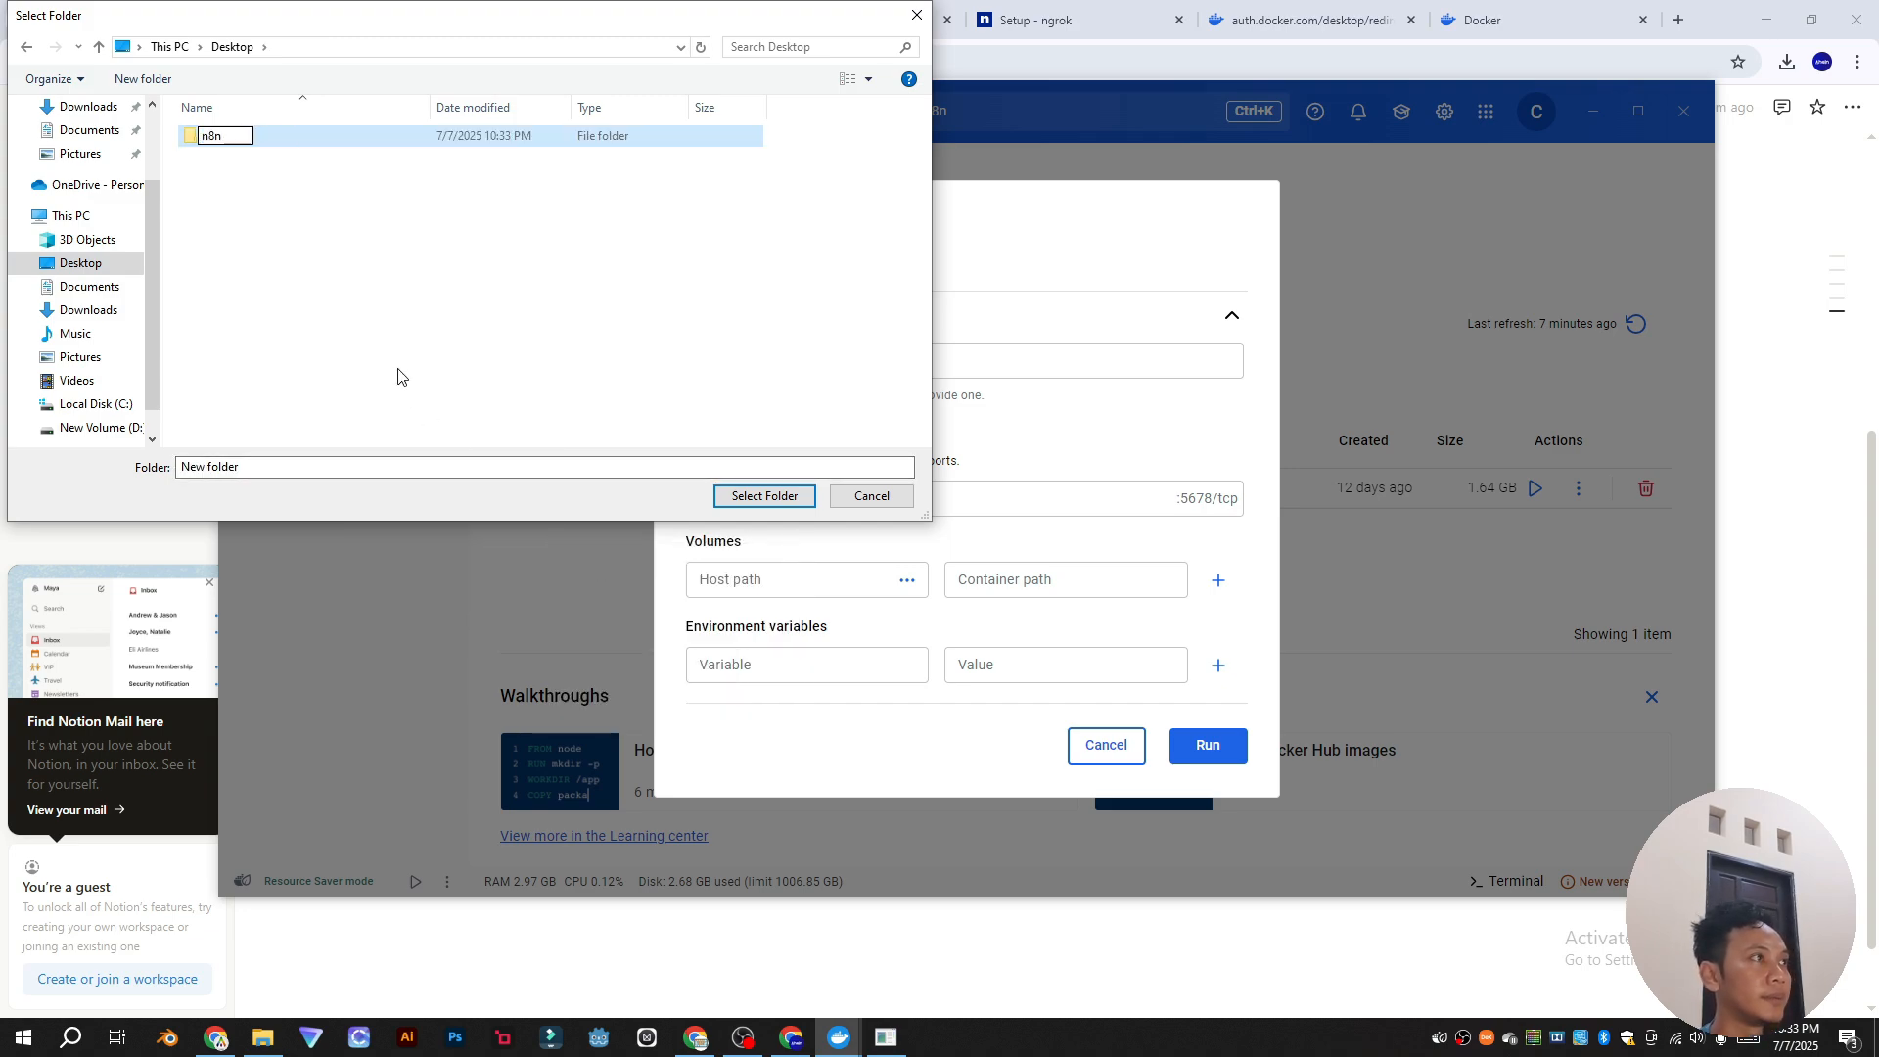
{"action": "key", "text": "Return"}
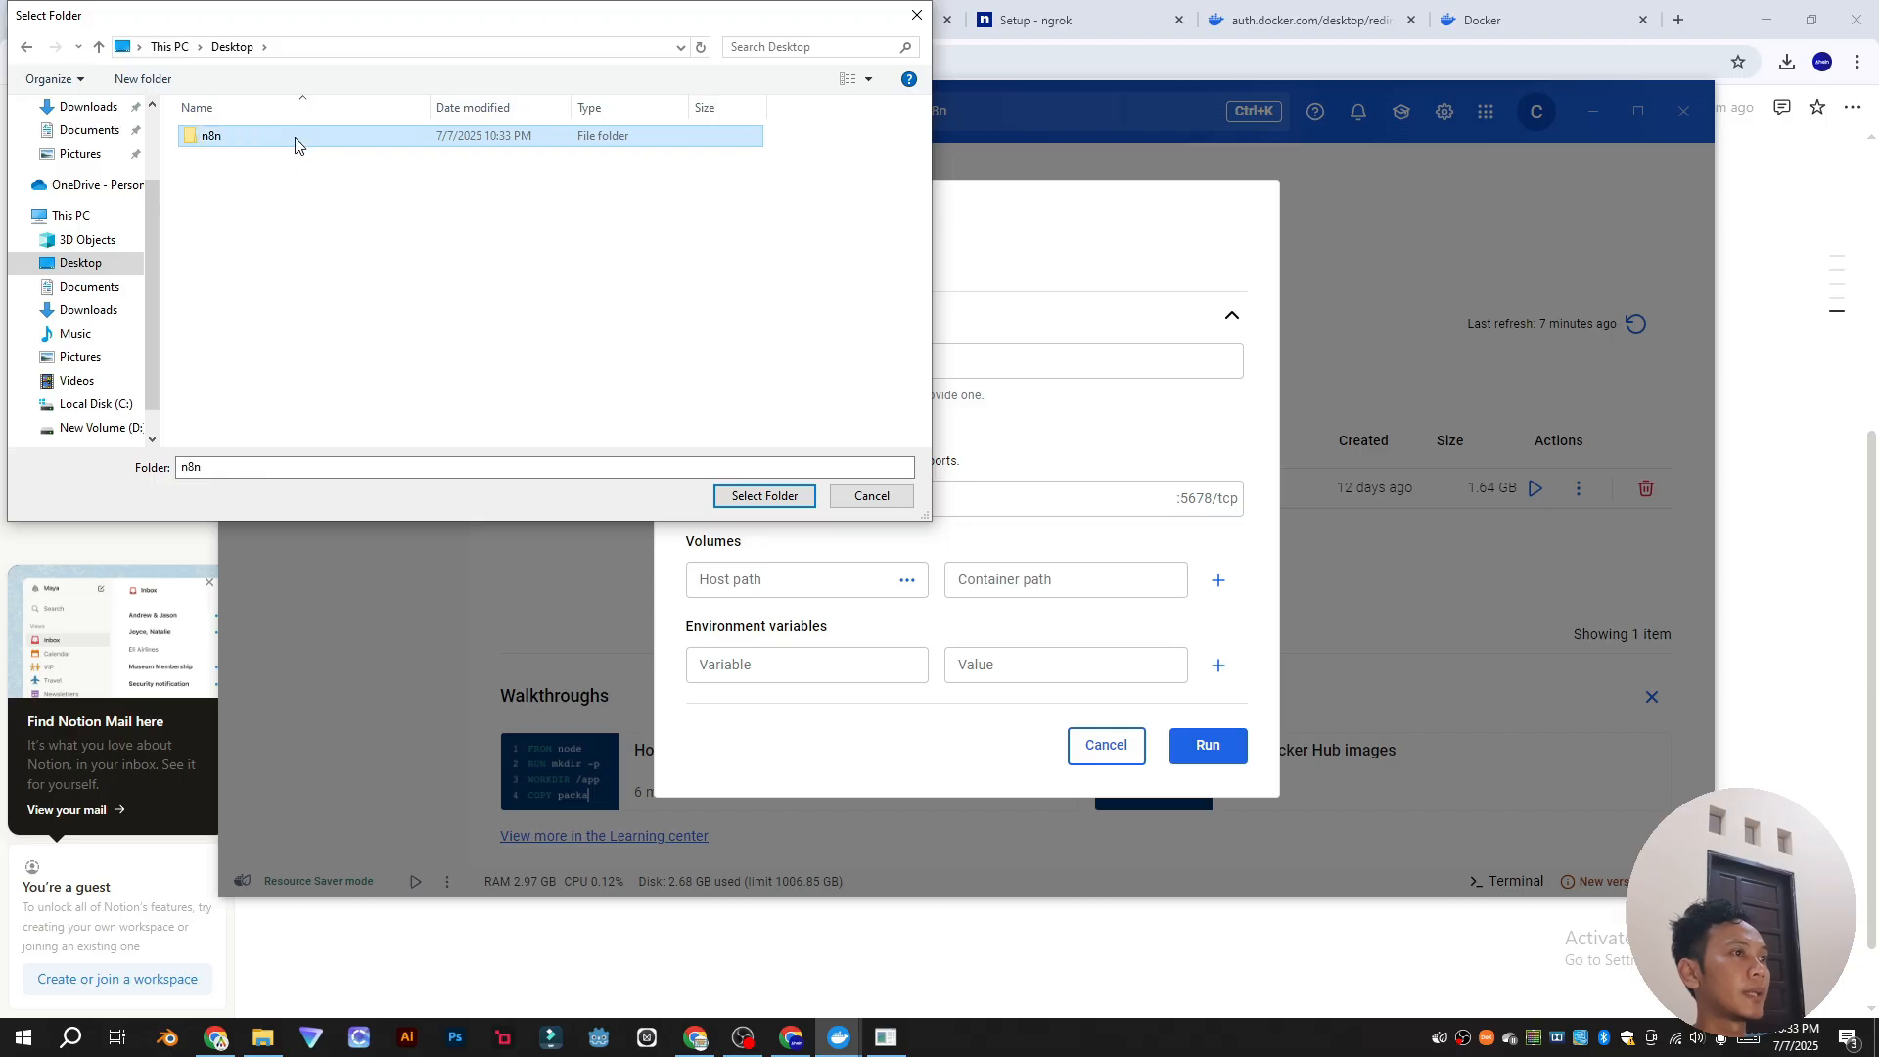
{"action": "left_click", "coordinate": [759, 494]}
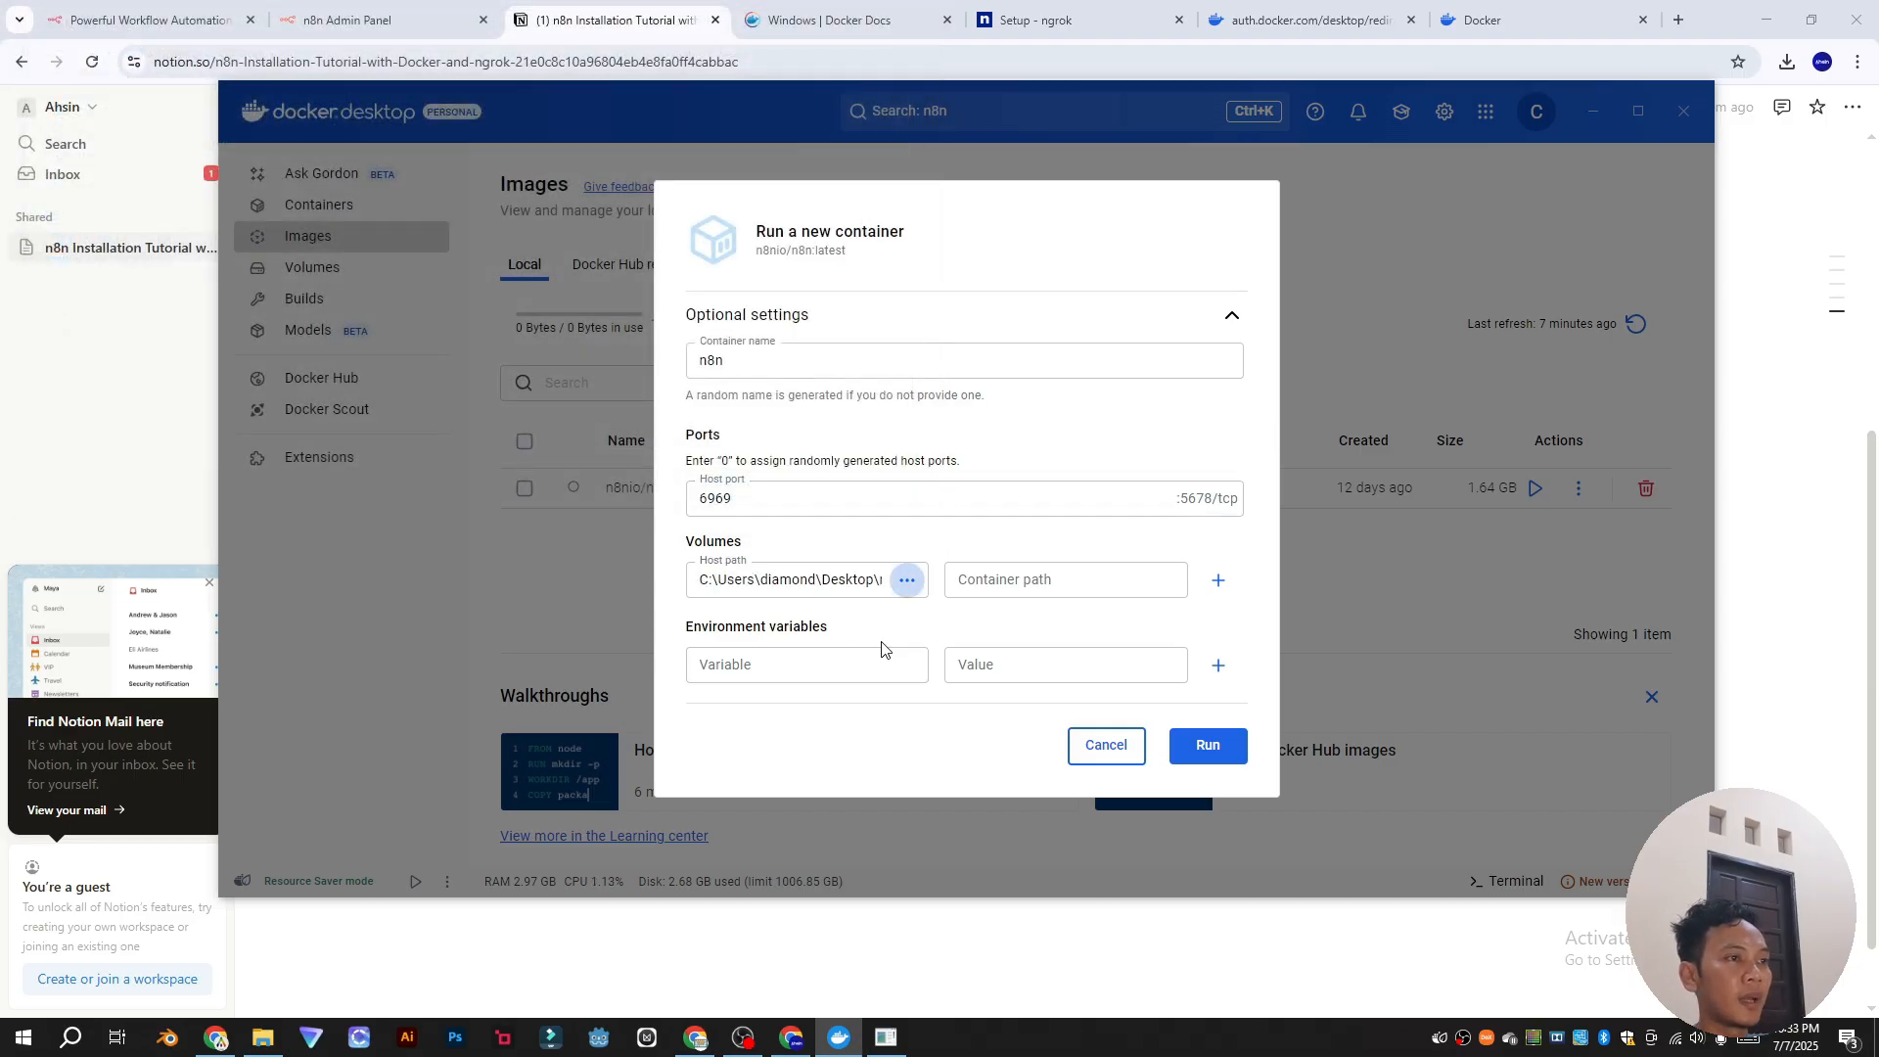
Step: Add EDITOR_BASE_URL and WEBHOOK_URL as the first two environment variable names from the tutorial
{"action": "left_click", "coordinate": [1218, 666]}
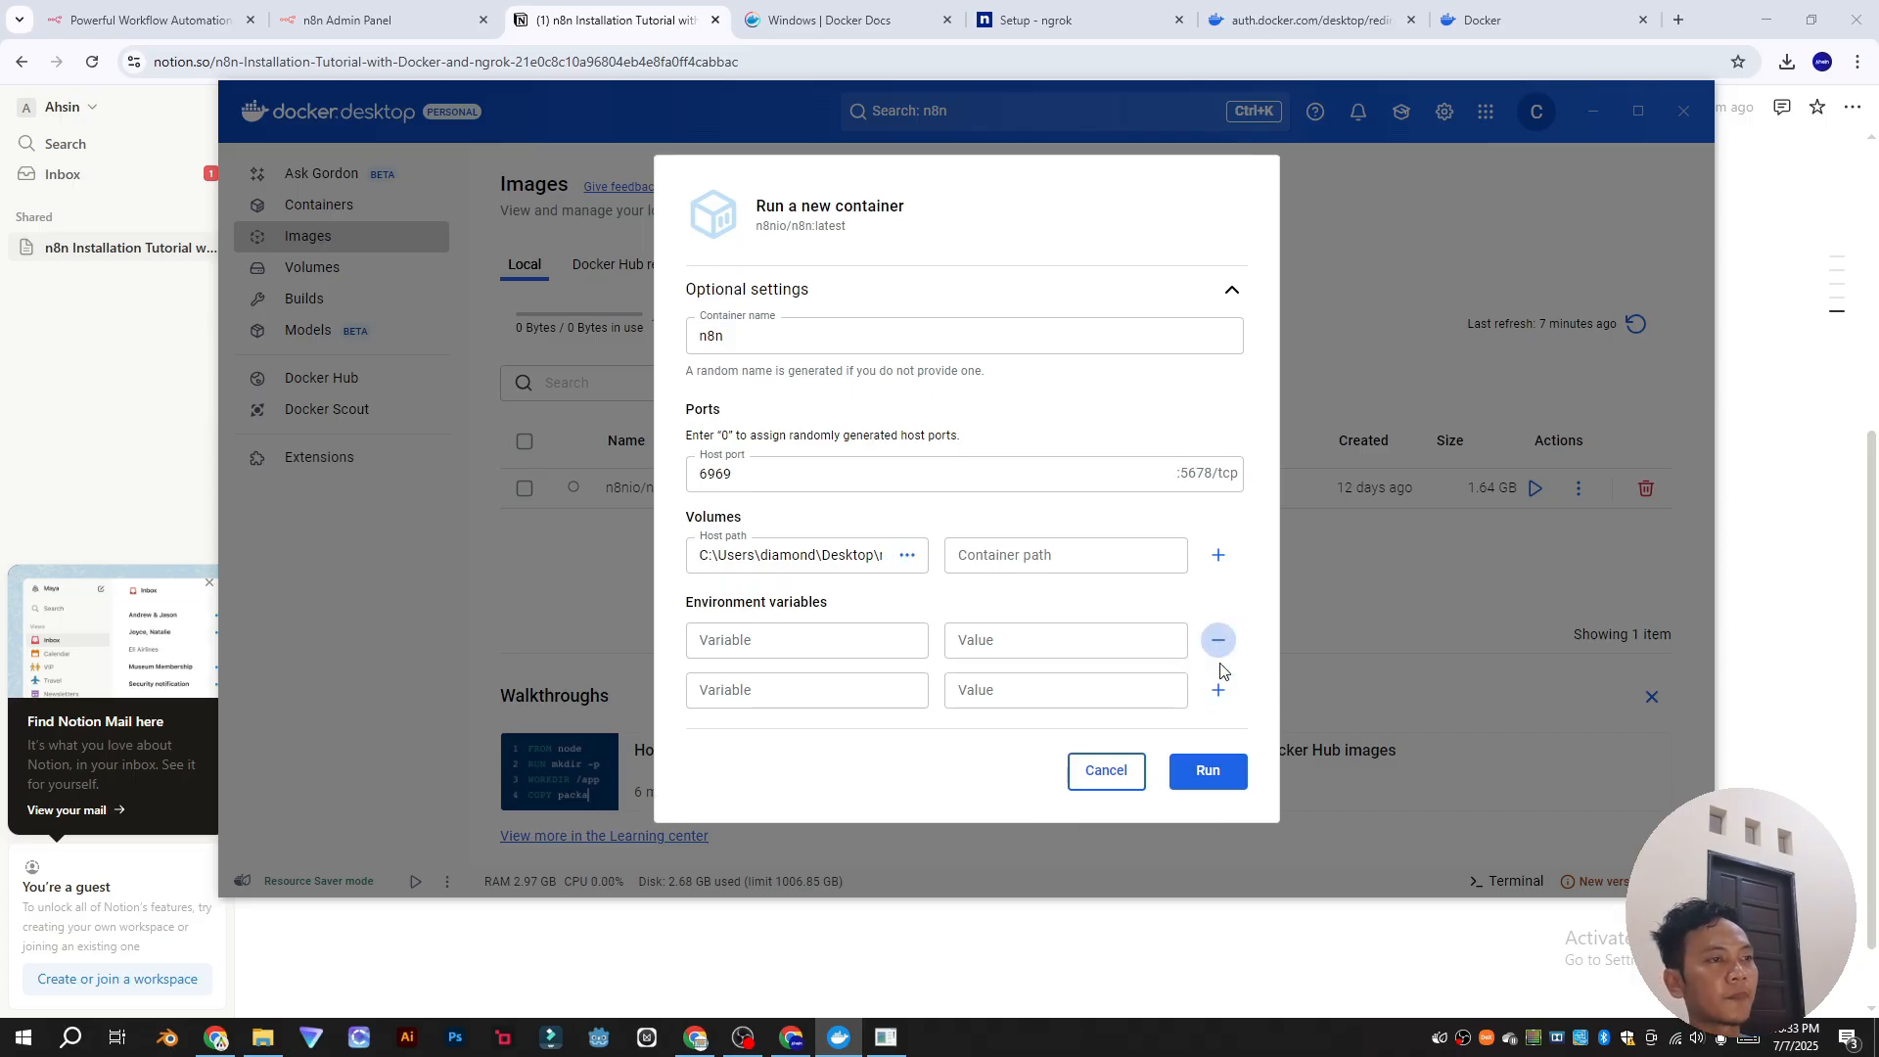
{"action": "left_click", "coordinate": [793, 641]}
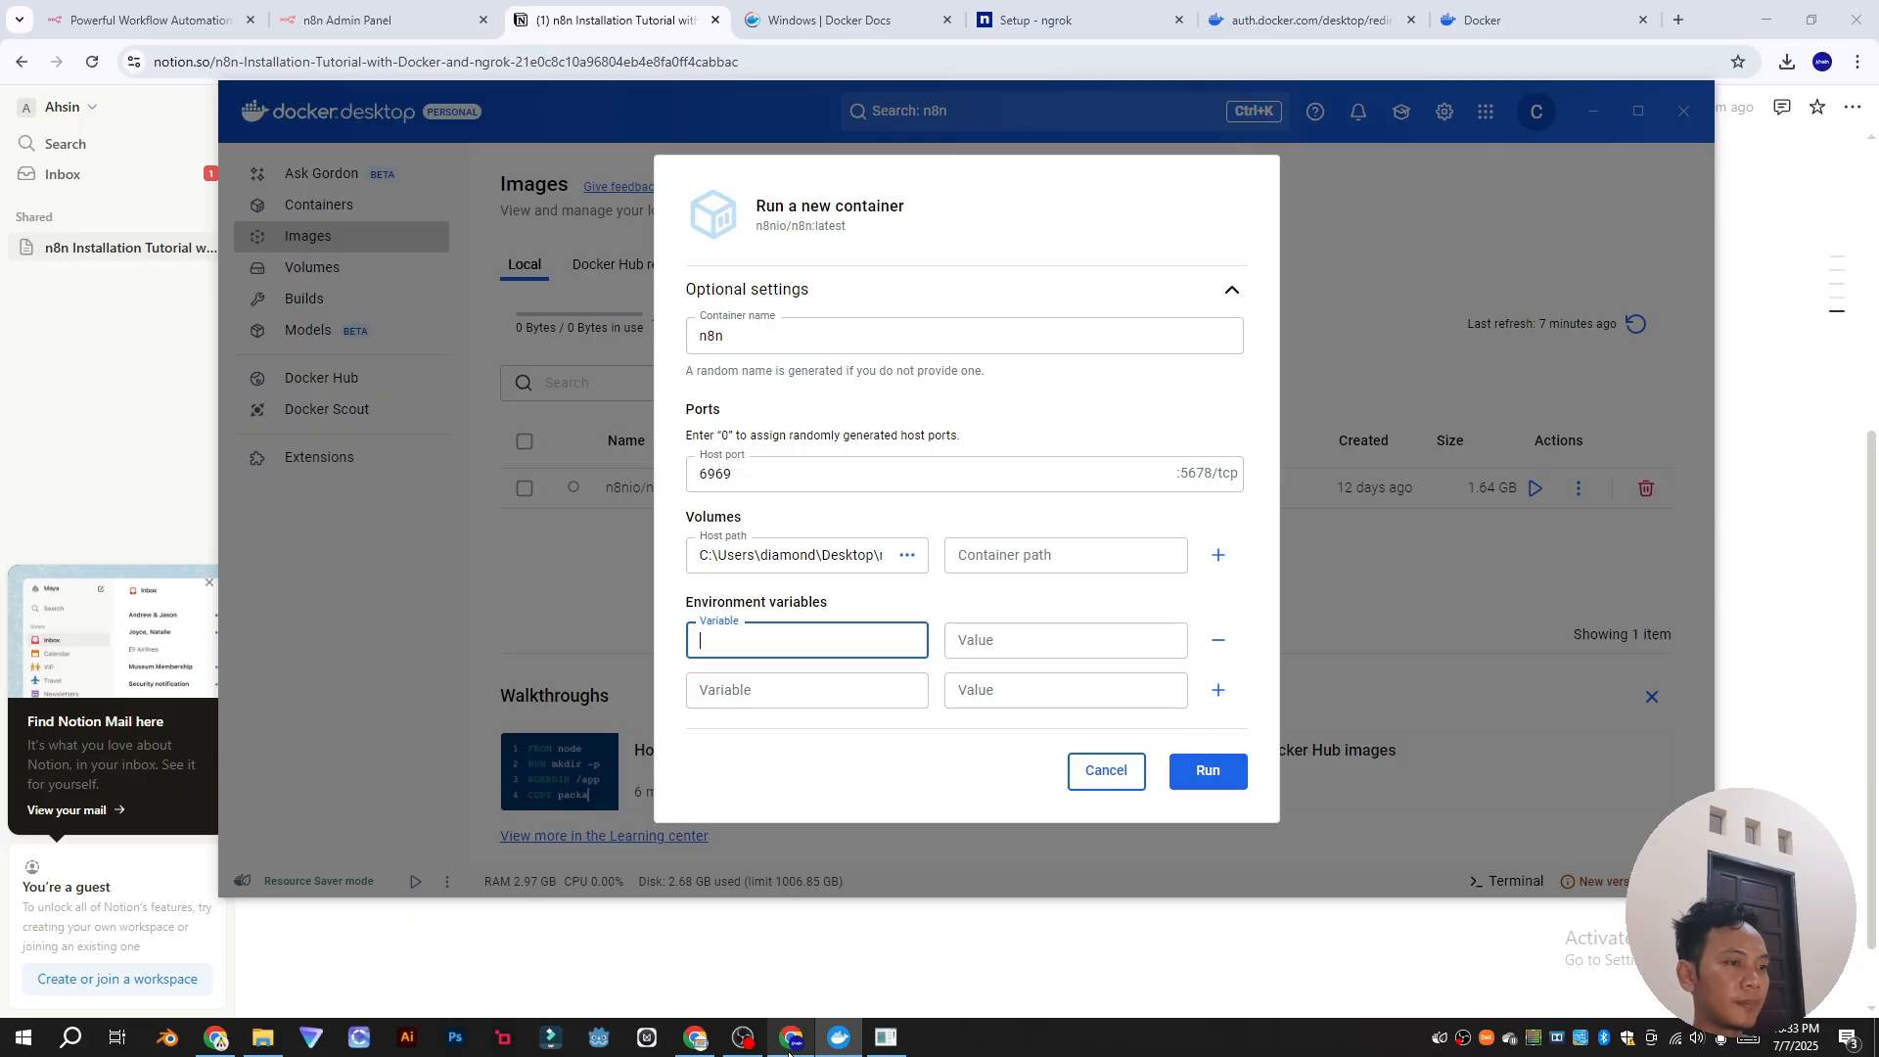
{"action": "left_click", "coordinate": [789, 1052]}
{"action": "left_click_drag", "start_coordinate": [744, 663], "coordinate": [811, 663]}
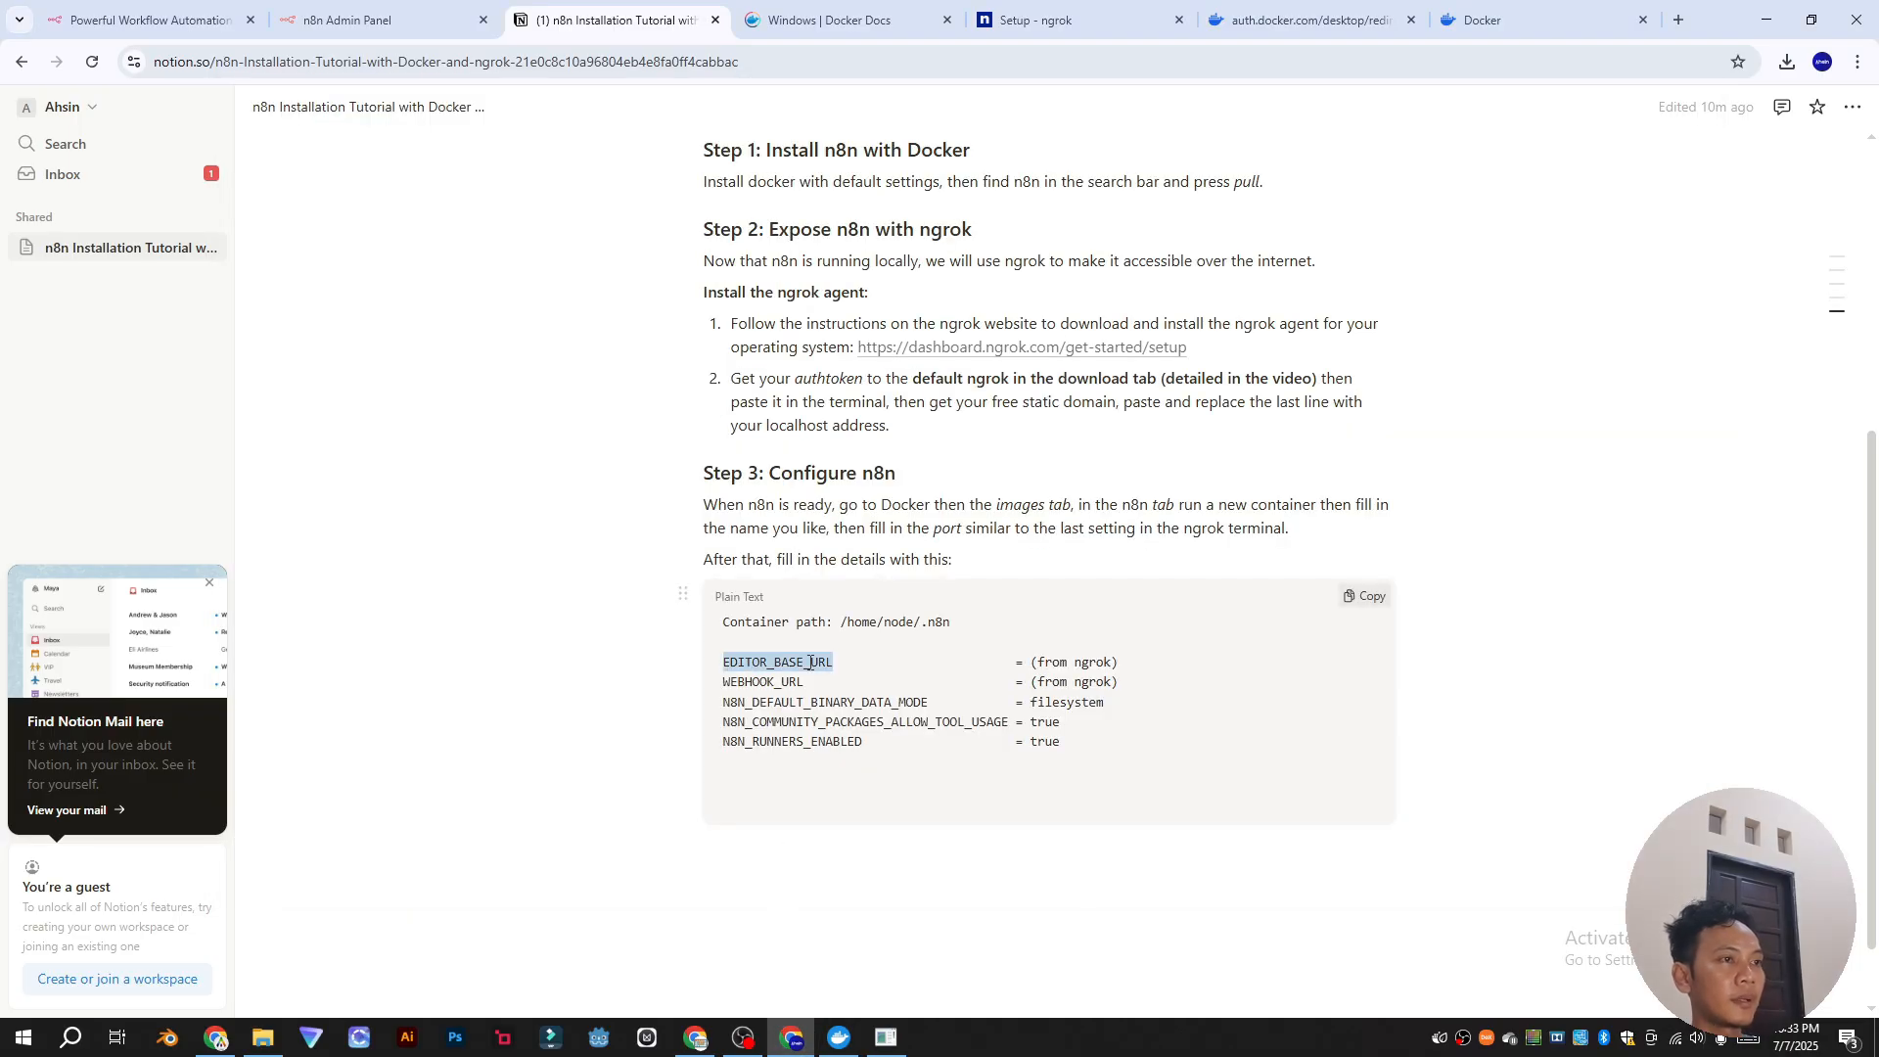
{"action": "key", "text": "alt+Tab"}
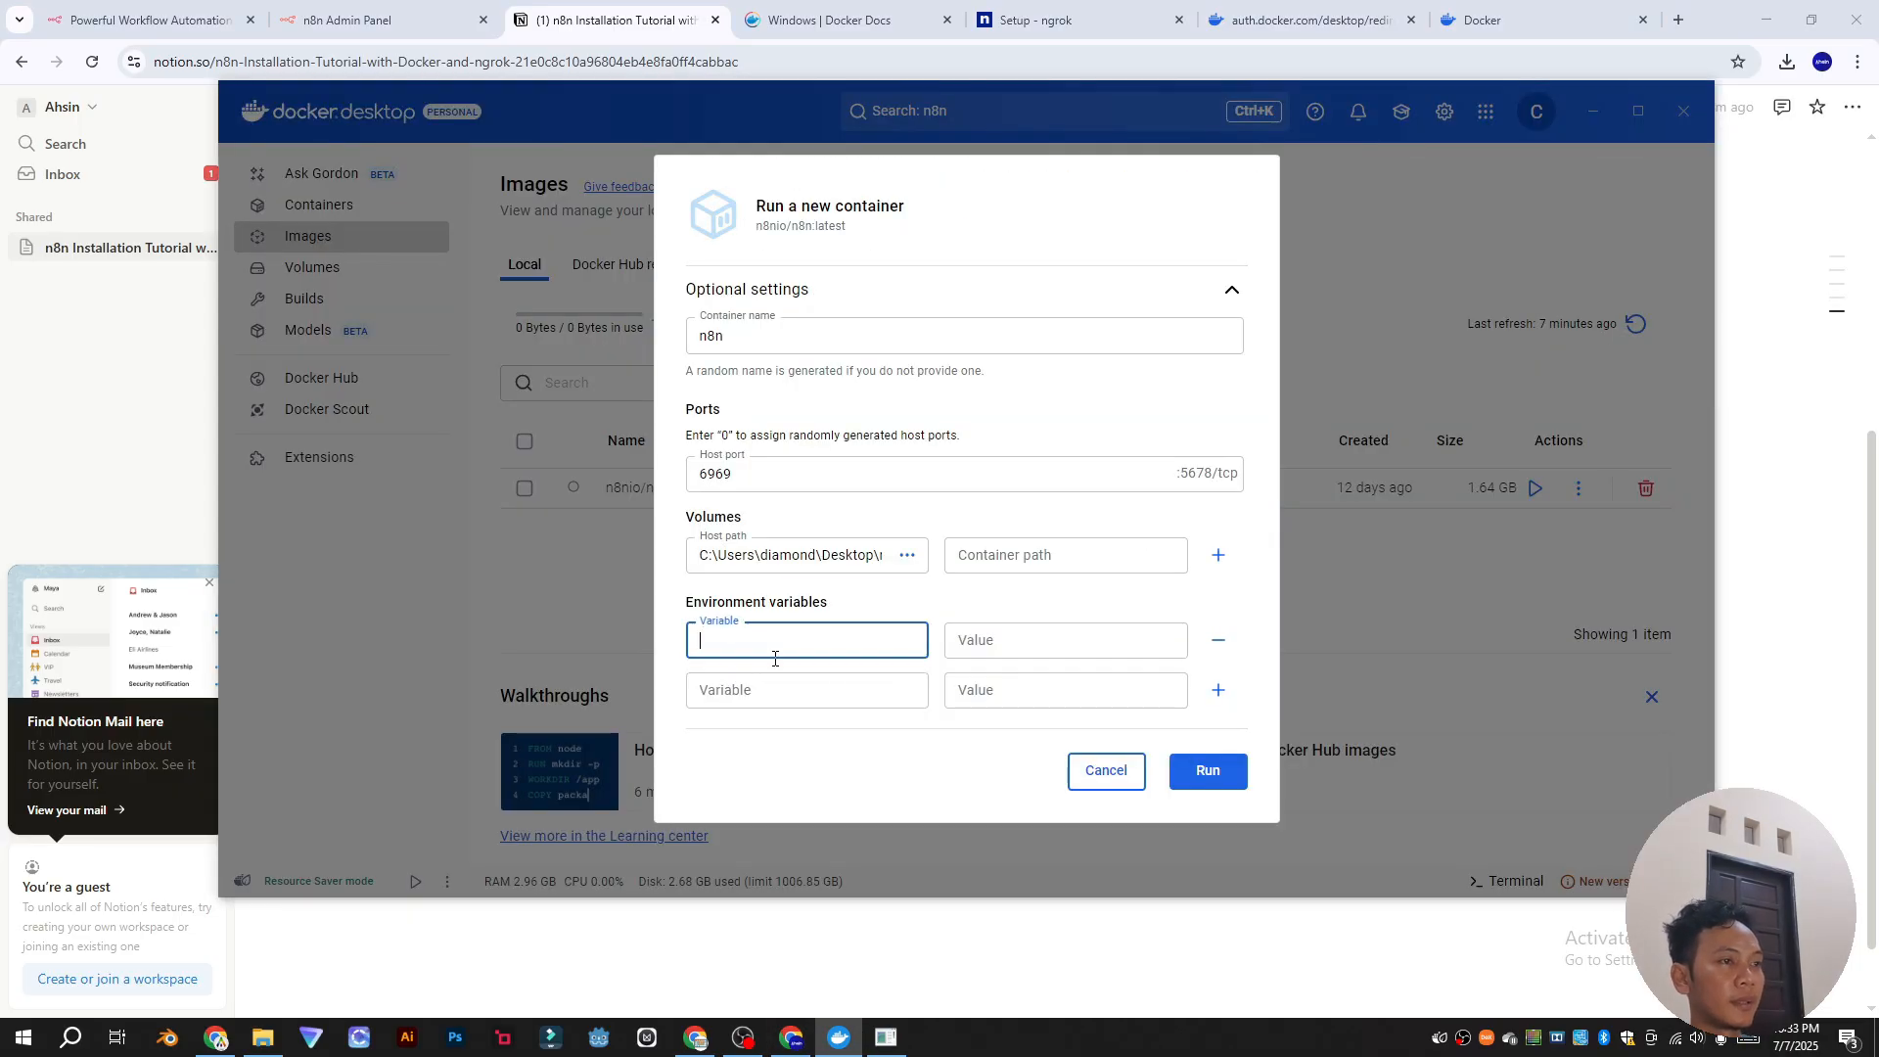
{"action": "key", "text": "ctrl+v"}
{"action": "left_click", "coordinate": [843, 686]}
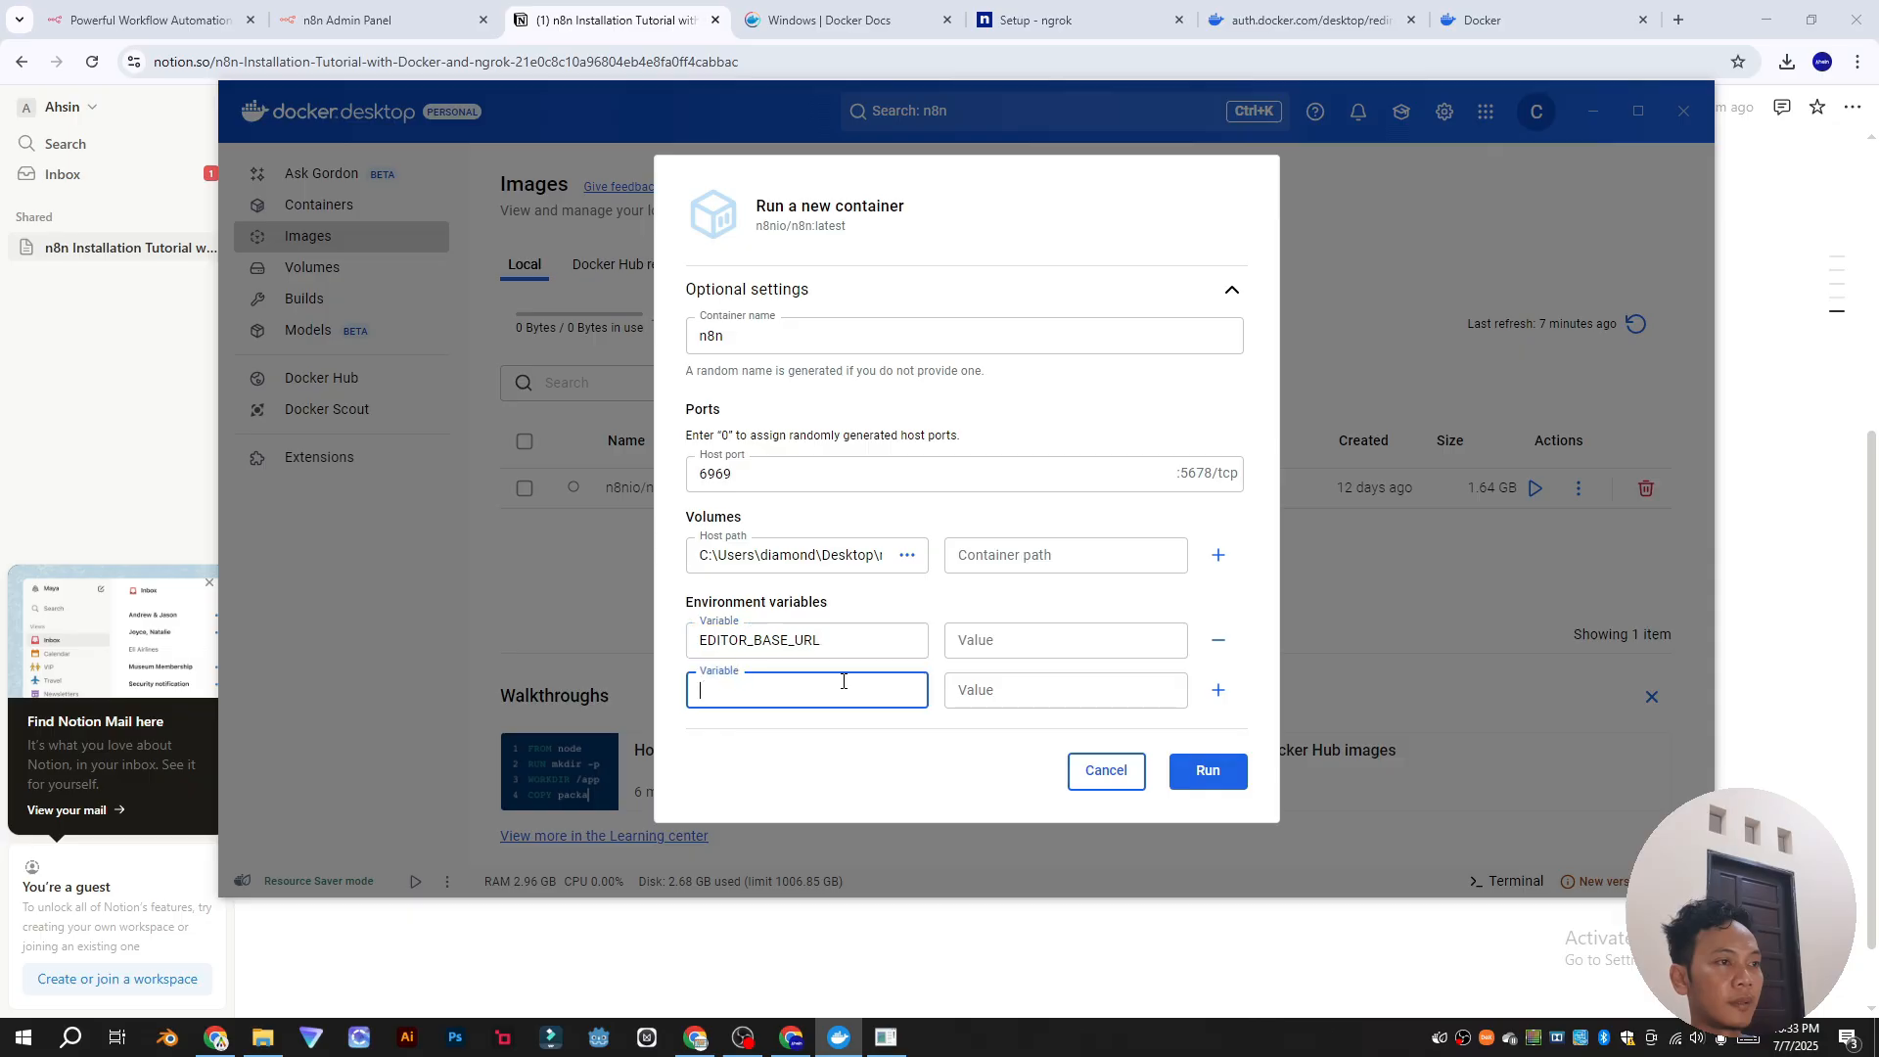
{"action": "key", "text": "alt+Tab"}
{"action": "double_click", "coordinate": [797, 681]}
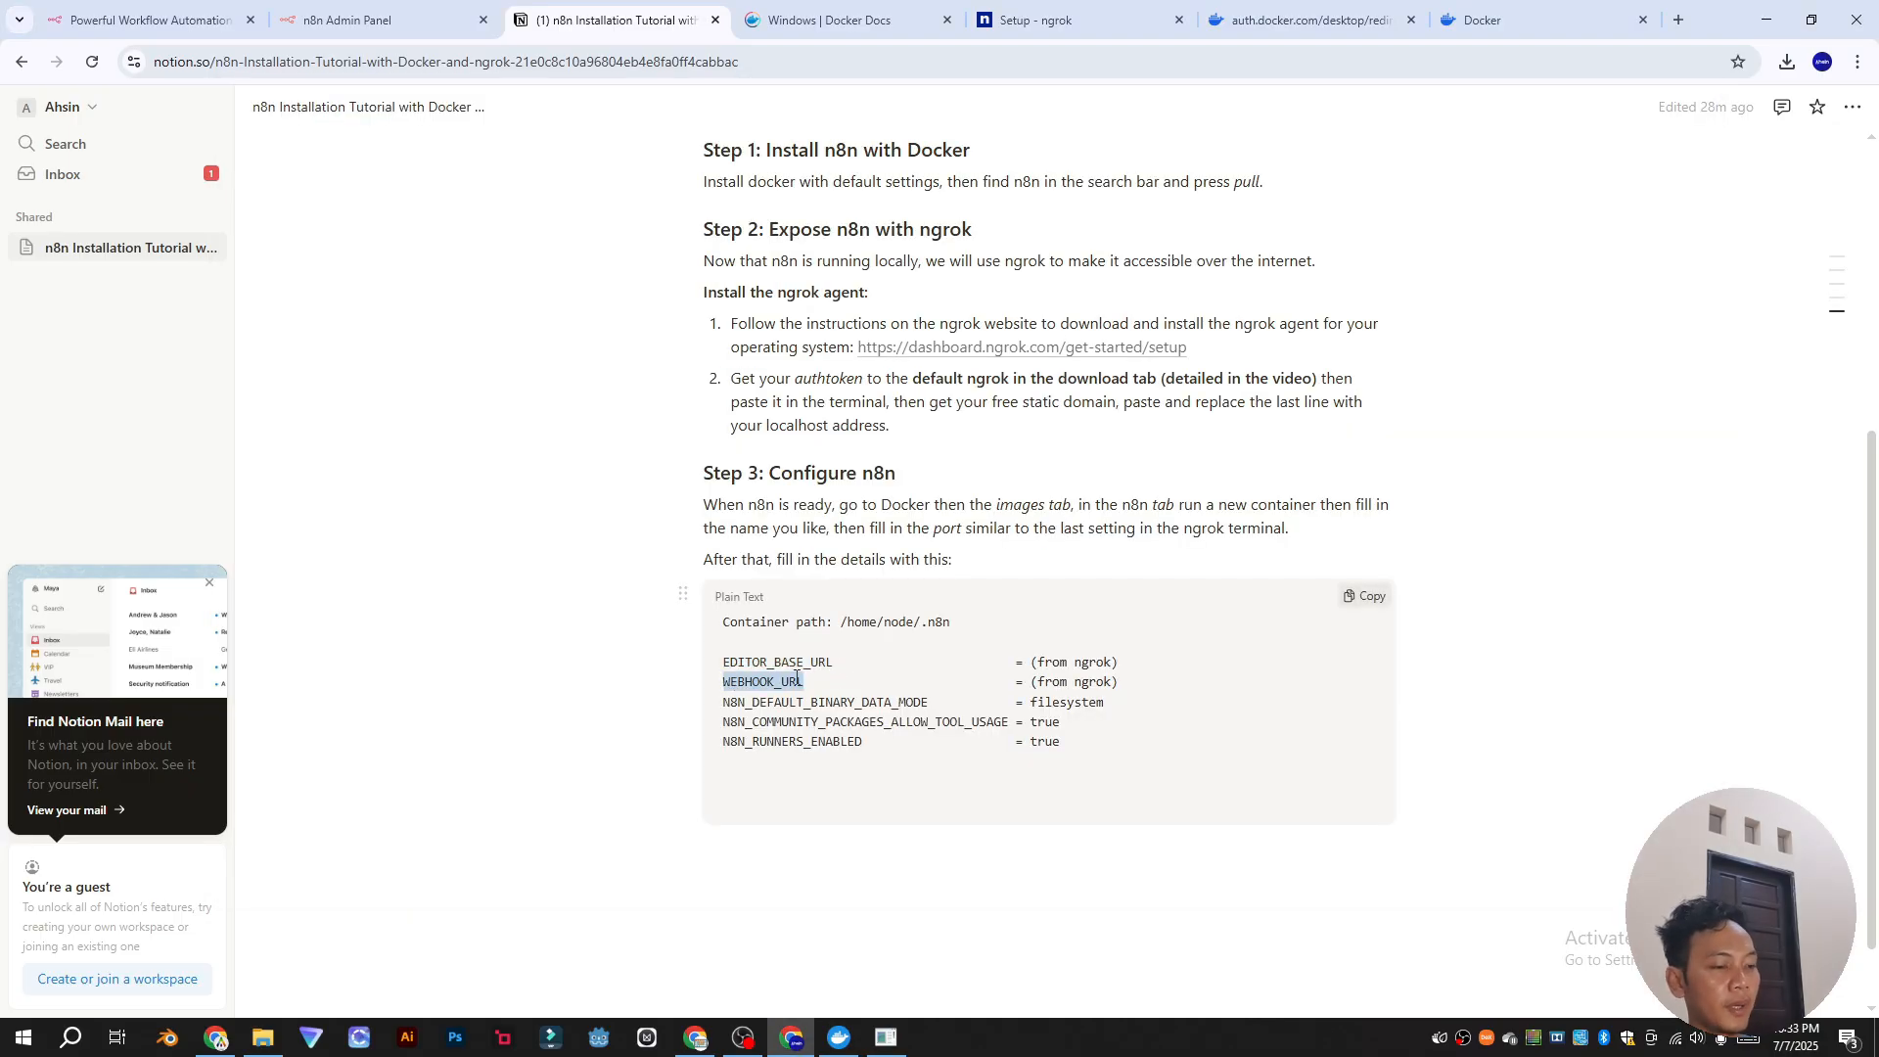
{"action": "key", "text": "alt+Tab"}
{"action": "key", "text": "ctrl+v"}
Step: Add N8N_DEFAULT_BINARY_DATA_MODE and N8N_COMMUNITY_PACKAGES_ALLOW_TOOL_USAGE as the third and fourth variables
{"action": "left_click", "coordinate": [1219, 690]}
{"action": "key", "text": "alt+Tab"}
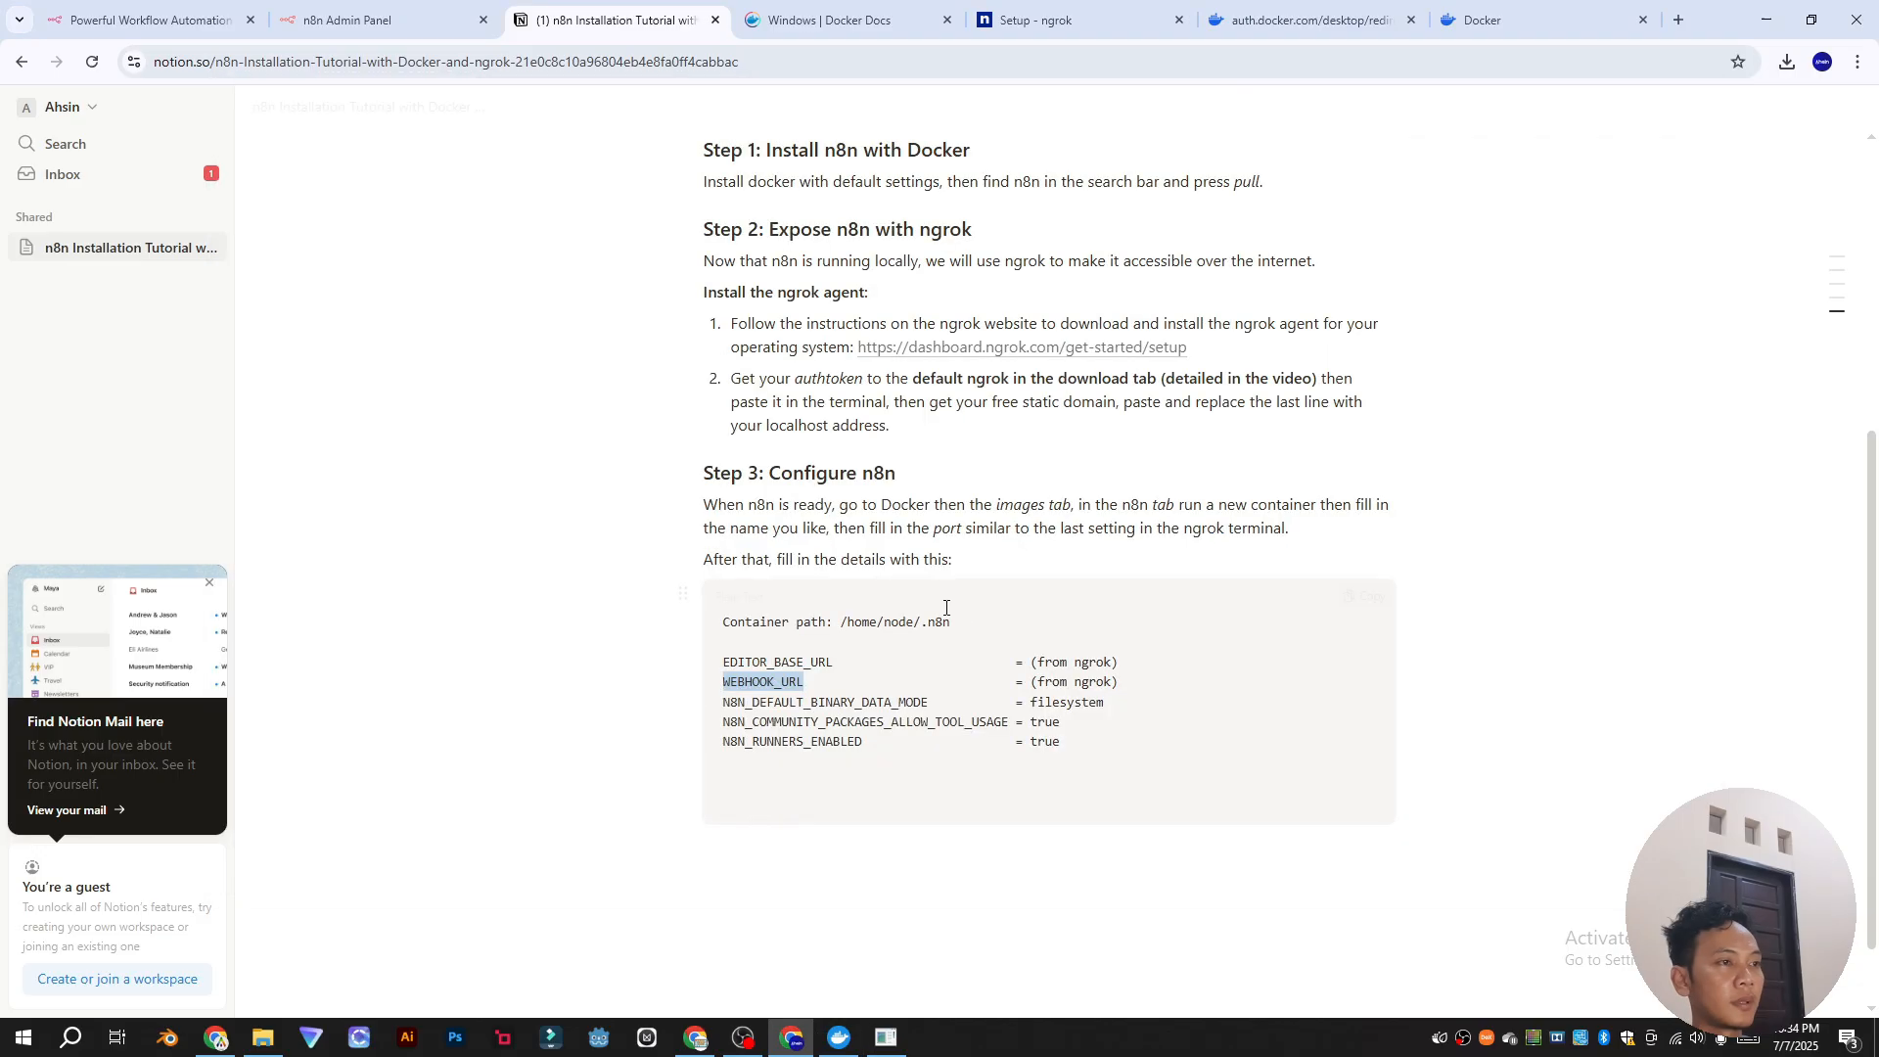
{"action": "left_click_drag", "start_coordinate": [723, 701], "coordinate": [923, 702]}
{"action": "key", "text": "ctrl+c"}
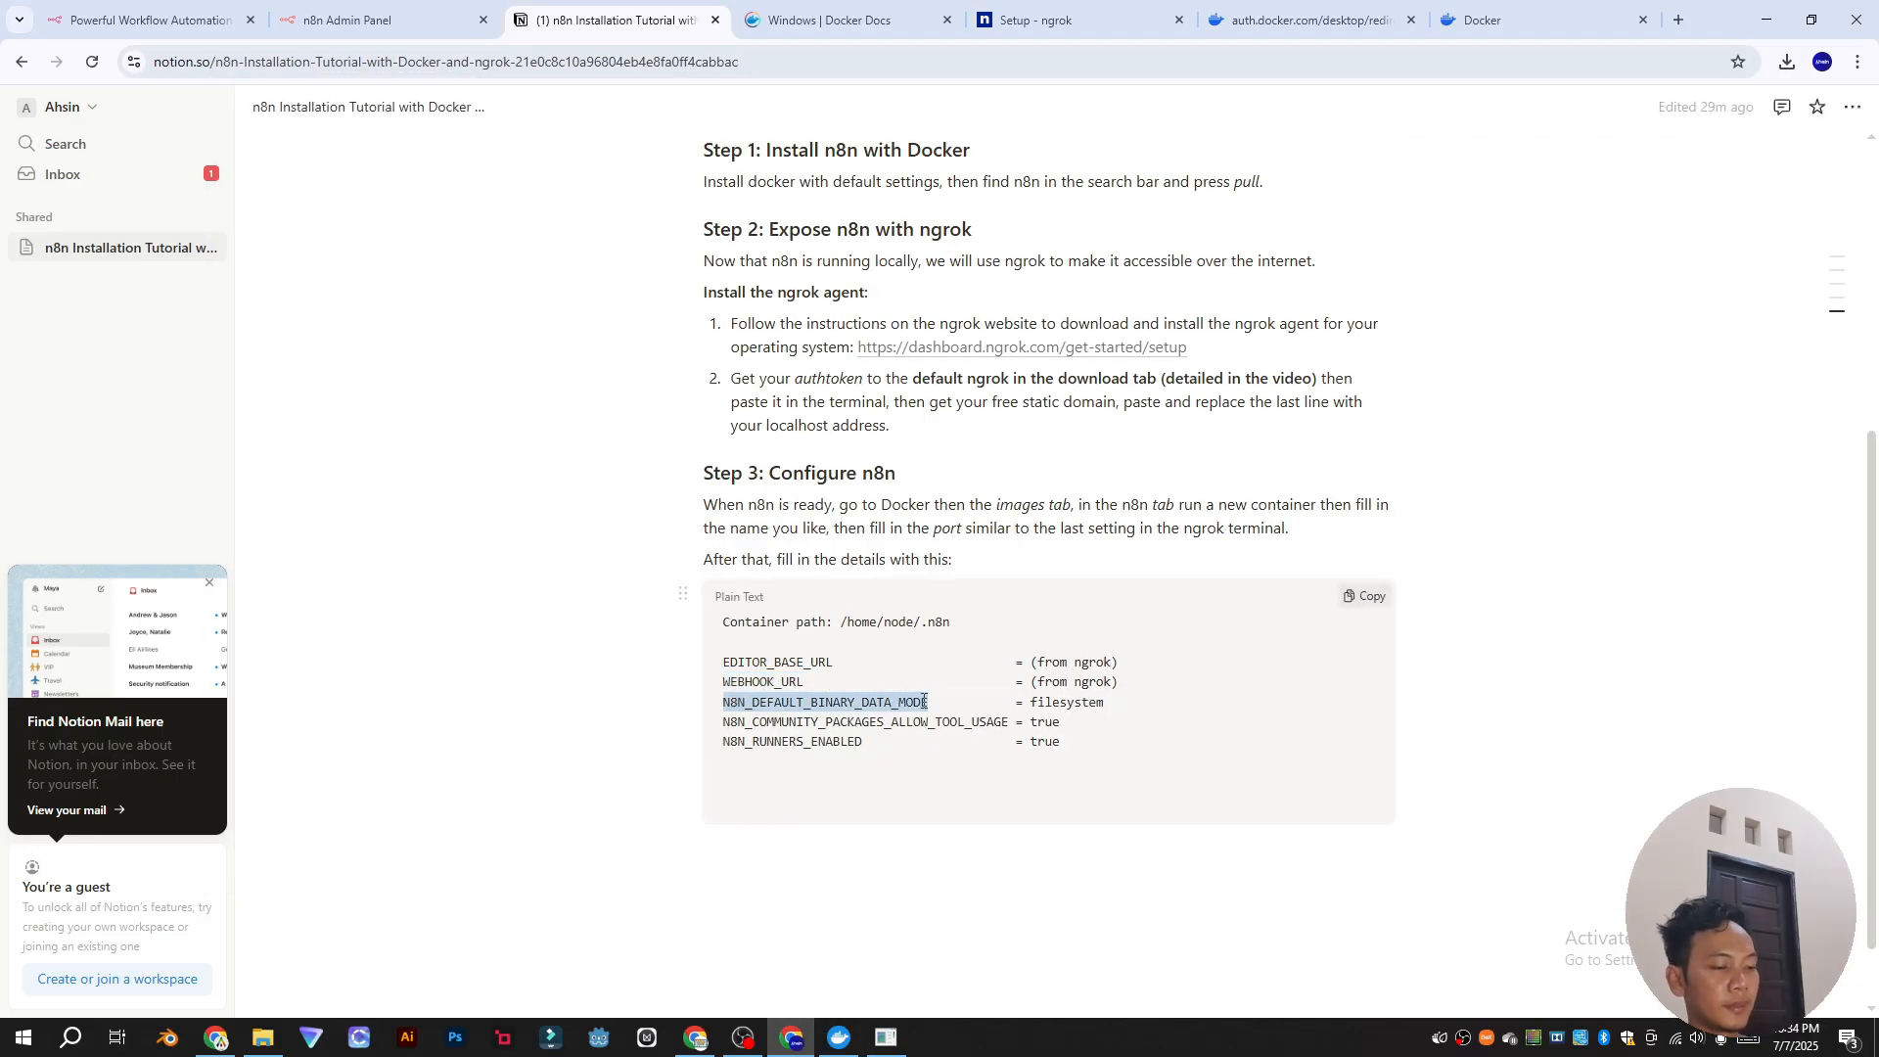
{"action": "key", "text": "alt+Tab"}
{"action": "left_click", "coordinate": [748, 714]}
{"action": "key", "text": "ctrl+v"}
{"action": "left_click", "coordinate": [1218, 714]}
{"action": "key", "text": "alt+Tab"}
{"action": "left_click_drag", "start_coordinate": [723, 722], "coordinate": [941, 729]}
{"action": "key", "text": "ctrl+c"}
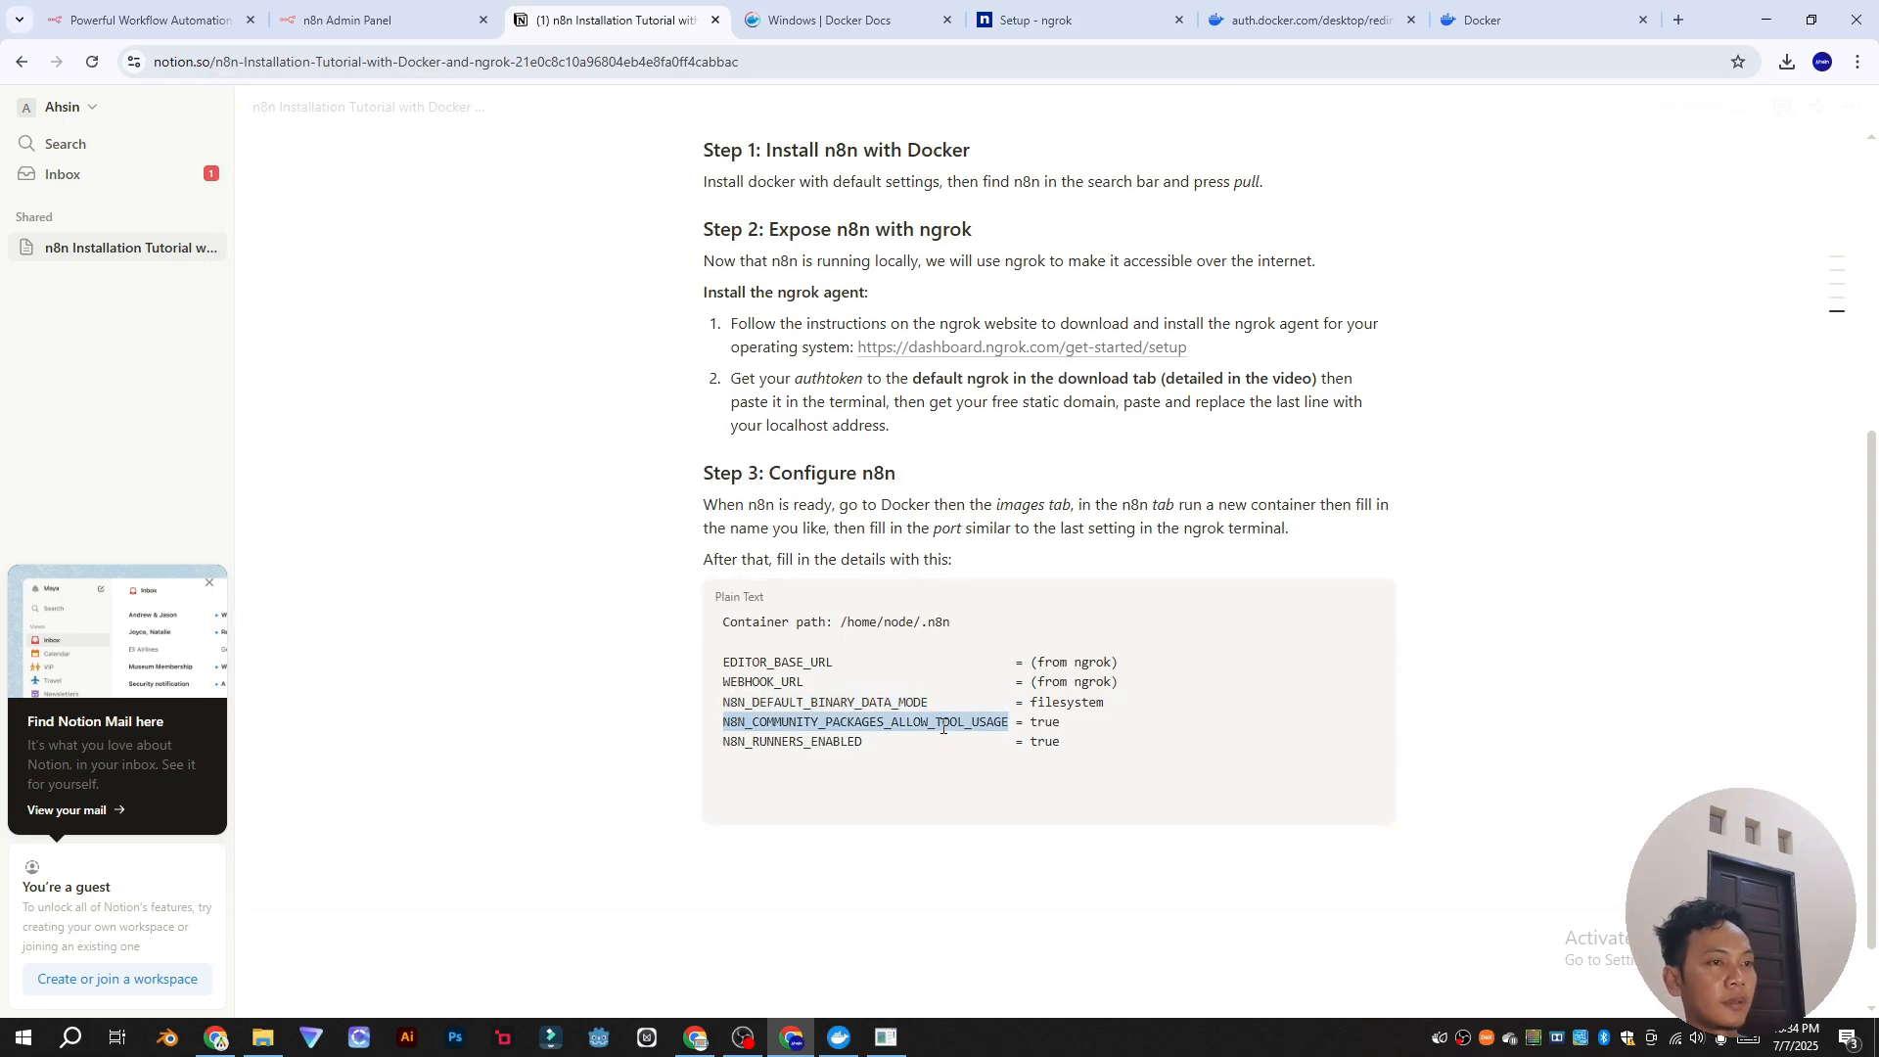
{"action": "key", "text": "alt+Tab"}
{"action": "left_click", "coordinate": [762, 747]}
{"action": "key", "text": "ctrl+v"}
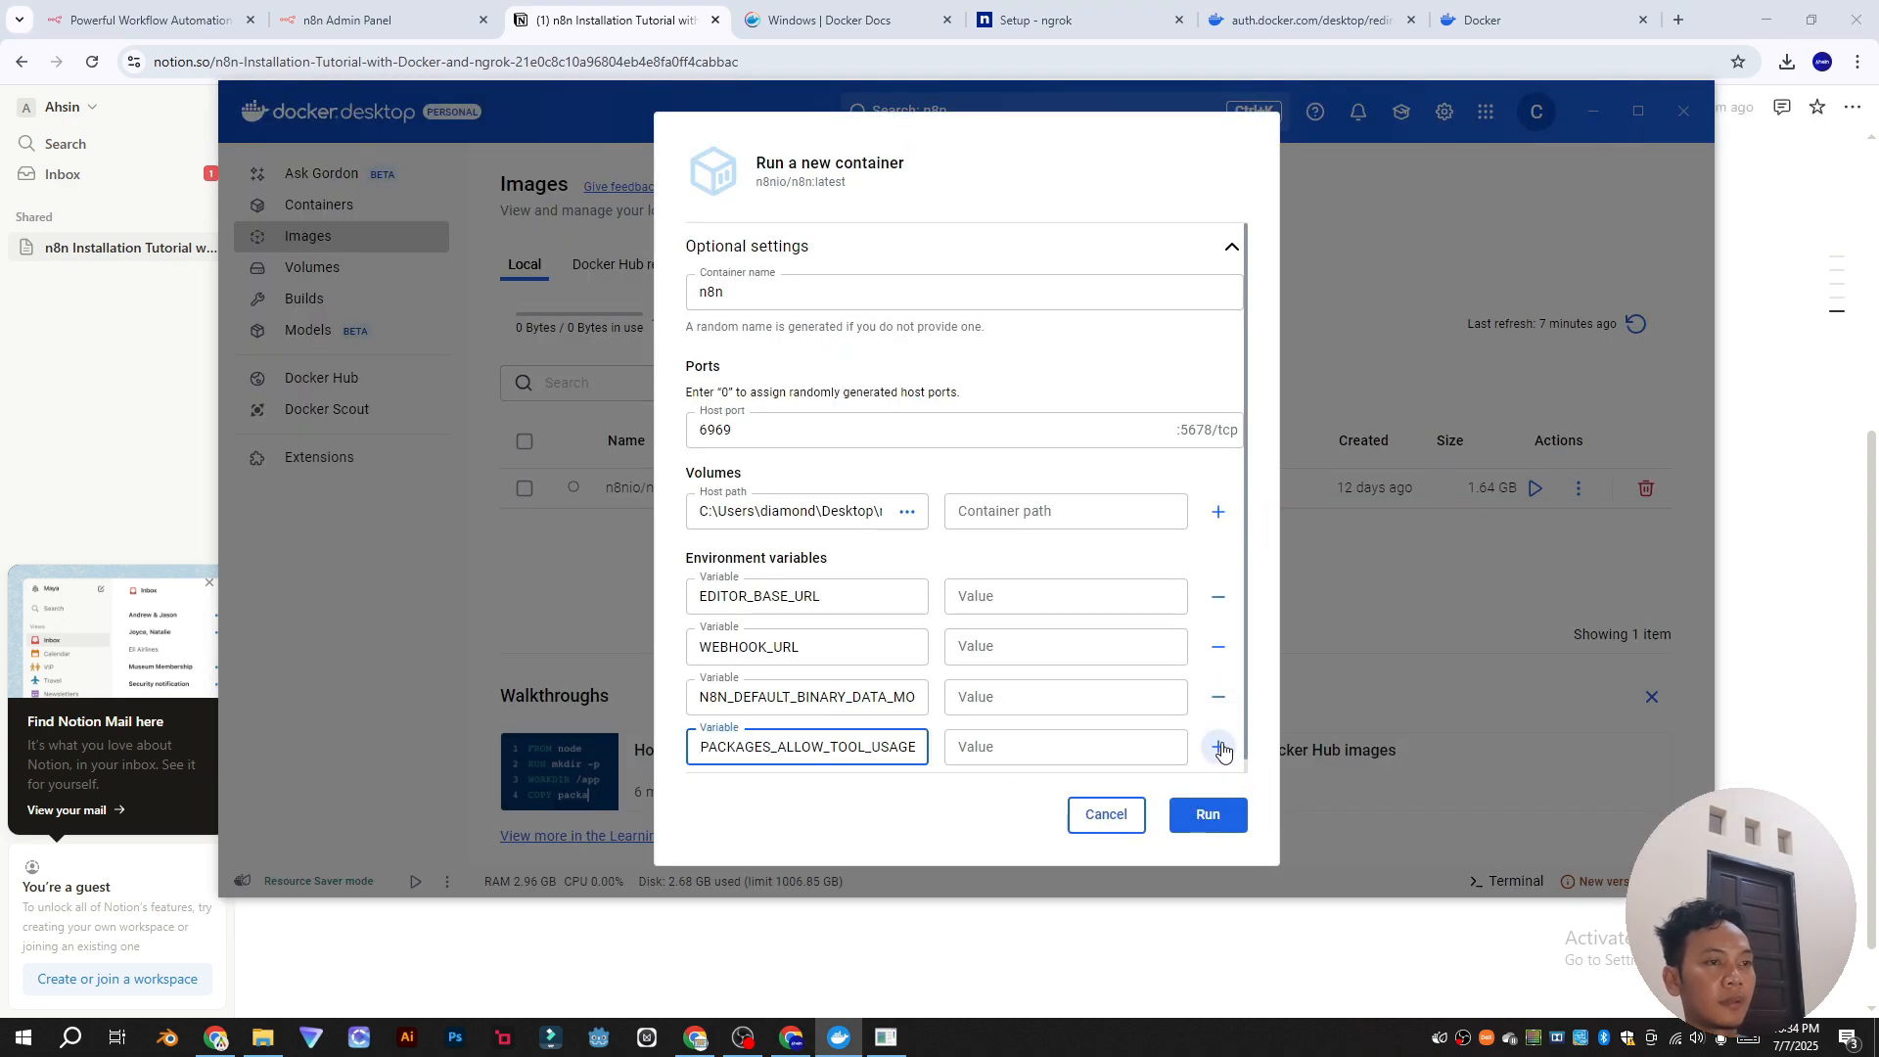
Step: Add N8N_RUNNERS_ENABLED as the fifth environment variable name
{"action": "left_click", "coordinate": [1218, 747]}
{"action": "left_click", "coordinate": [755, 738]}
{"action": "key", "text": "alt+Tab"}
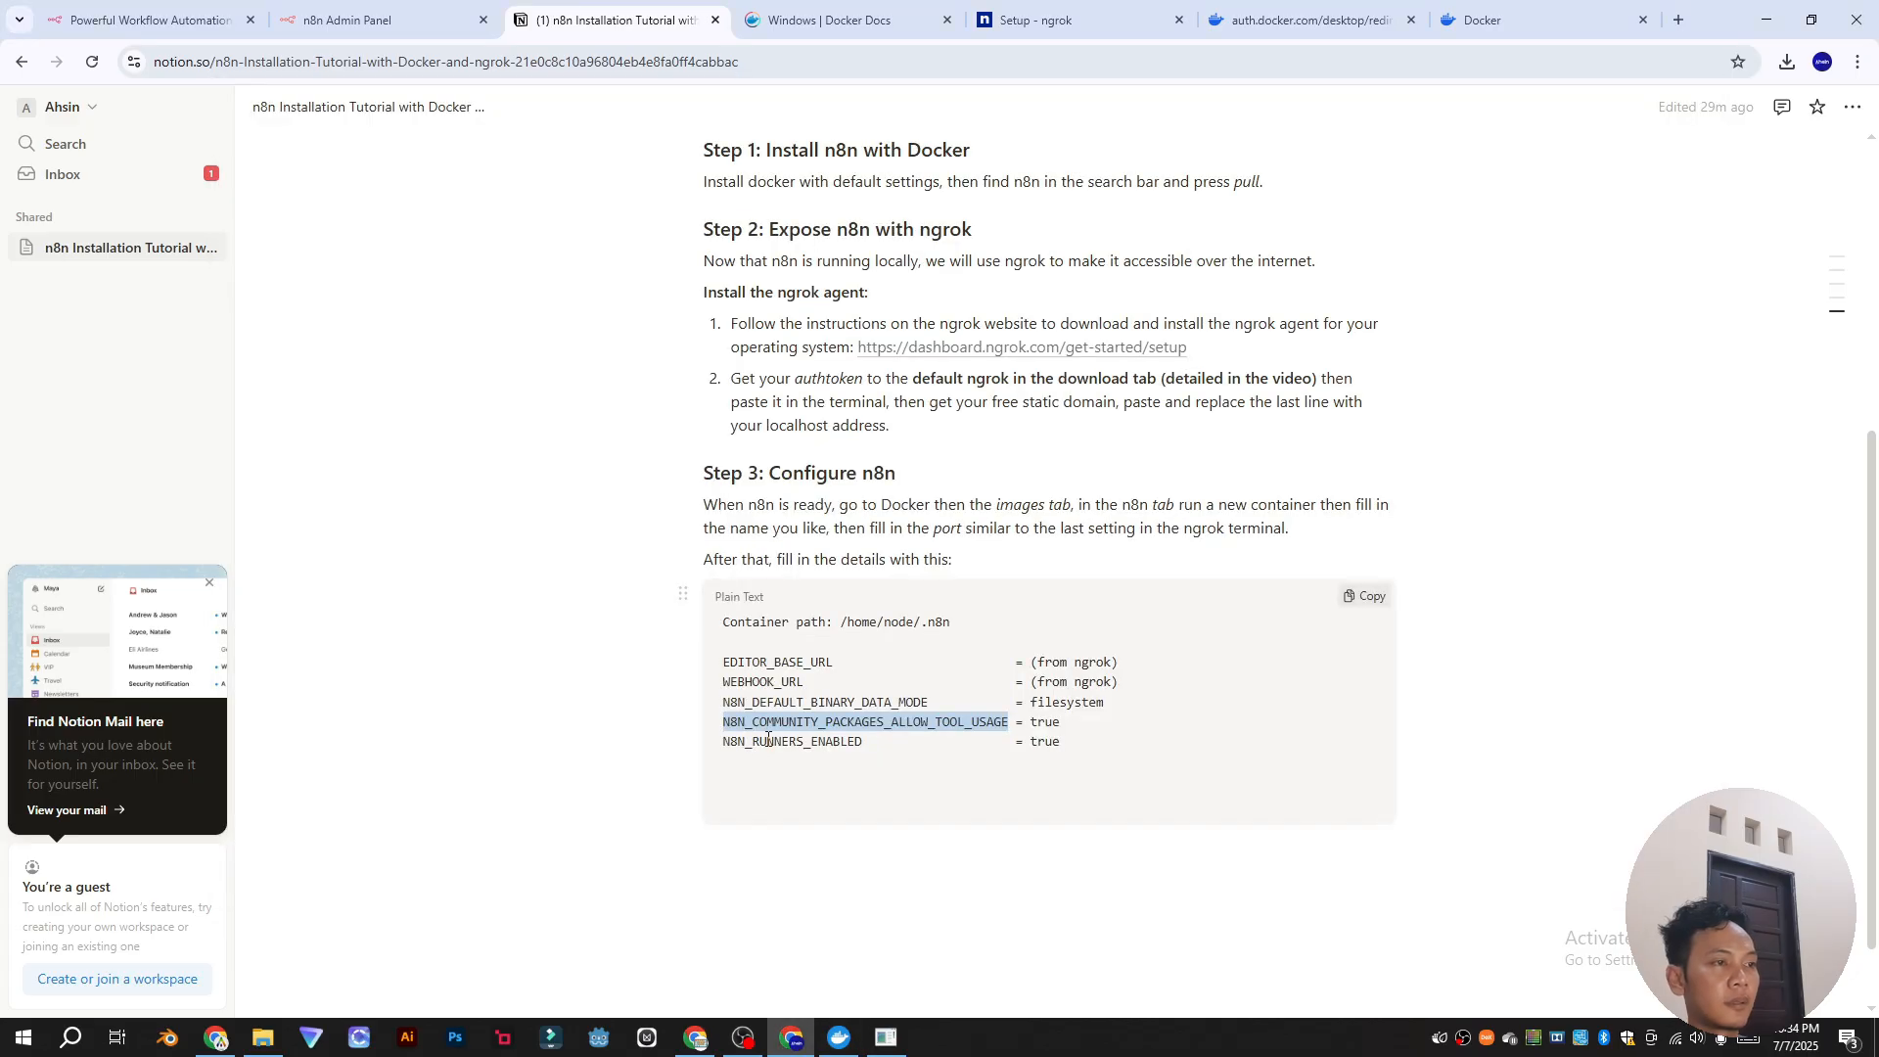
{"action": "double_click", "coordinate": [804, 741]}
{"action": "key", "text": "ctrl+c"}
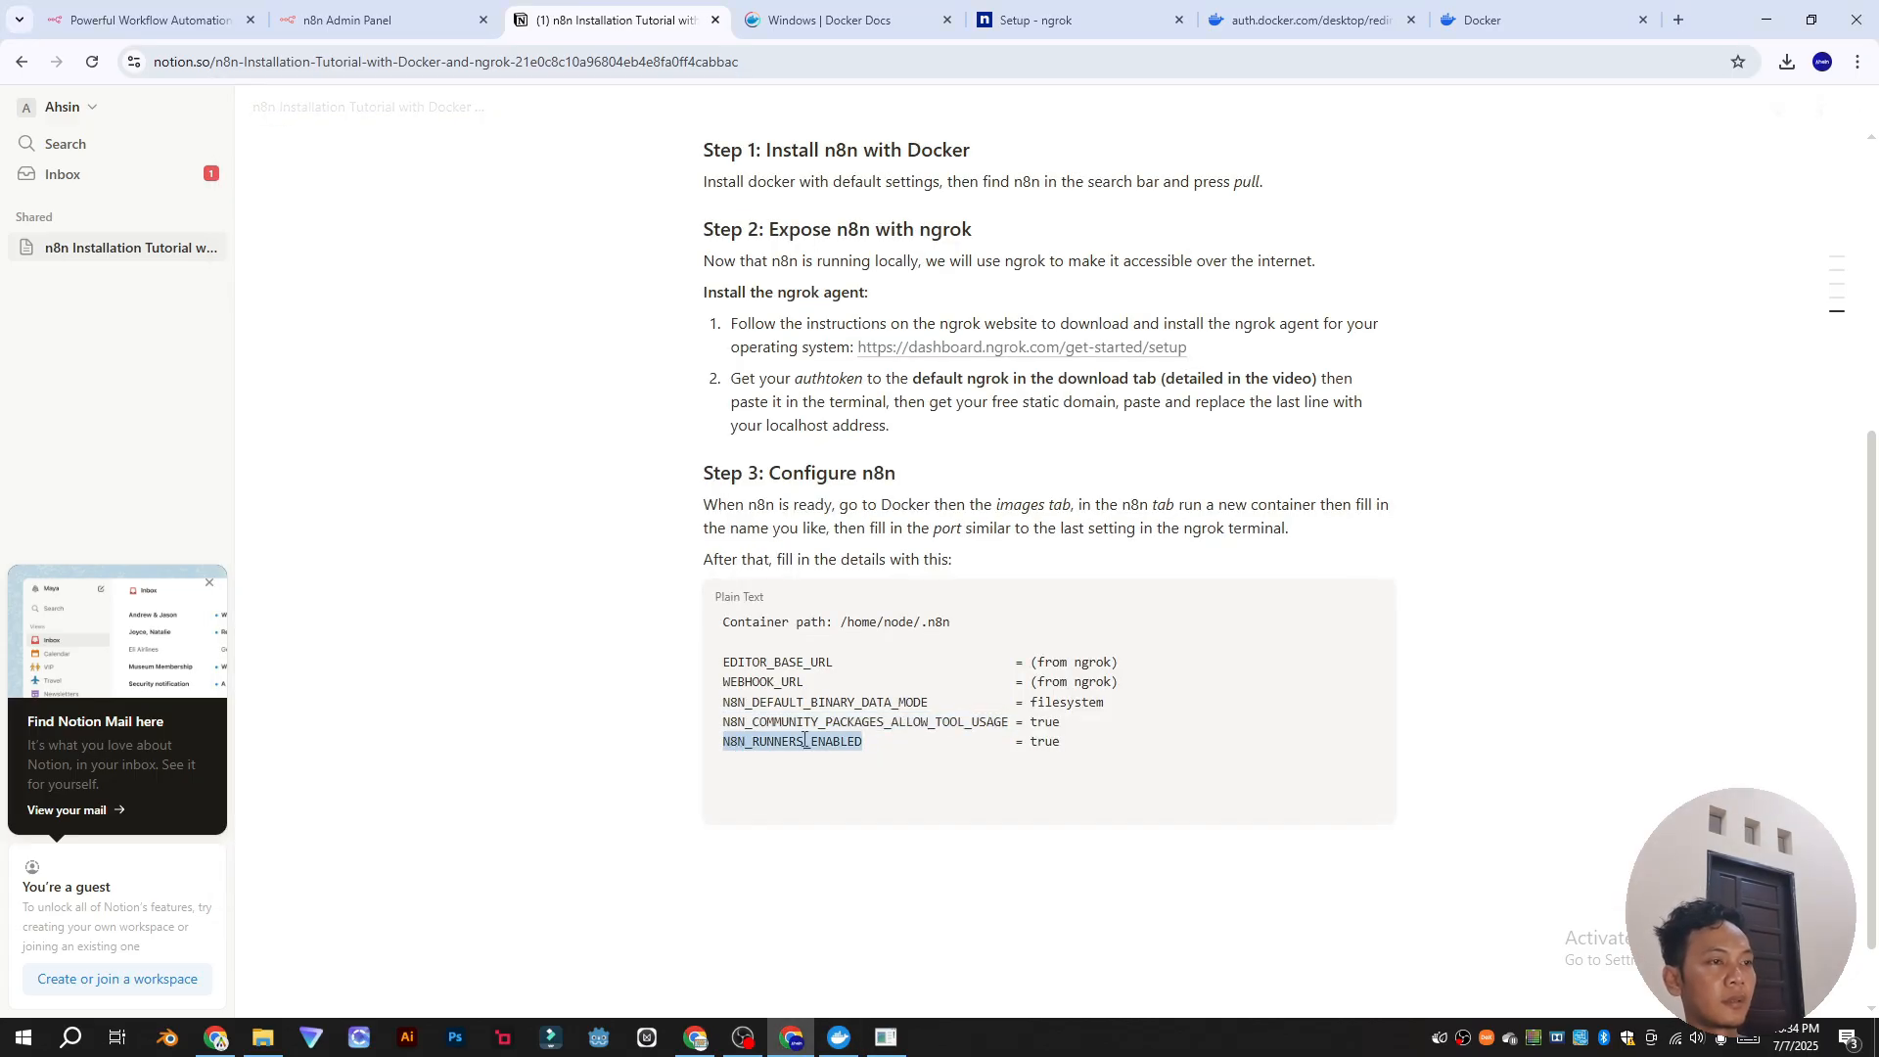
{"action": "key", "text": "alt+Tab"}
{"action": "key", "text": "ctrl+v"}
Step: Set the volume's container path to /home/node/.n8n
{"action": "left_click", "coordinate": [1018, 448]}
{"action": "key", "text": "alt+Tab"}
{"action": "left_click_drag", "start_coordinate": [950, 623], "coordinate": [848, 623]}
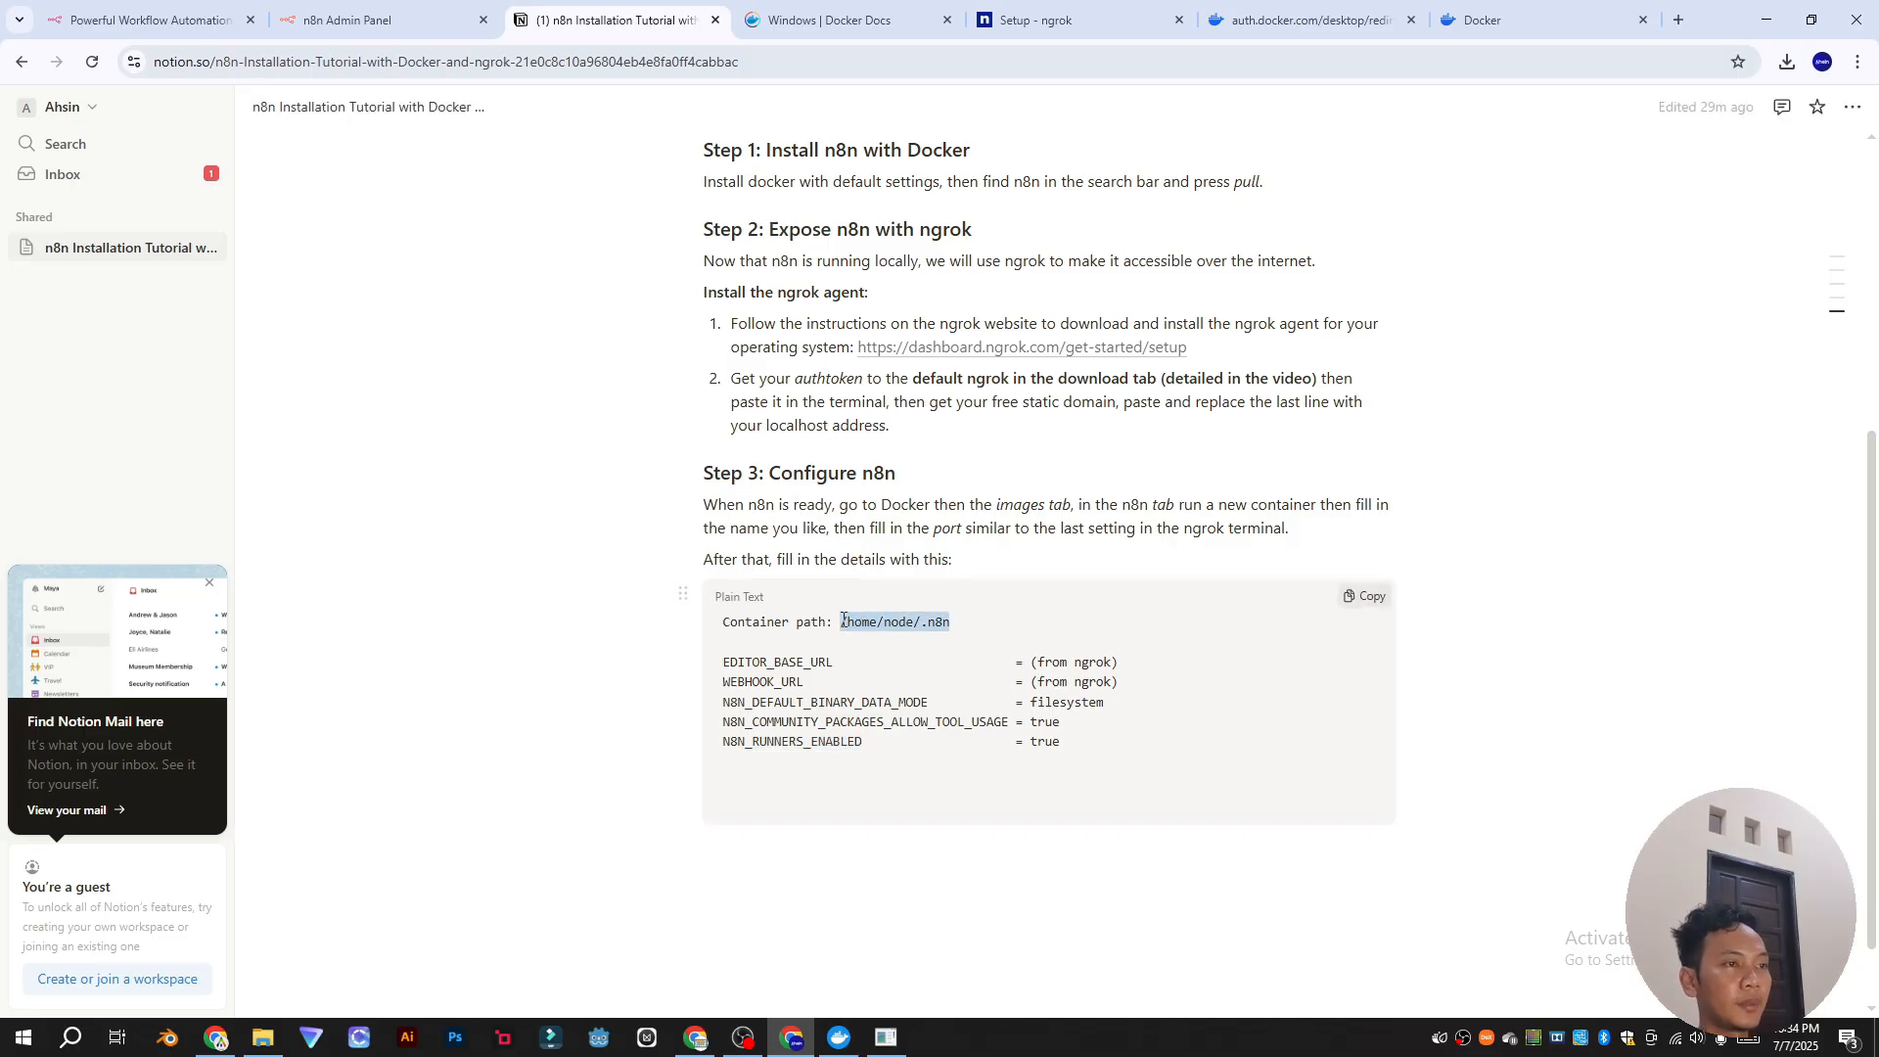
{"action": "key", "text": "ctrl+c"}
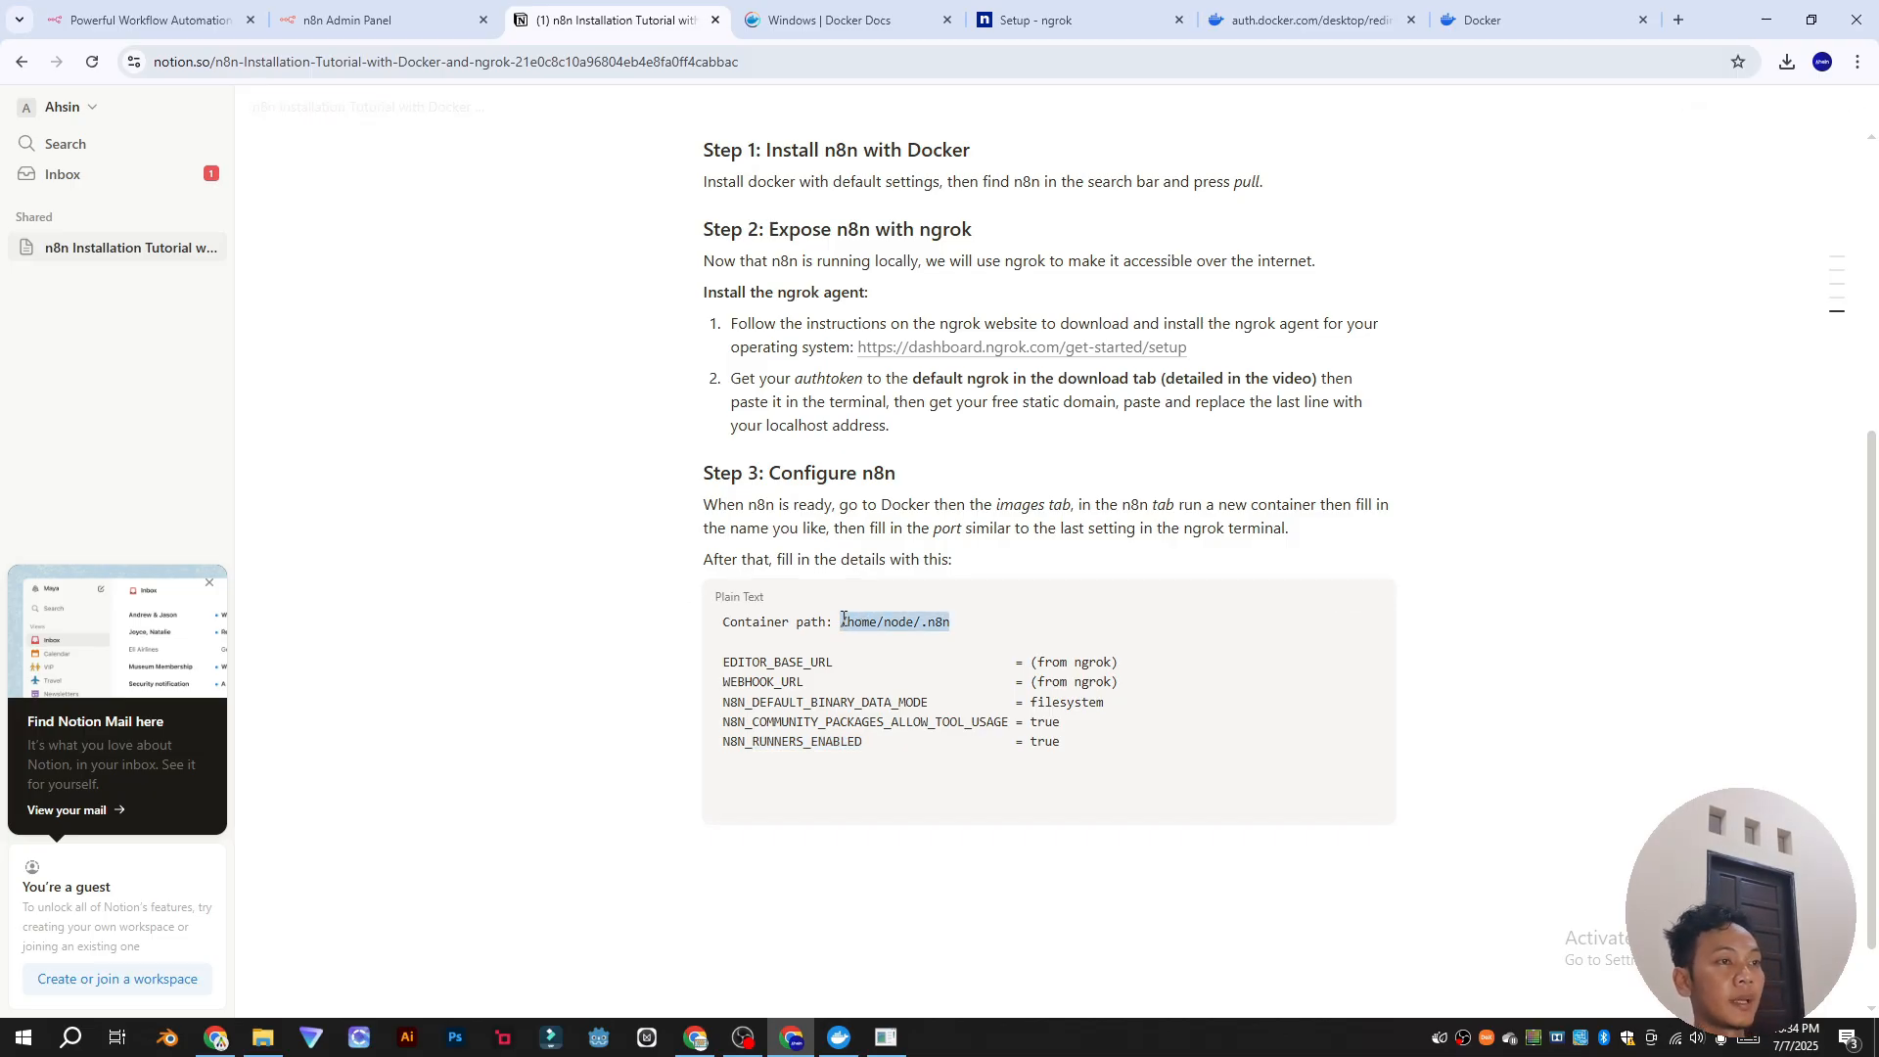
{"action": "key", "text": "alt+Tab"}
{"action": "key", "text": "ctrl+v"}
{"action": "left_click", "coordinate": [988, 533]}
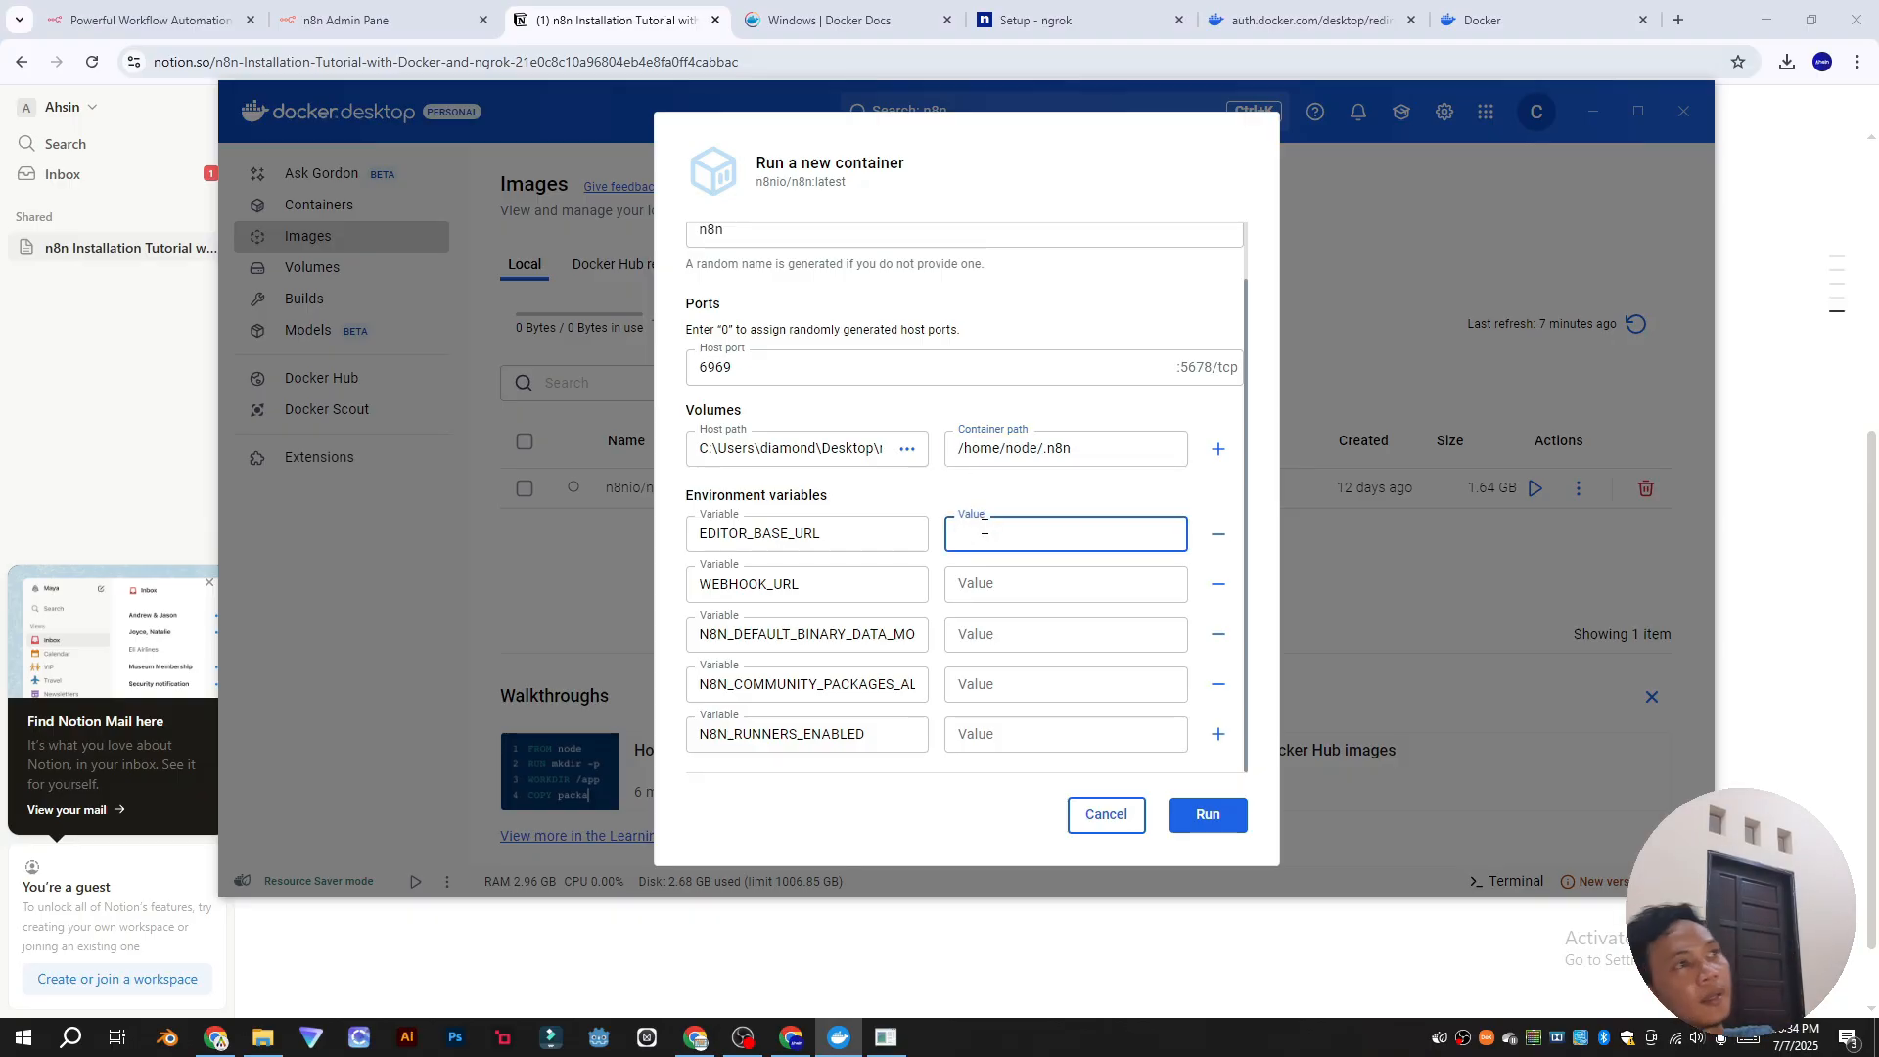
Step: Copy the ngrok static domain and paste it as both EDITOR_BASE_URL and WEBHOOK_URL values
{"action": "left_click", "coordinate": [620, 13]}
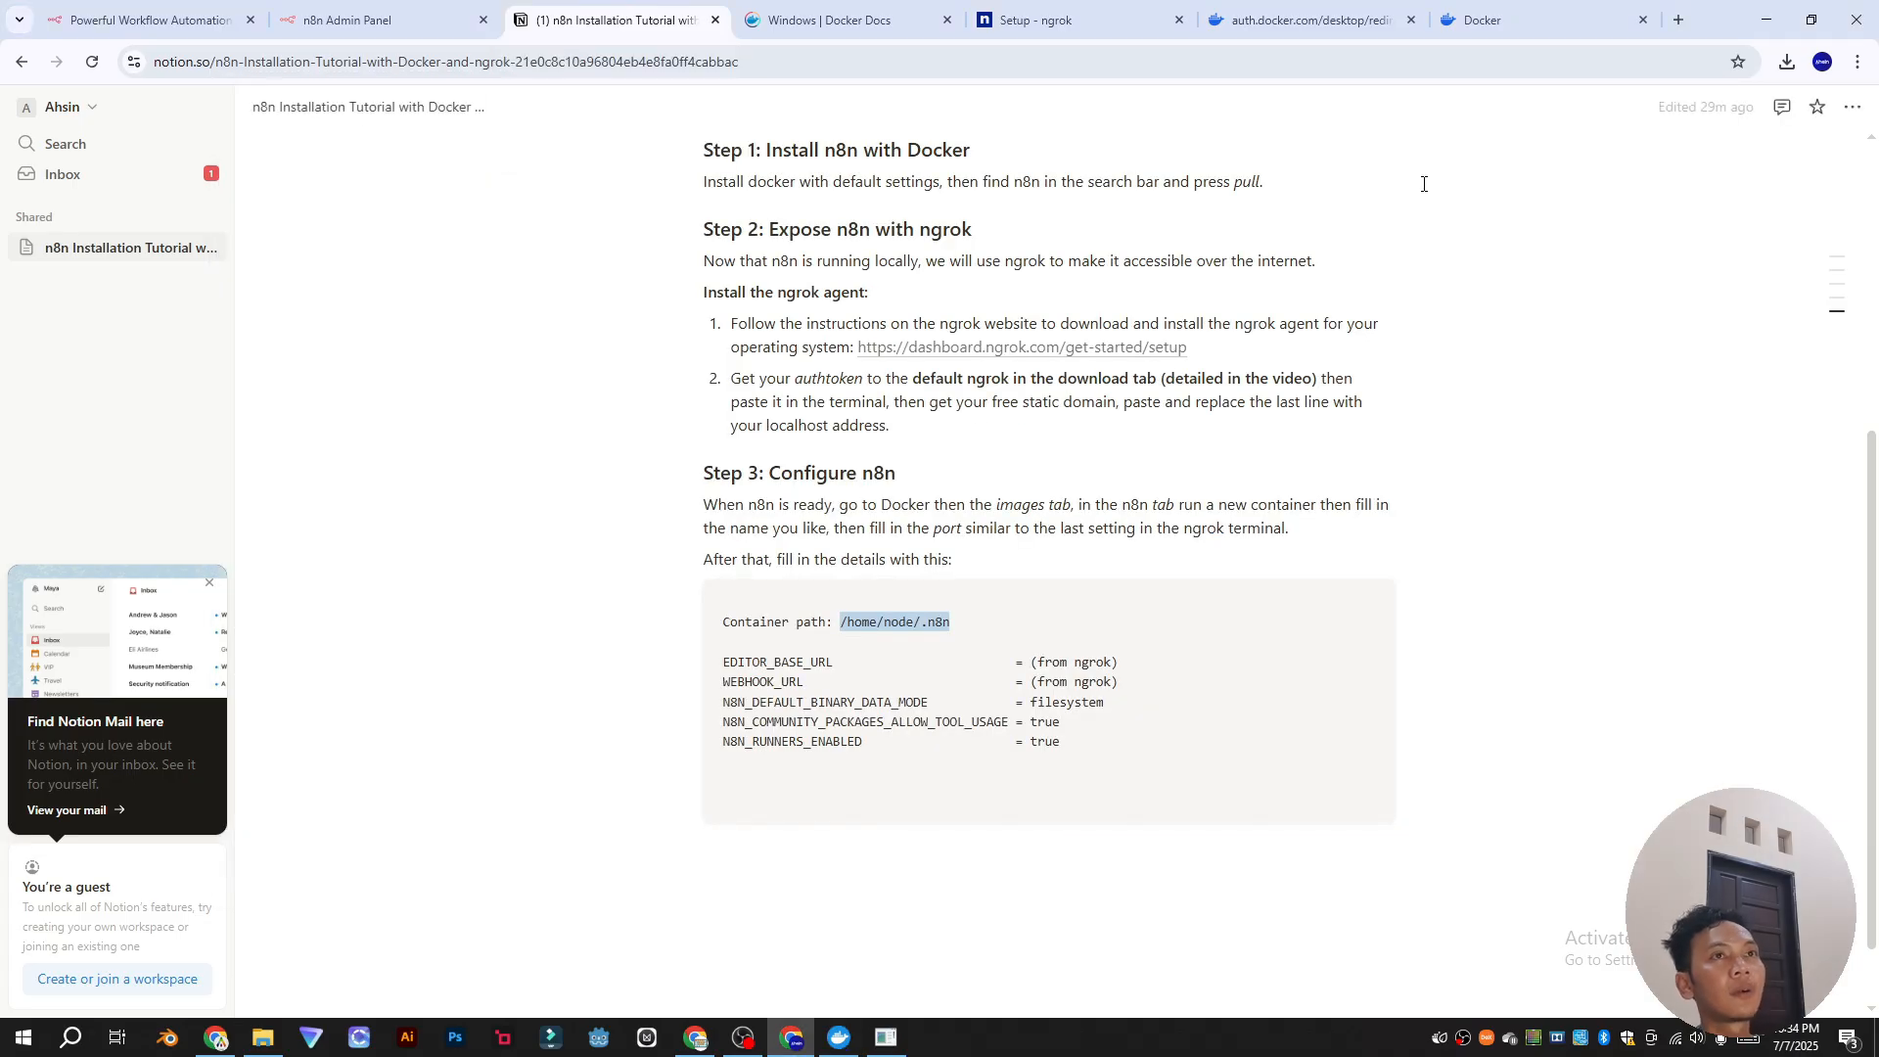
{"action": "left_click", "coordinate": [1043, 7]}
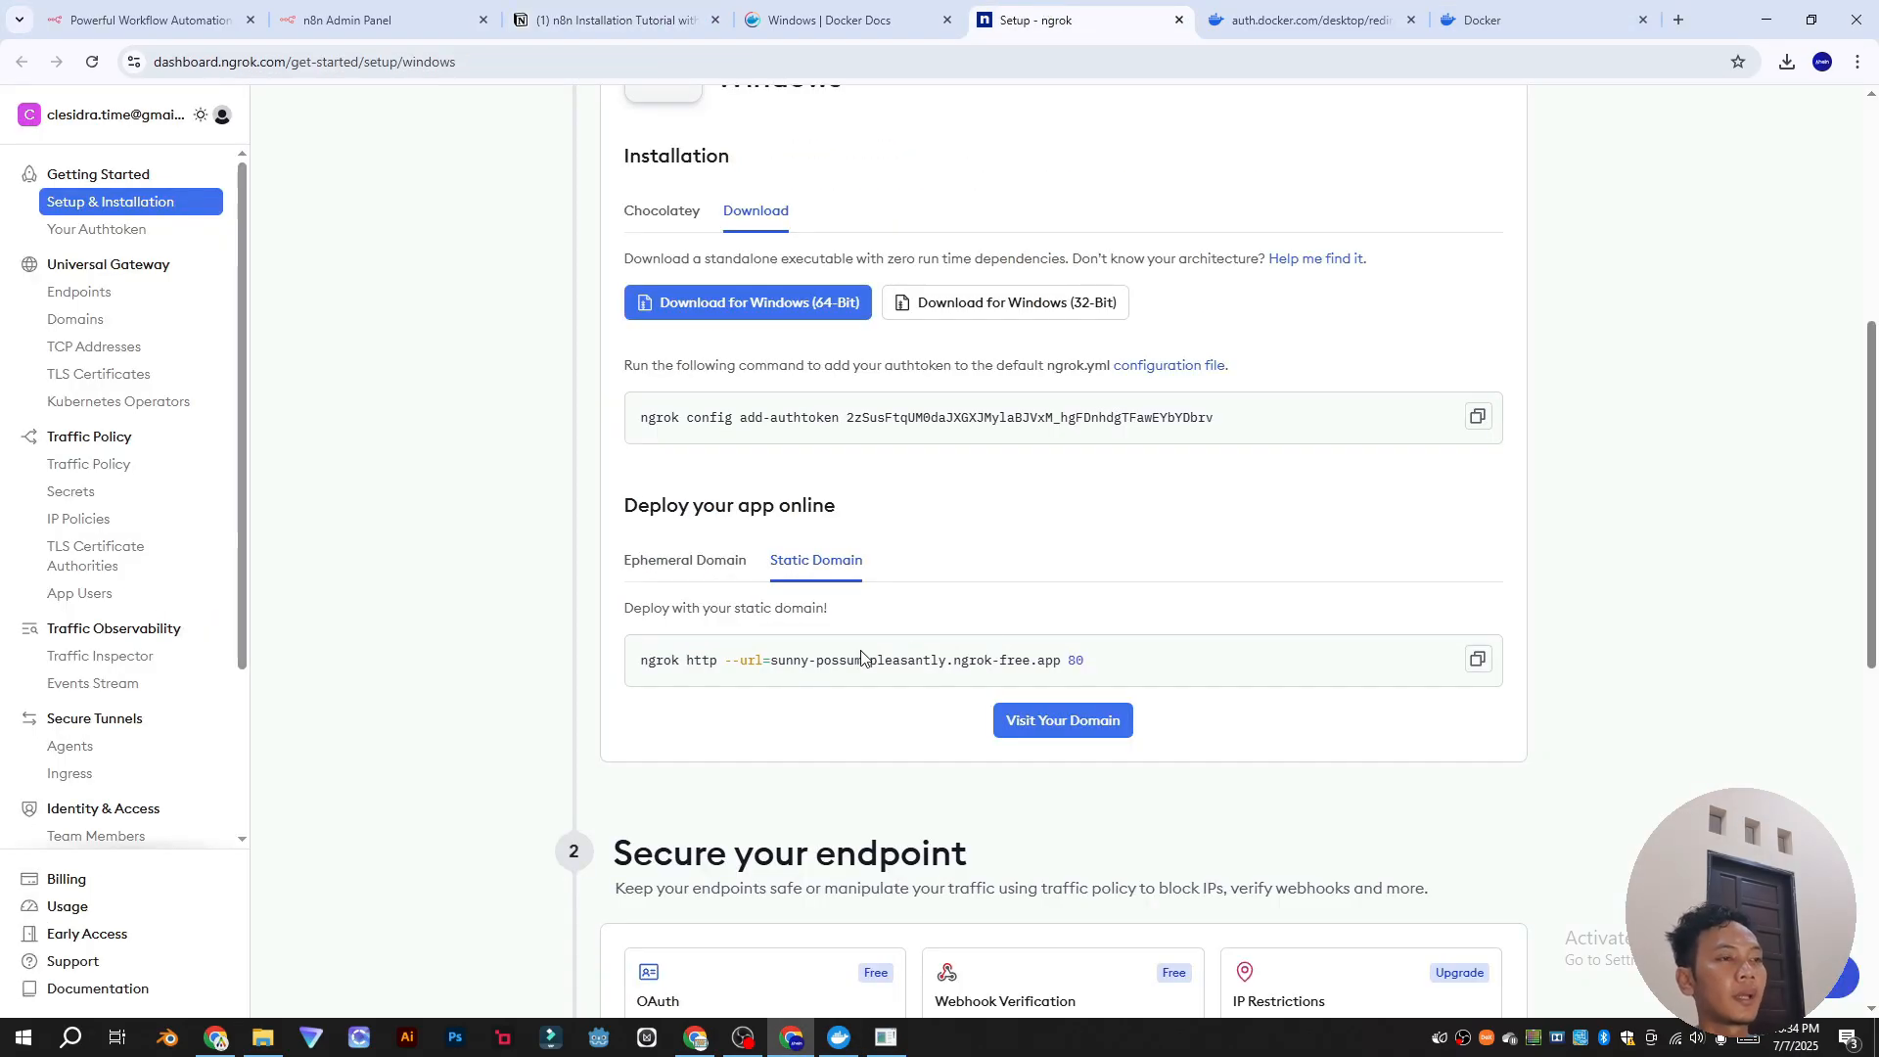
{"action": "left_click_drag", "start_coordinate": [772, 660], "coordinate": [1059, 652]}
{"action": "mouse_move", "coordinate": [874, 1040]}
{"action": "left_click", "coordinate": [839, 1037]}
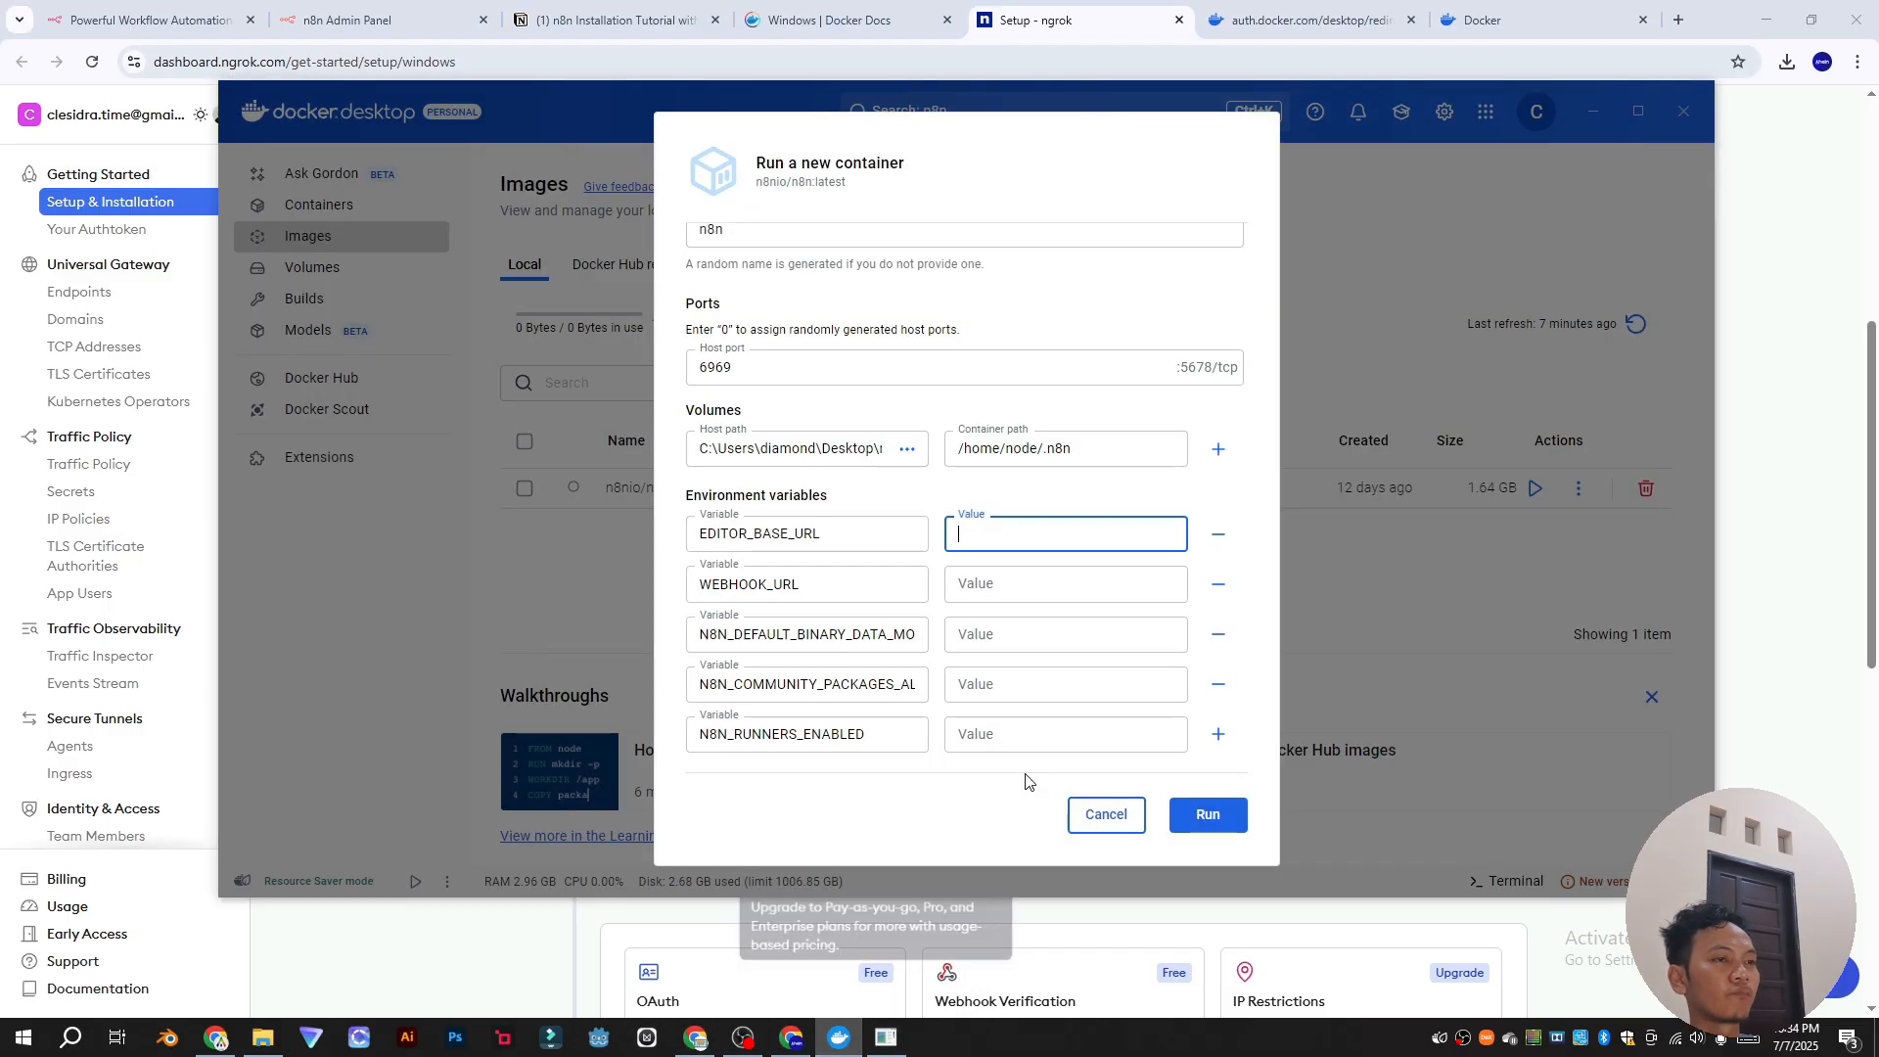
{"action": "key", "text": "ctrl+v"}
{"action": "left_click", "coordinate": [1042, 583]}
{"action": "key", "text": "ctrl+v"}
Step: Set the N8N_DEFAULT_BINARY_DATA_MODE value to filesystem
{"action": "left_click", "coordinate": [1037, 644]}
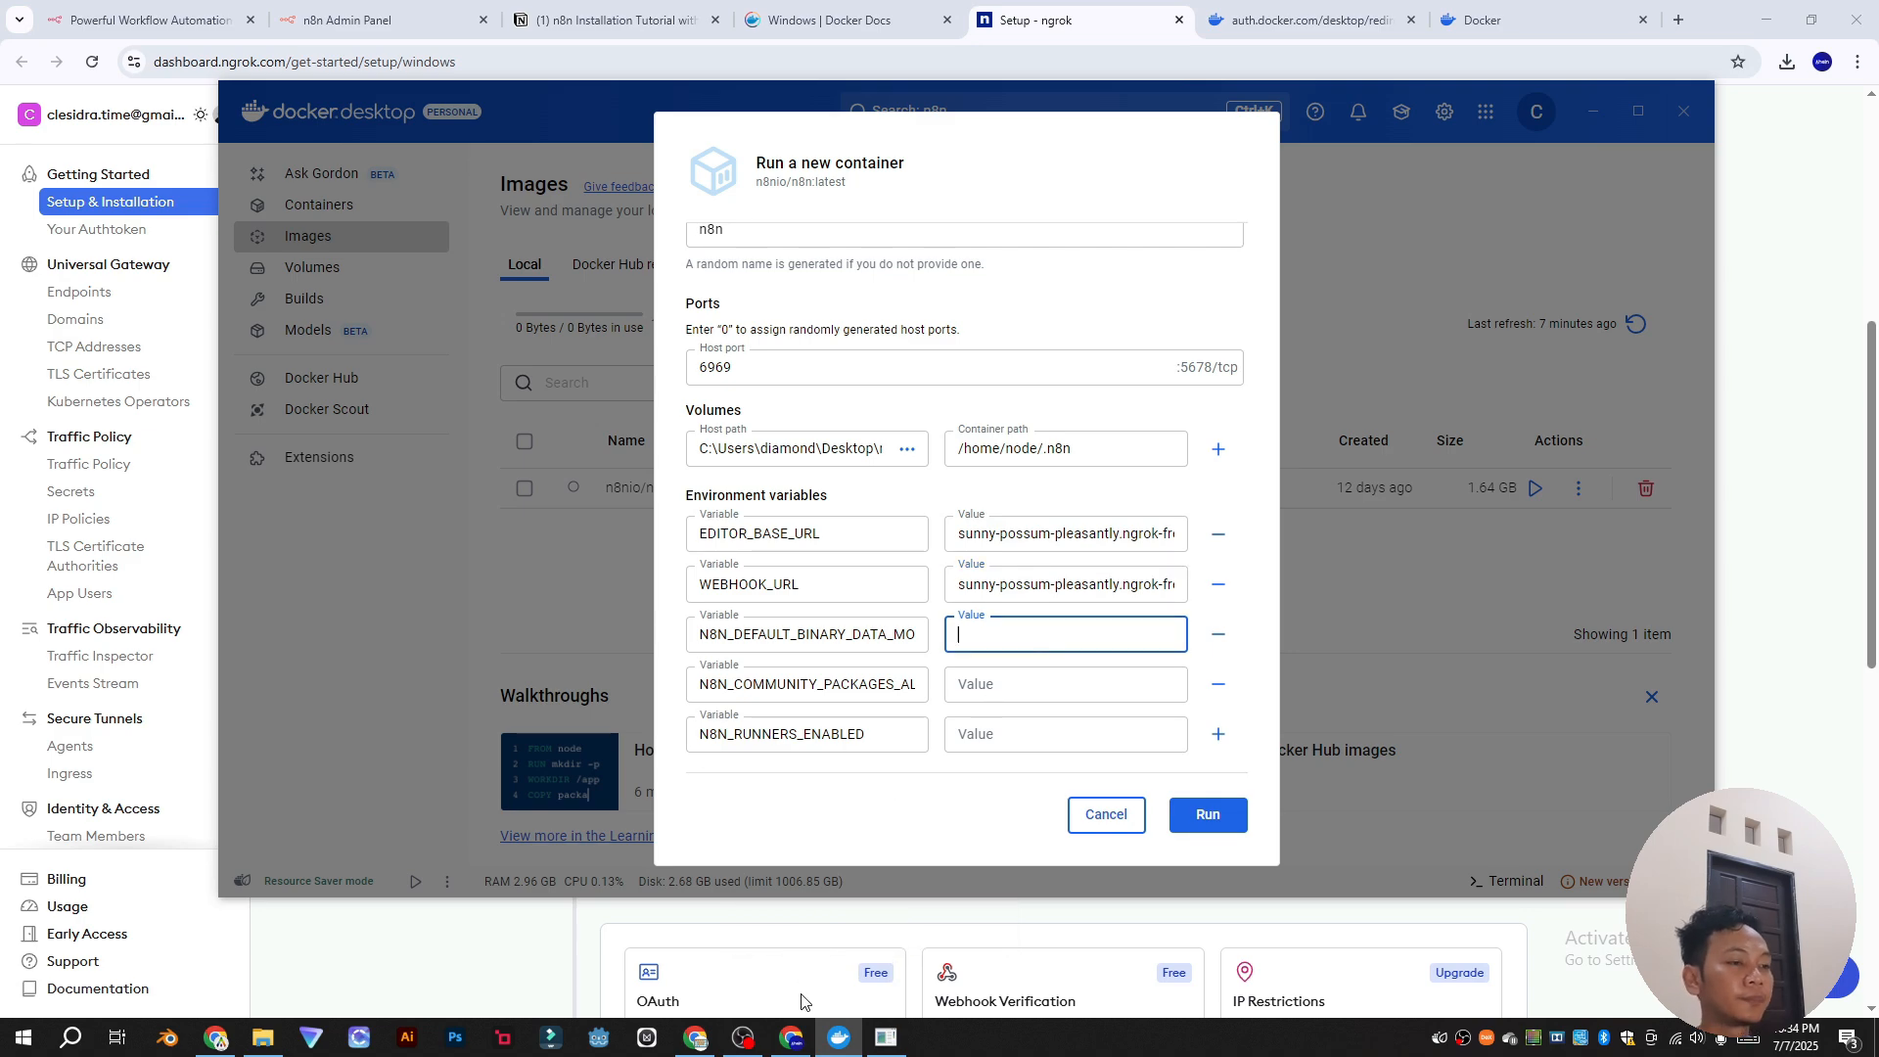
{"action": "left_click", "coordinate": [790, 1049]}
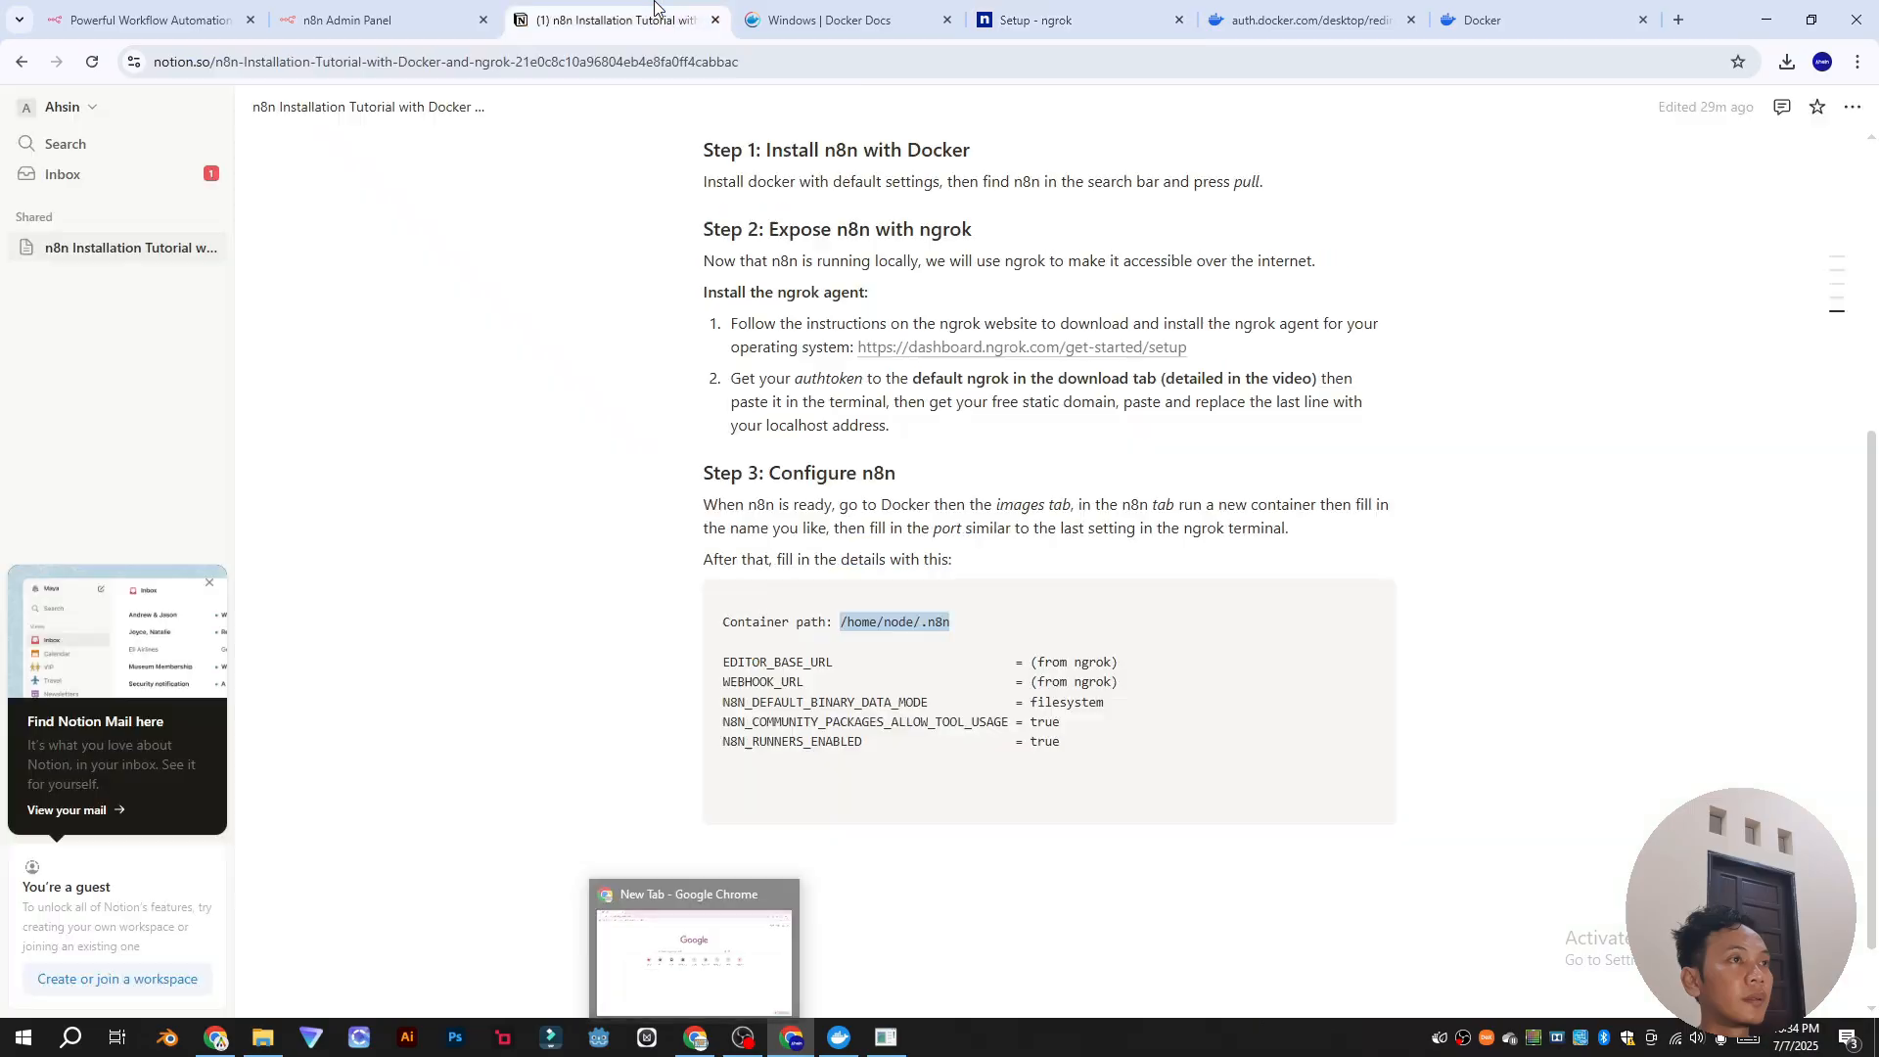
{"action": "left_click", "coordinate": [696, 945]}
{"action": "double_click", "coordinate": [1060, 702]}
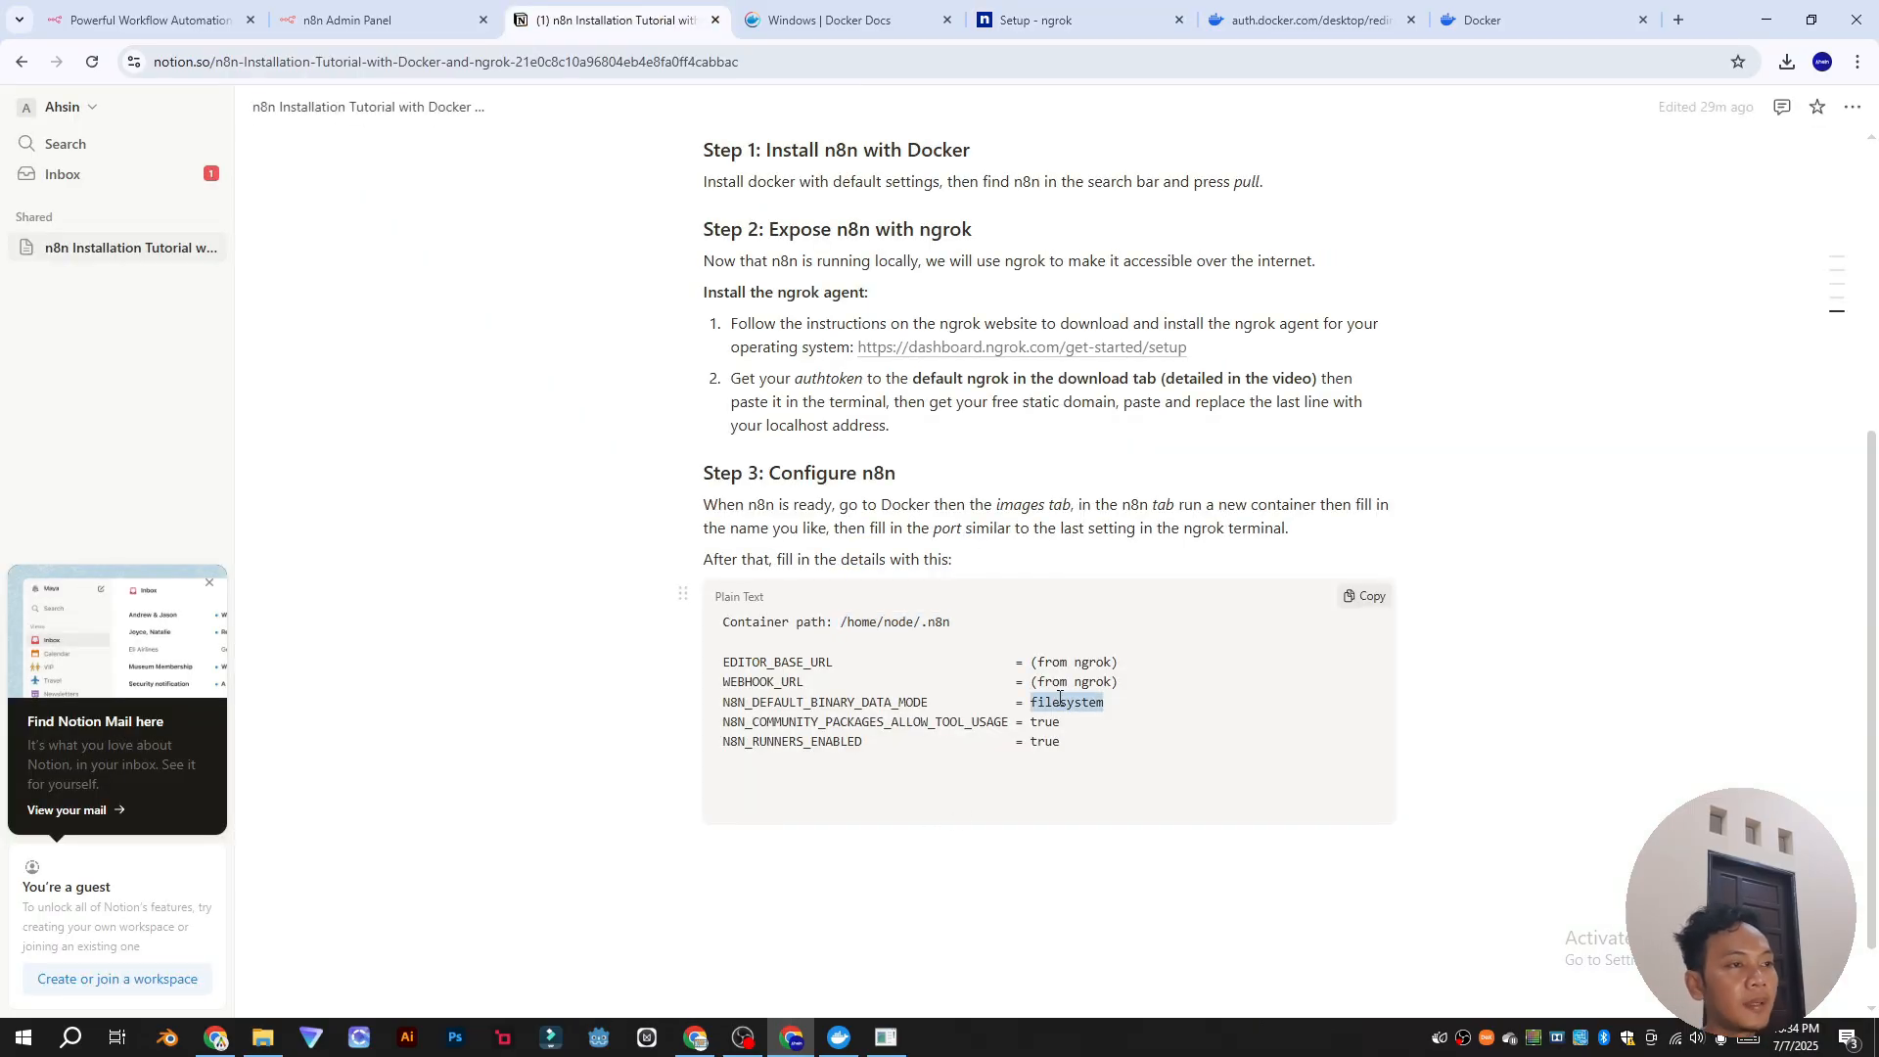
{"action": "key", "text": "ctrl+c"}
{"action": "key", "text": "alt+Tab"}
{"action": "key", "text": "ctrl+v"}
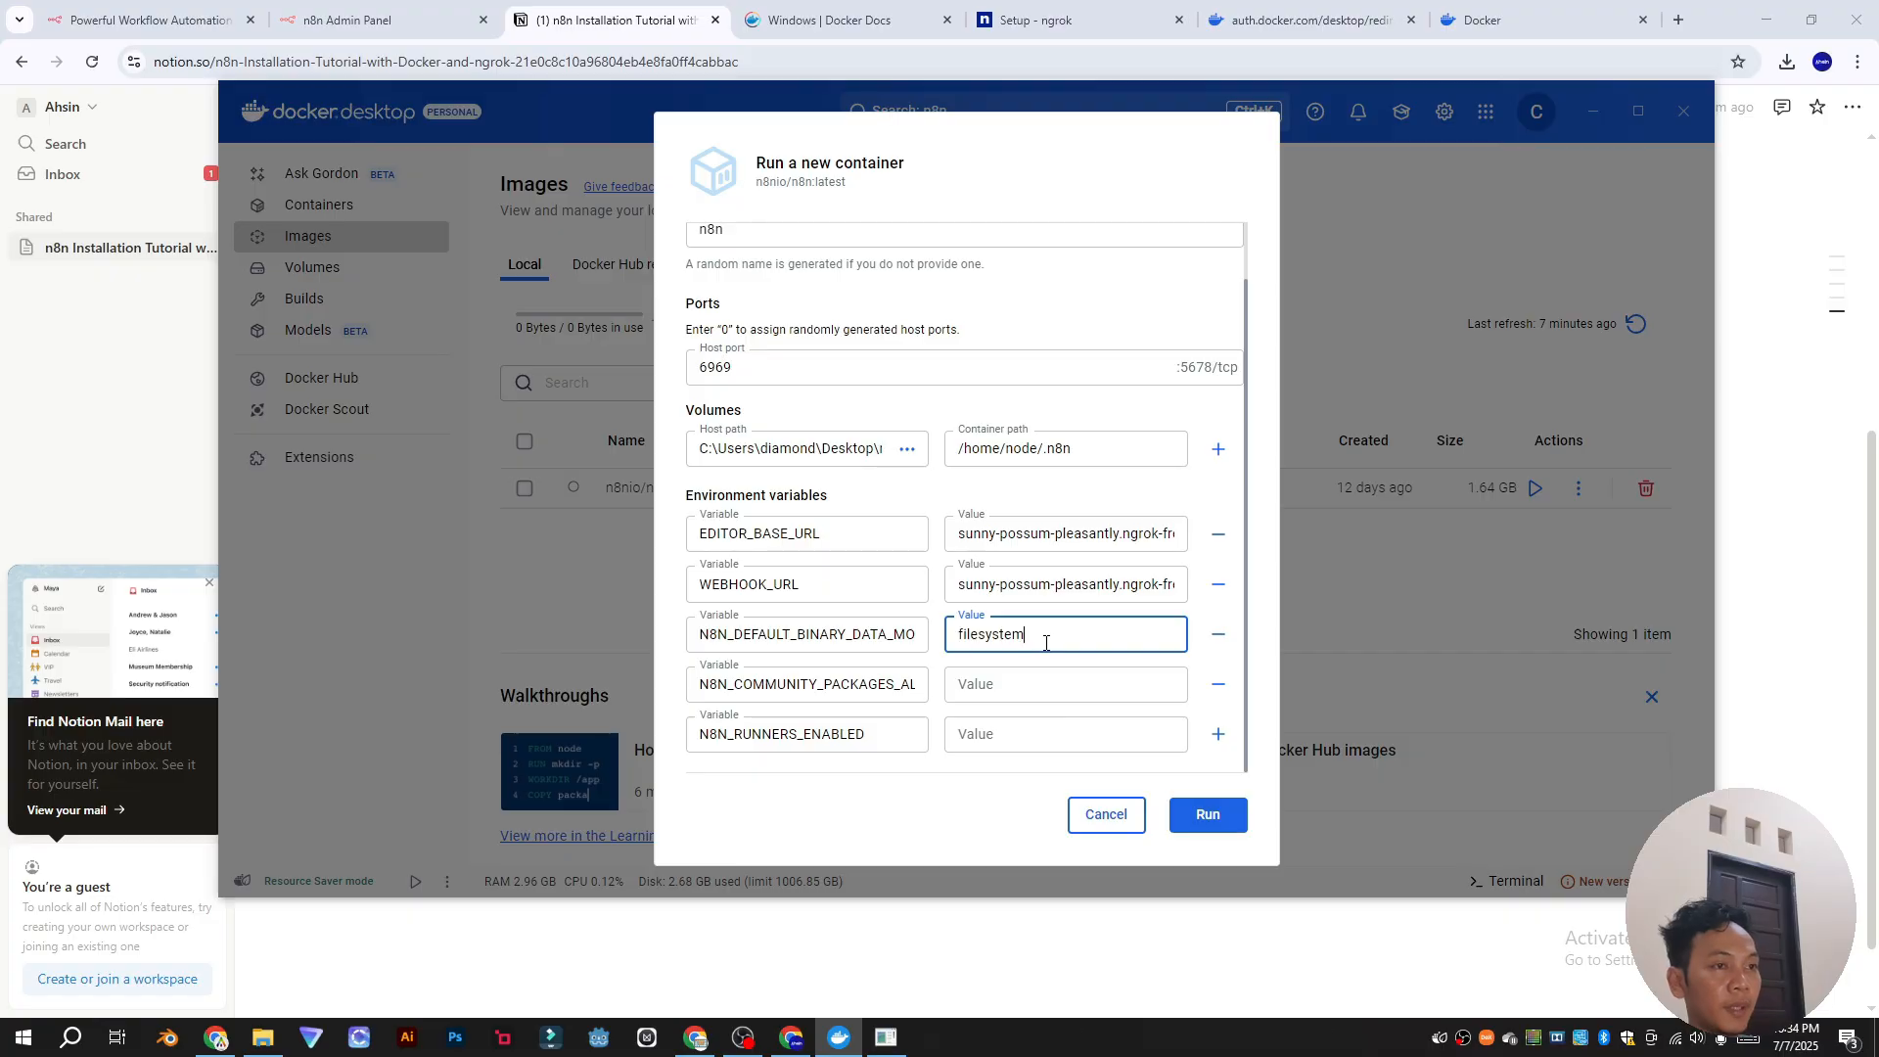
Step: Set the community packages and N8N_RUNNERS_ENABLED values to true, then run the container
{"action": "left_click", "coordinate": [1042, 683]}
{"action": "key", "text": "alt+Tab"}
{"action": "double_click", "coordinate": [1050, 724]}
{"action": "key", "text": "ctrl+c"}
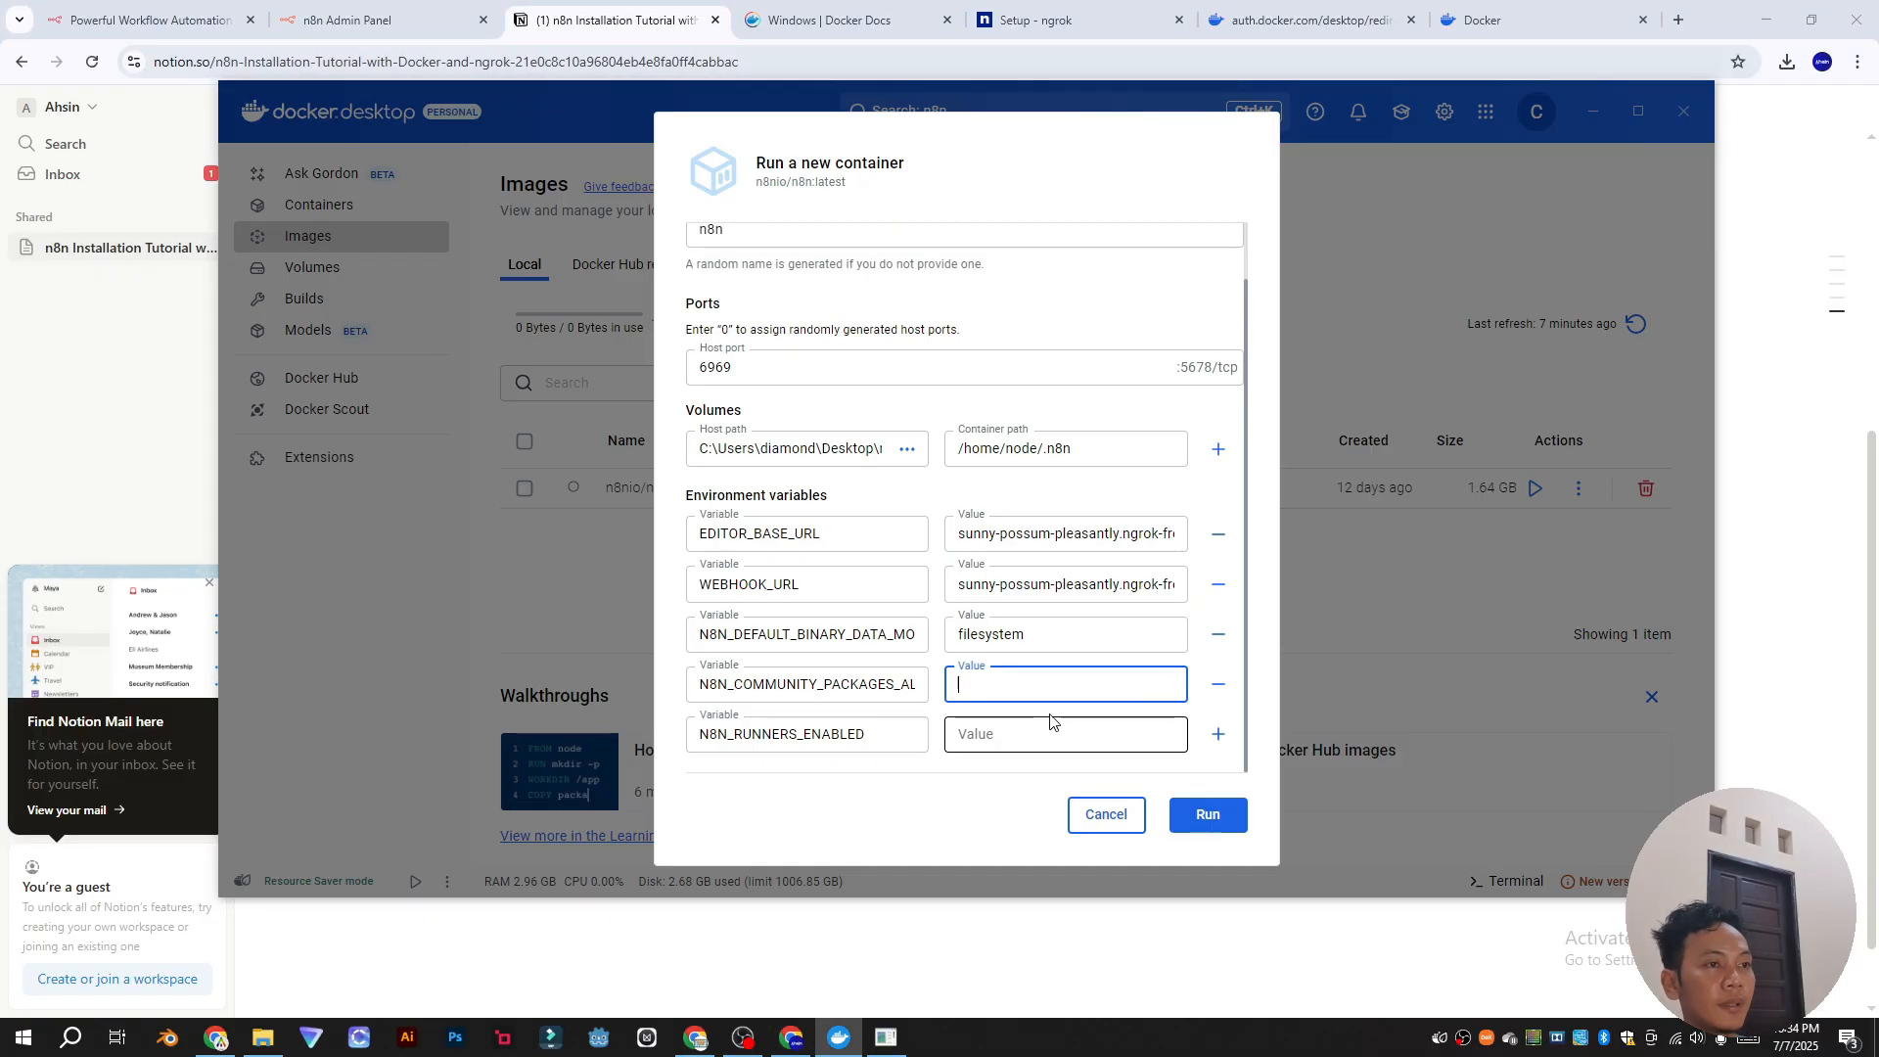
{"action": "key", "text": "alt+Tab"}
{"action": "left_click", "coordinate": [1061, 733]}
{"action": "key", "text": "ctrl+v"}
{"action": "left_click", "coordinate": [1212, 816]}
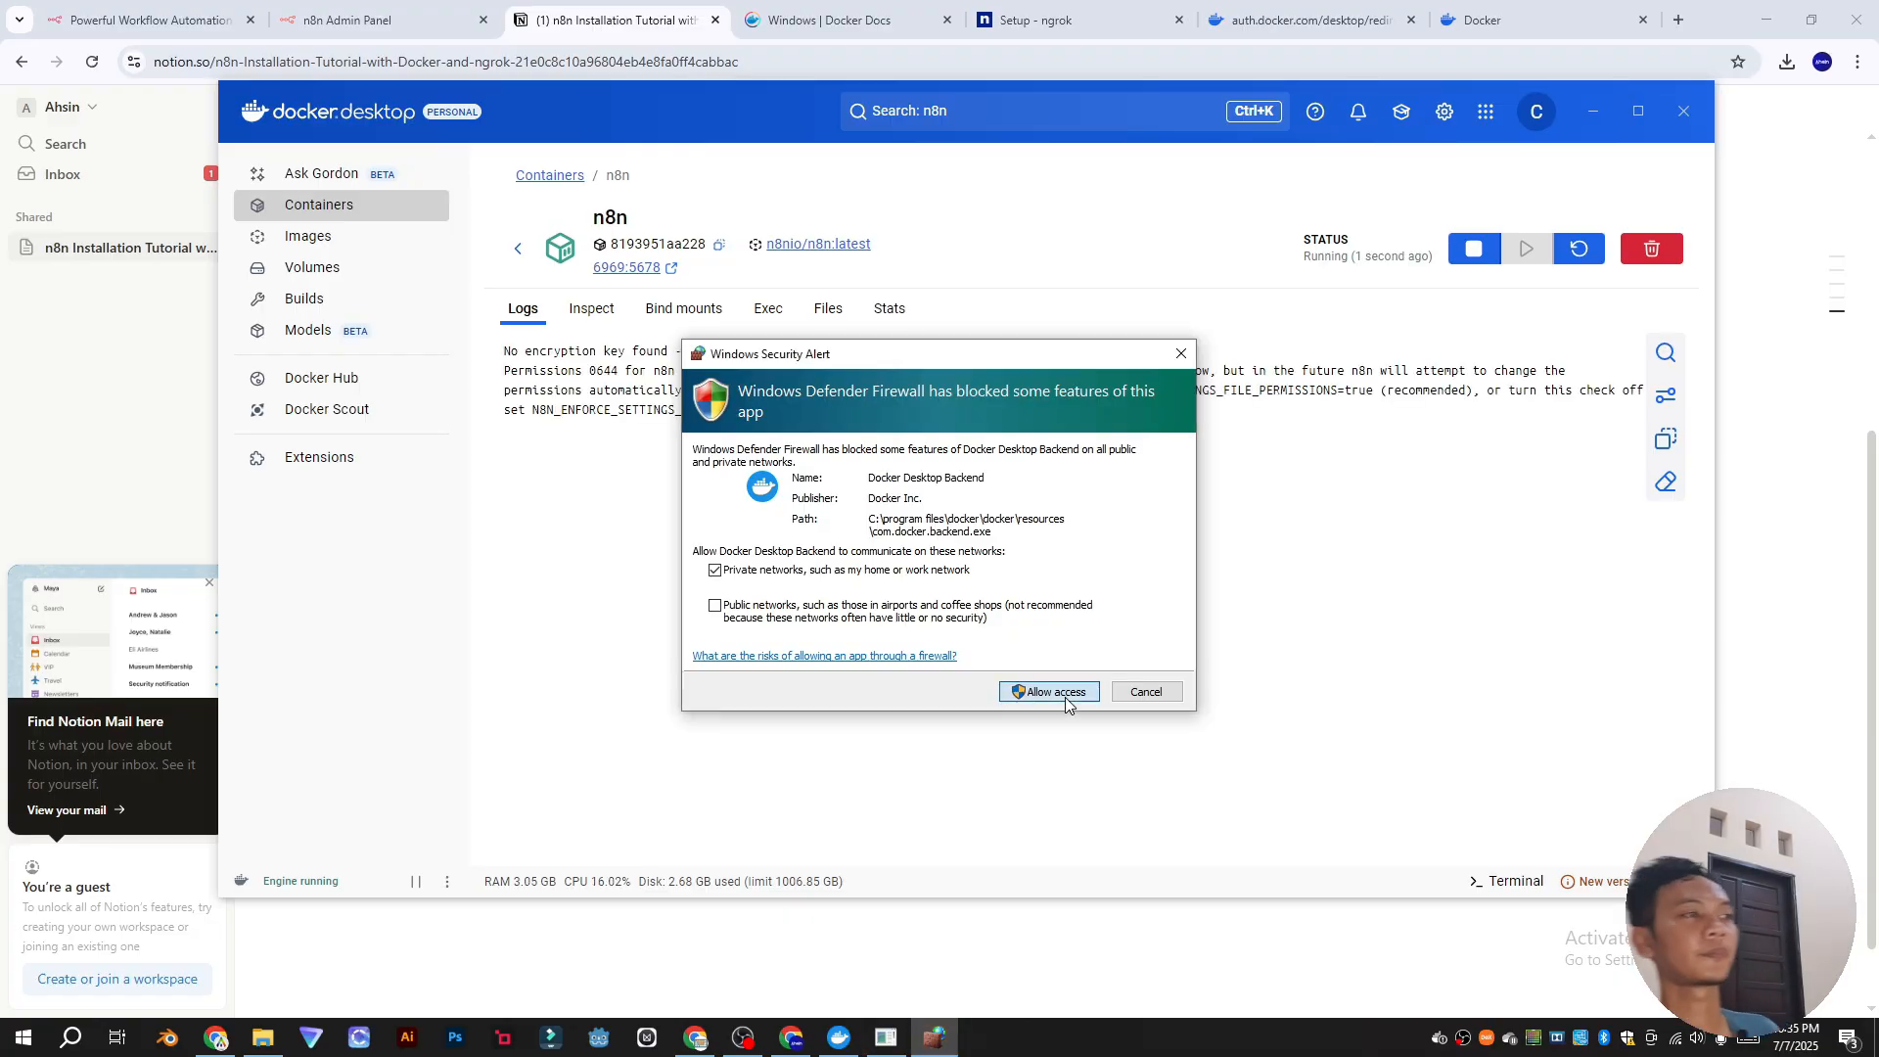
Step: Allow Docker through the Windows firewall and select the ngrok editor URL at the log's end
{"action": "left_click", "coordinate": [1066, 702]}
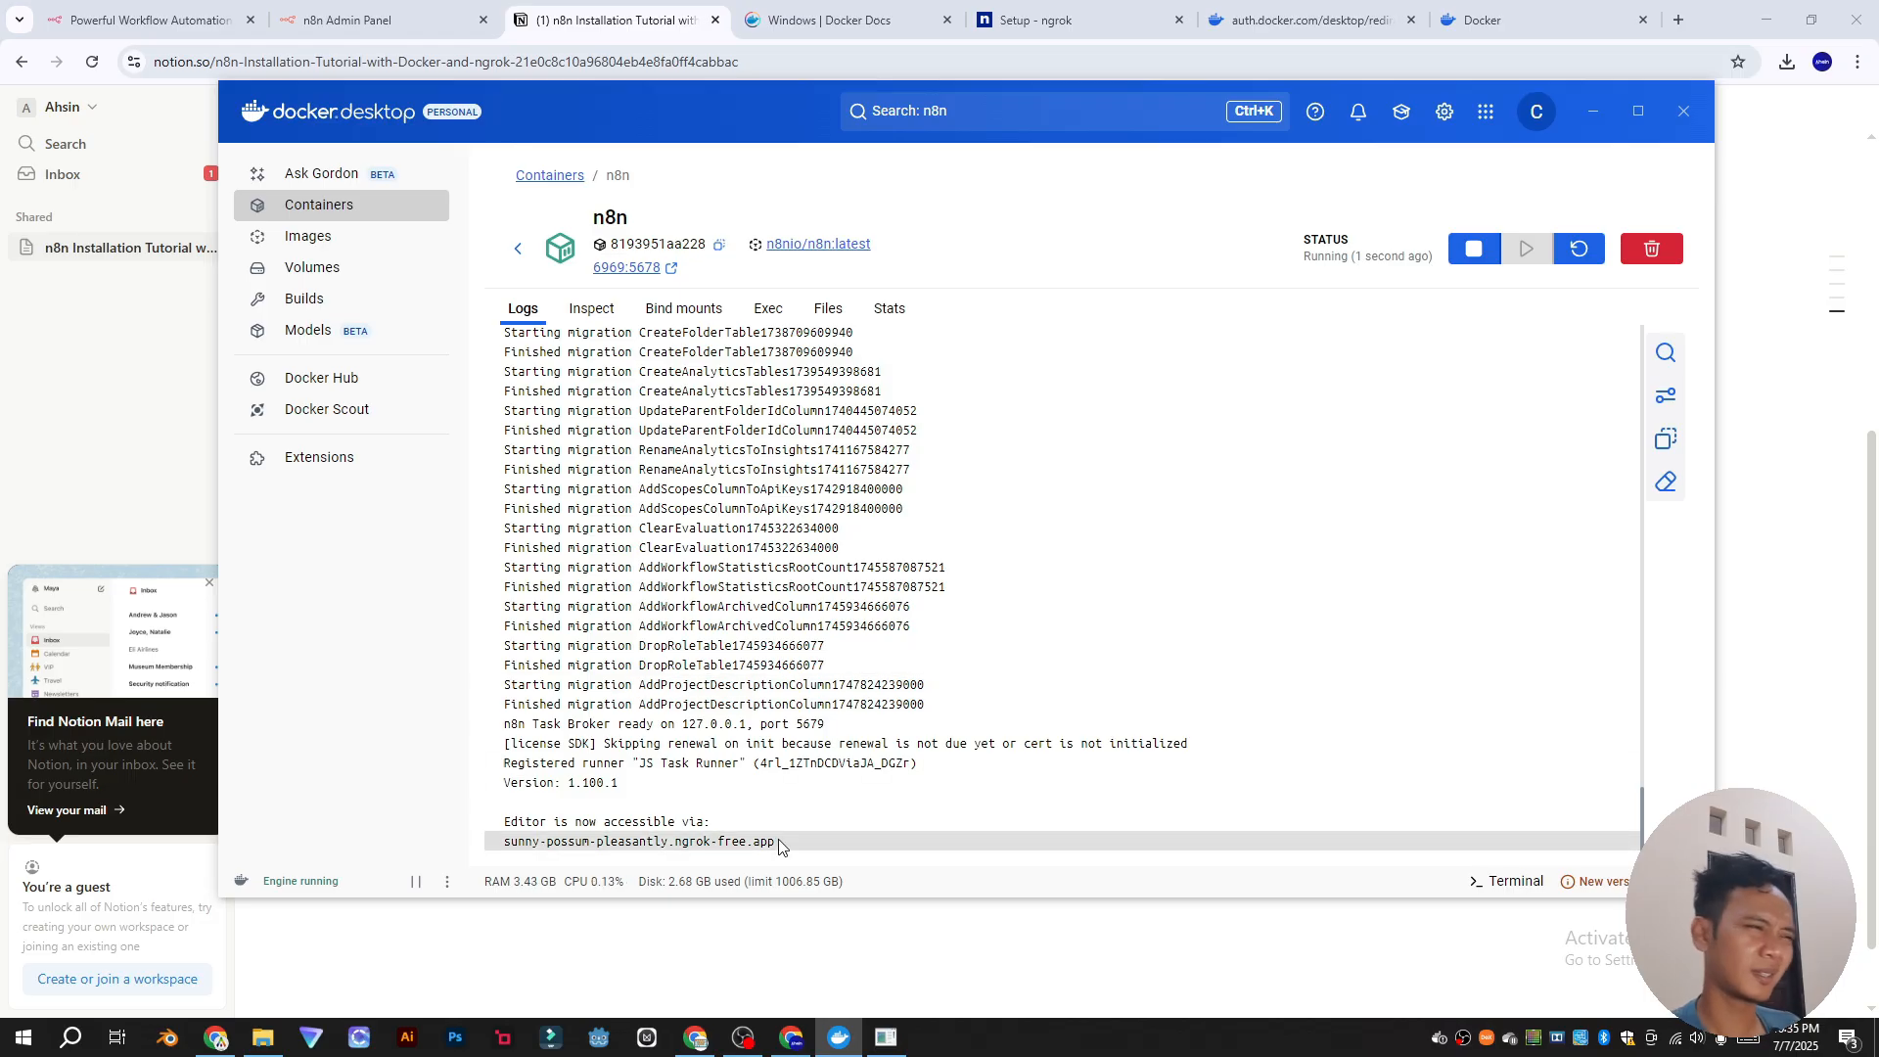
{"action": "left_click_drag", "start_coordinate": [779, 848], "coordinate": [508, 842]}
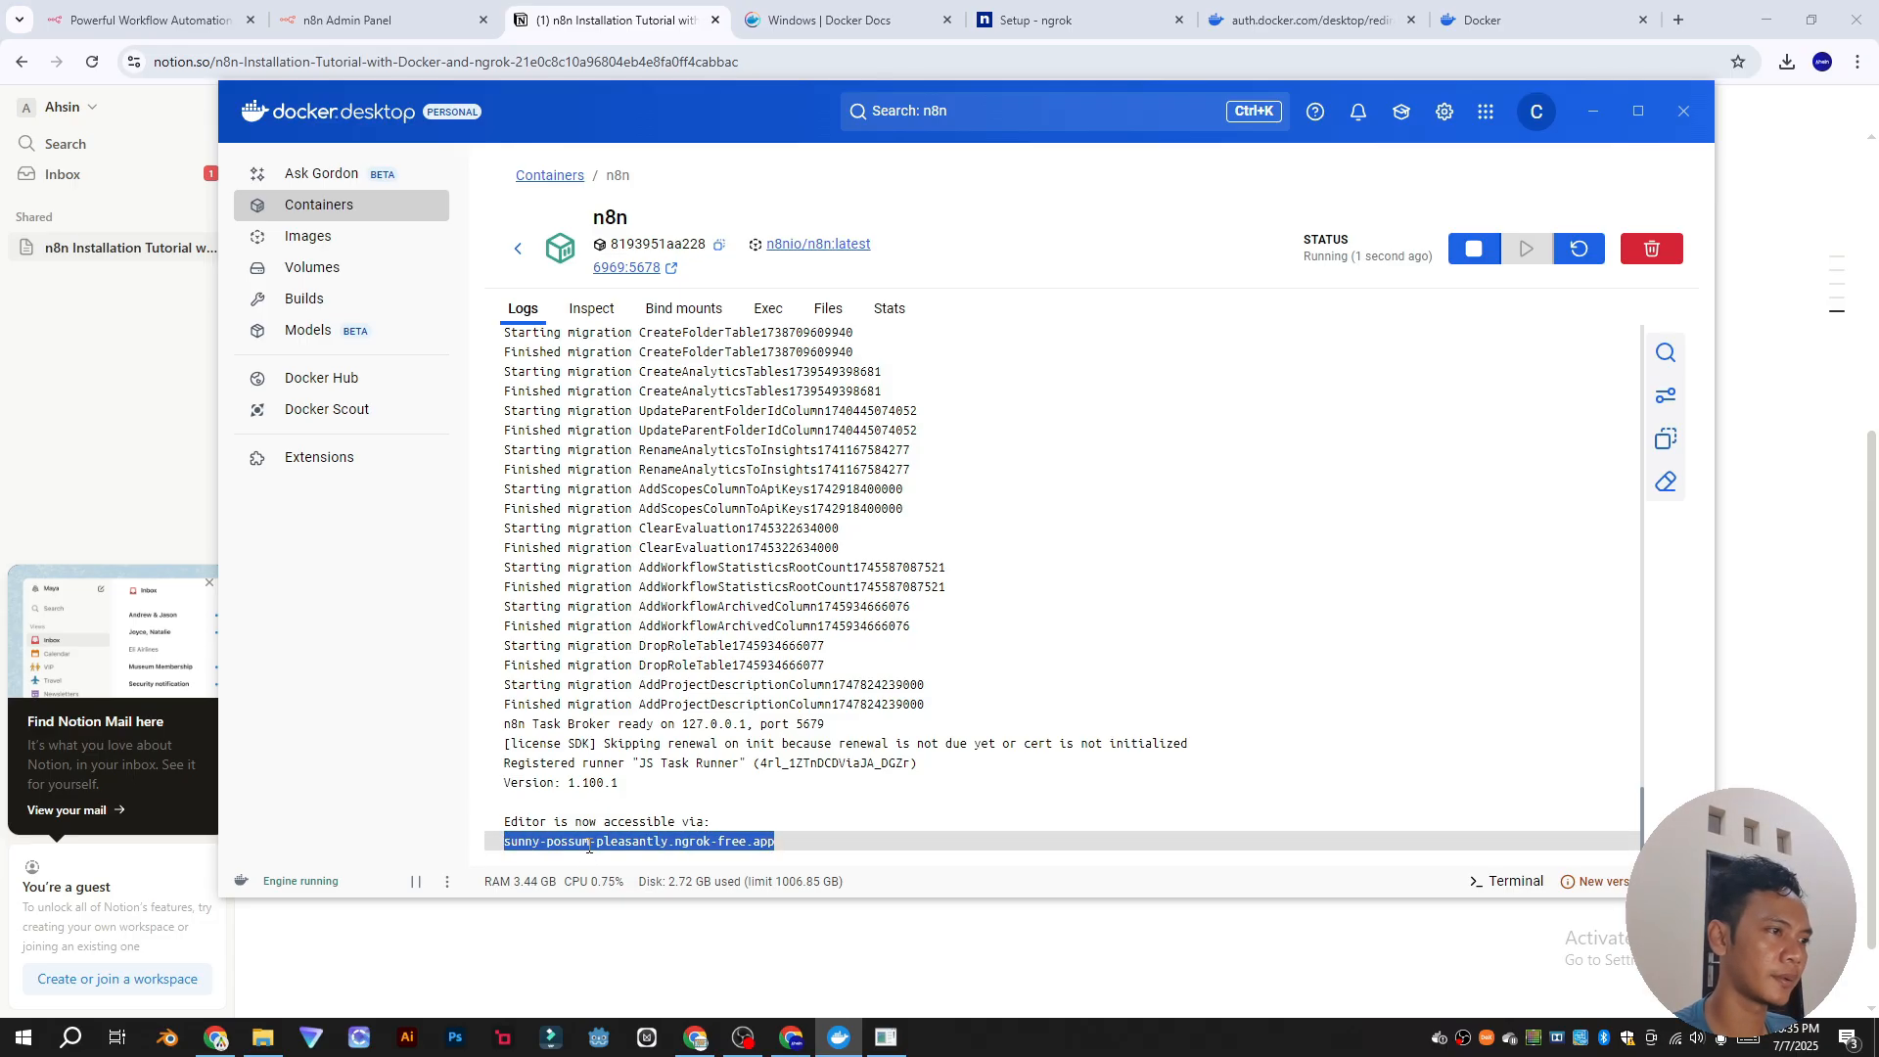
Step: Copy the ngrok static domain and visit it in a new Chrome incognito window
{"action": "left_click", "coordinate": [1077, 20]}
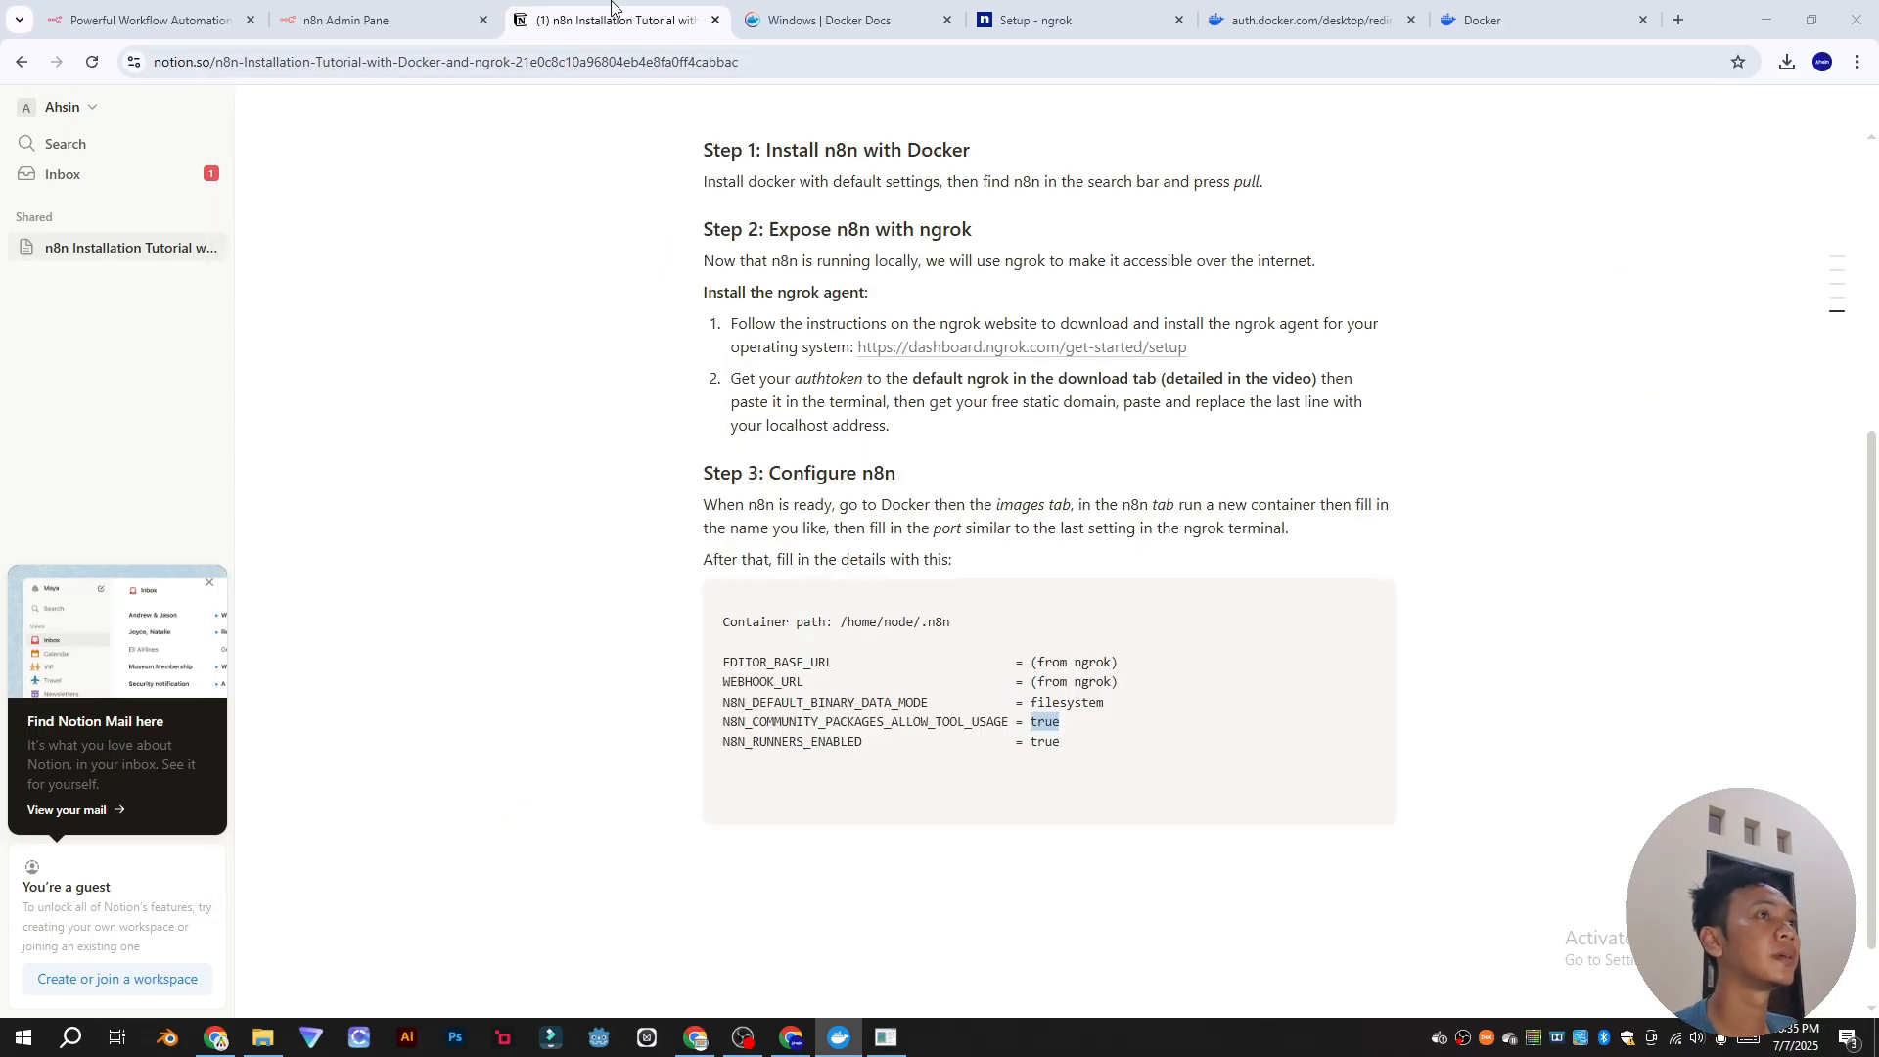
{"action": "right_click", "coordinate": [1003, 661]}
{"action": "left_click", "coordinate": [1038, 683]}
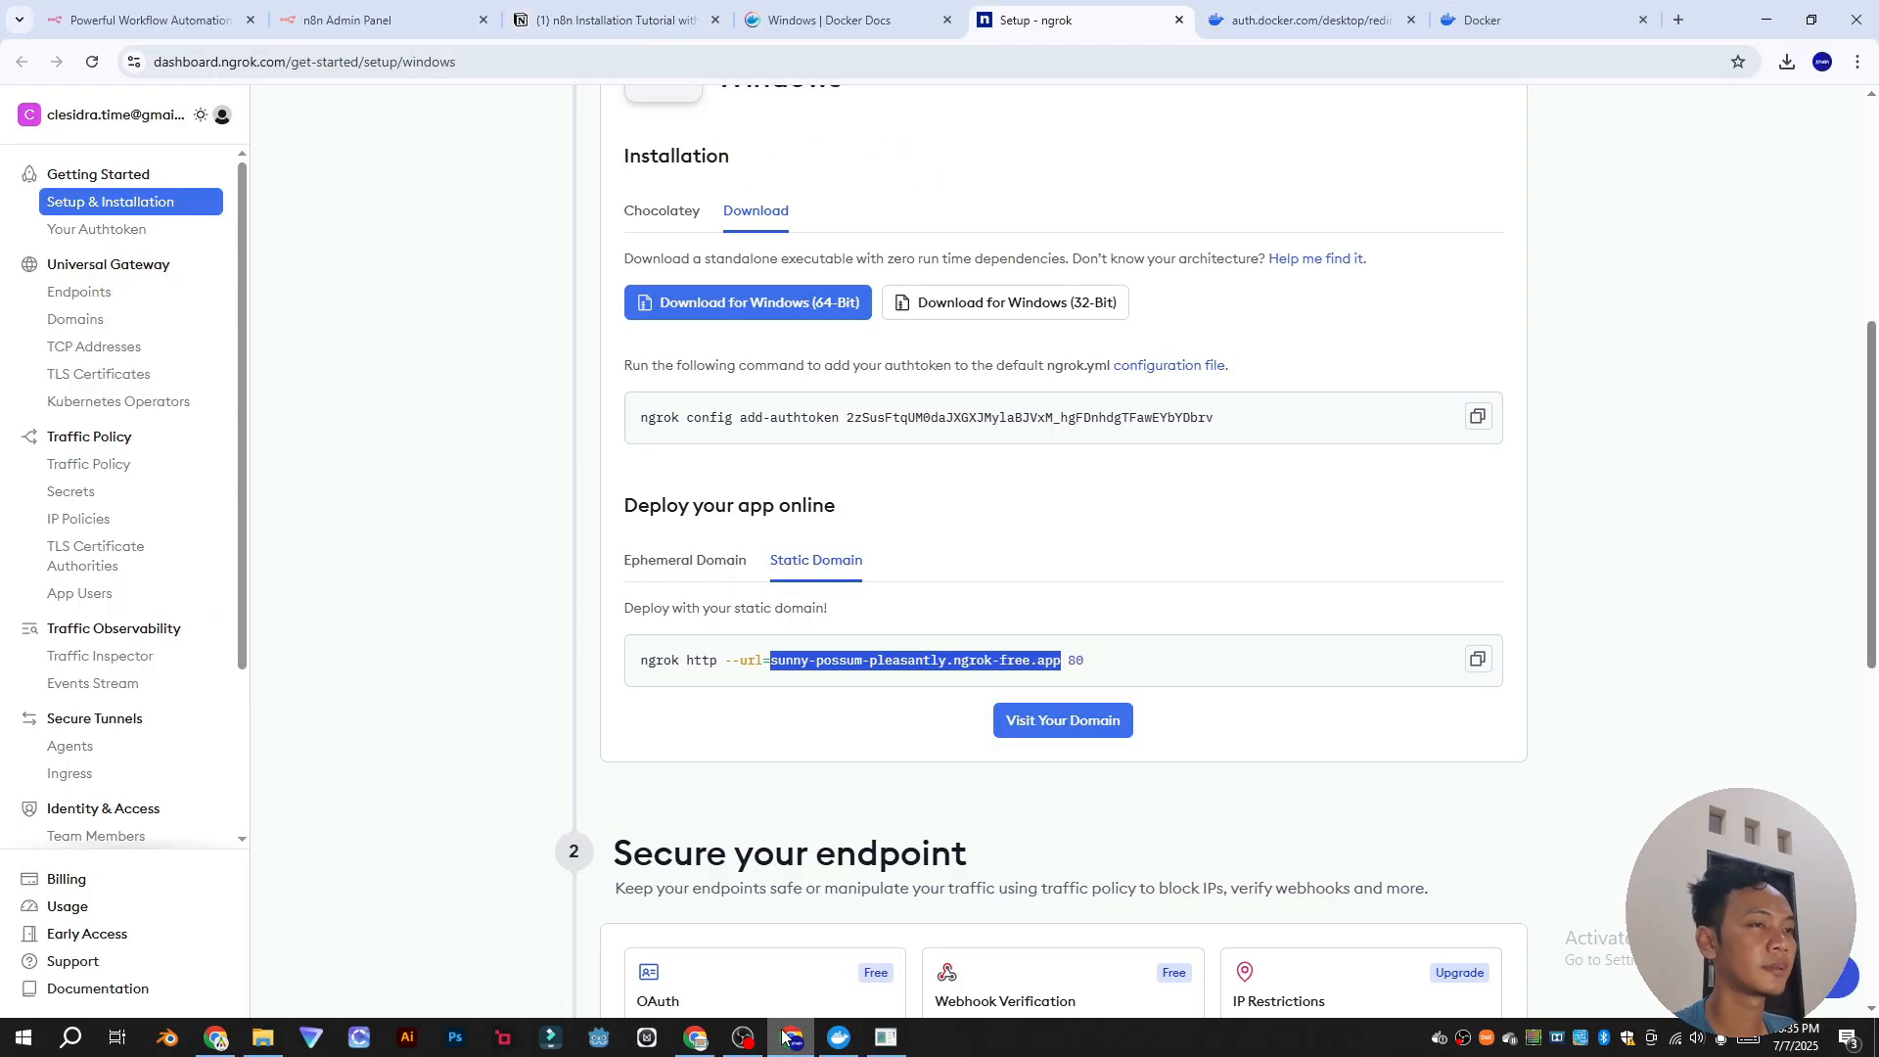
{"action": "left_click", "coordinate": [1859, 62]}
{"action": "left_click", "coordinate": [1774, 157]}
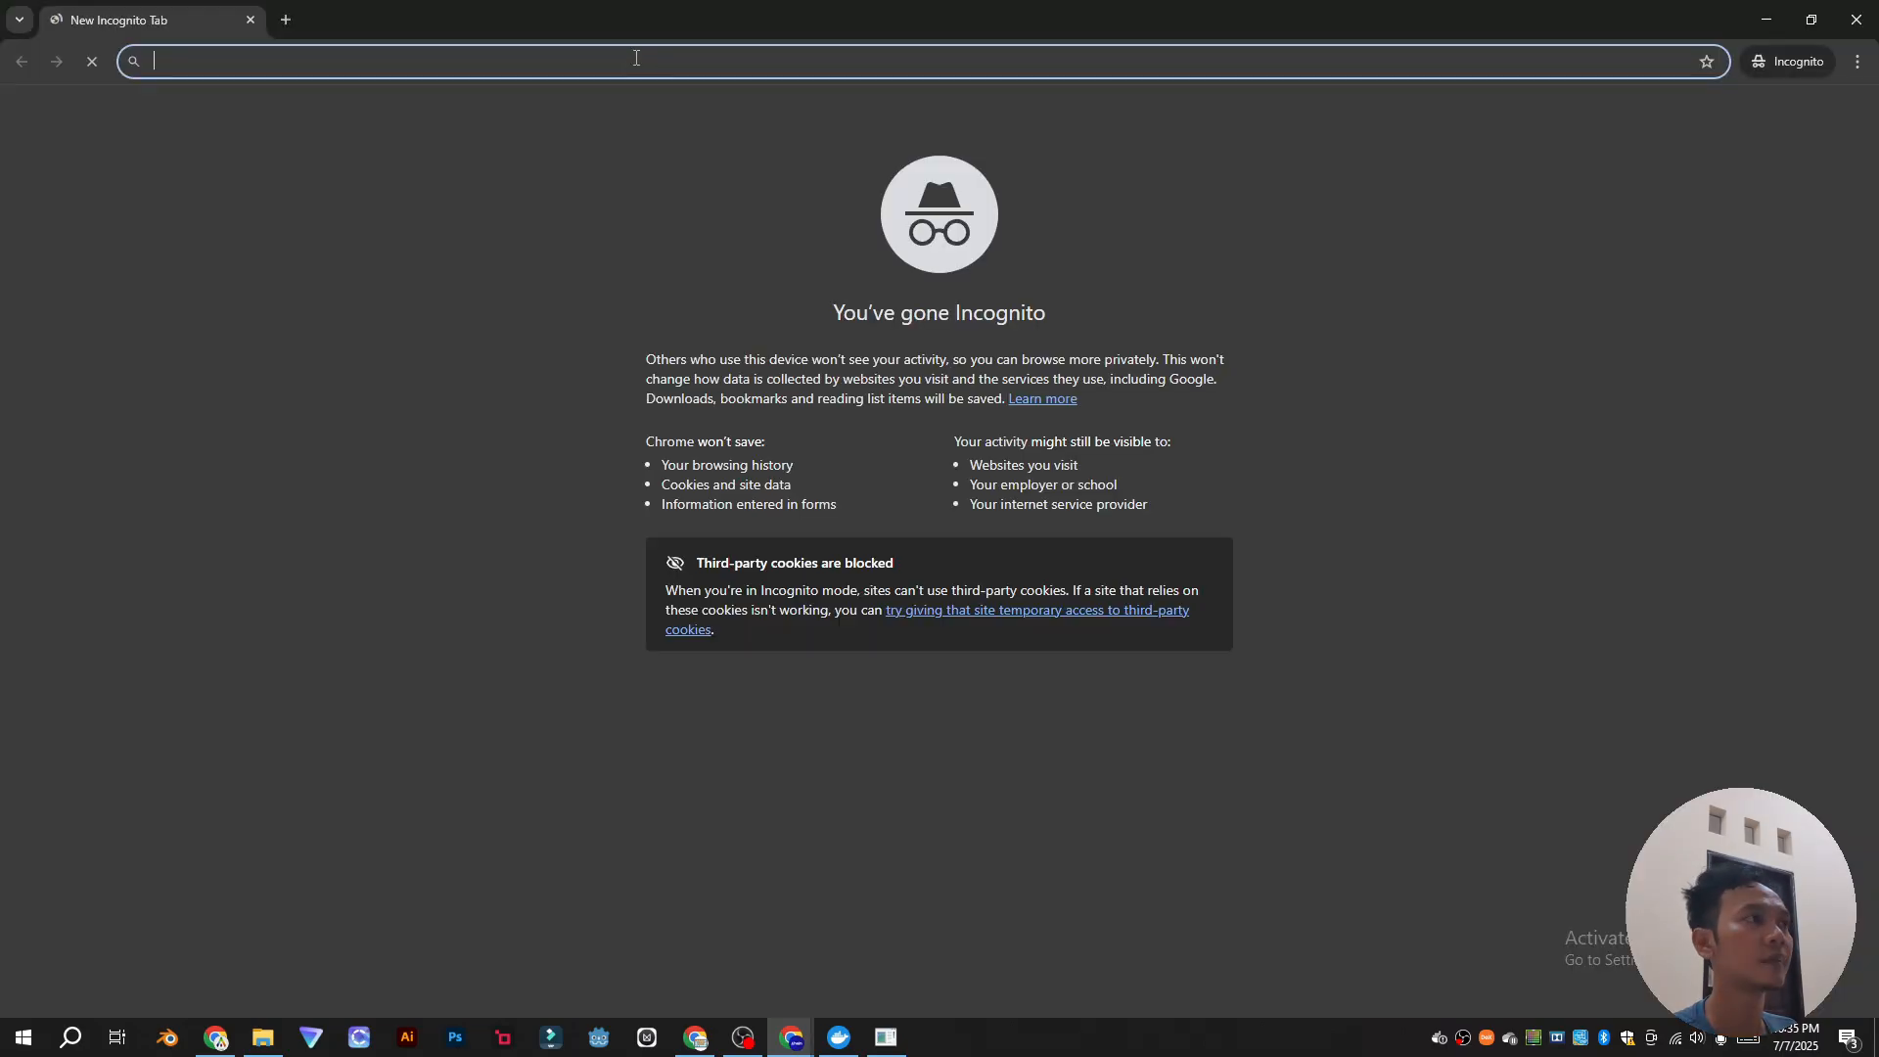
{"action": "right_click", "coordinate": [574, 61]}
{"action": "left_click", "coordinate": [664, 255]}
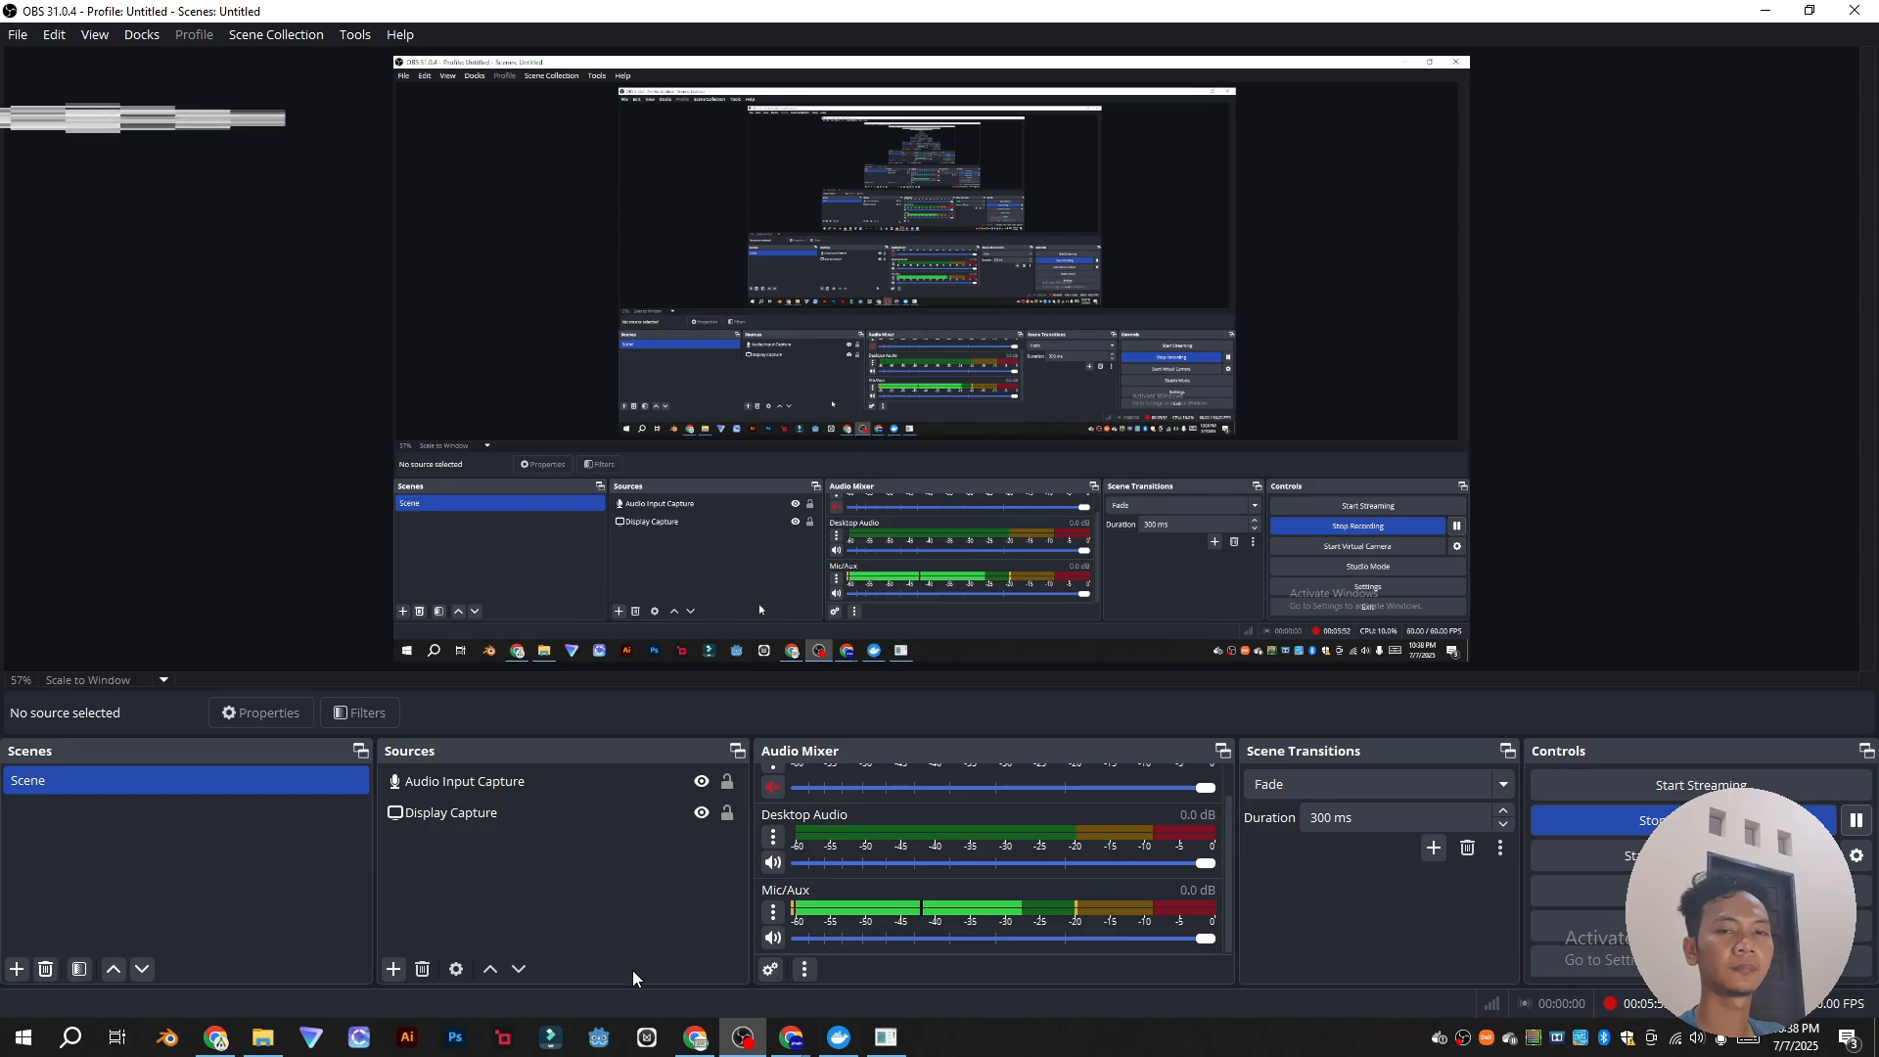
Step: Bring the Chrome window with the ngrok Setup & Installation page back to the front
{"action": "left_click", "coordinate": [697, 1037]}
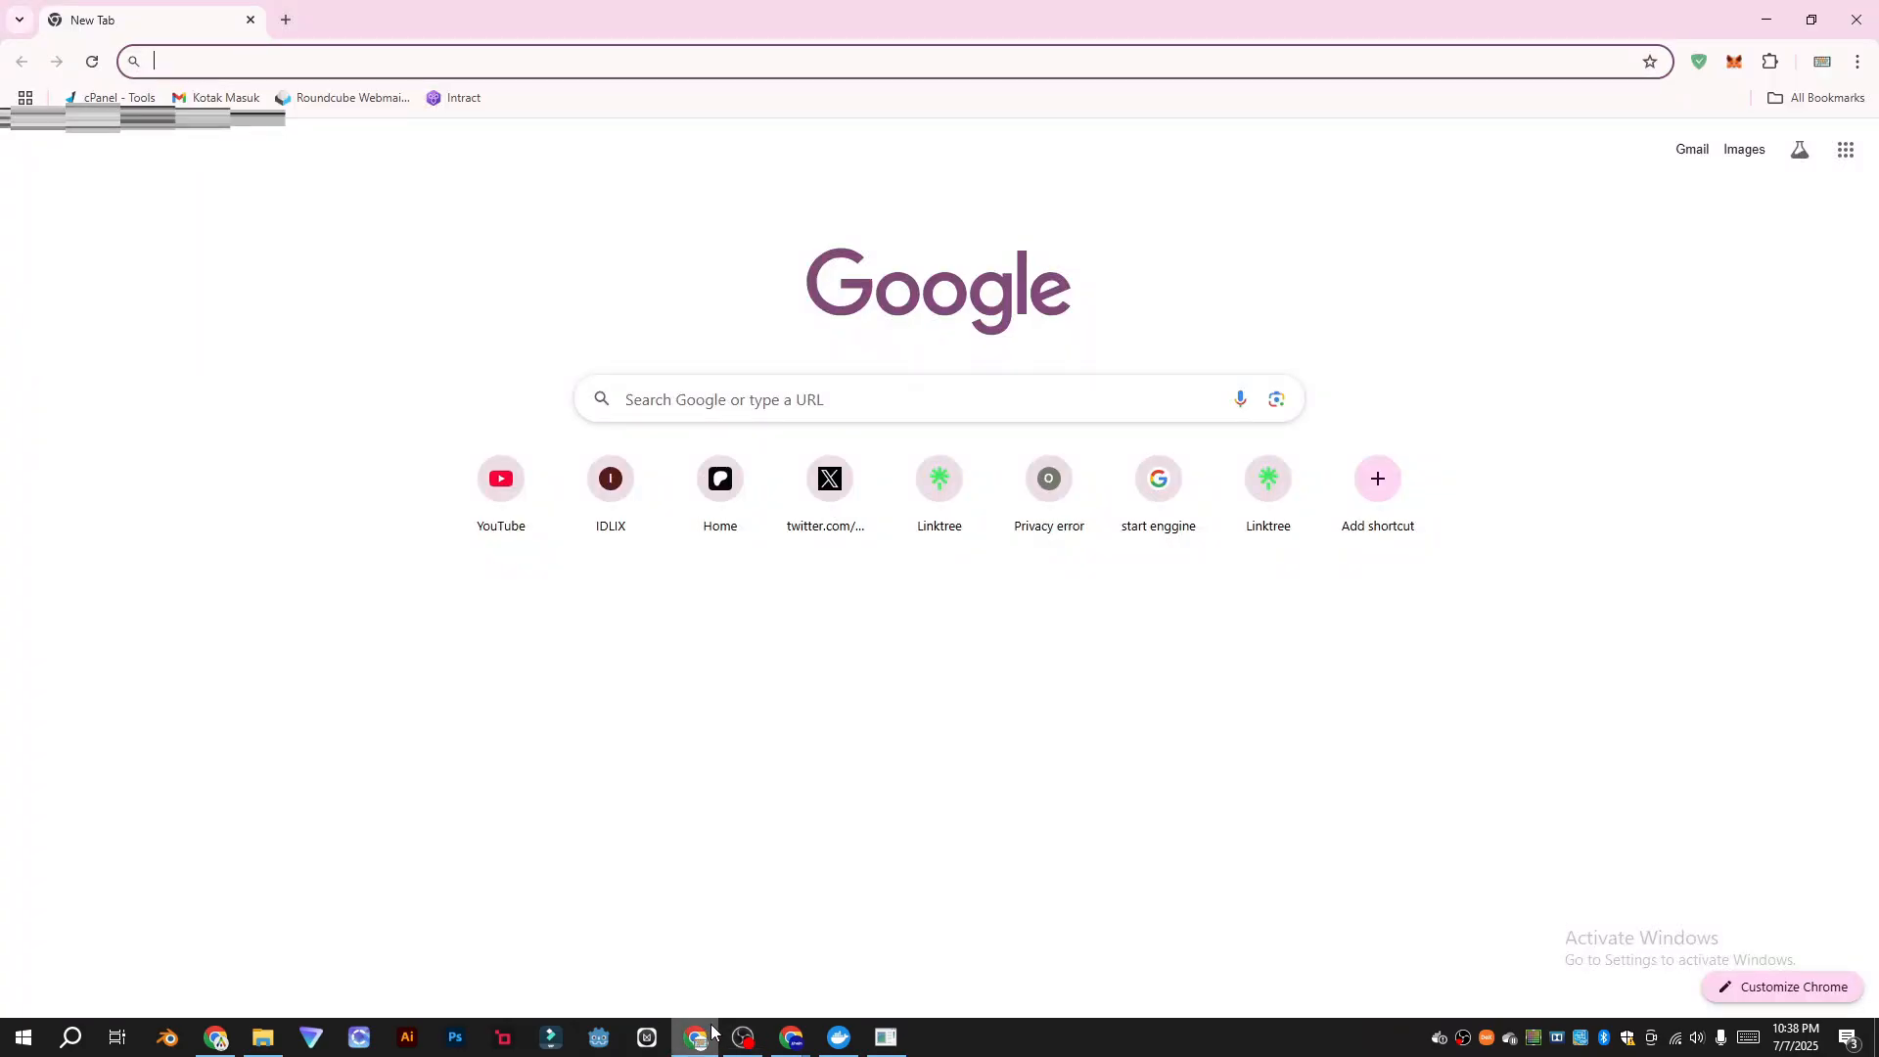
{"action": "left_click", "coordinate": [230, 1037]}
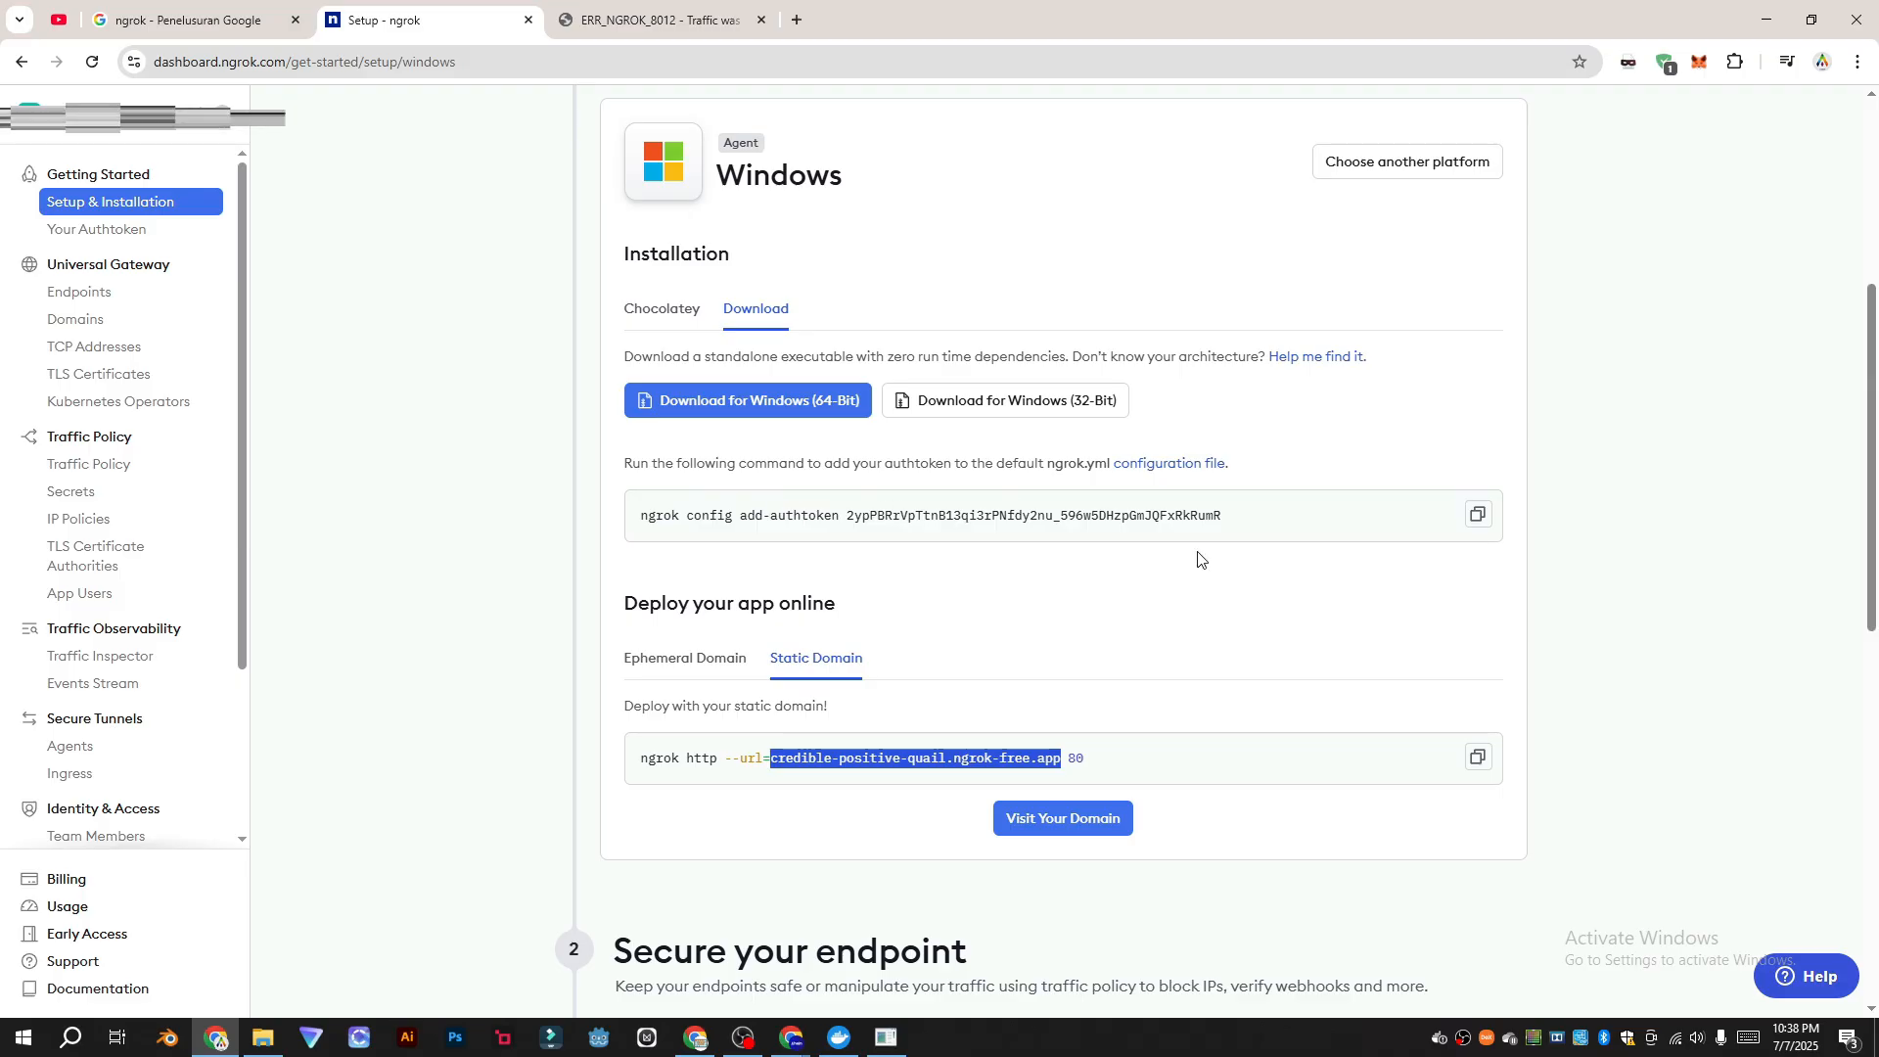
Step: Shut down the running ngrok tunnel and pause the Docker engine from its tray menu
{"action": "left_click", "coordinate": [887, 1037]}
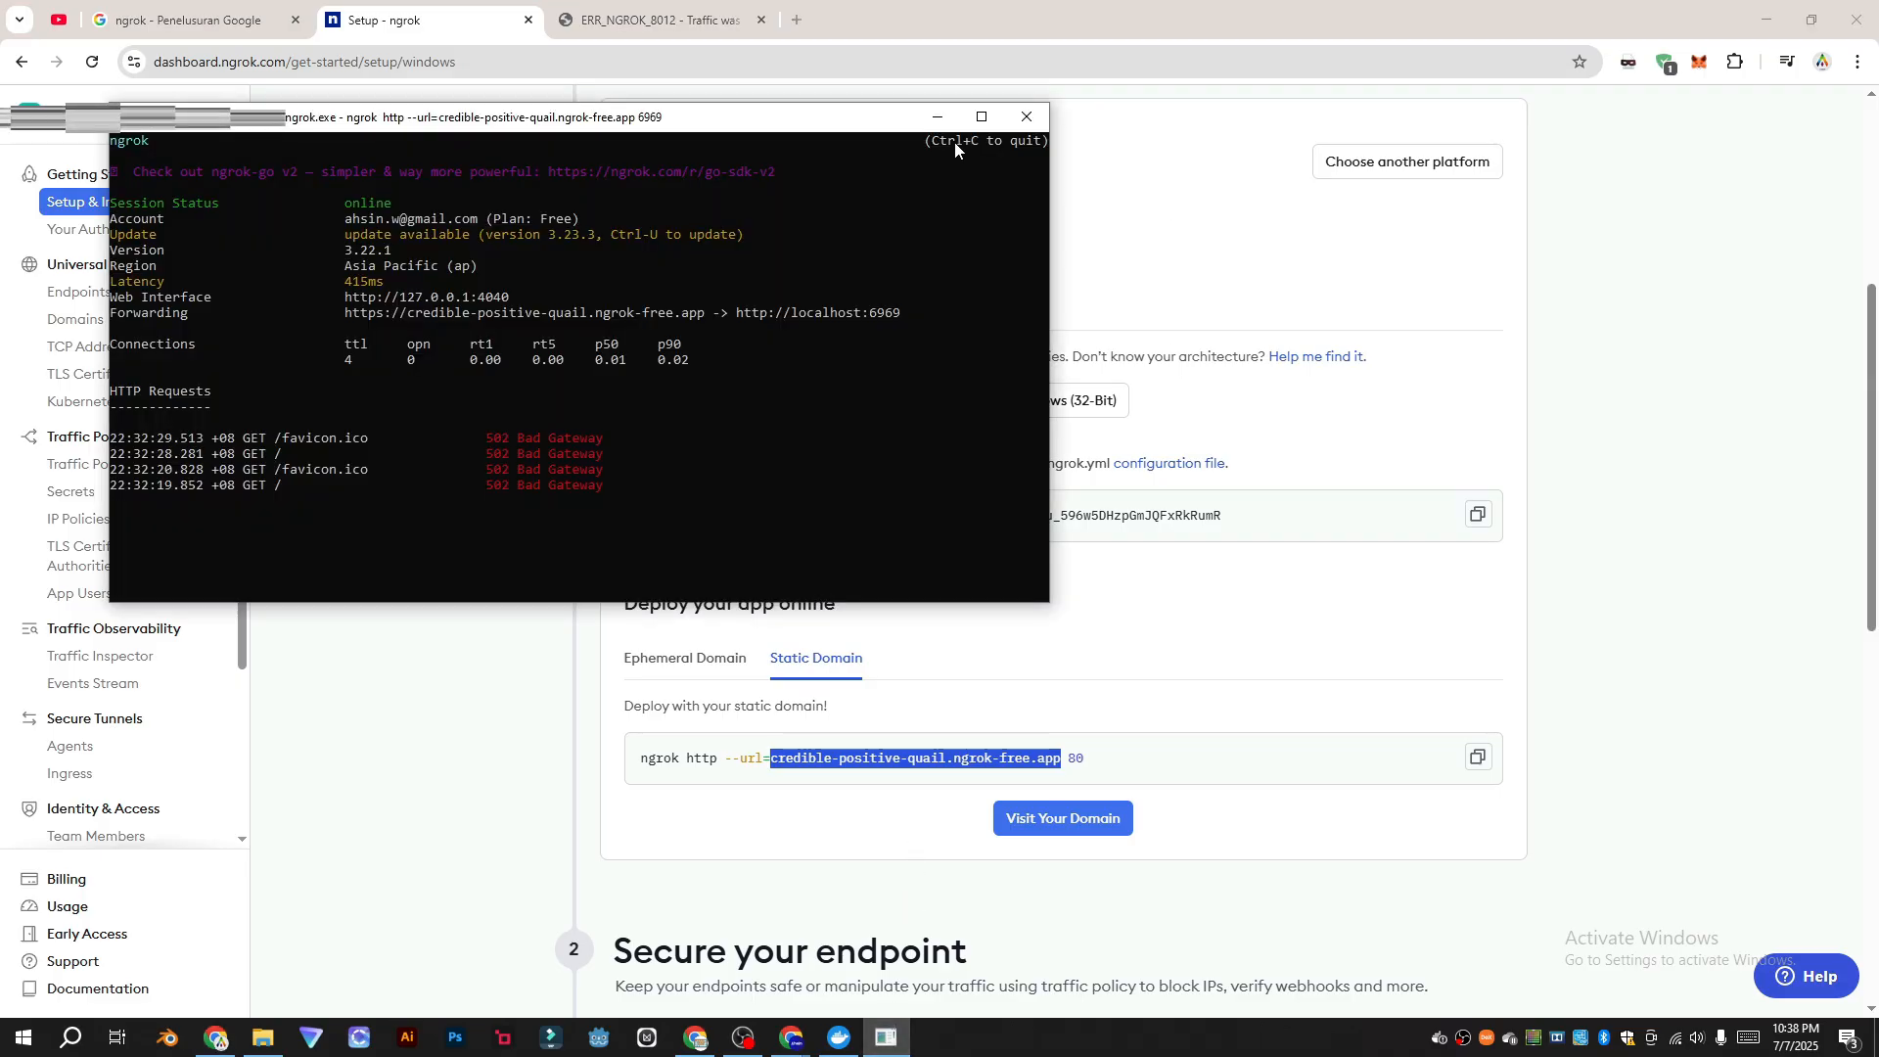
{"action": "left_click", "coordinate": [1026, 117]}
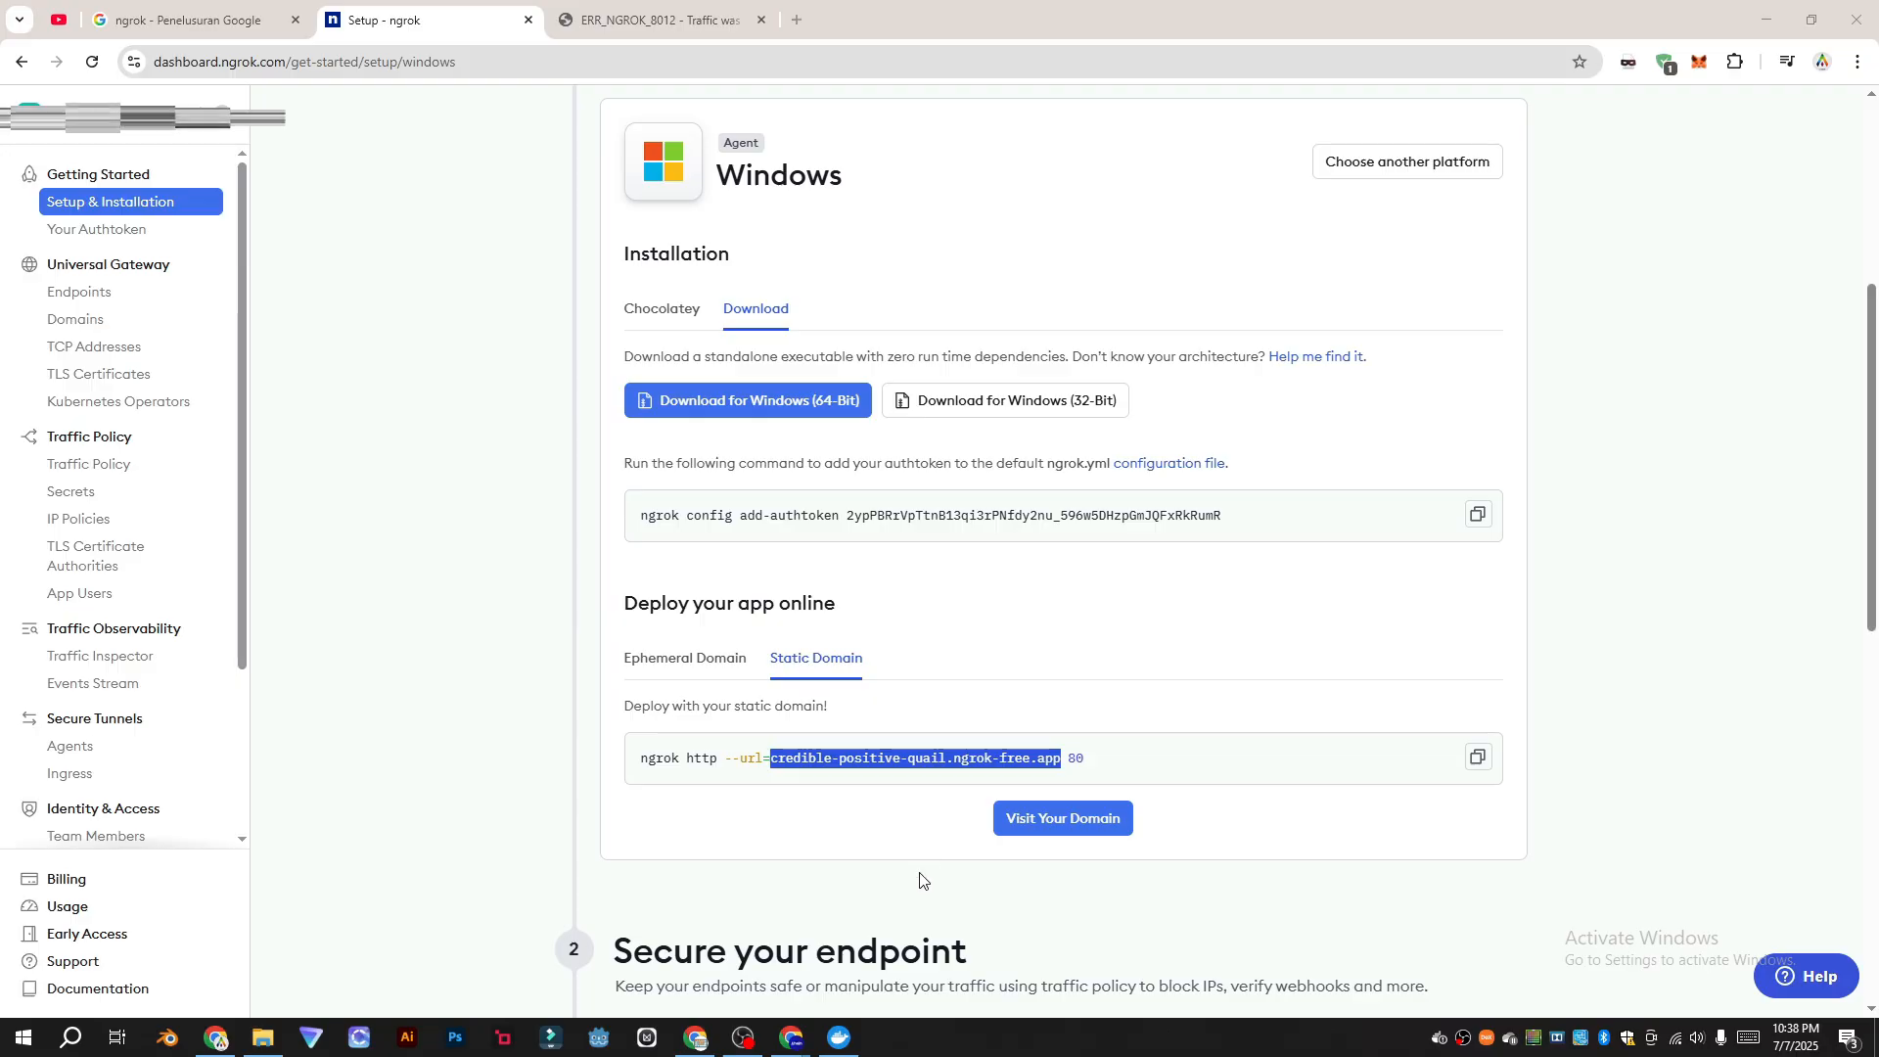
{"action": "left_click", "coordinate": [839, 1038]}
{"action": "right_click", "coordinate": [1437, 1039]}
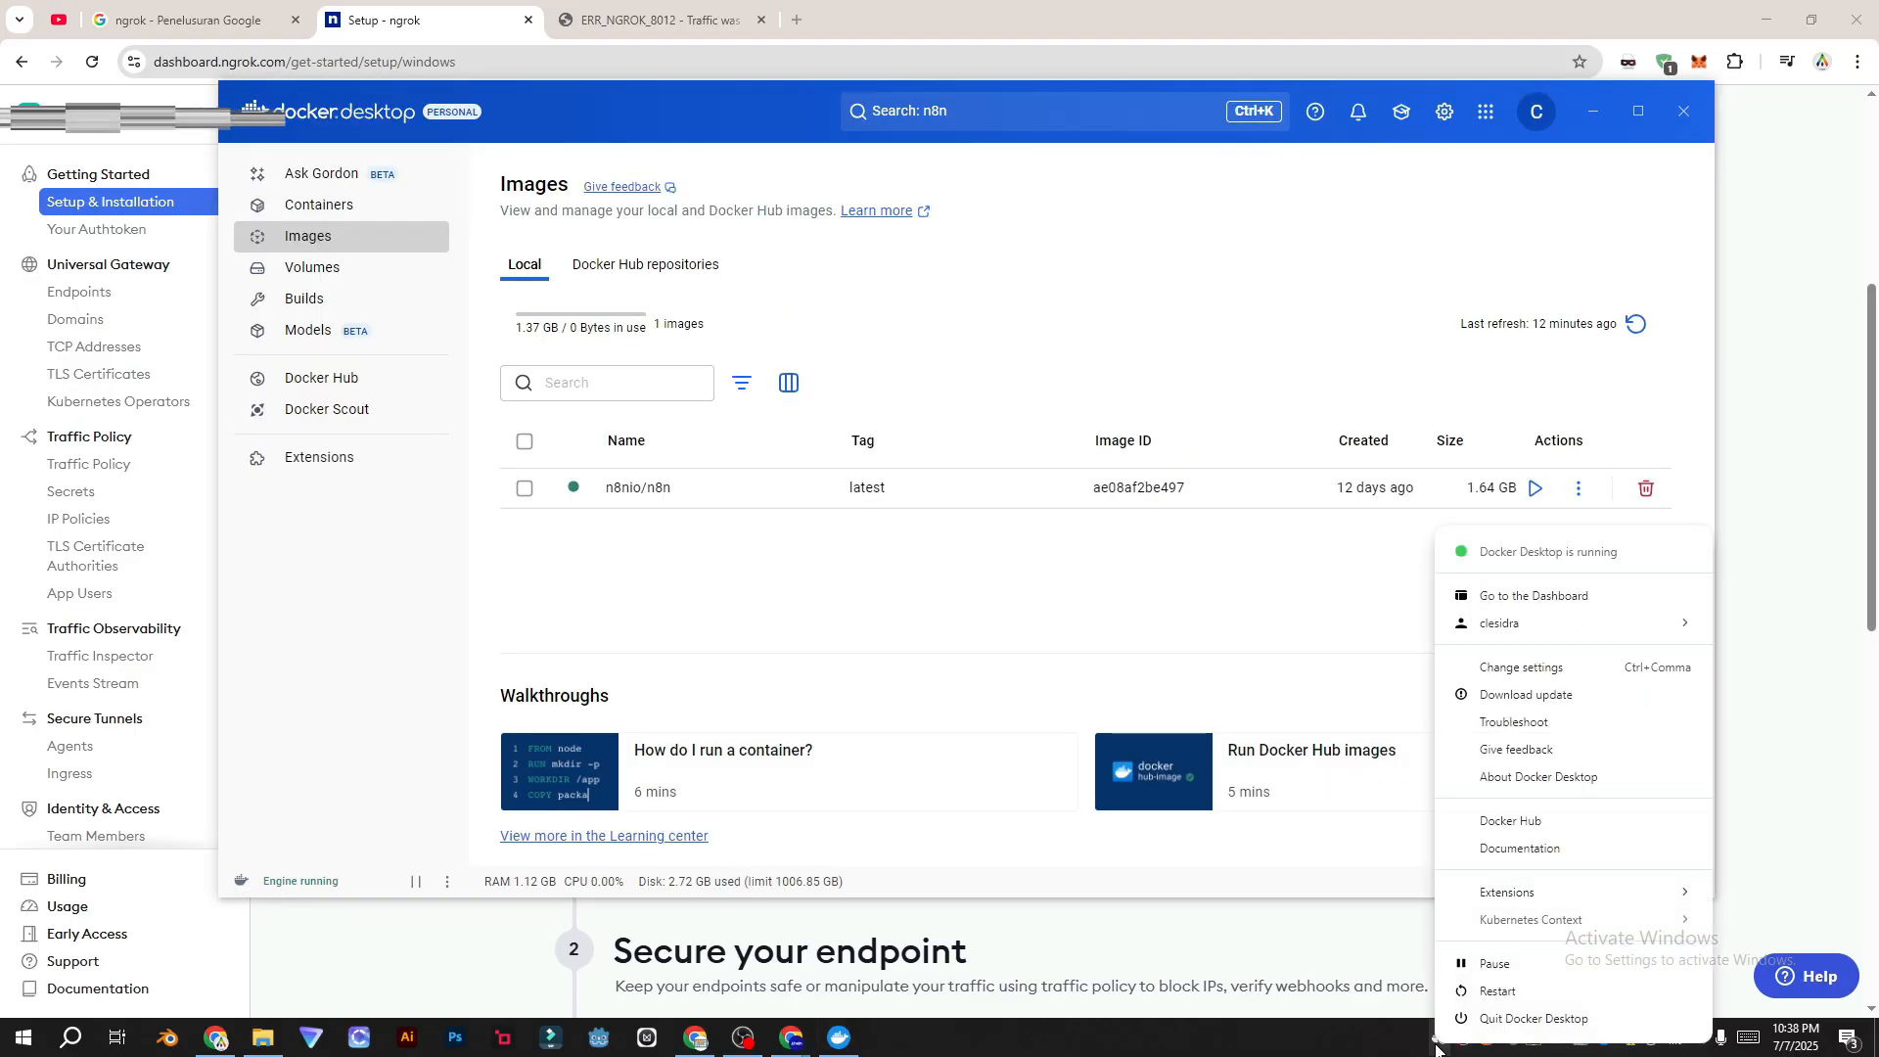
{"action": "left_click", "coordinate": [1489, 965]}
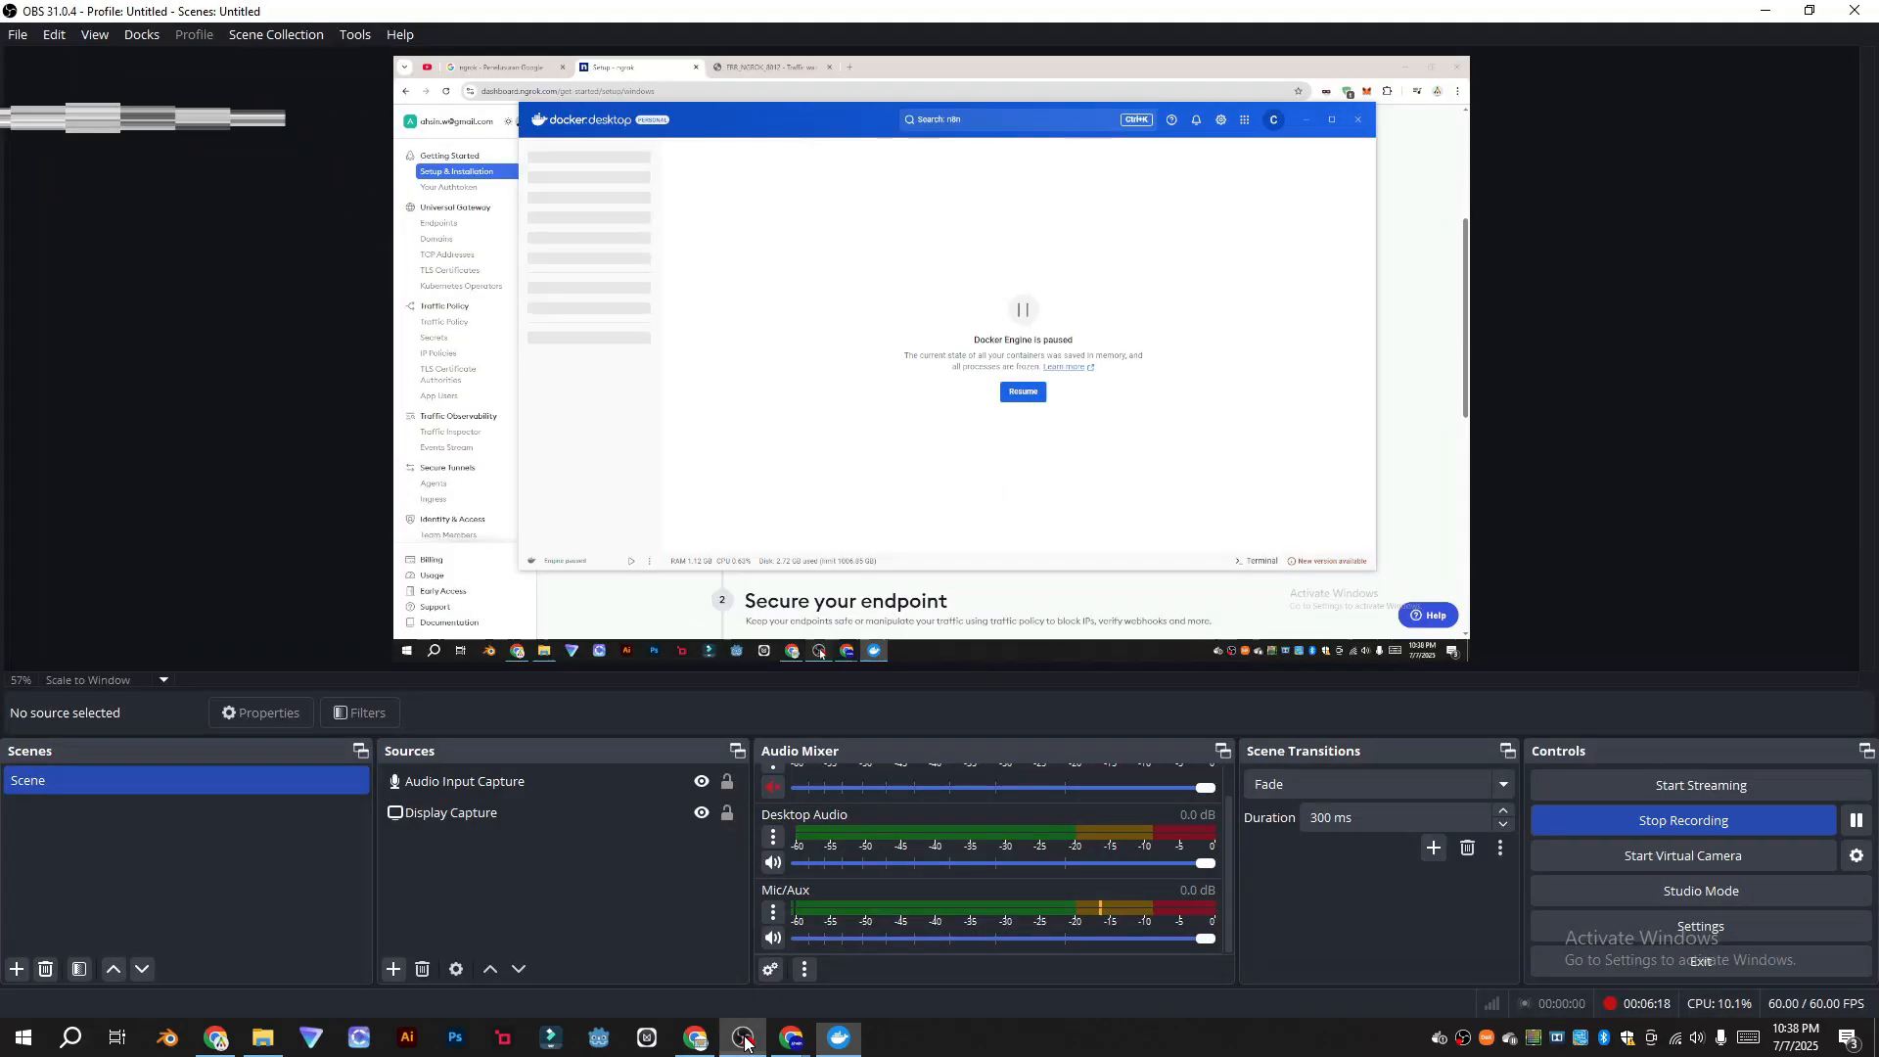
Step: Hide the OBS and browser windows to show the desktop
{"action": "left_click", "coordinate": [744, 1042]}
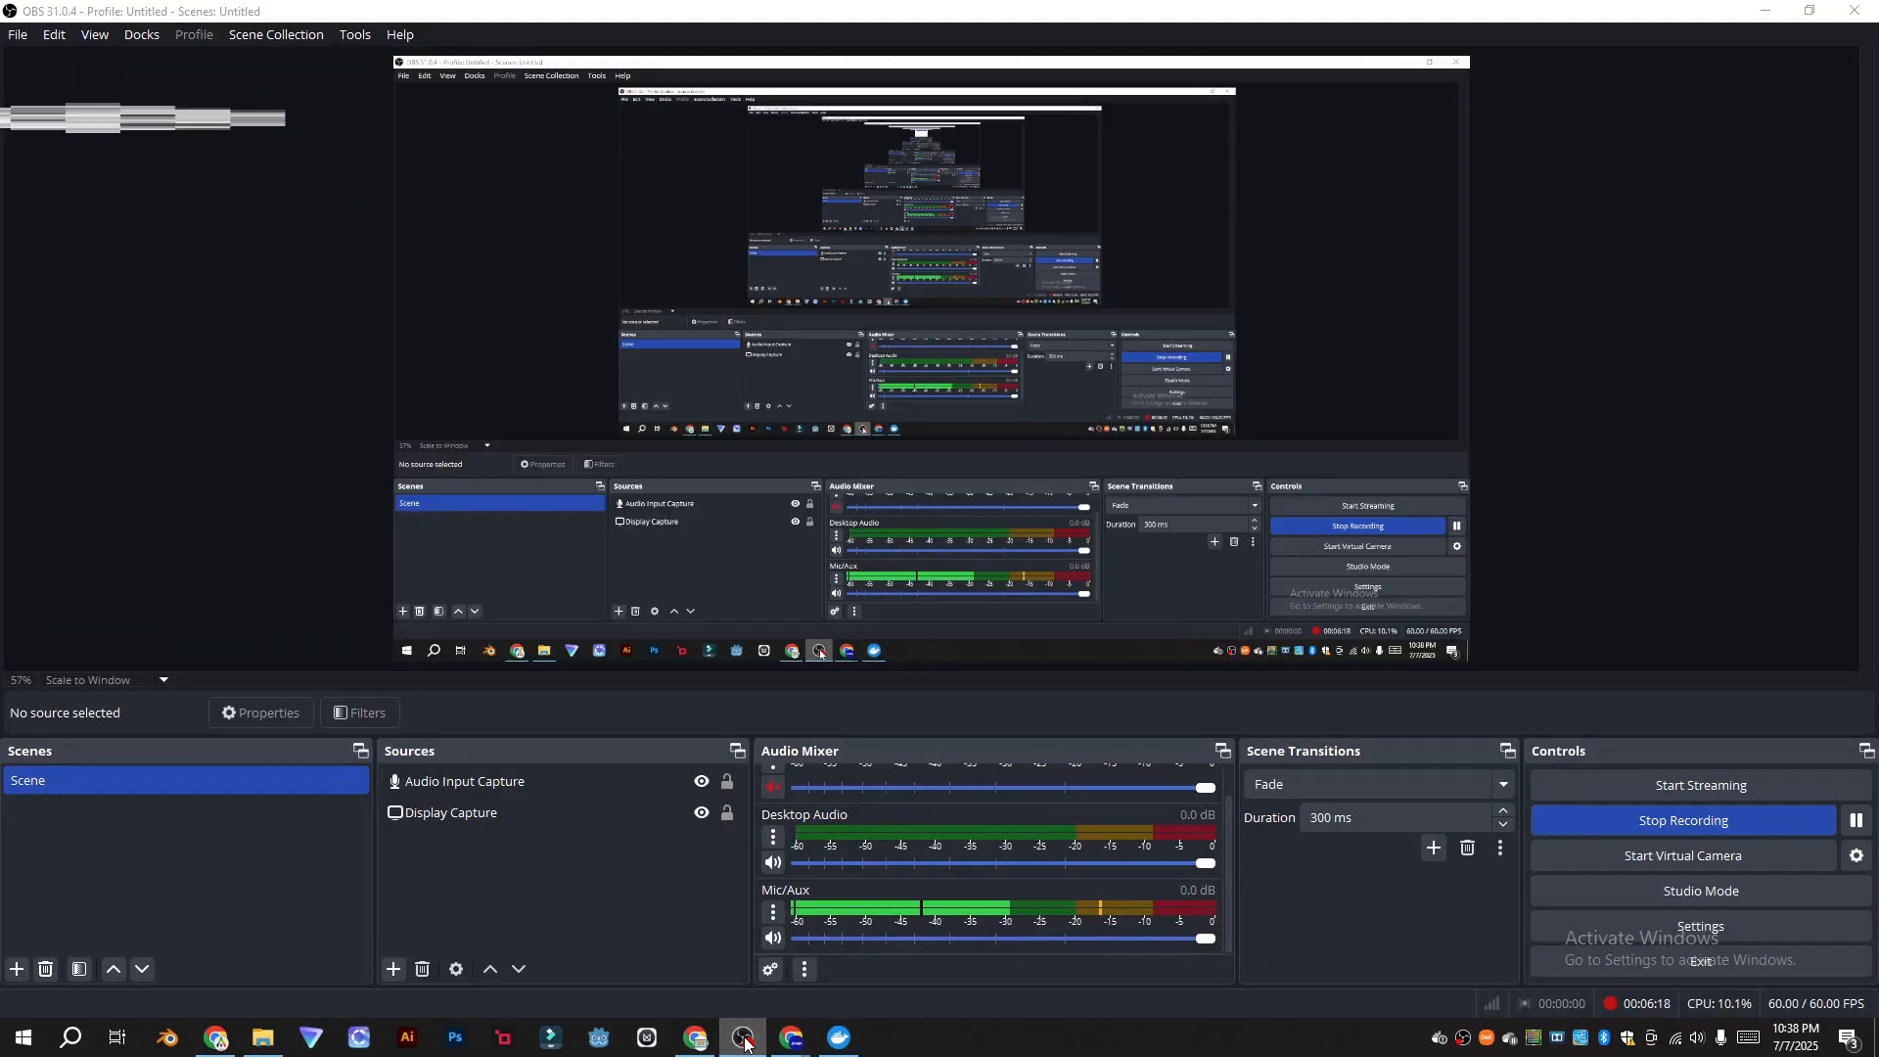
{"action": "left_click", "coordinate": [744, 1041]}
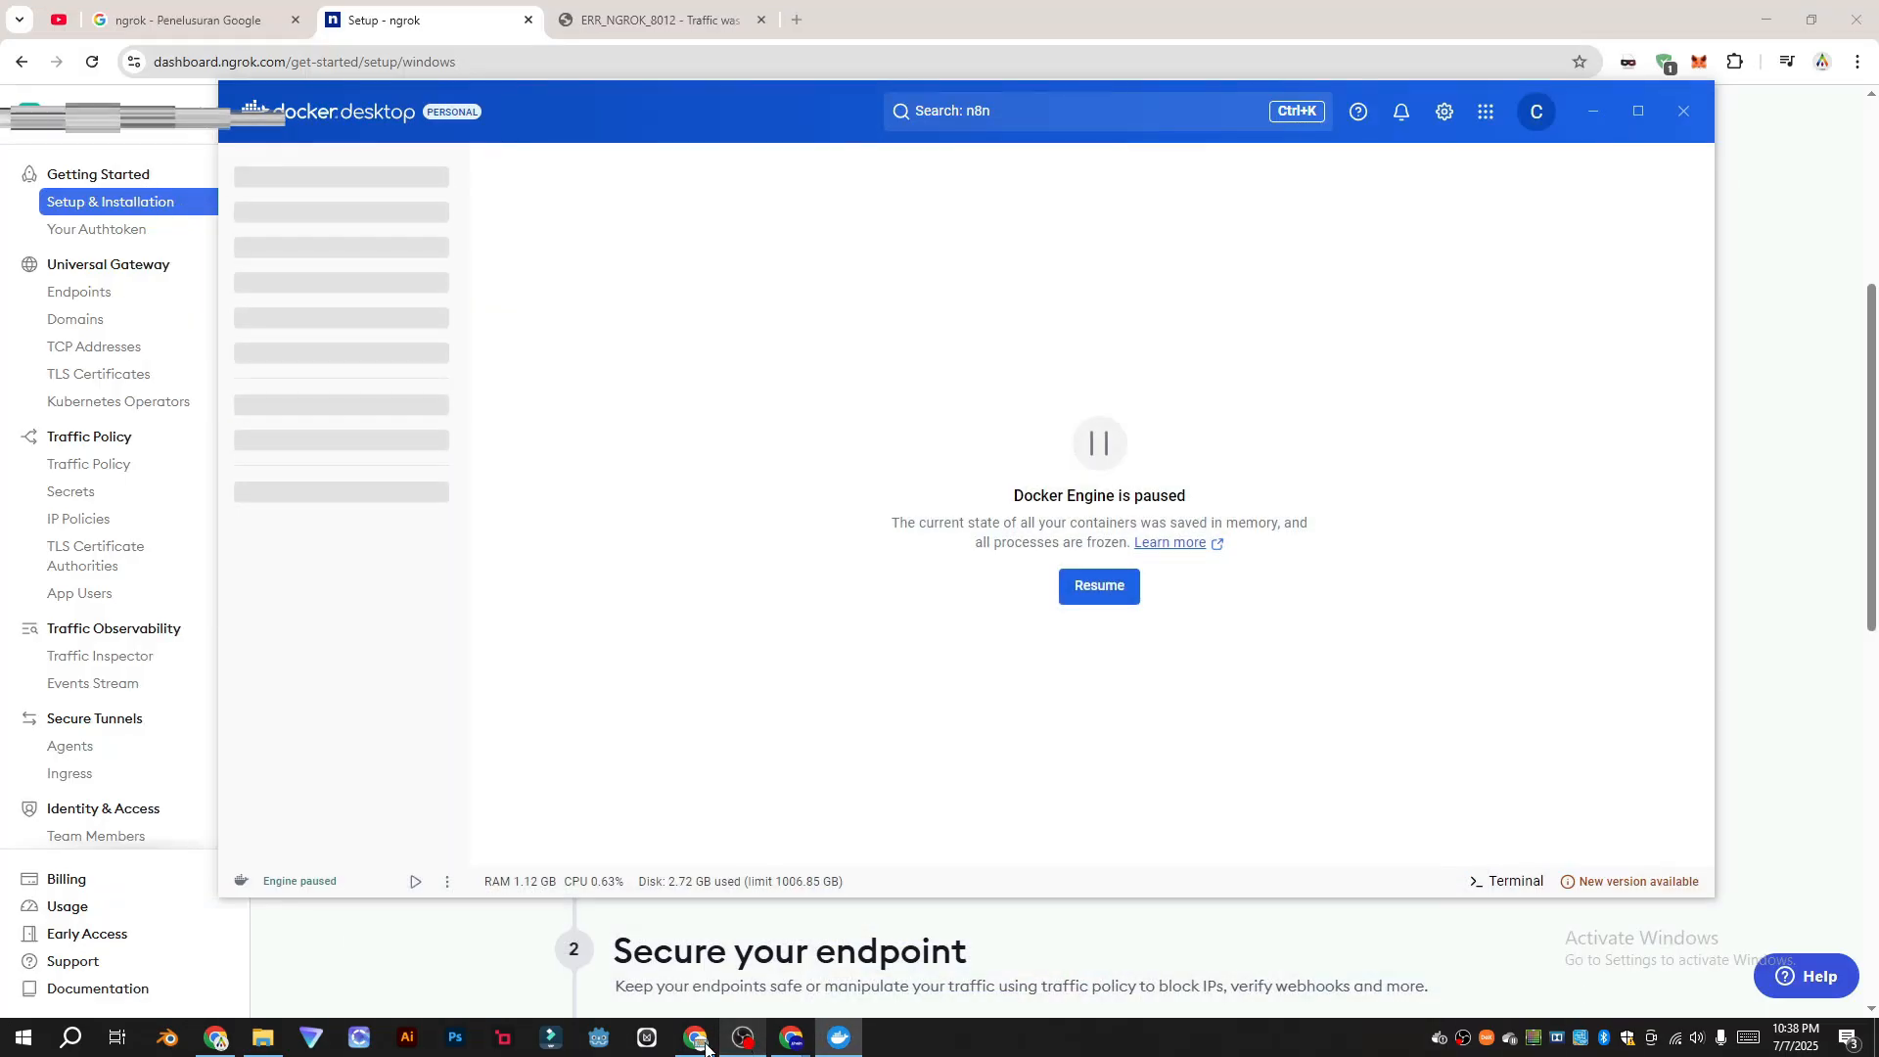
{"action": "left_click", "coordinate": [221, 1045]}
{"action": "key", "text": "super+d"}
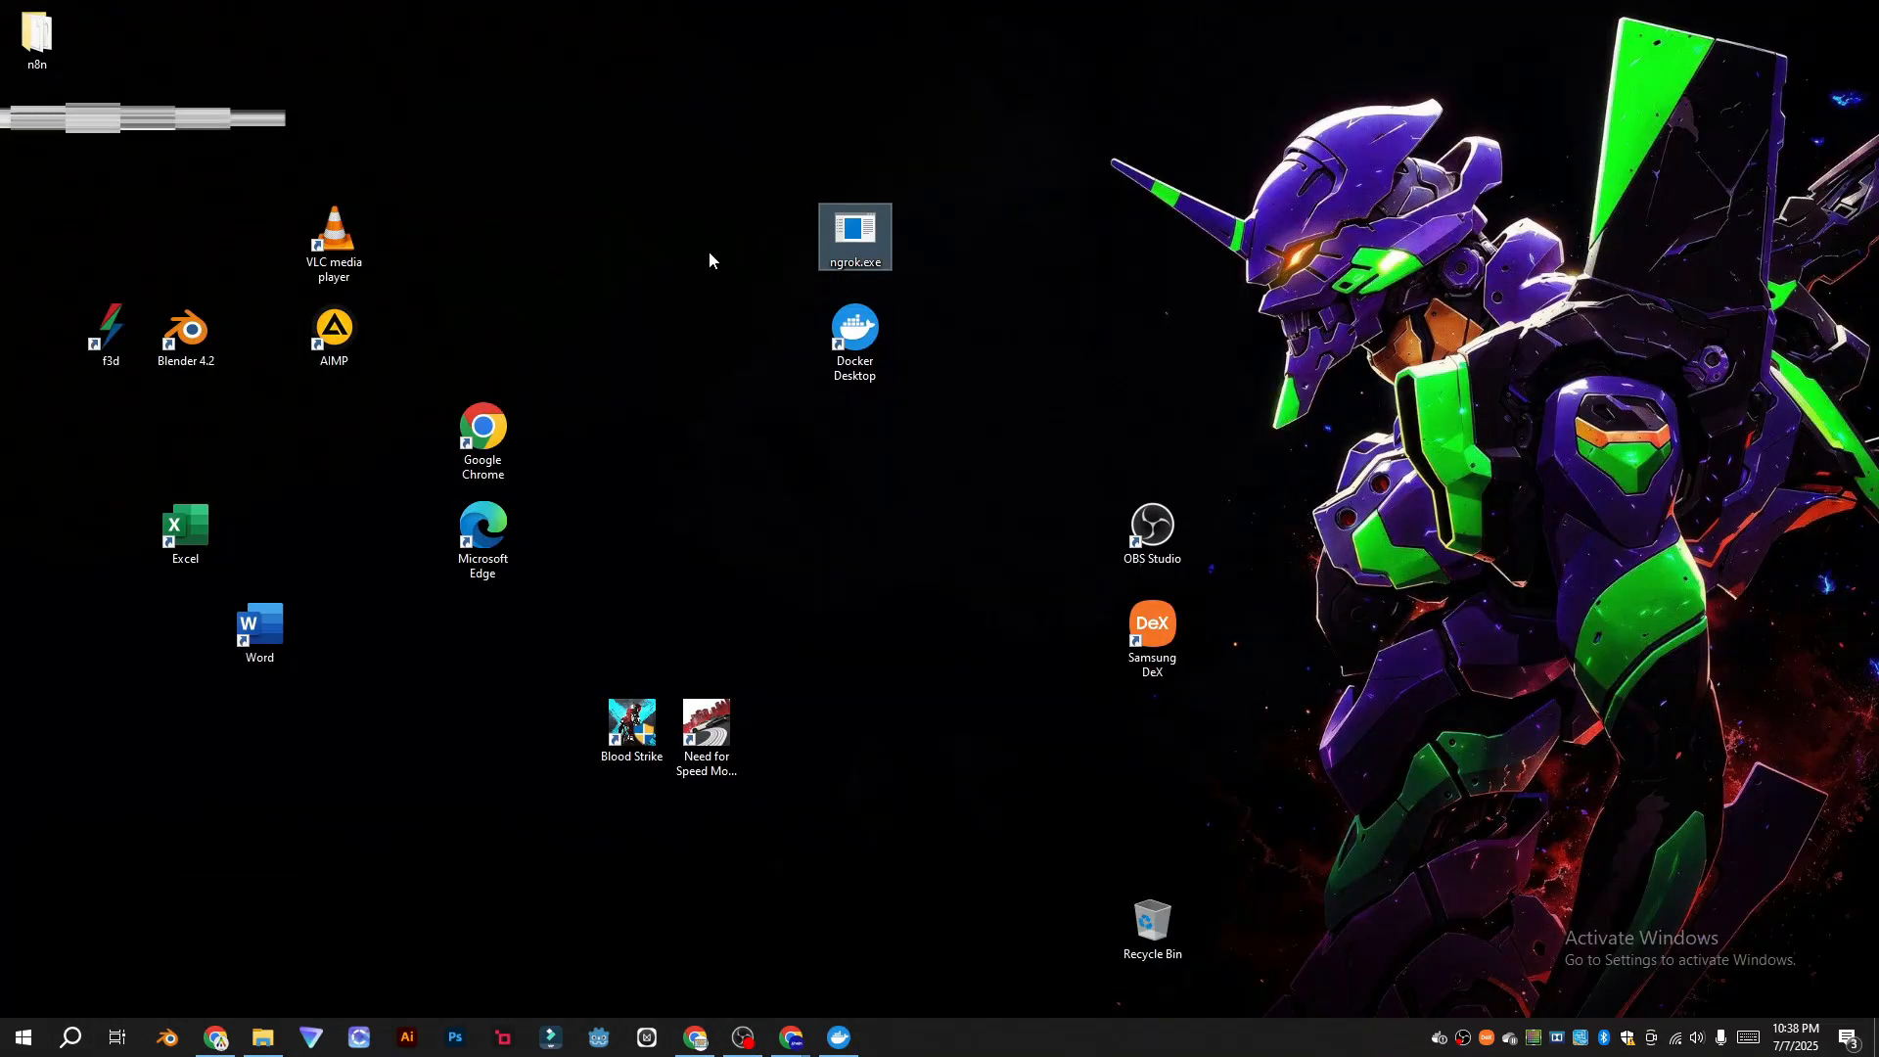
Step: Launch ngrok.exe and run the copied 'ngrok config add-authtoken' command in its console
{"action": "double_click", "coordinate": [867, 229]}
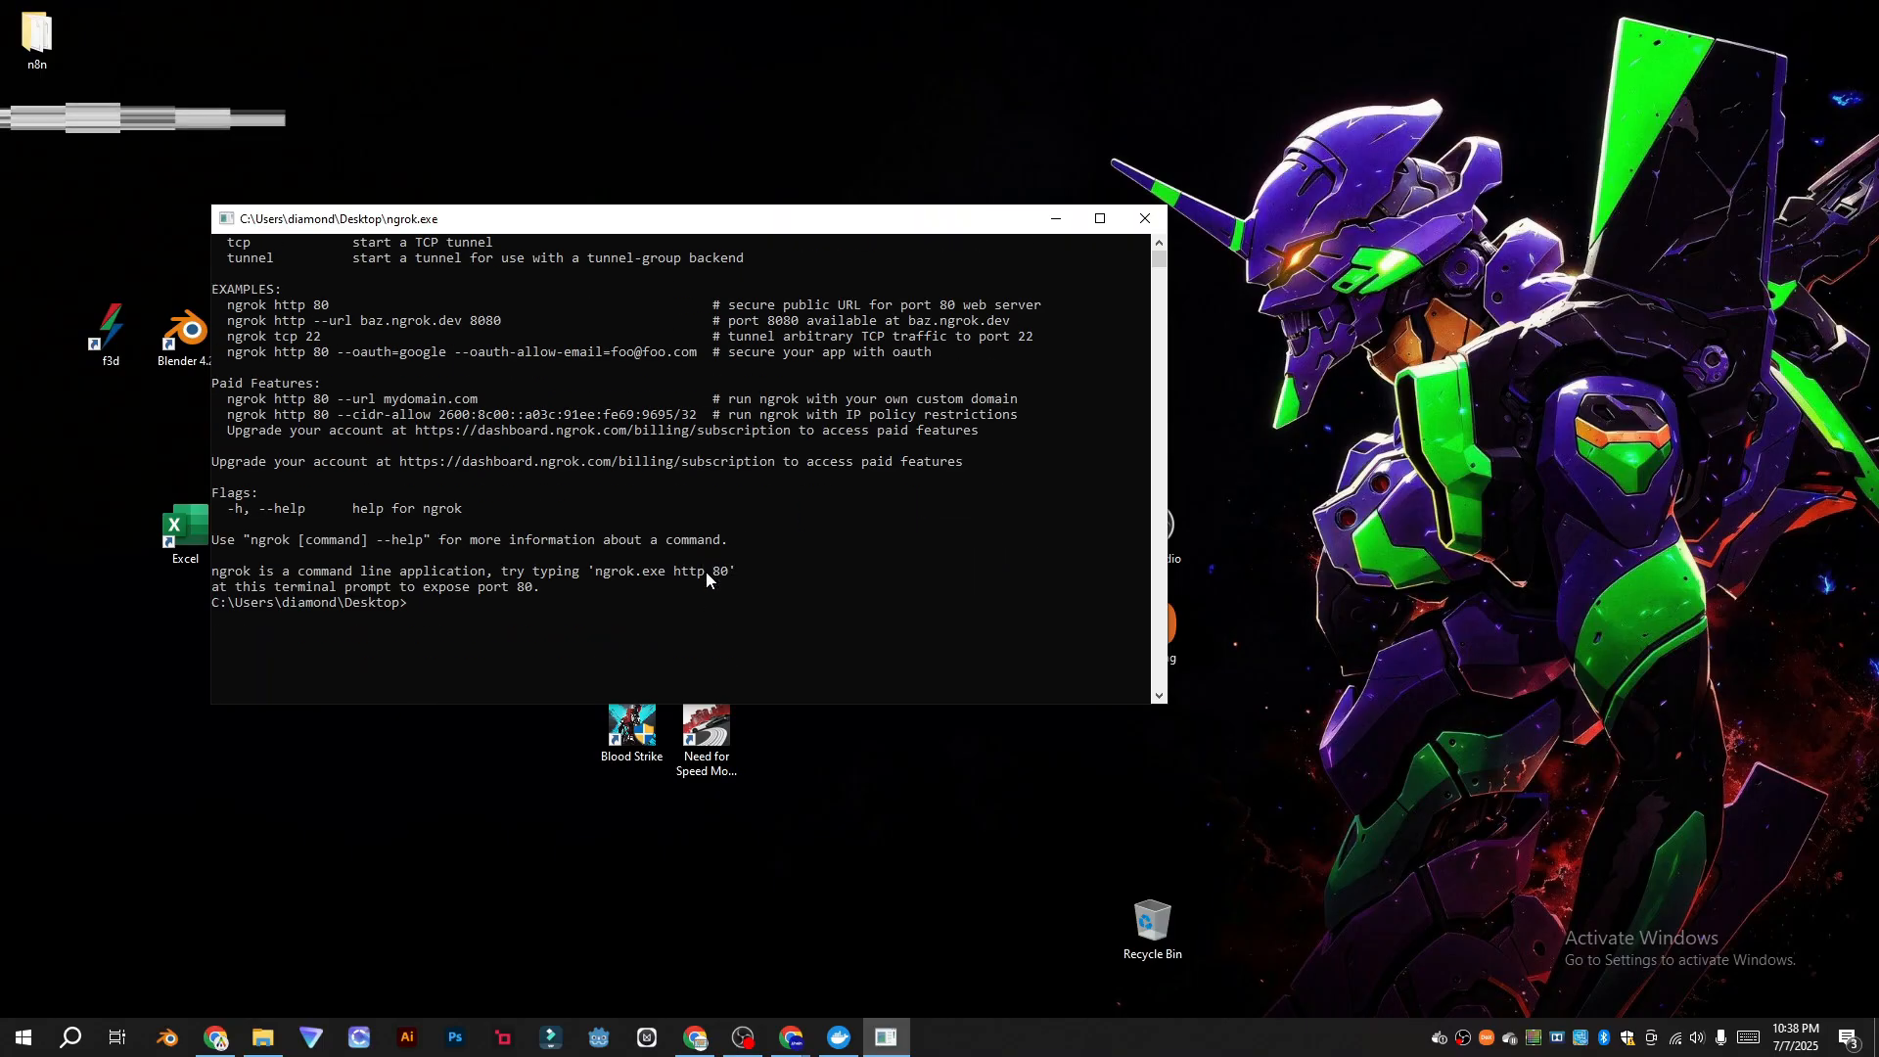
{"action": "mouse_move", "coordinate": [215, 1038]}
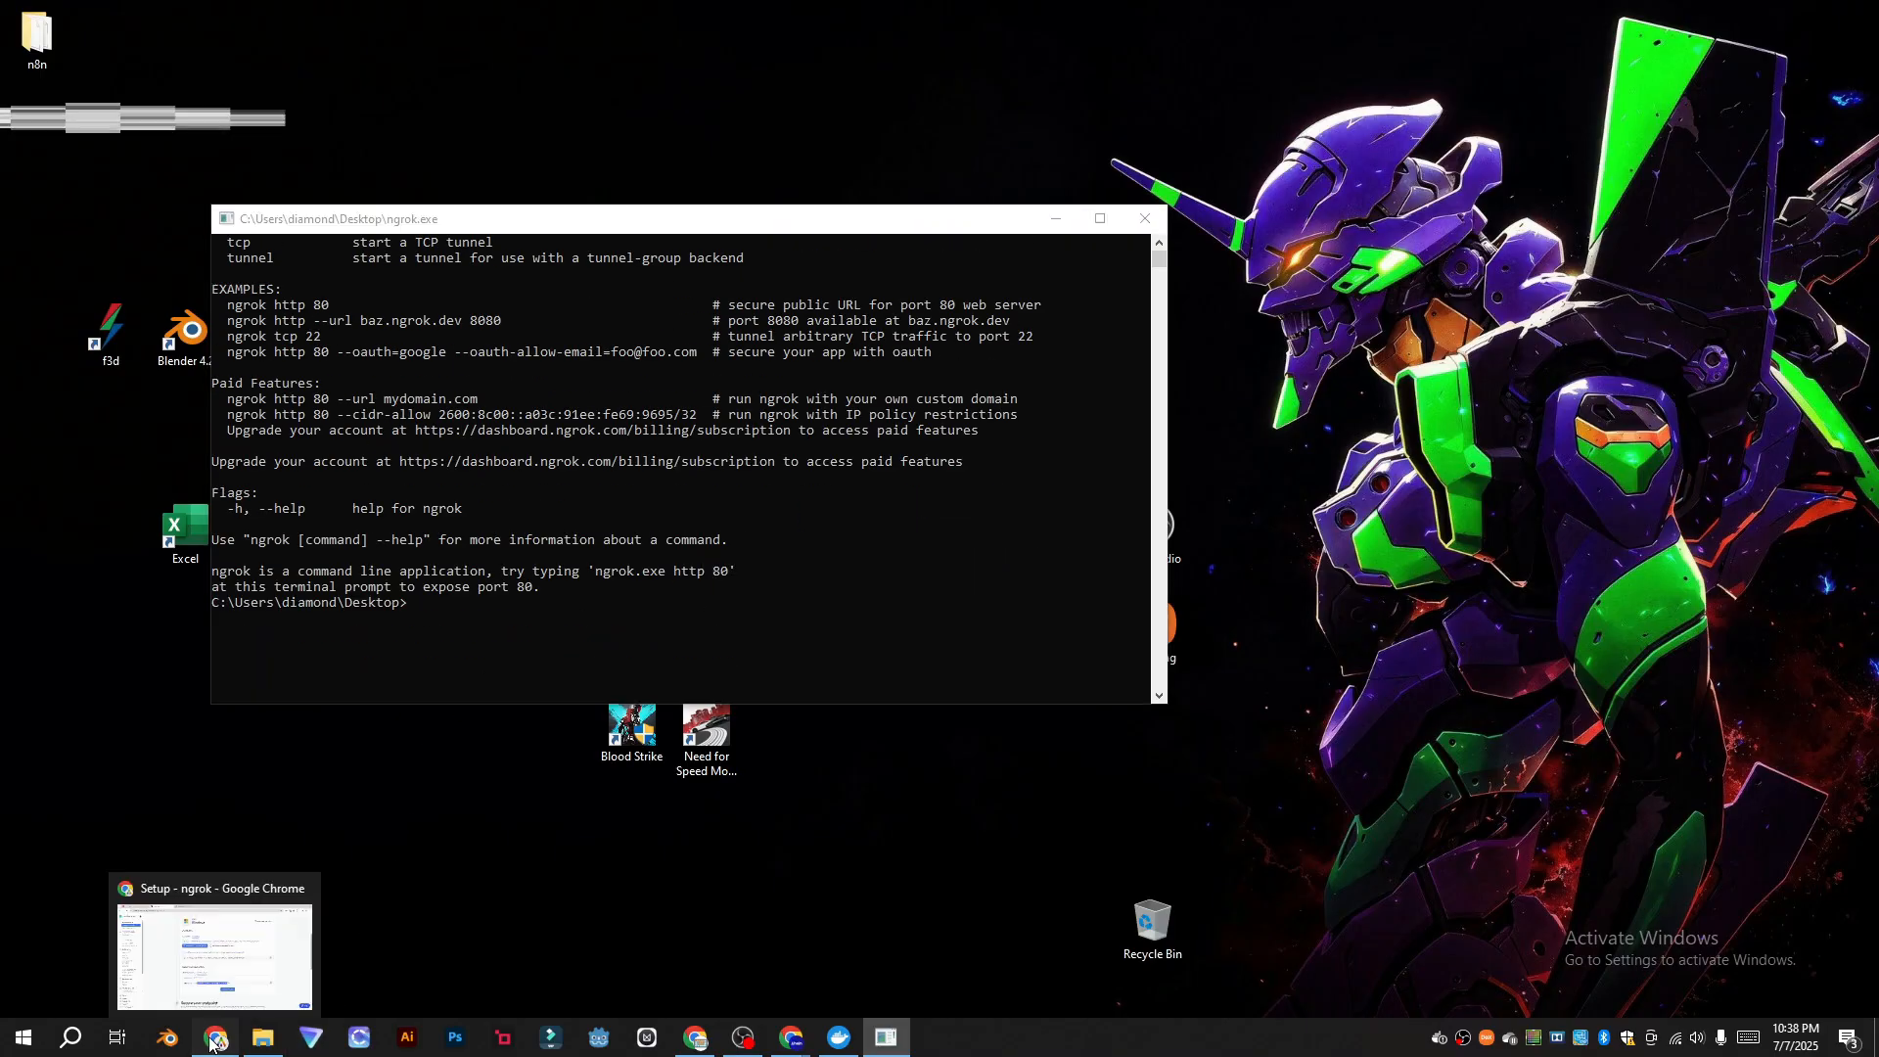
{"action": "left_click", "coordinate": [284, 940]}
{"action": "left_click", "coordinate": [1477, 514]}
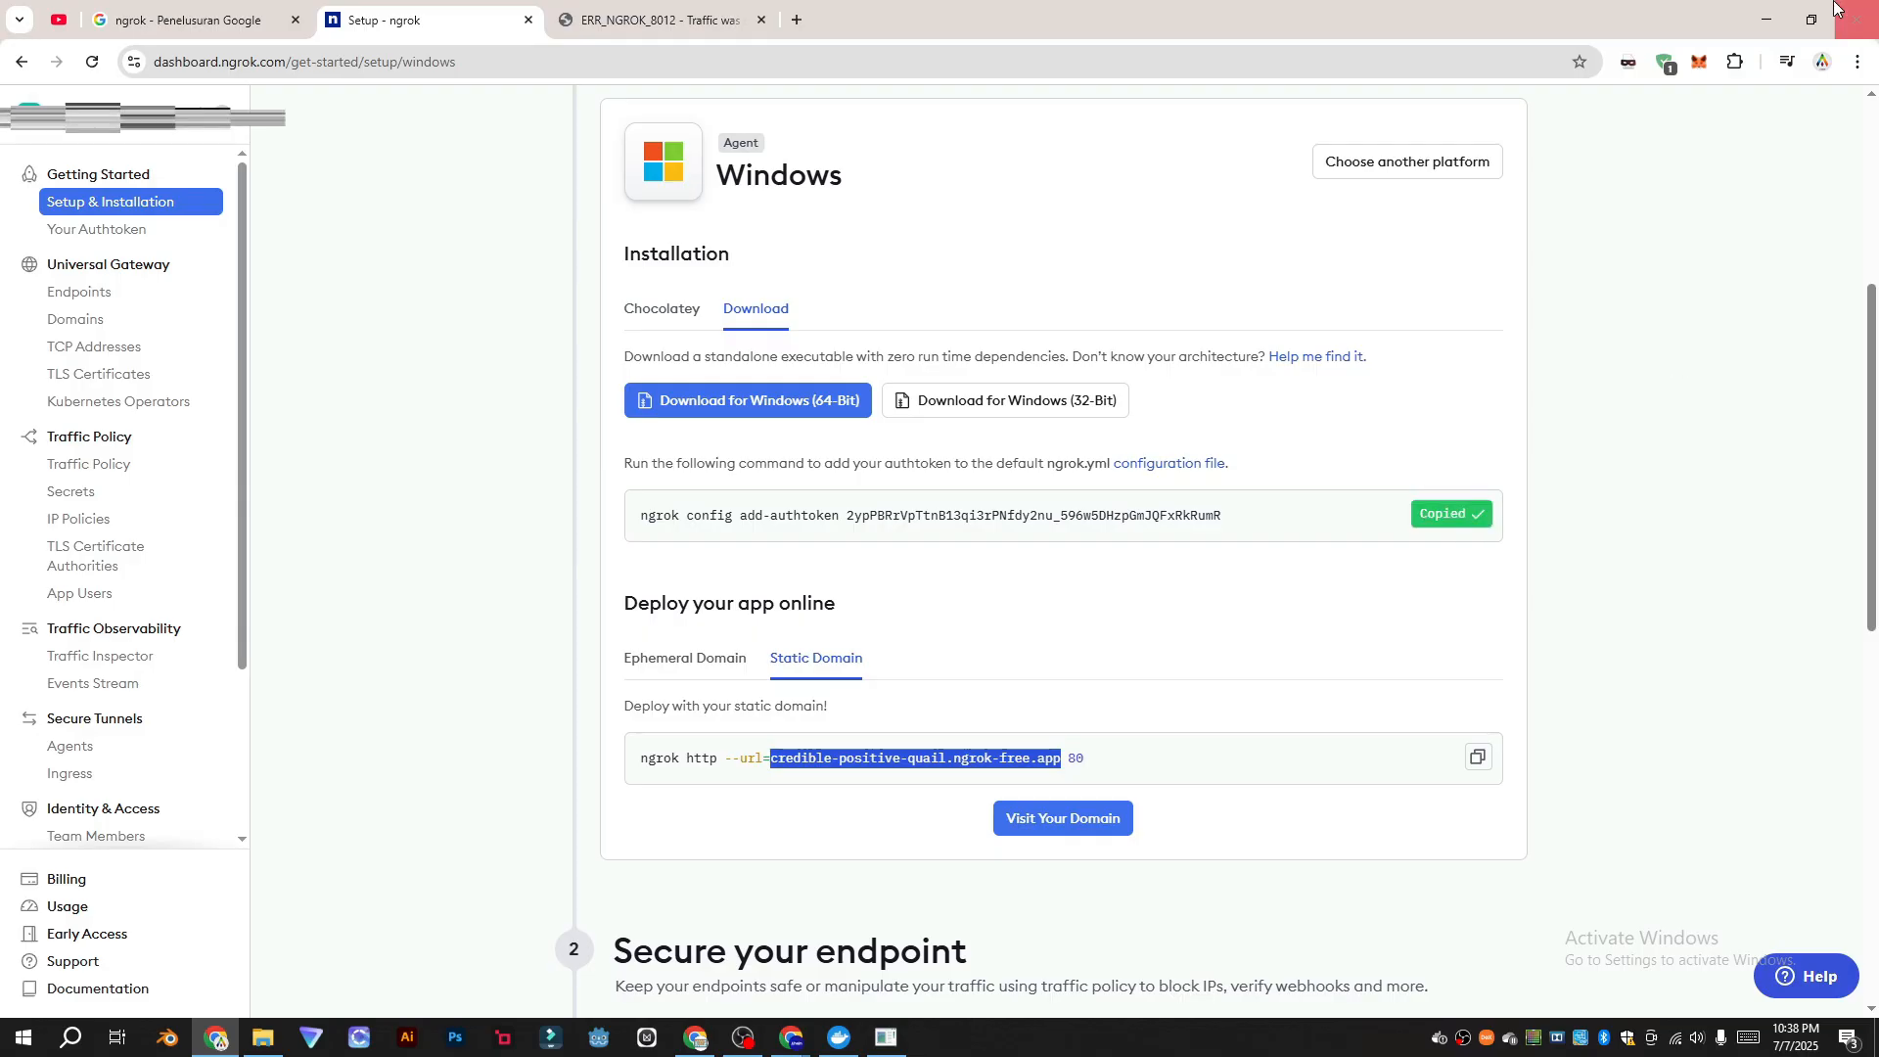
{"action": "left_click", "coordinate": [1766, 20]}
{"action": "key", "text": "ctrl+v"}
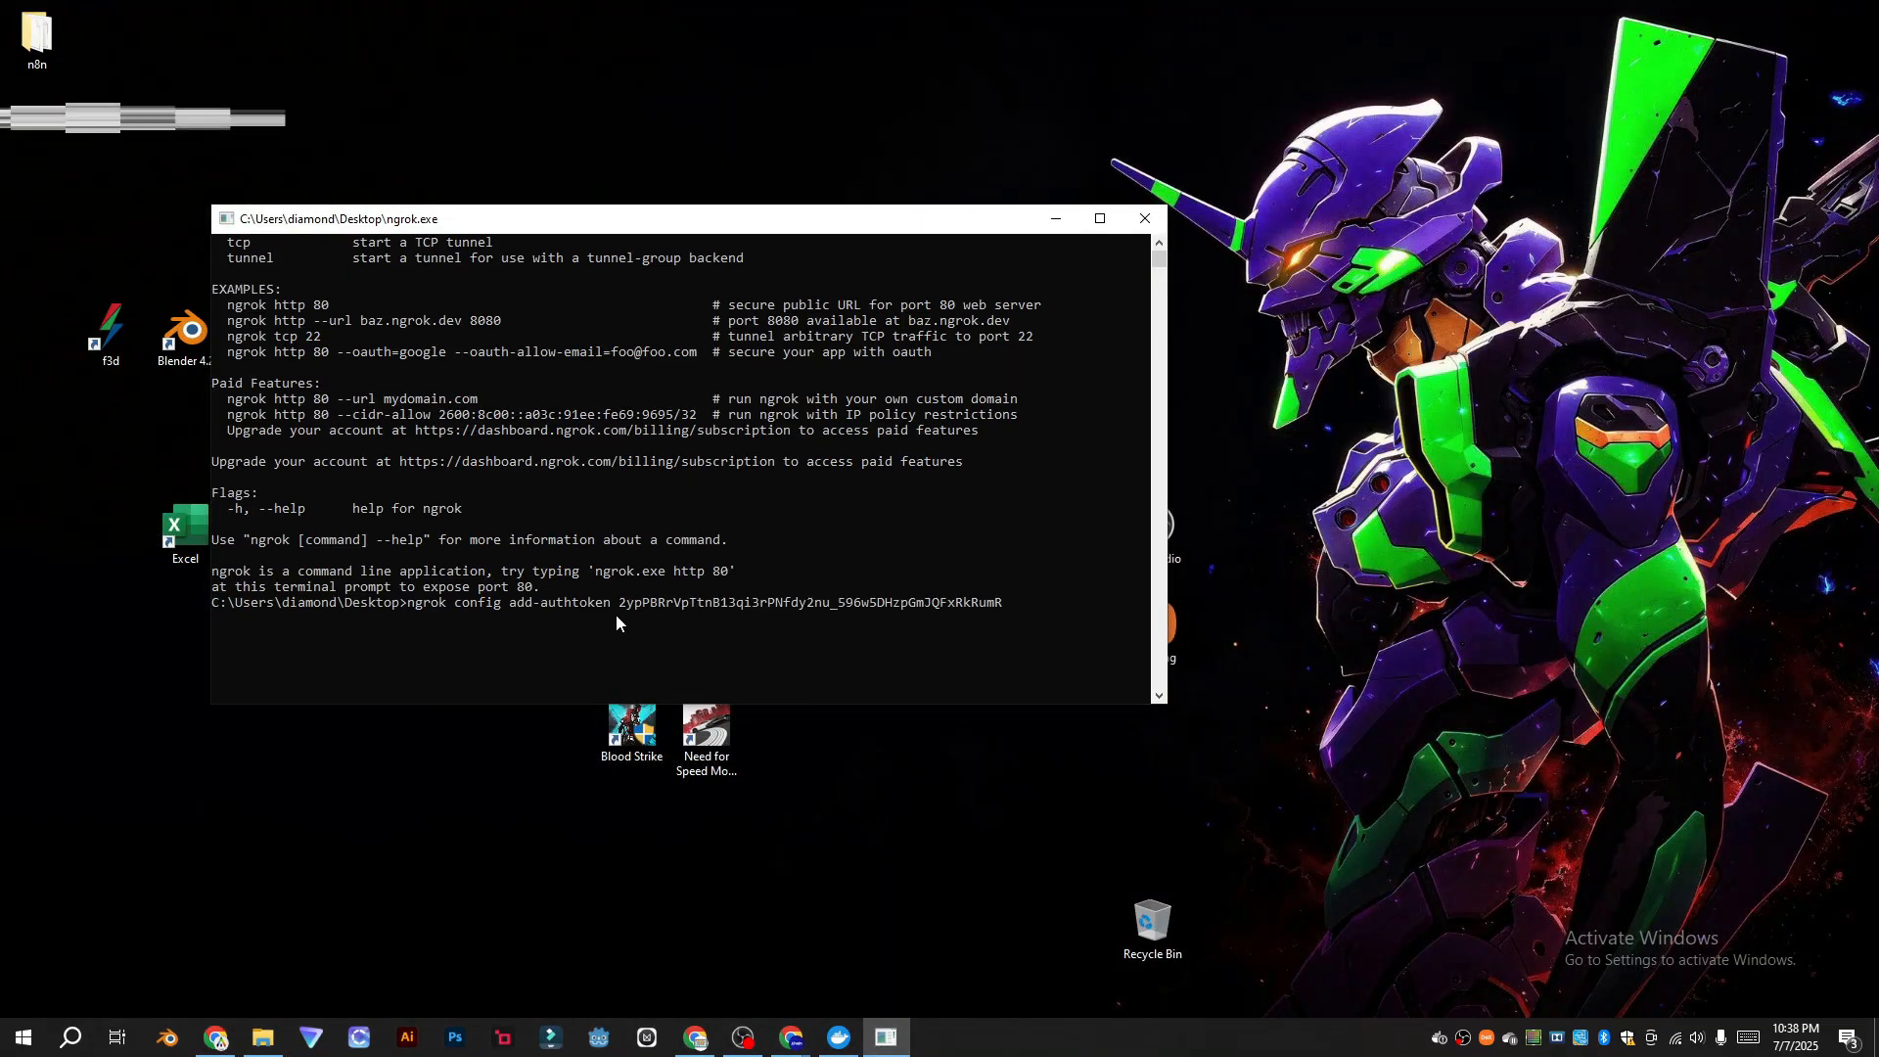
{"action": "key", "text": "Return"}
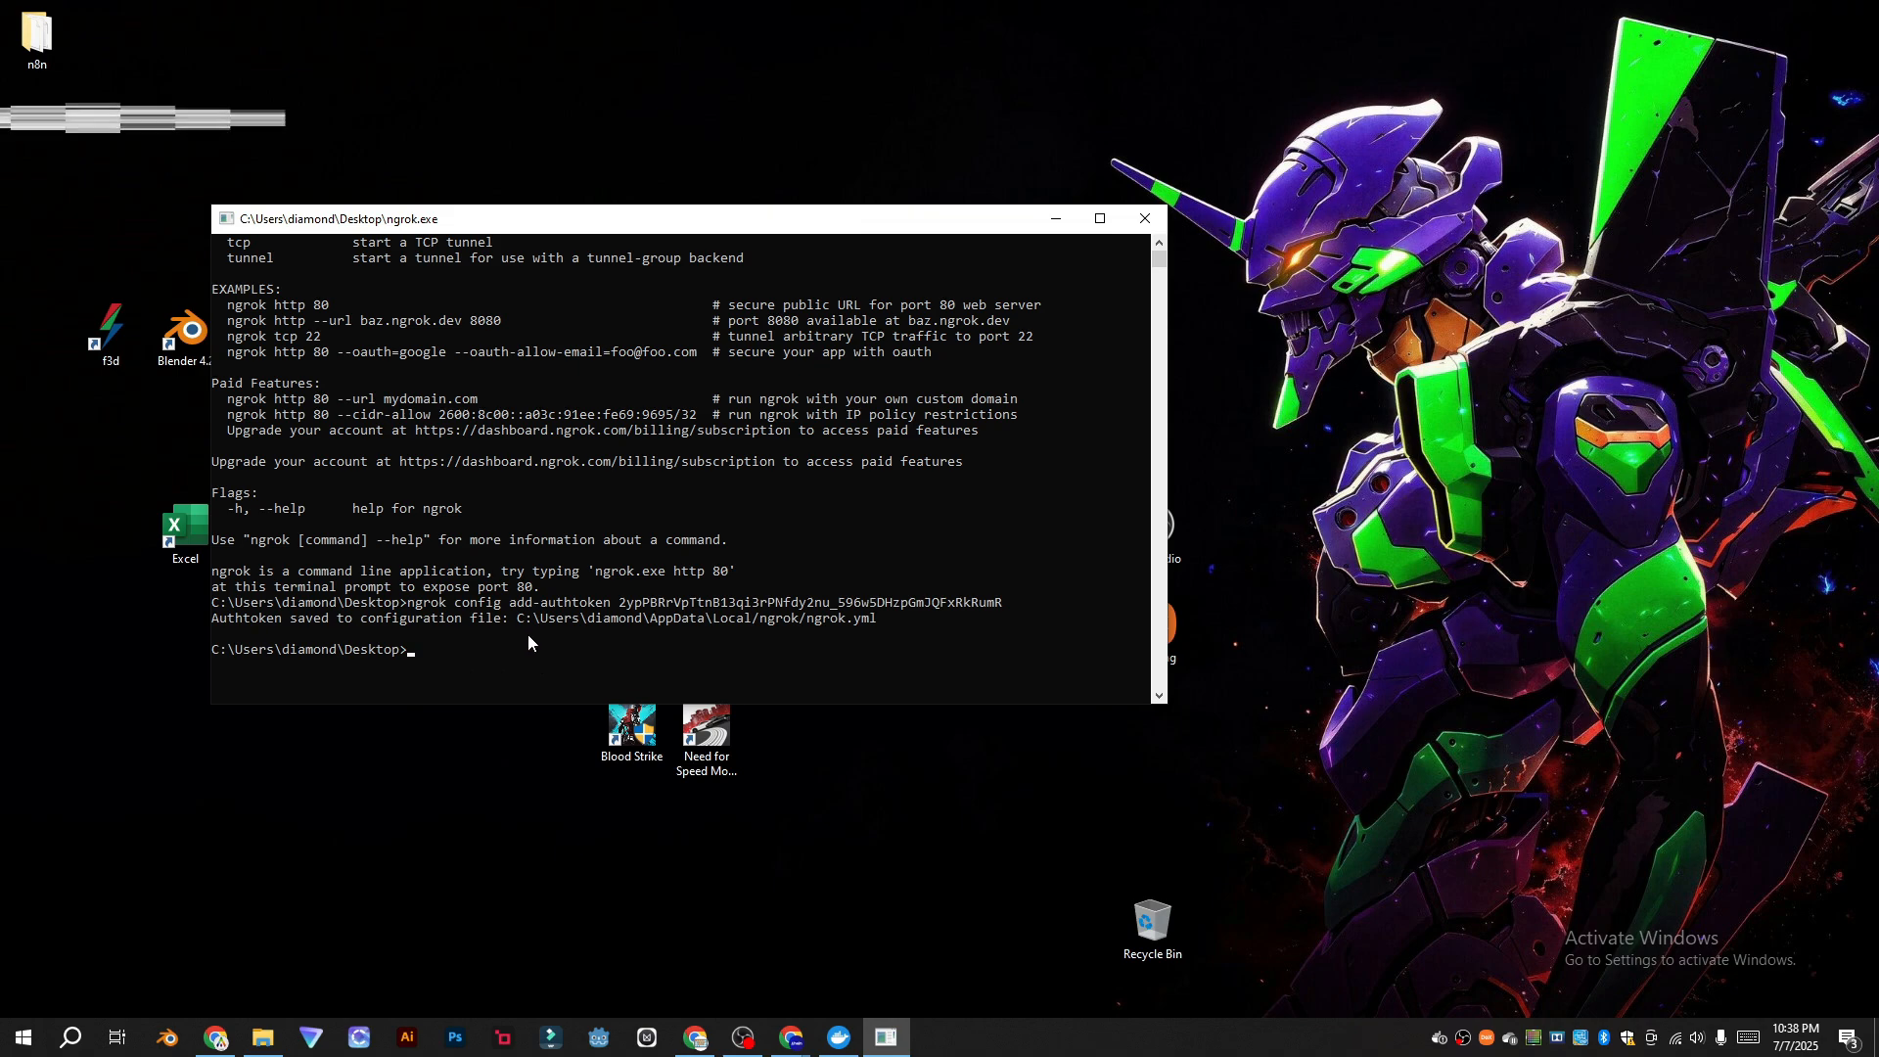
{"action": "left_click", "coordinate": [216, 1040]}
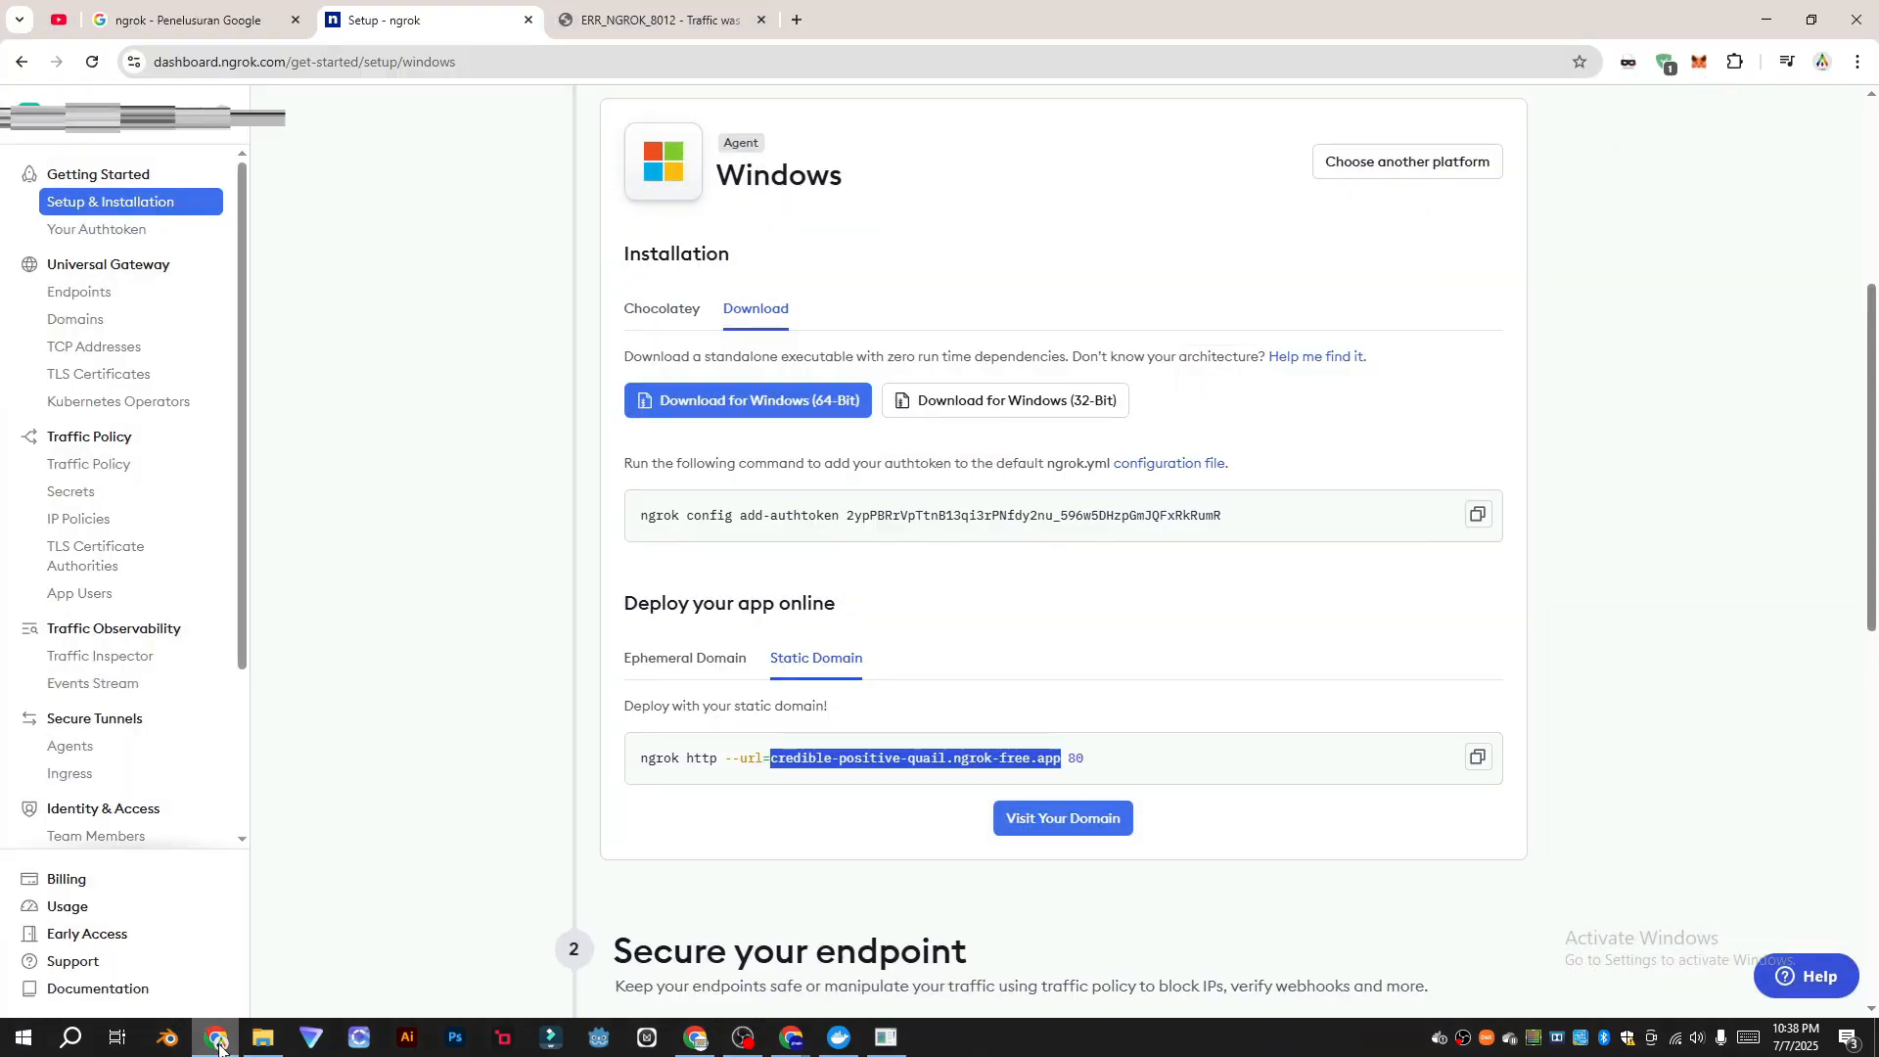
Step: Run the copied static-domain command in the ngrok console, forwarding credible-positive-quail.ngrok-free.app to port 6969
{"action": "scroll", "coordinate": [903, 762], "scroll_direction": "down", "scroll_amount": 2}
{"action": "left_click", "coordinate": [1310, 568]}
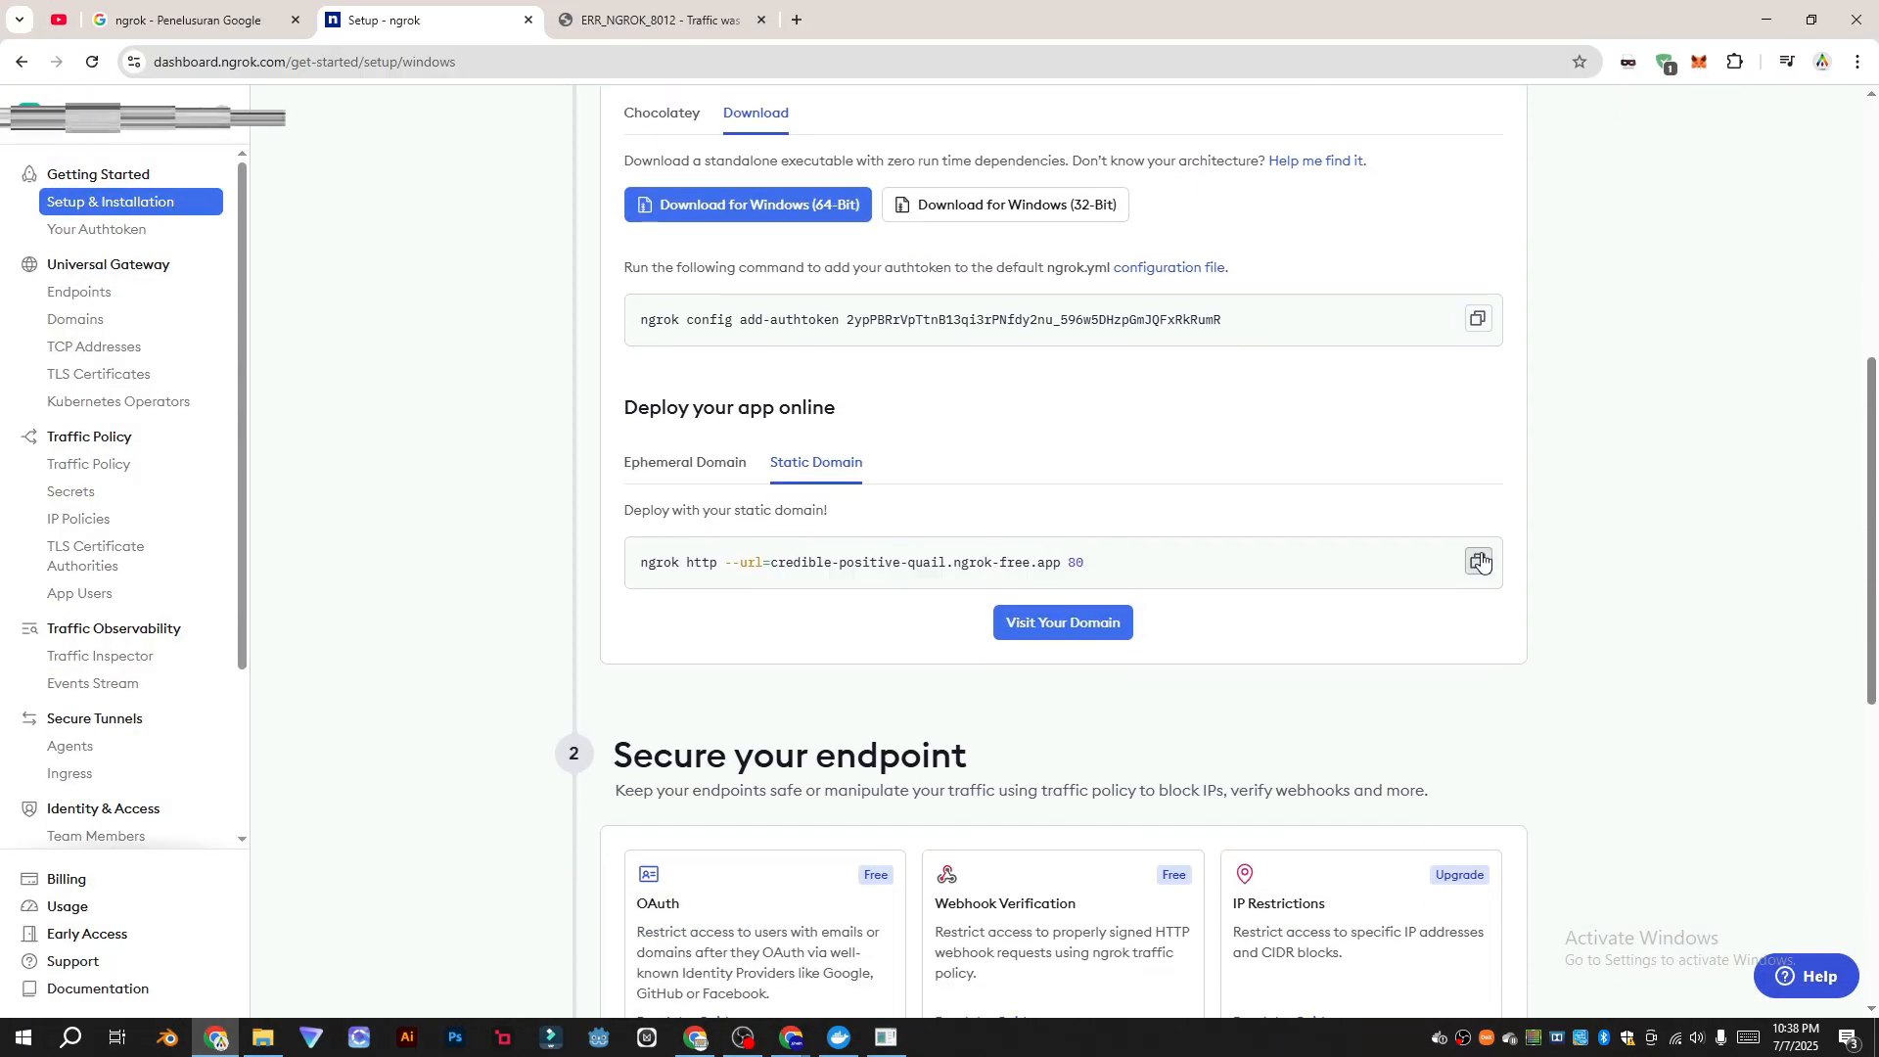
{"action": "left_click", "coordinate": [1478, 561]}
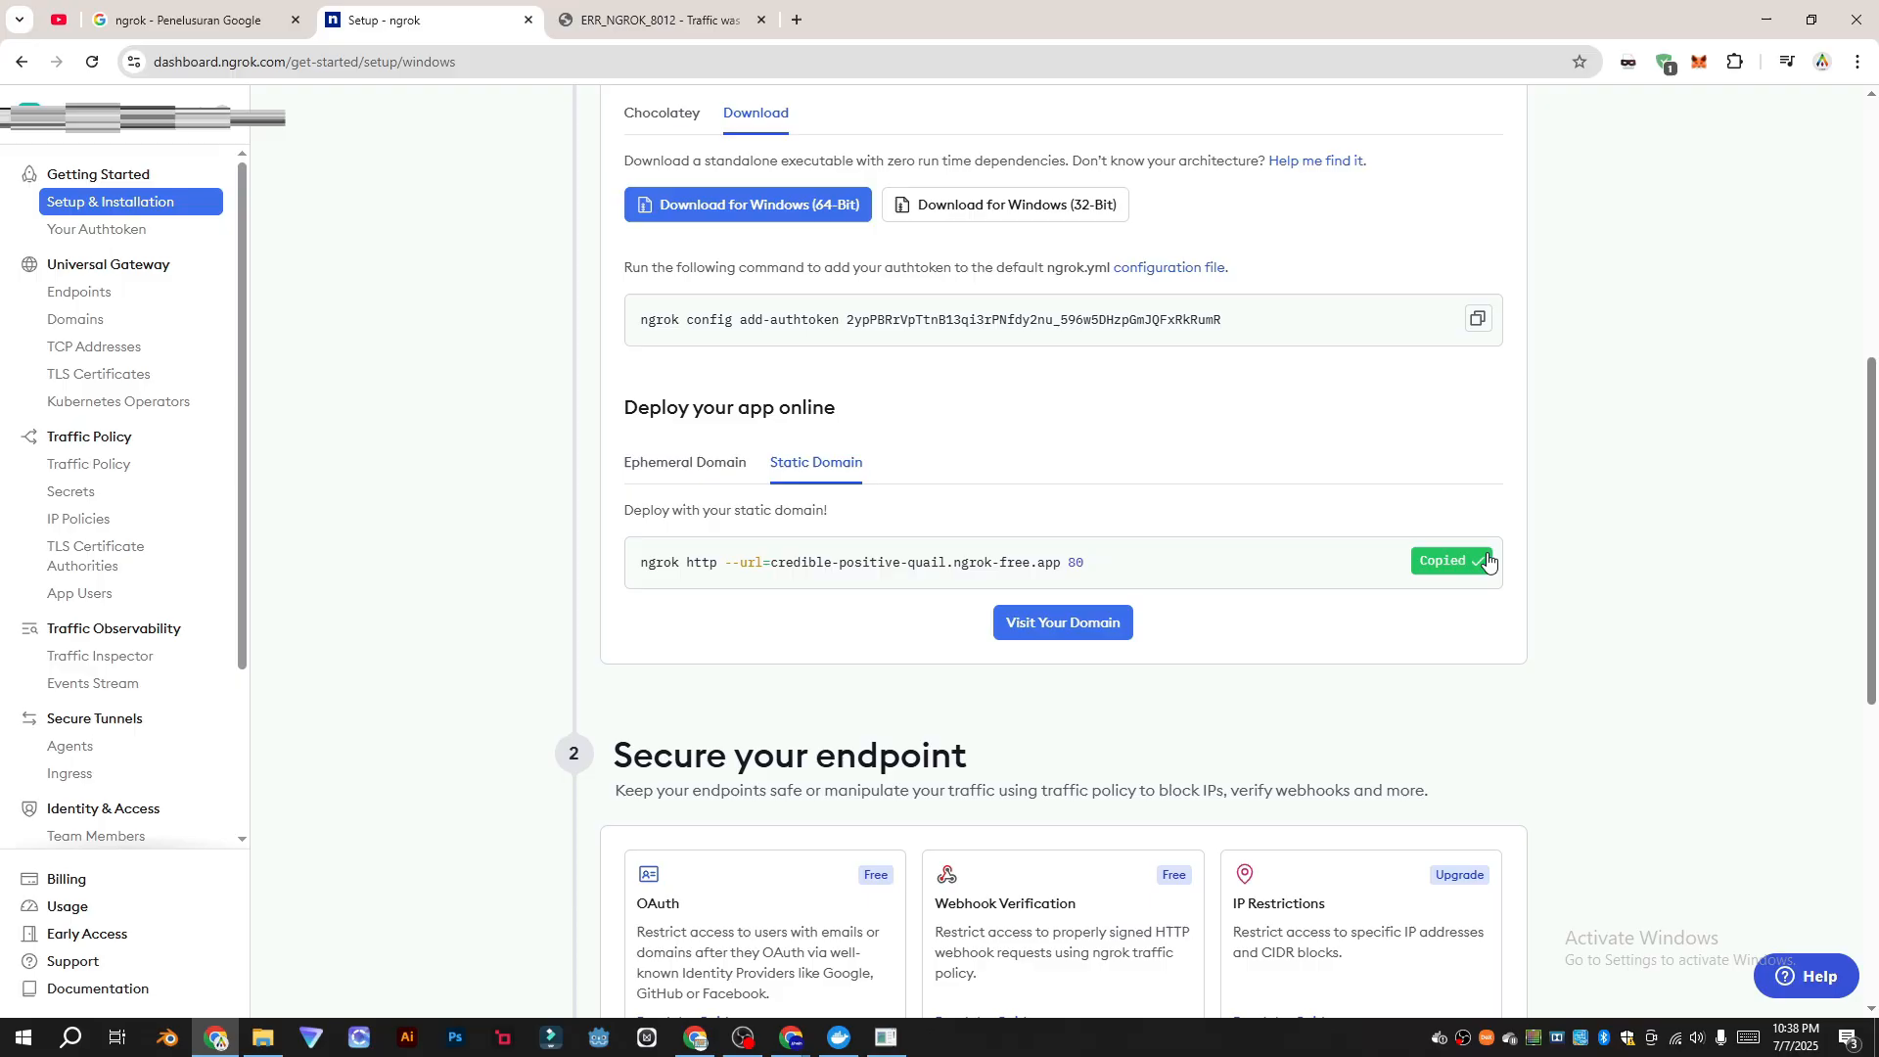
{"action": "left_click", "coordinate": [884, 1040]}
{"action": "right_click", "coordinate": [440, 670]}
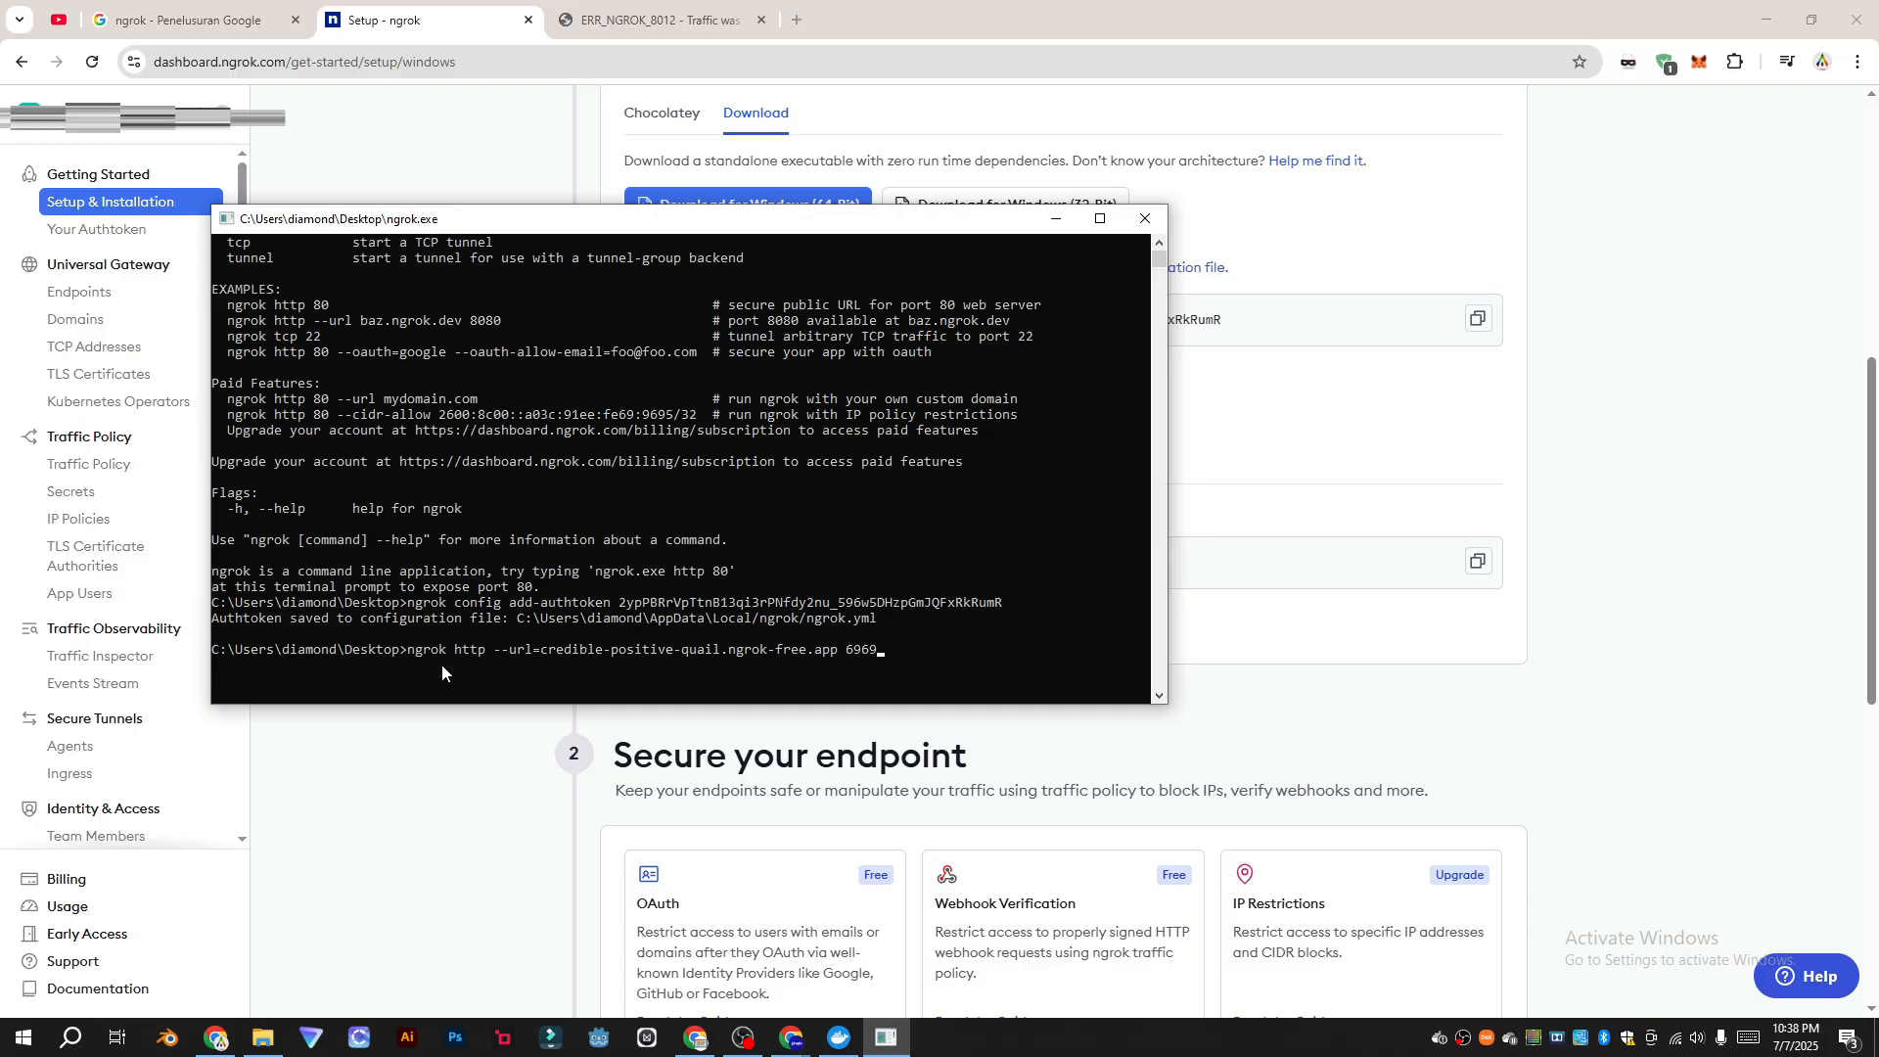
{"action": "key", "text": "Return"}
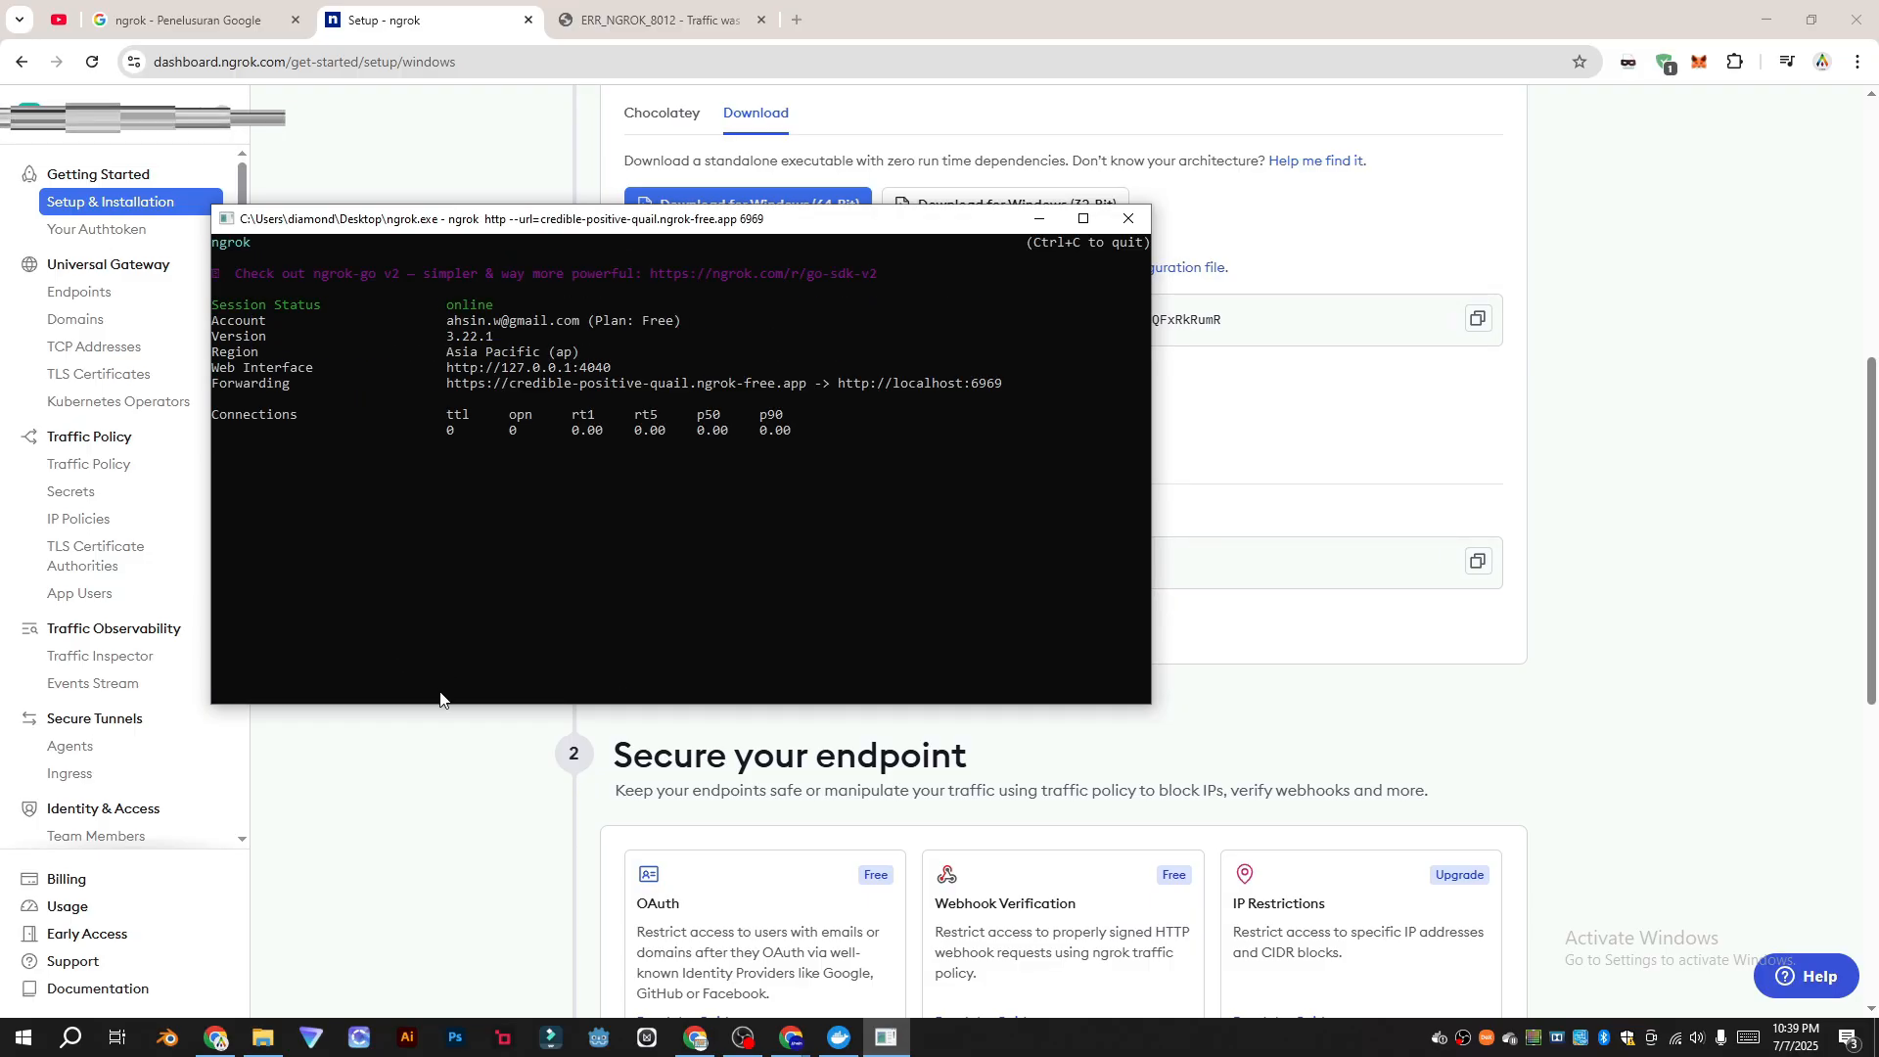
{"action": "left_click", "coordinate": [474, 843]}
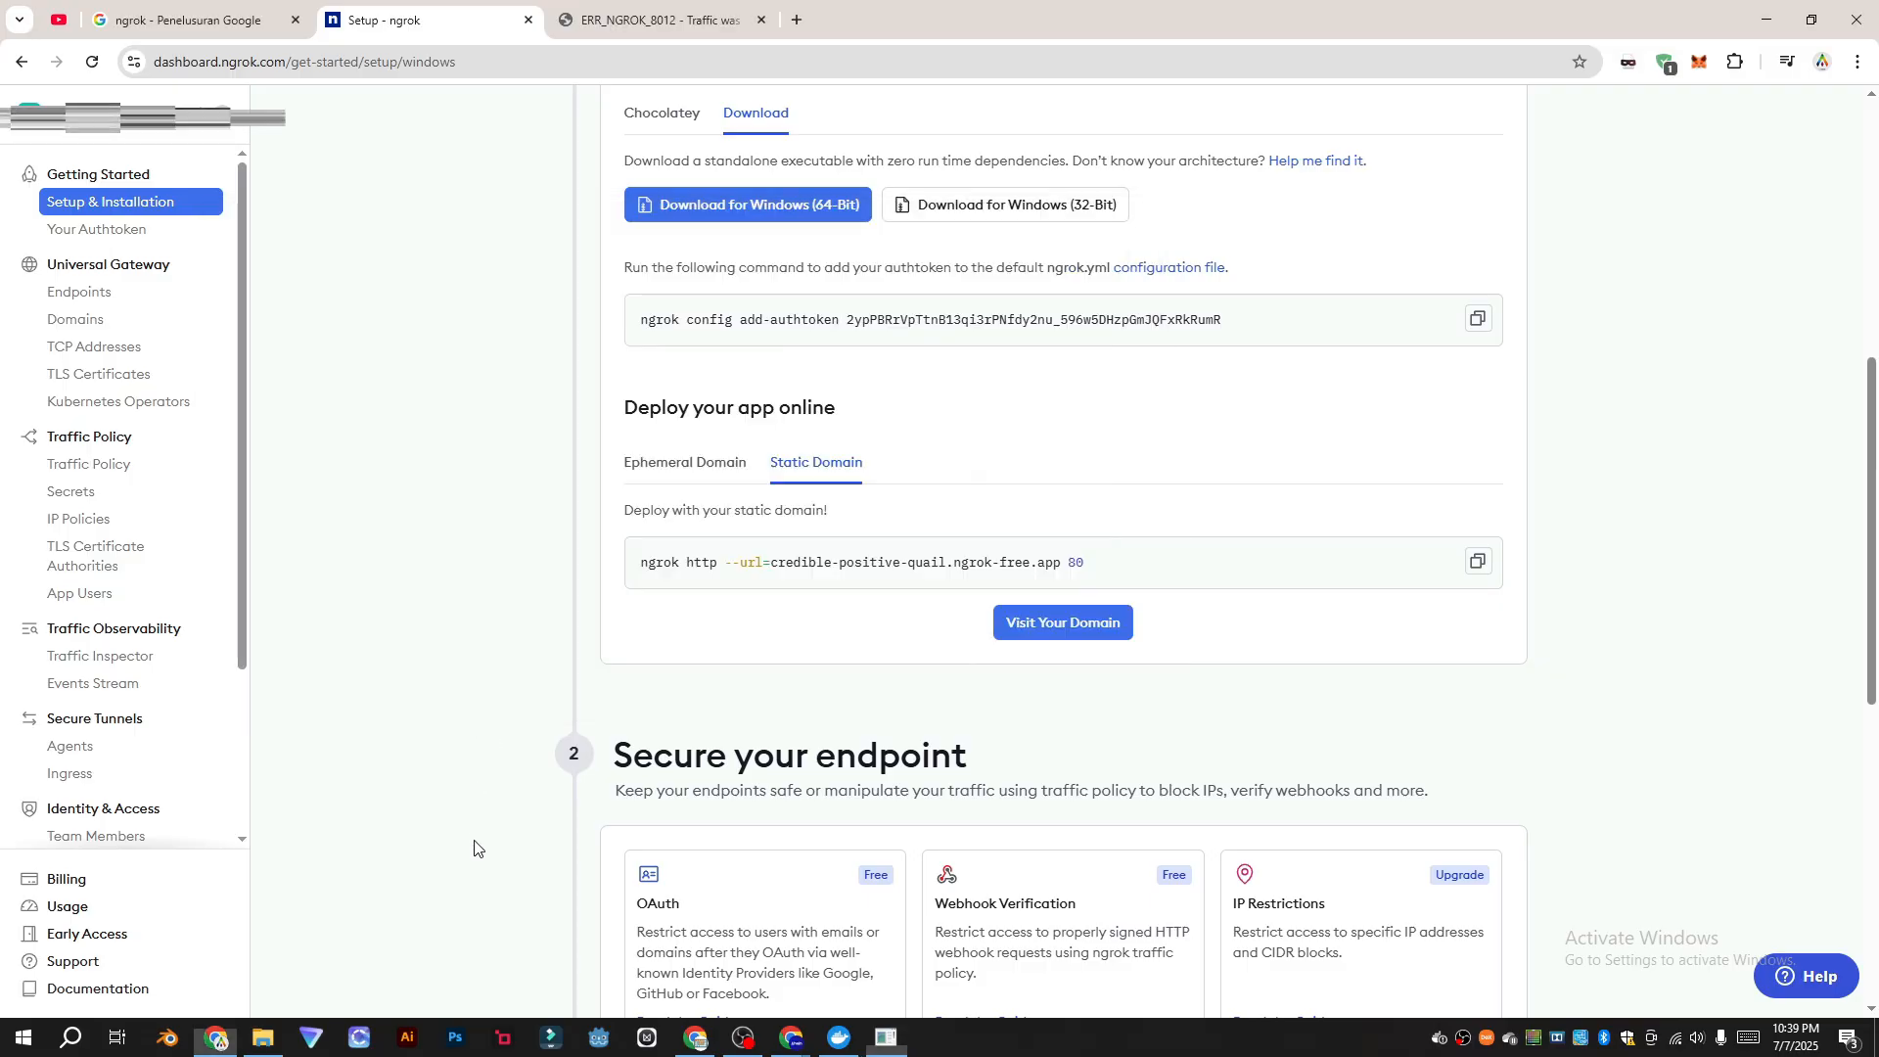
Step: Open the static ngrok domain in a new browser tab
{"action": "left_click", "coordinate": [1040, 631]}
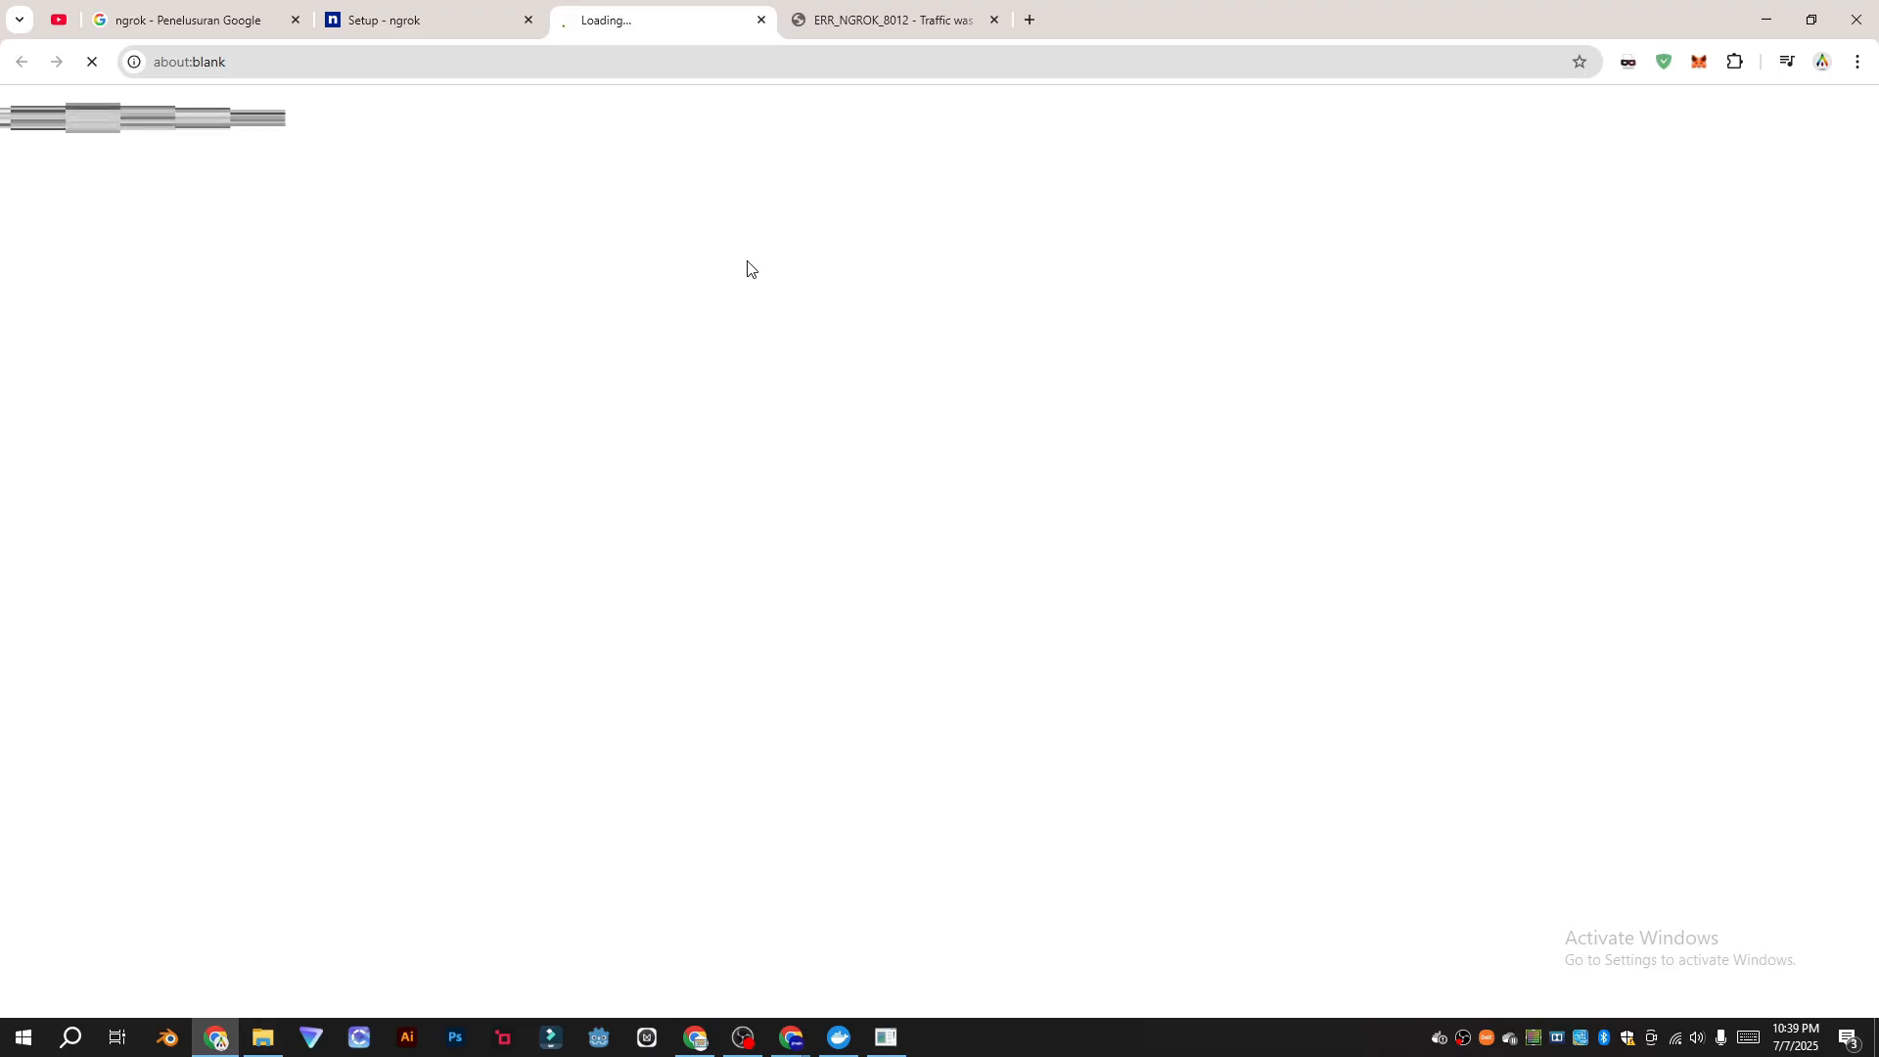
{"action": "left_click", "coordinate": [489, 11]}
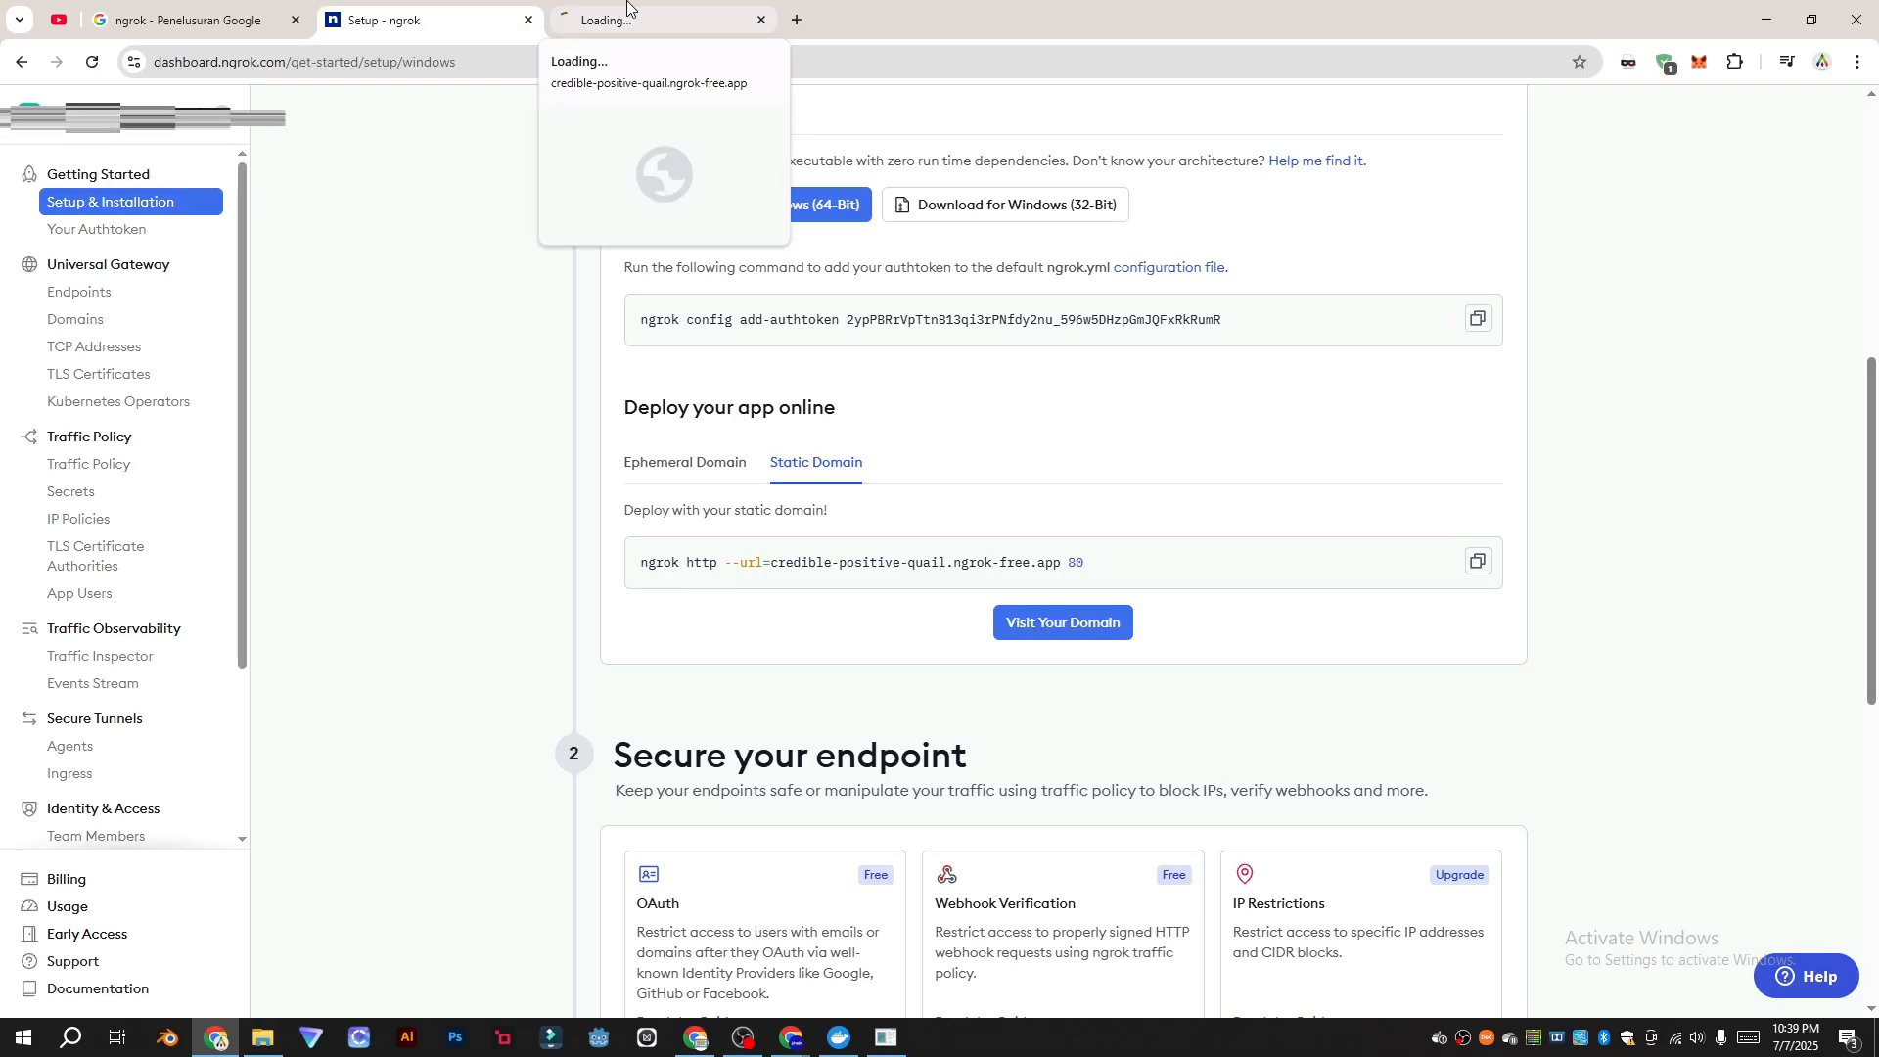
{"action": "left_click", "coordinate": [668, 8]}
{"action": "left_click", "coordinate": [348, 8]}
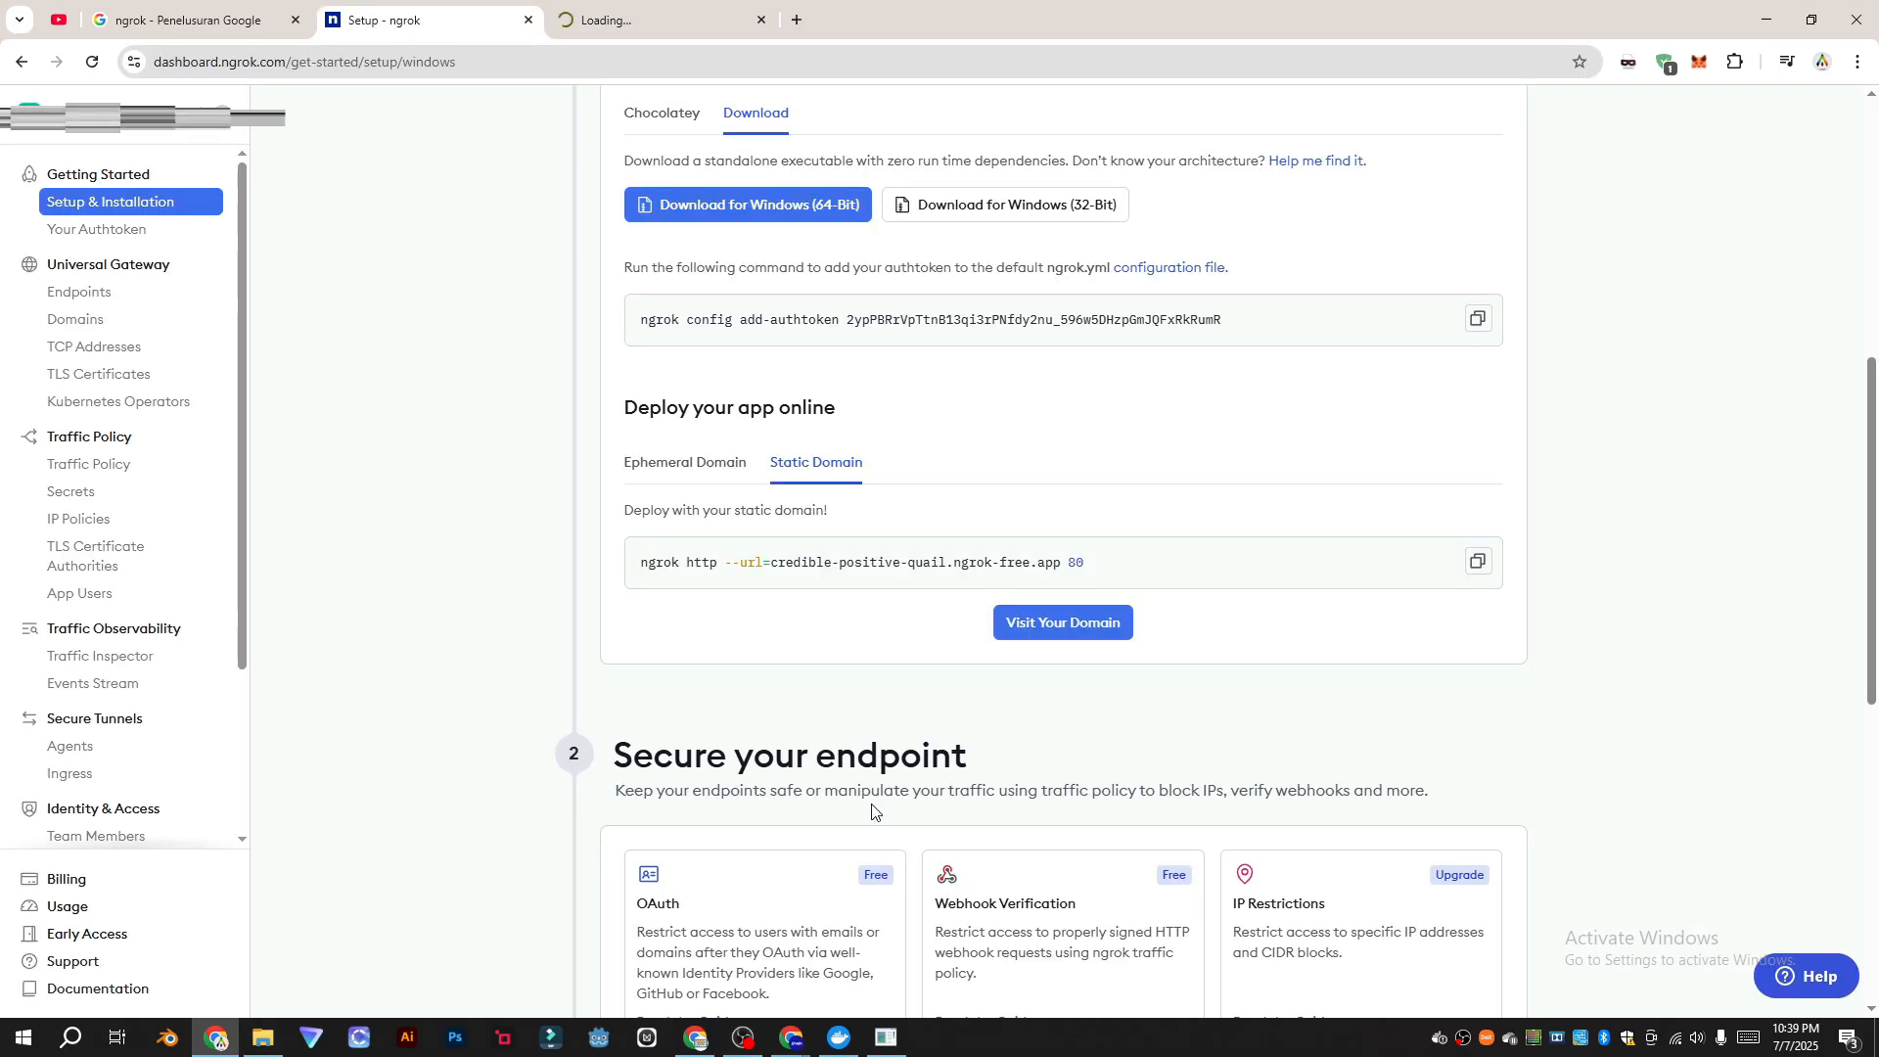
{"action": "left_click", "coordinate": [668, 19]}
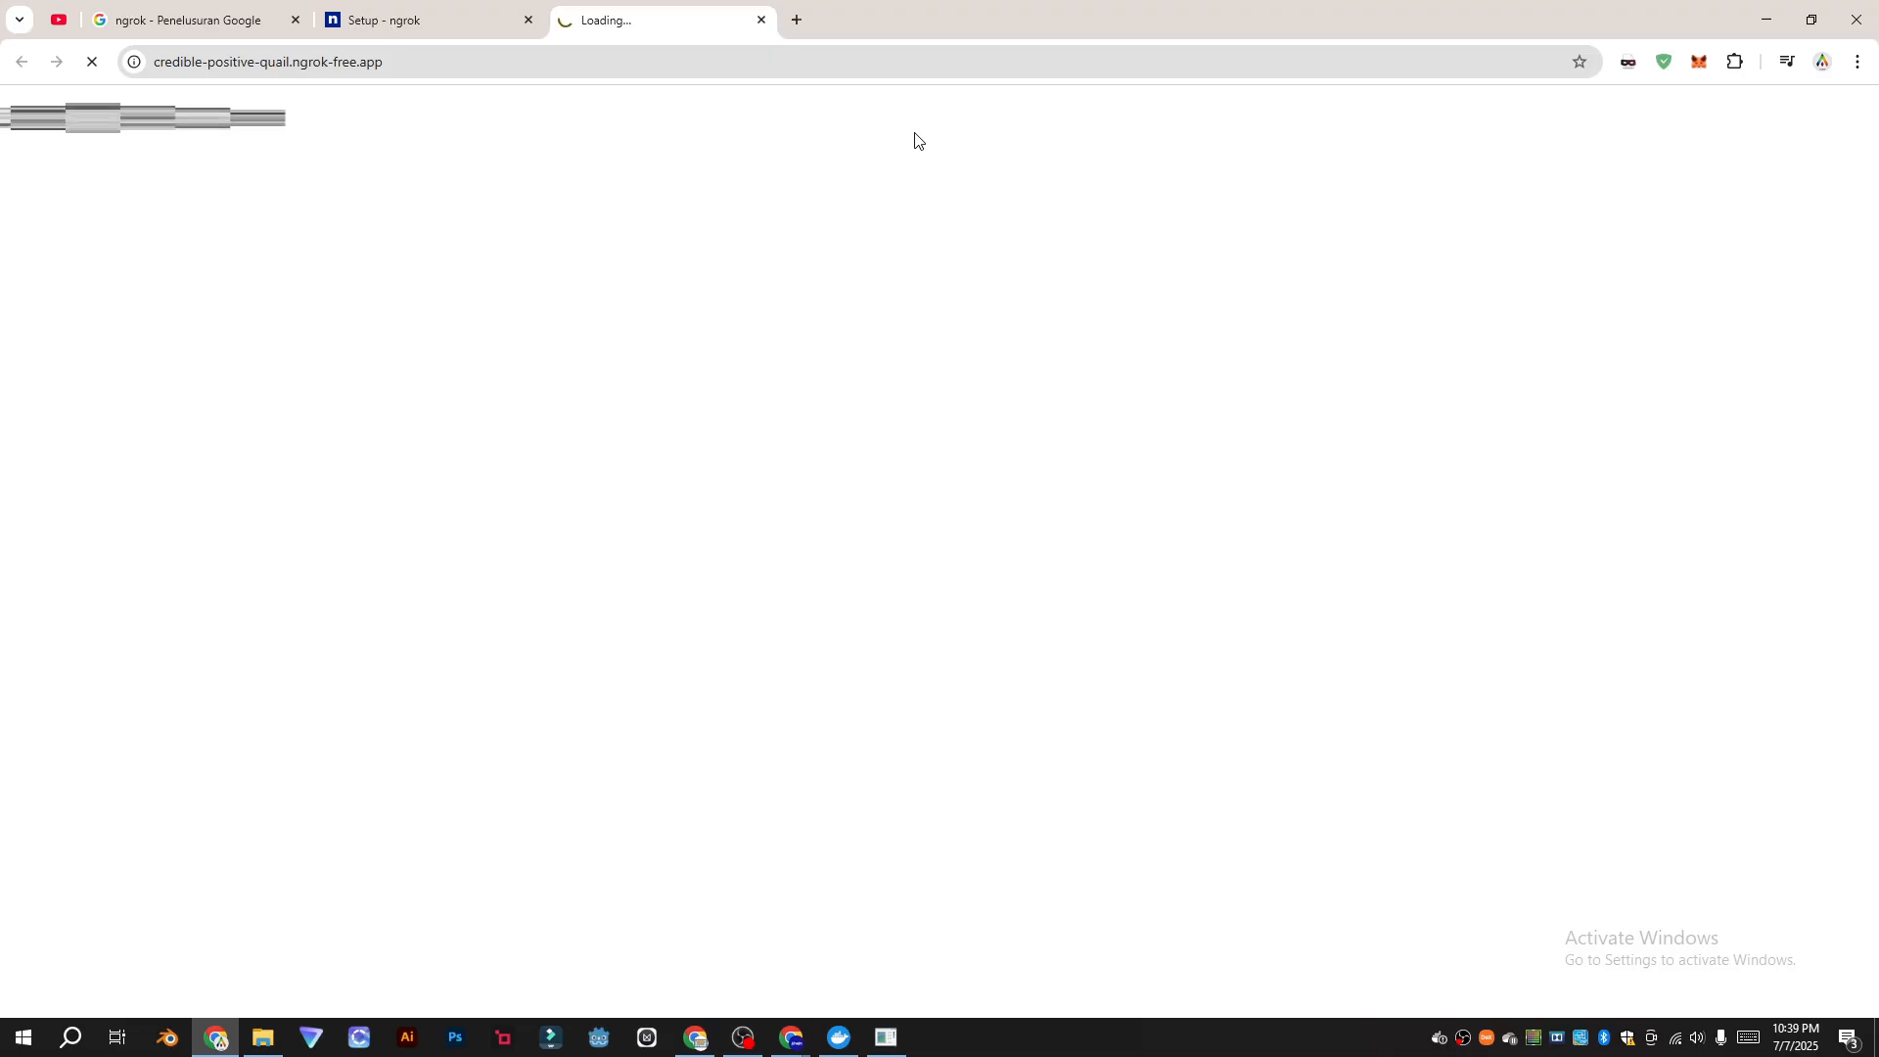
Step: Resume the paused Docker engine in Docker Desktop and return to the n8n tab
{"action": "left_click", "coordinate": [1438, 1036]}
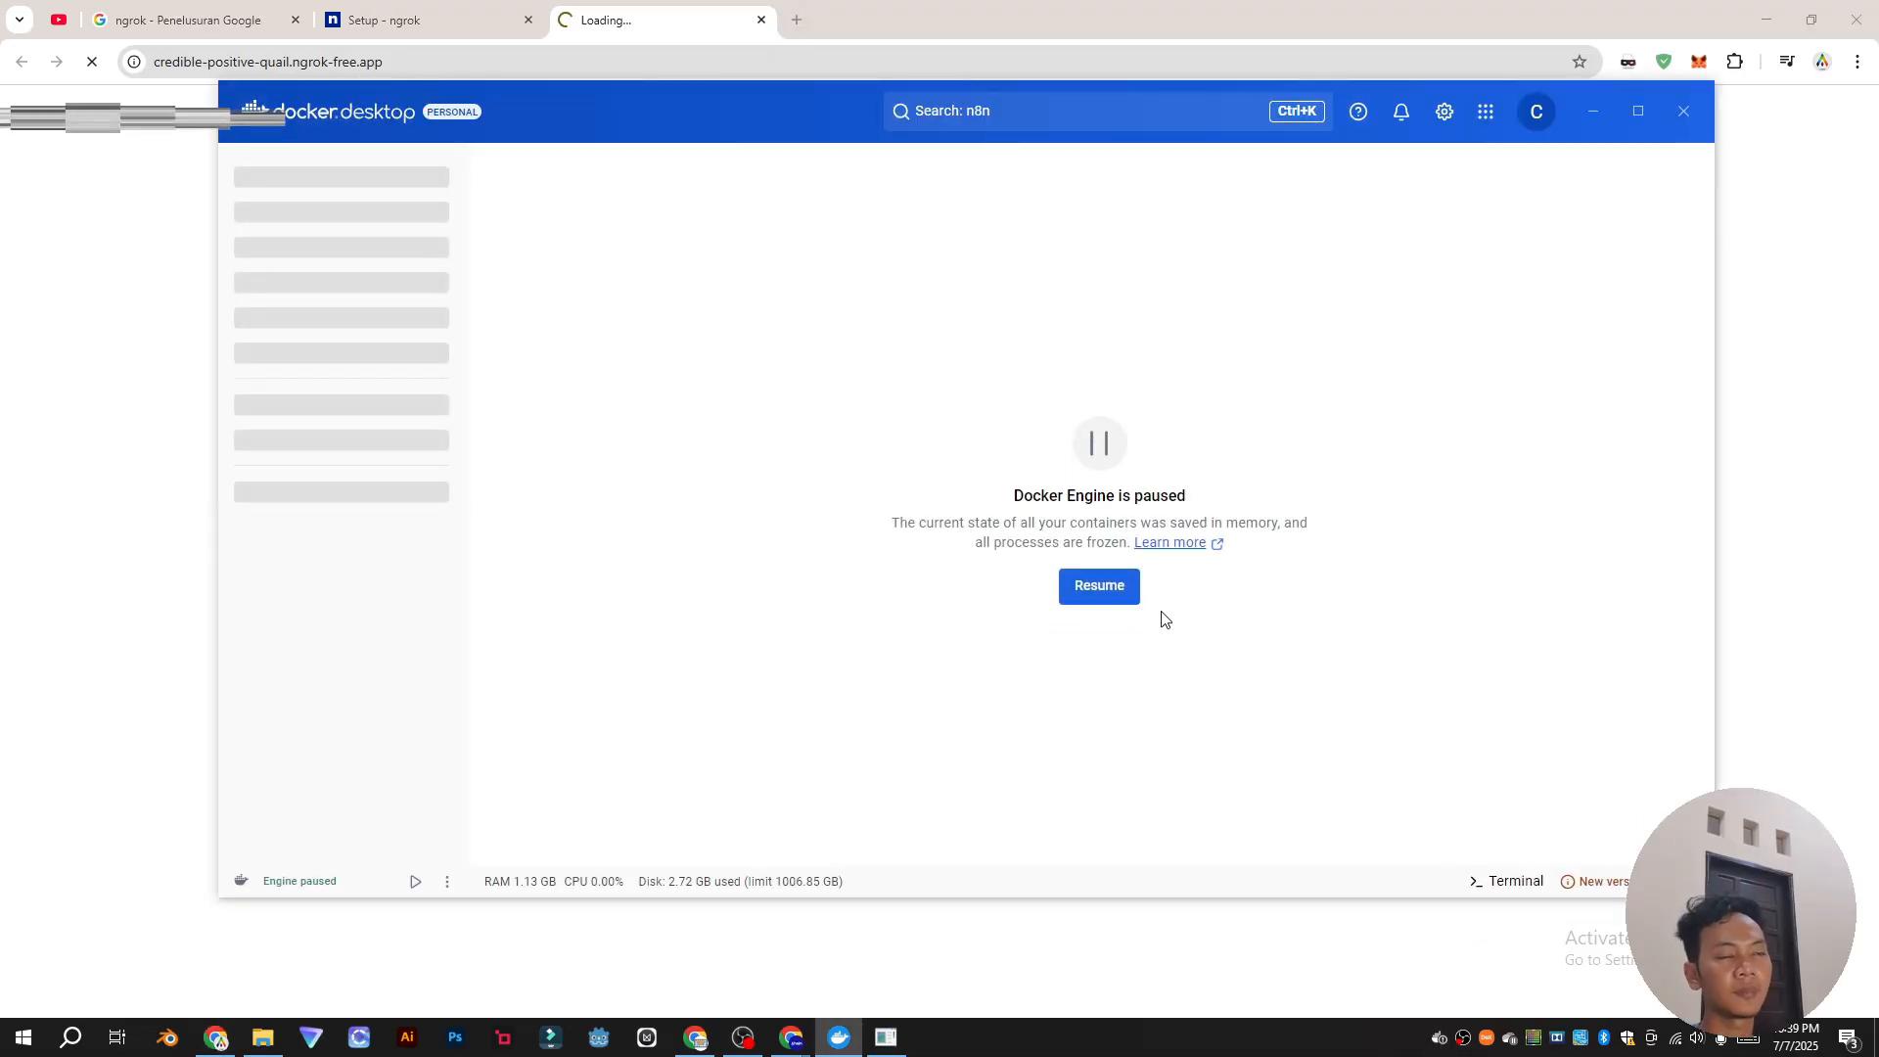
{"action": "left_click", "coordinate": [1100, 591]}
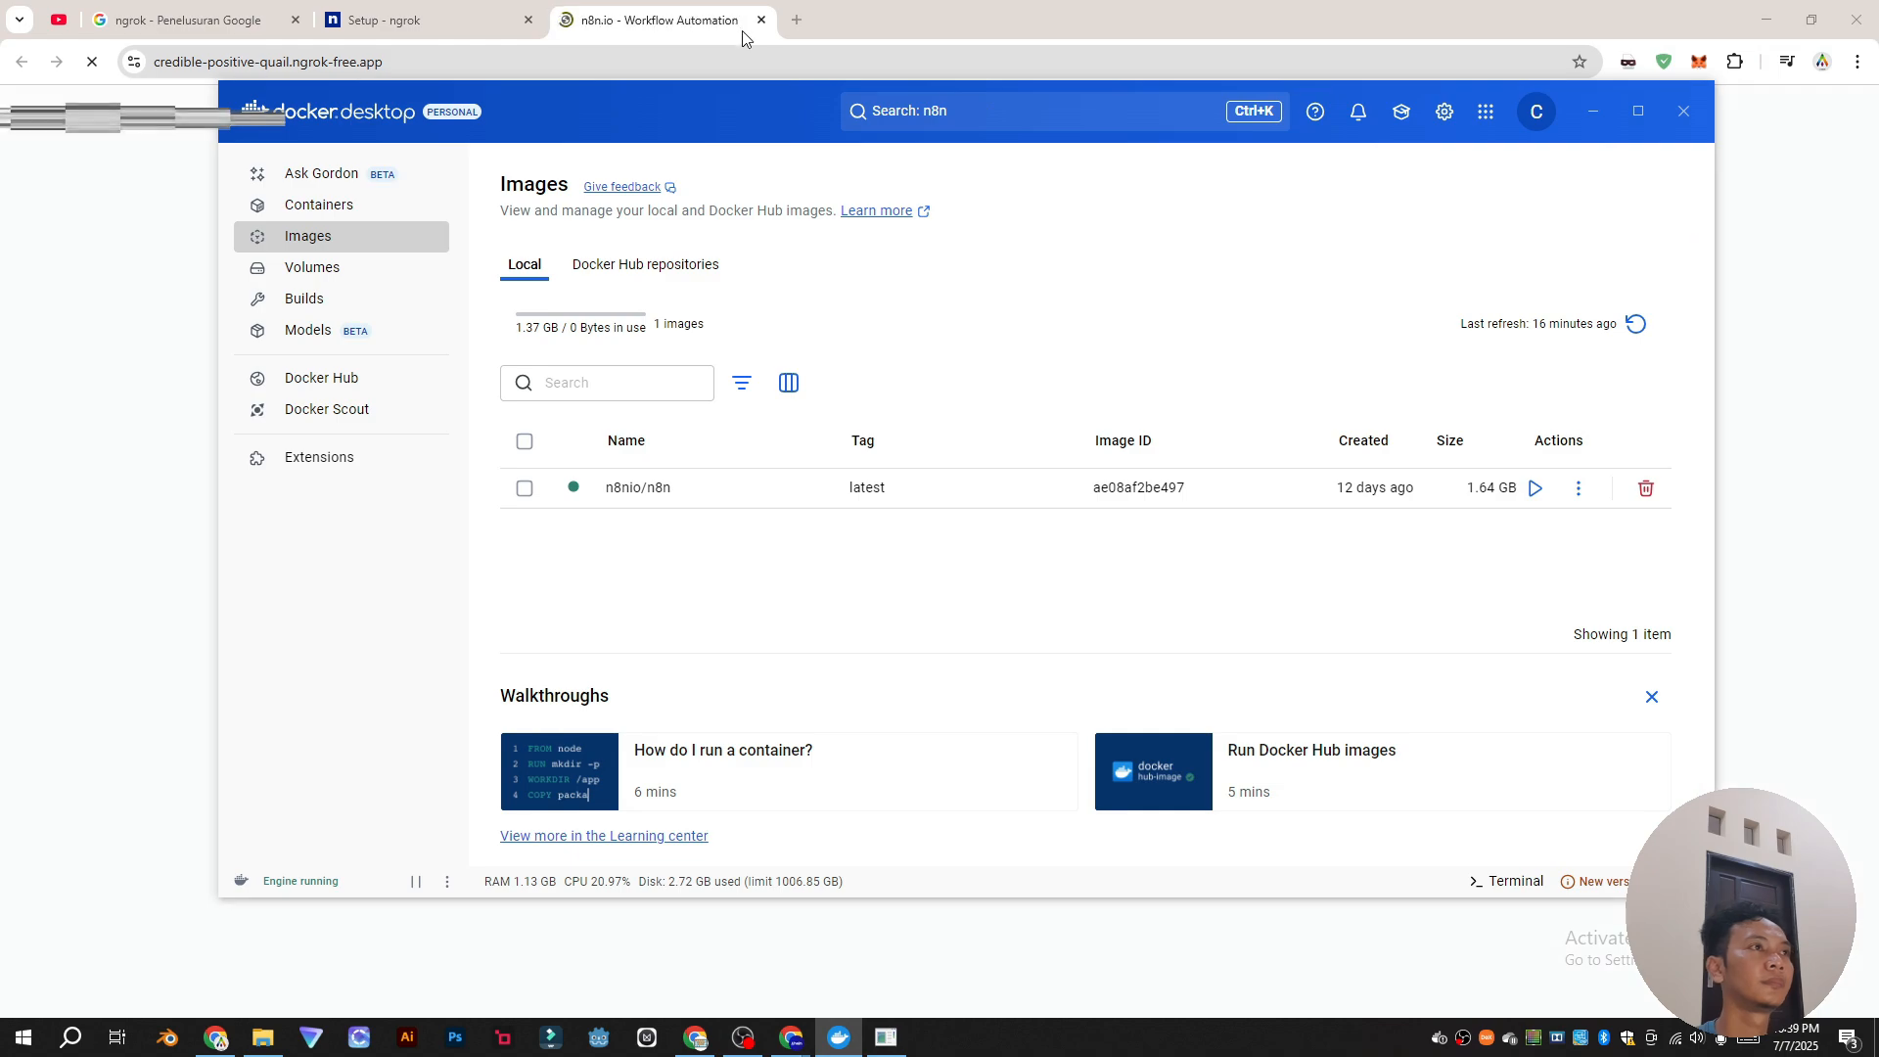
{"action": "left_click", "coordinate": [705, 21]}
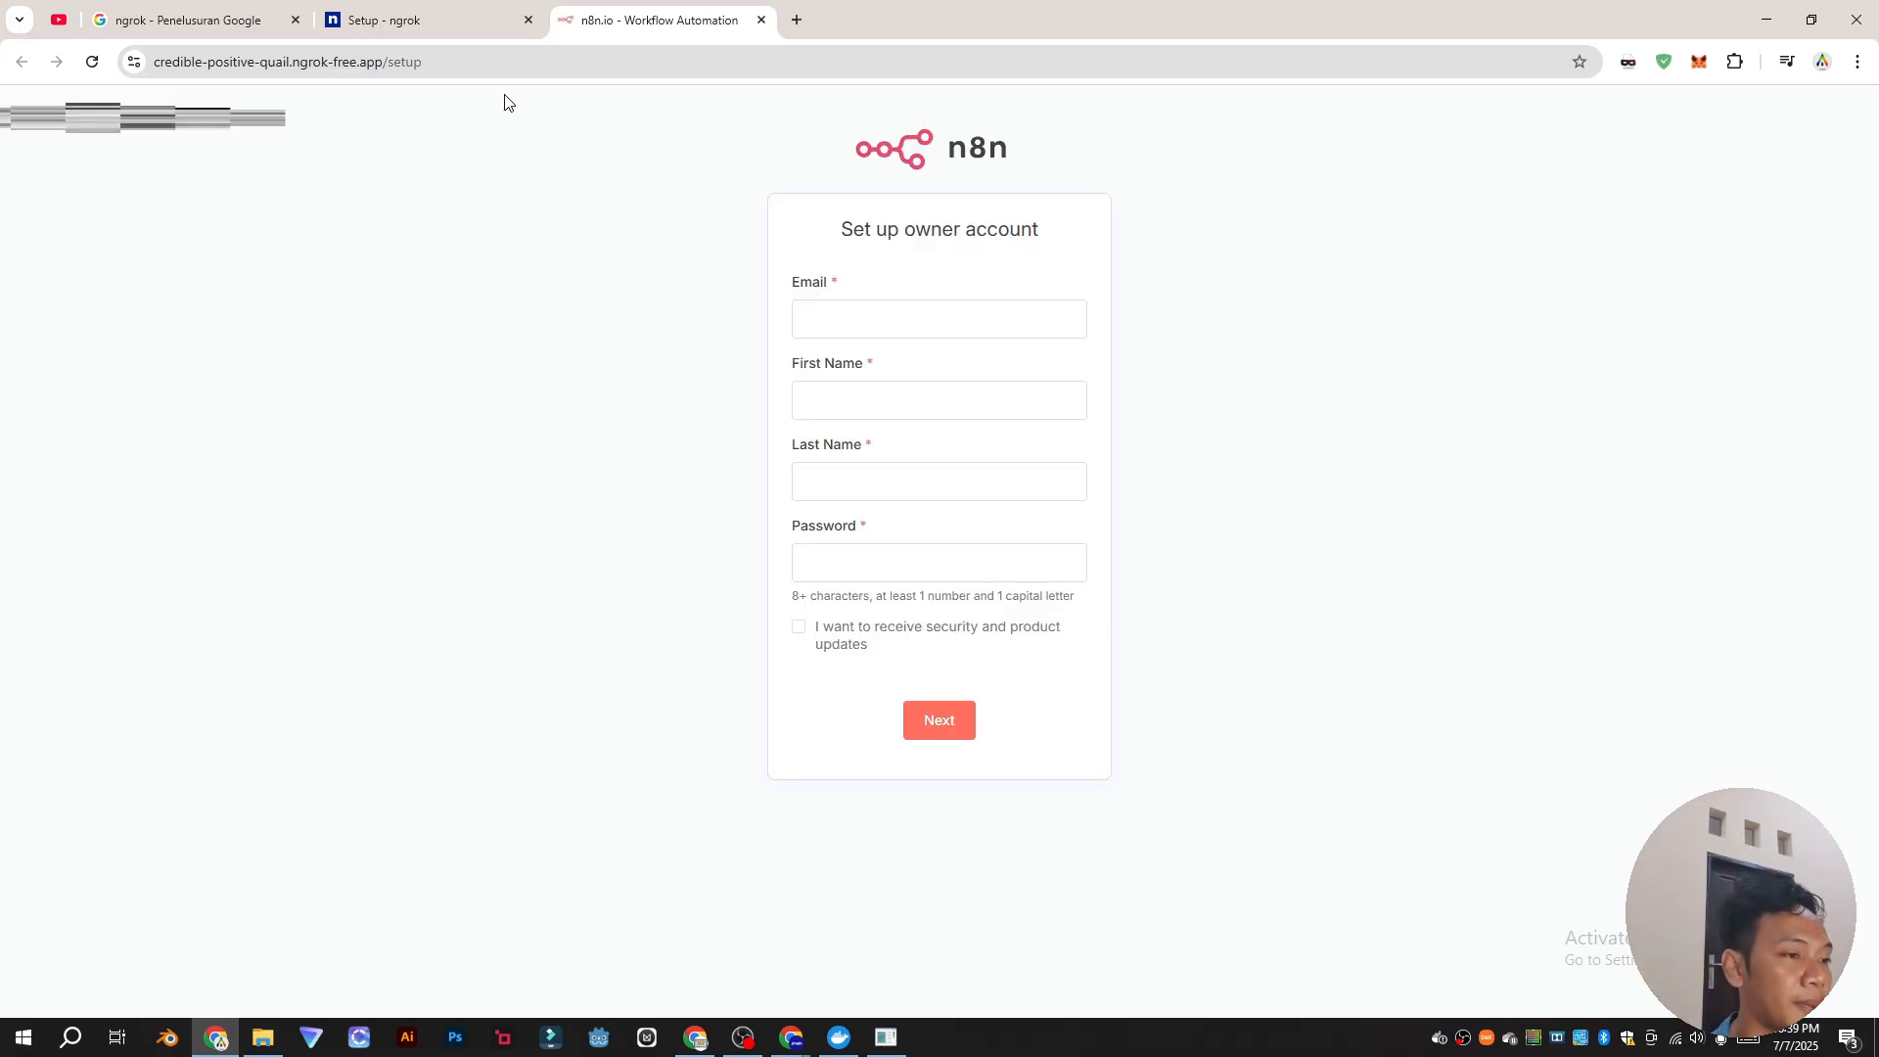
Step: Check the ngrok console and review the add-authtoken command on the setup page
{"action": "left_click", "coordinate": [887, 1037]}
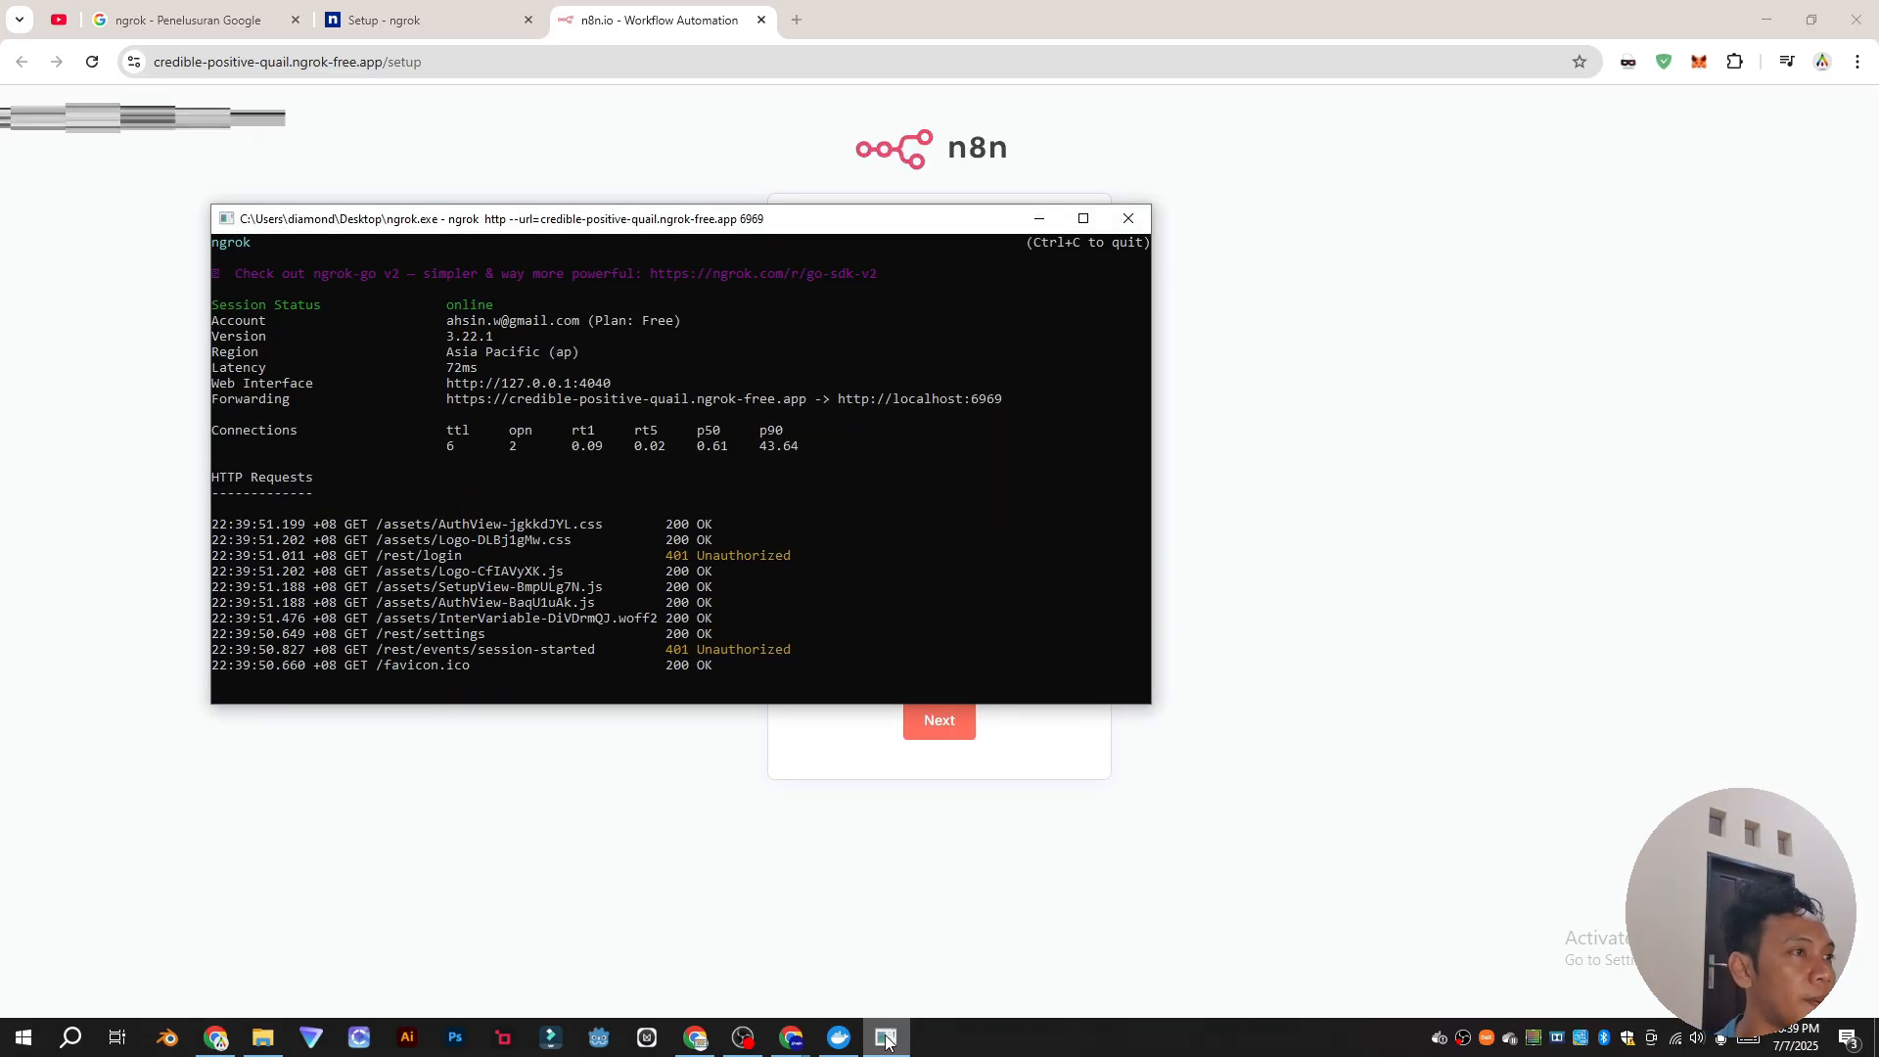
{"action": "left_click", "coordinate": [421, 19]}
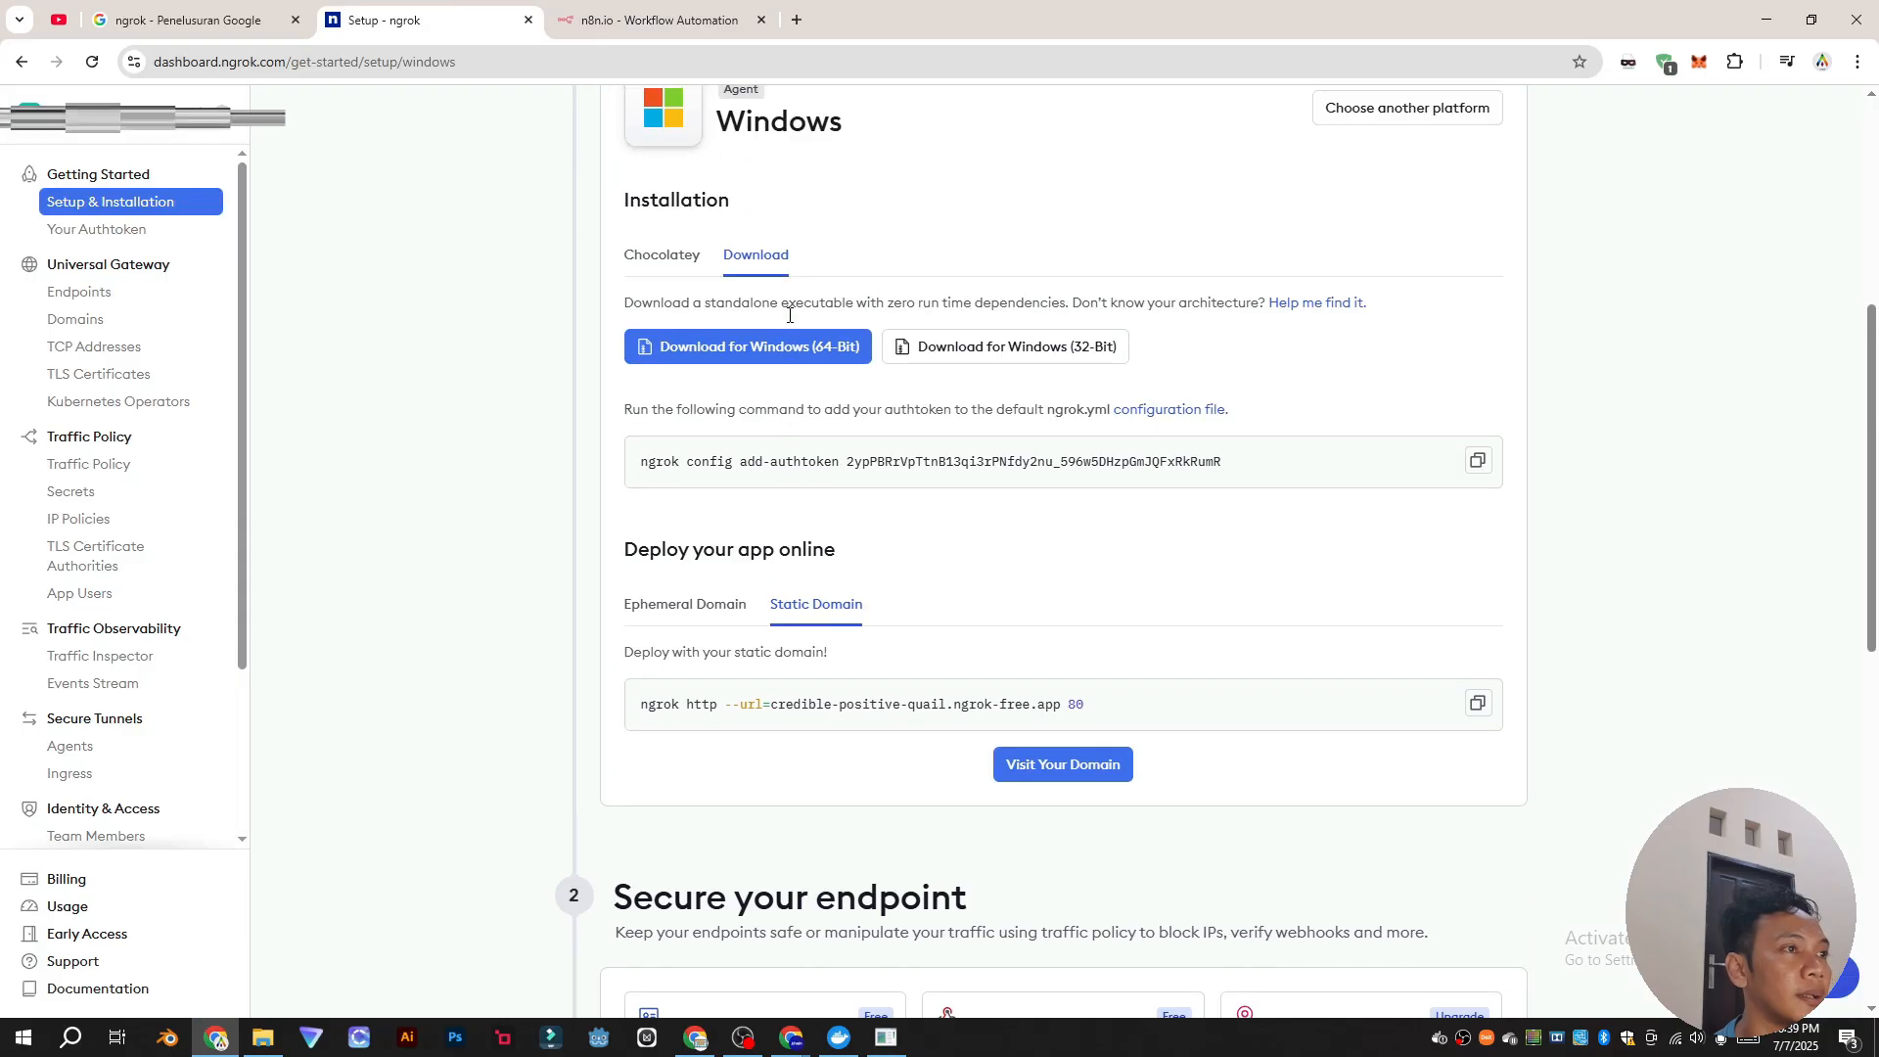
{"action": "scroll", "coordinate": [666, 545], "scroll_direction": "up", "scroll_amount": 1}
{"action": "left_click_drag", "start_coordinate": [652, 518], "coordinate": [1416, 526]}
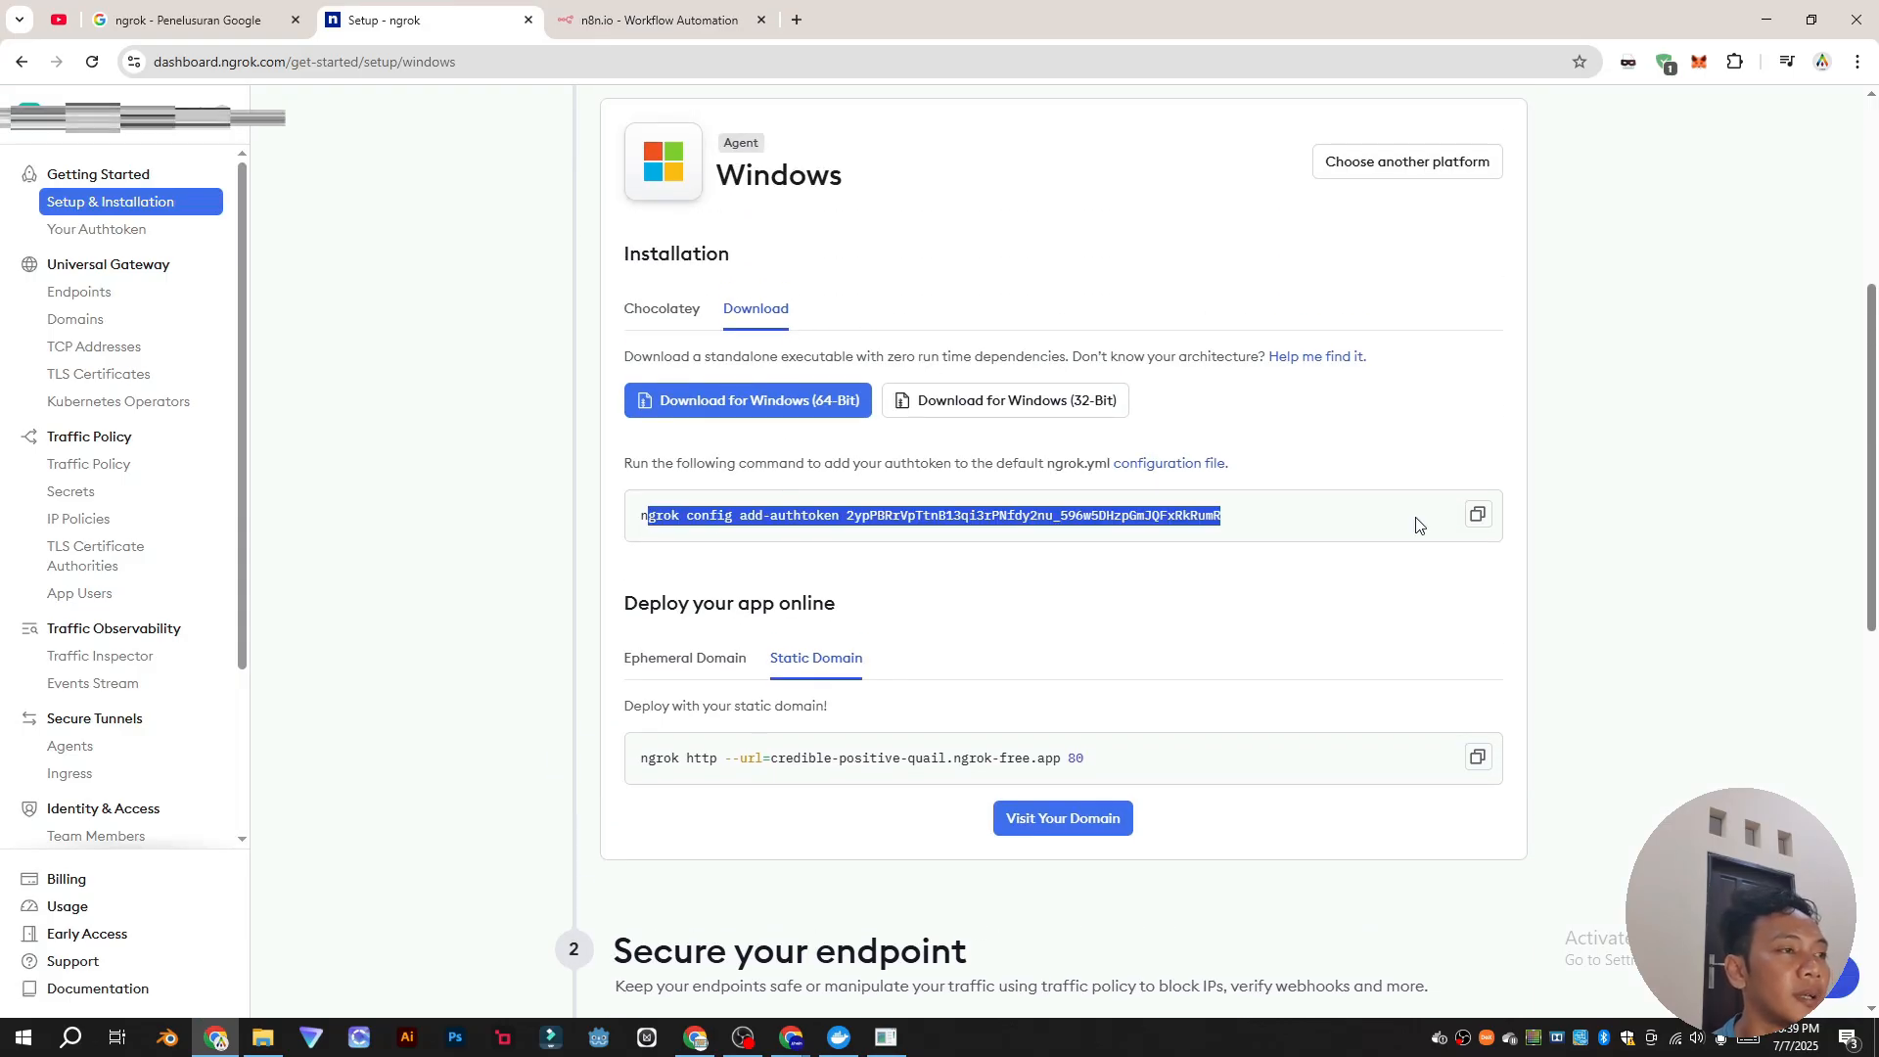
{"action": "left_click", "coordinate": [1038, 607]}
{"action": "left_click", "coordinate": [887, 1037]}
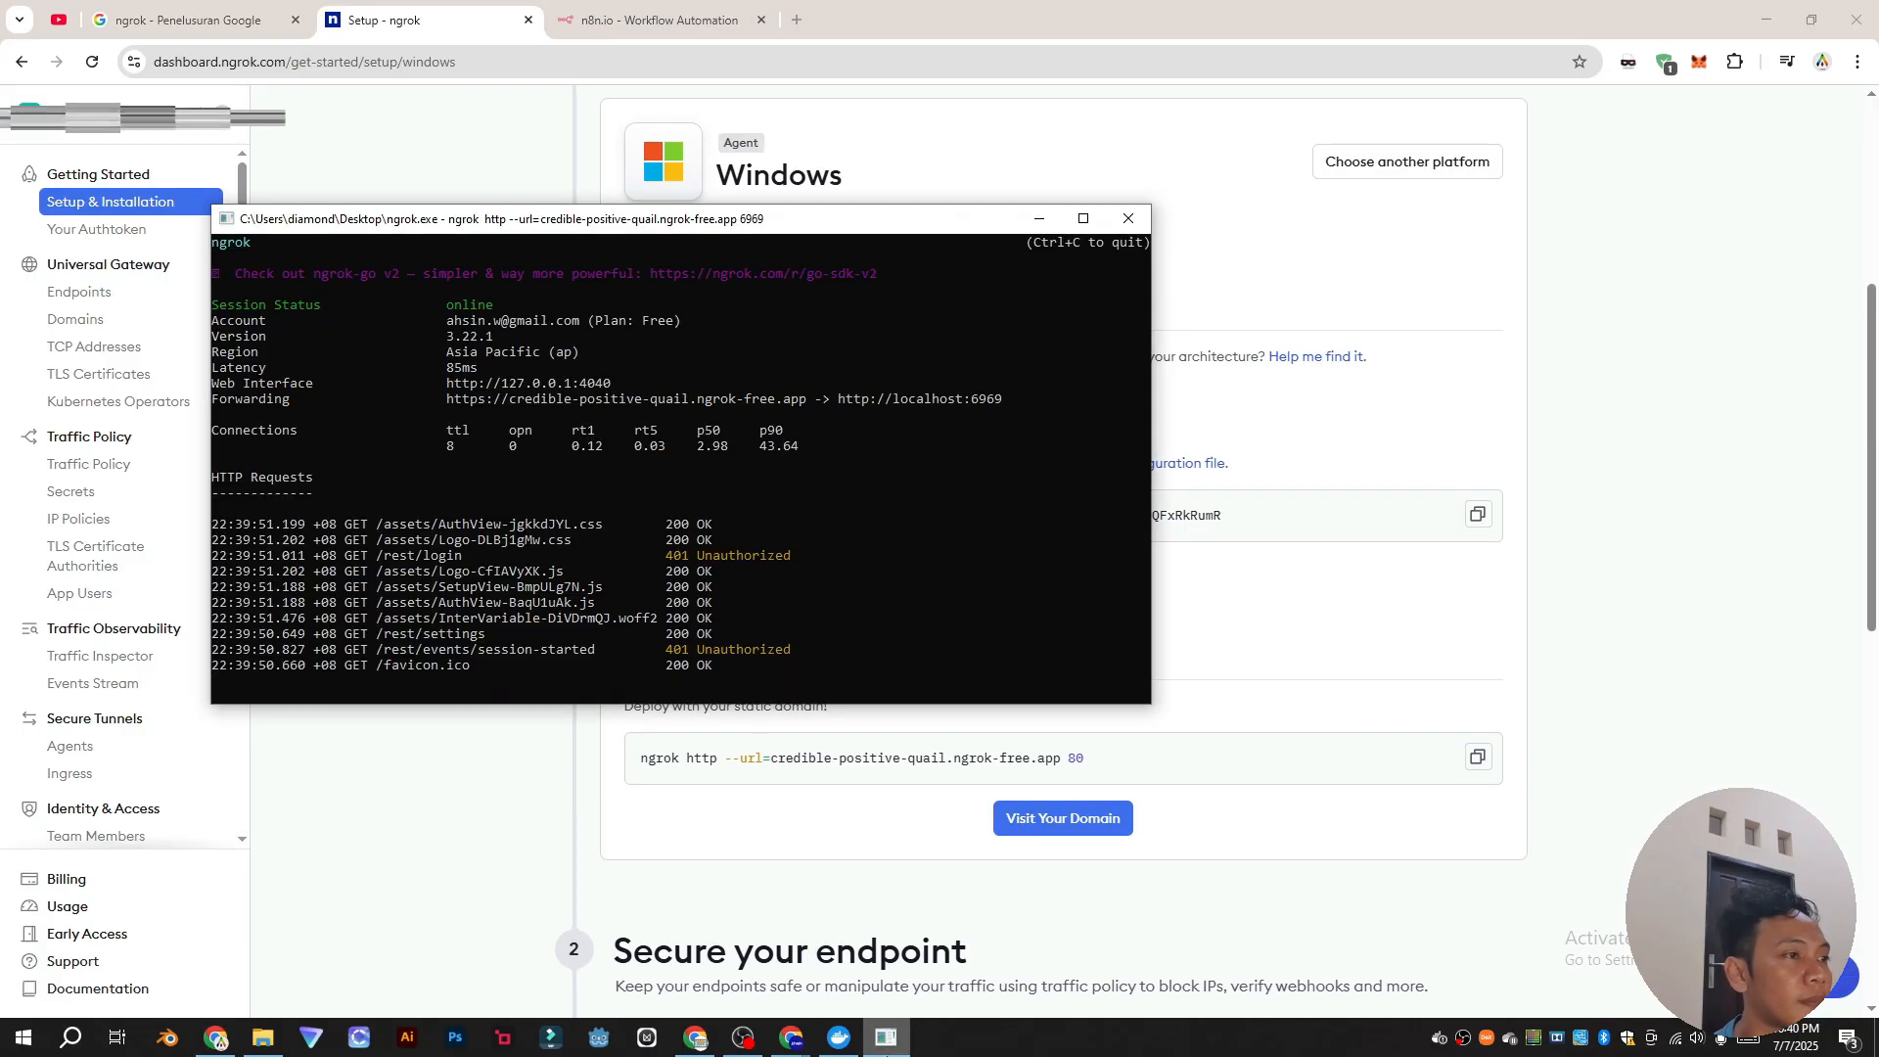
{"action": "left_click", "coordinate": [888, 1049]}
Step: Copy the static-domain tunnel command and select its port 80
{"action": "scroll", "coordinate": [851, 713], "scroll_direction": "down", "scroll_amount": 1}
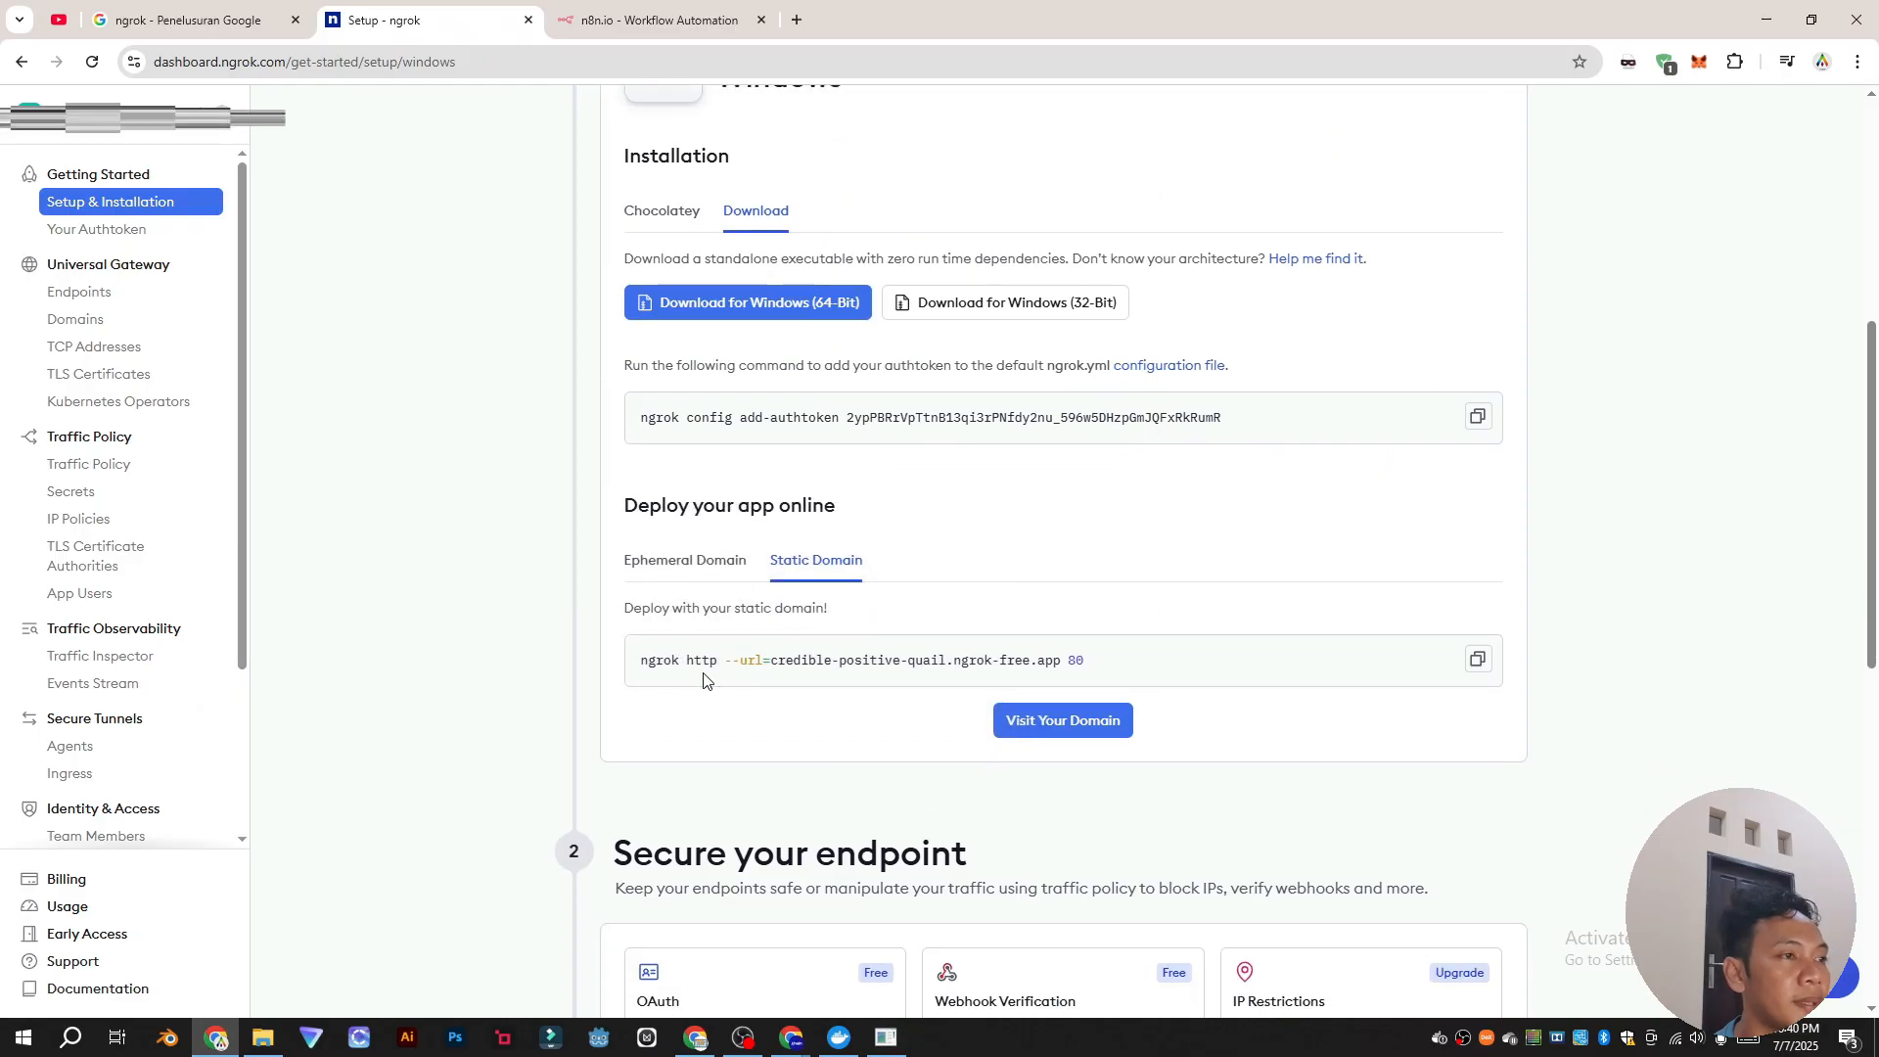
{"action": "left_click_drag", "start_coordinate": [657, 674], "coordinate": [1081, 684]}
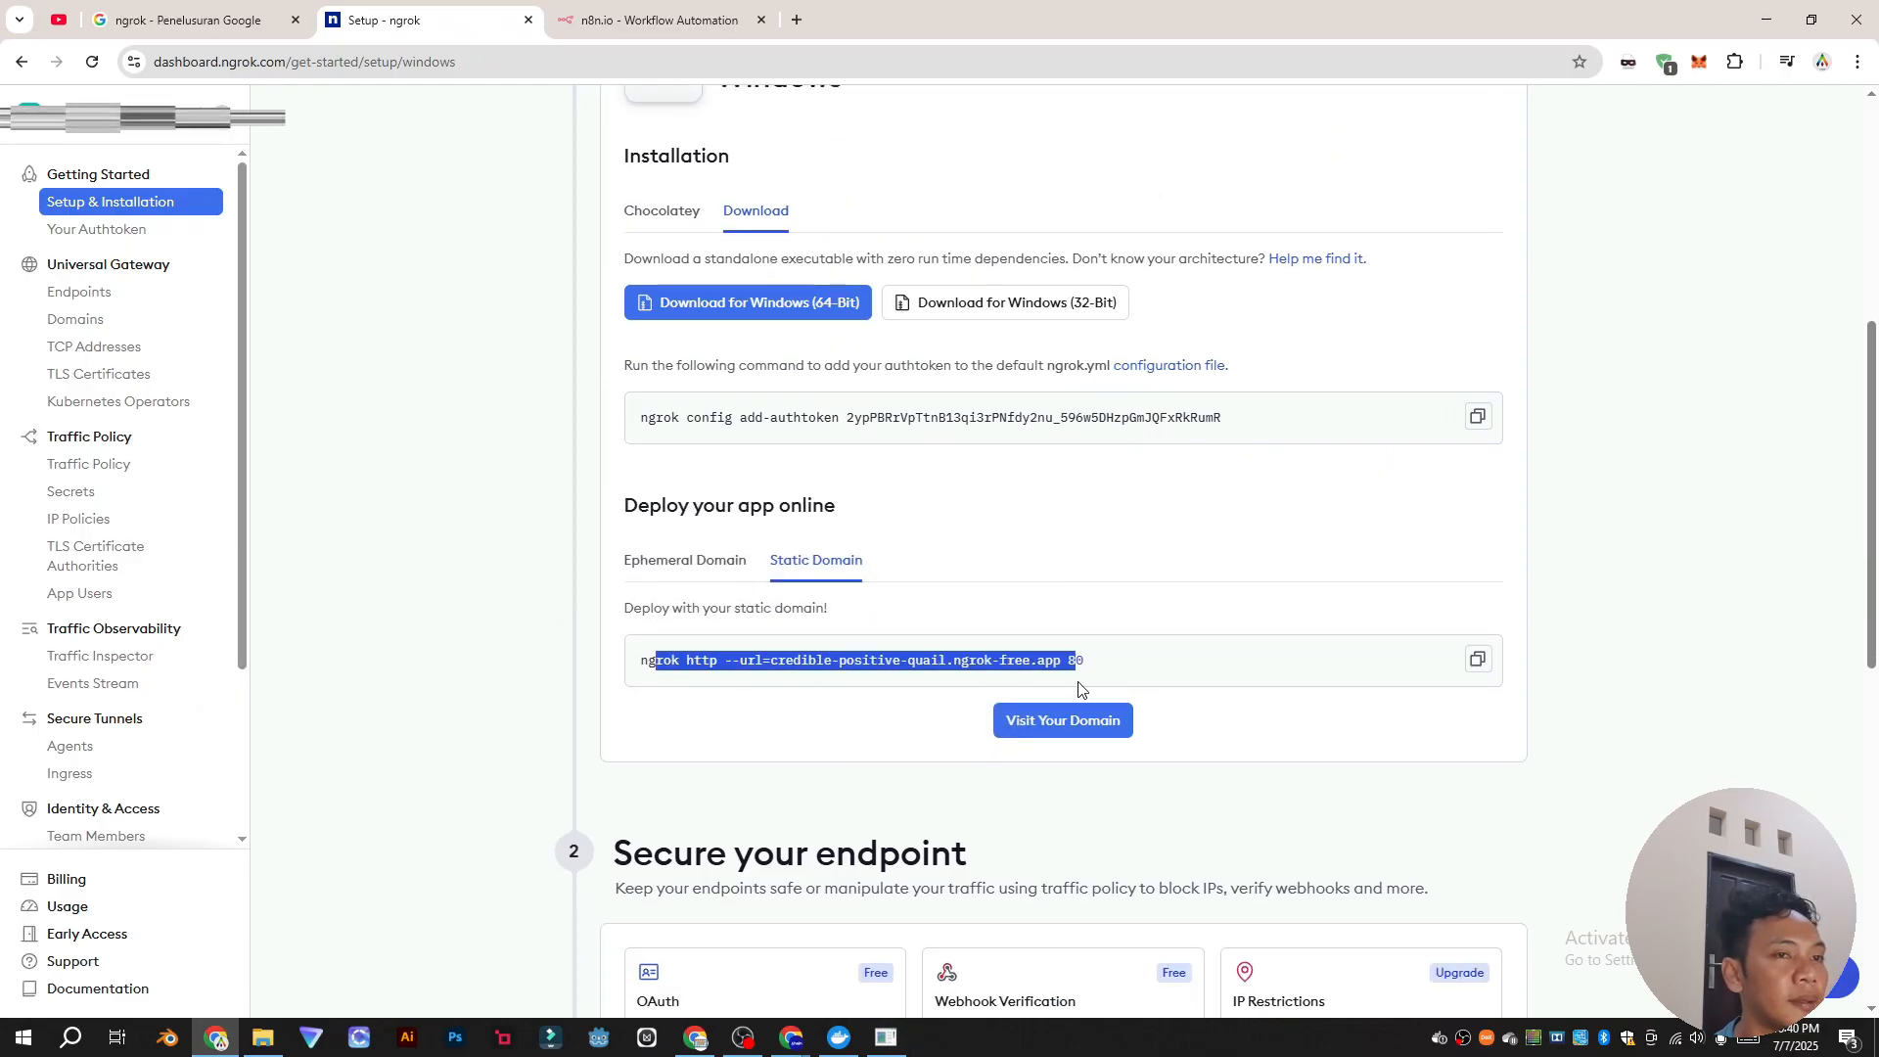
{"action": "left_click", "coordinate": [1475, 661]}
{"action": "left_click_drag", "start_coordinate": [1116, 662], "coordinate": [1067, 662]}
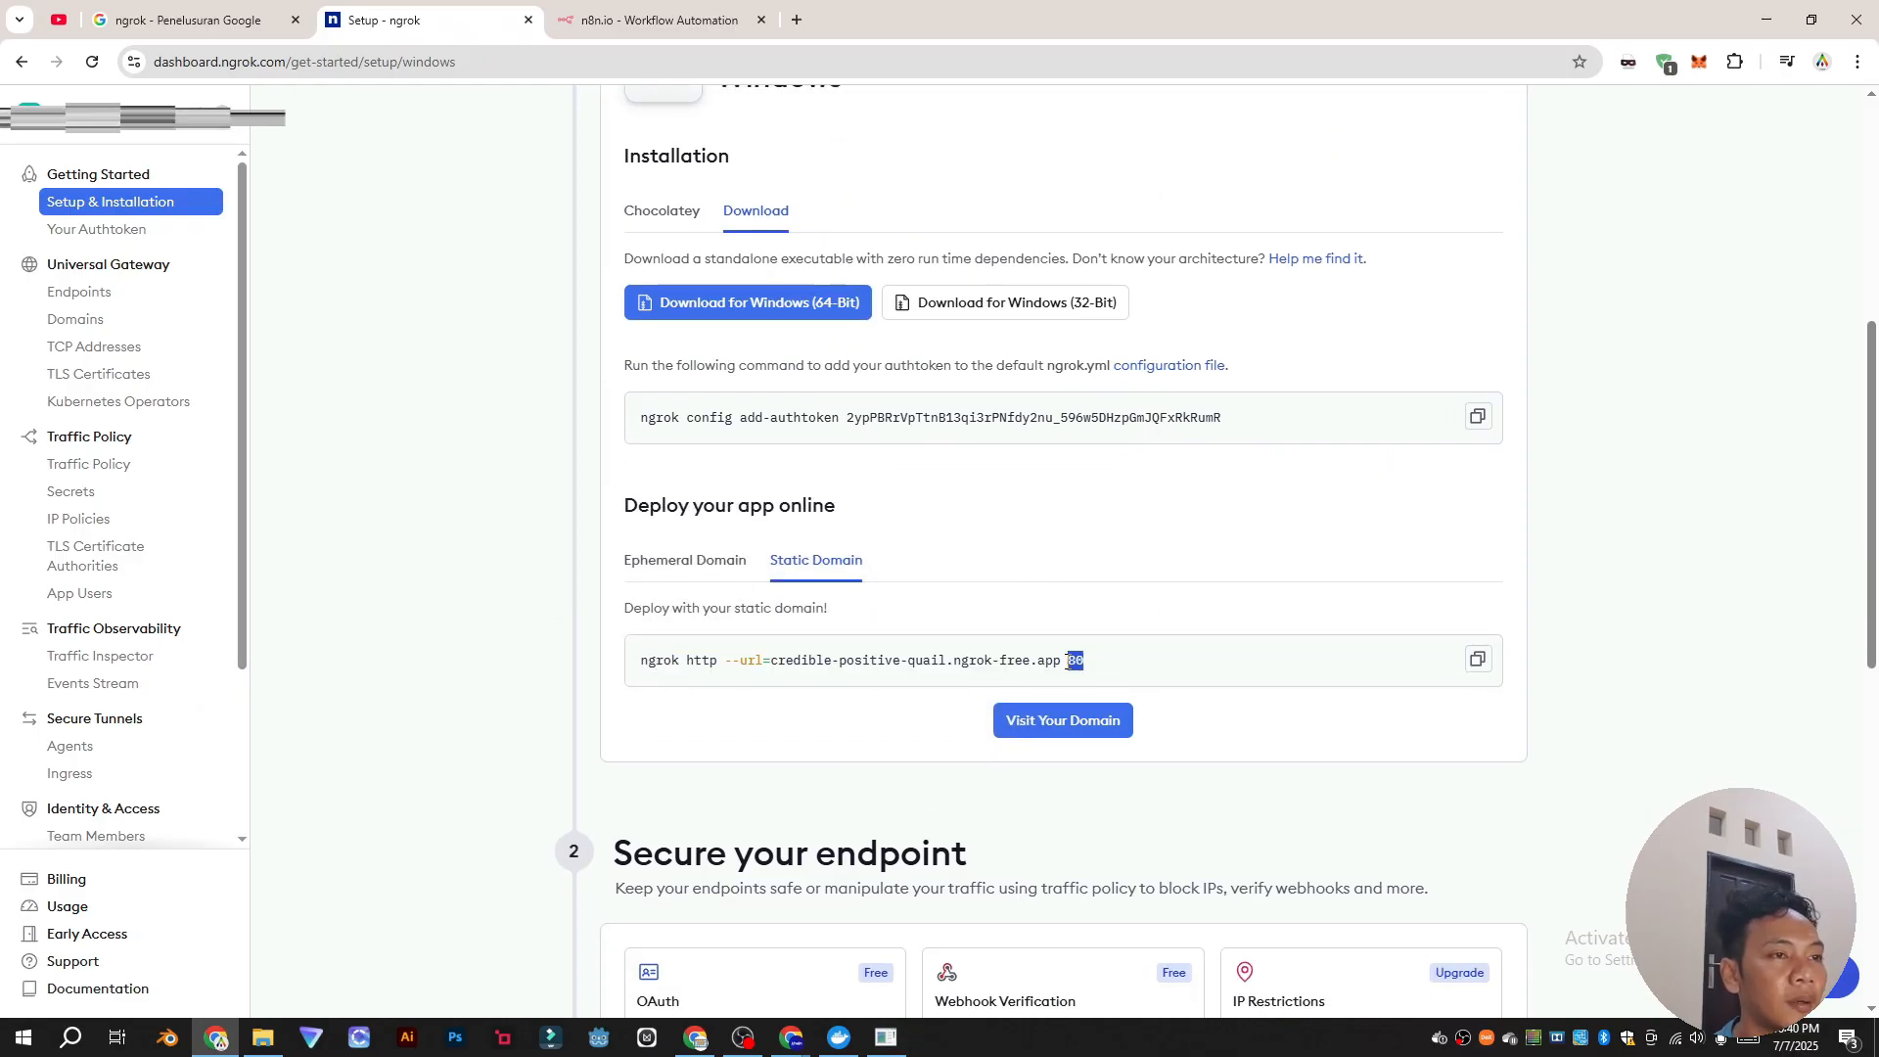
{"action": "left_click", "coordinate": [839, 1039]}
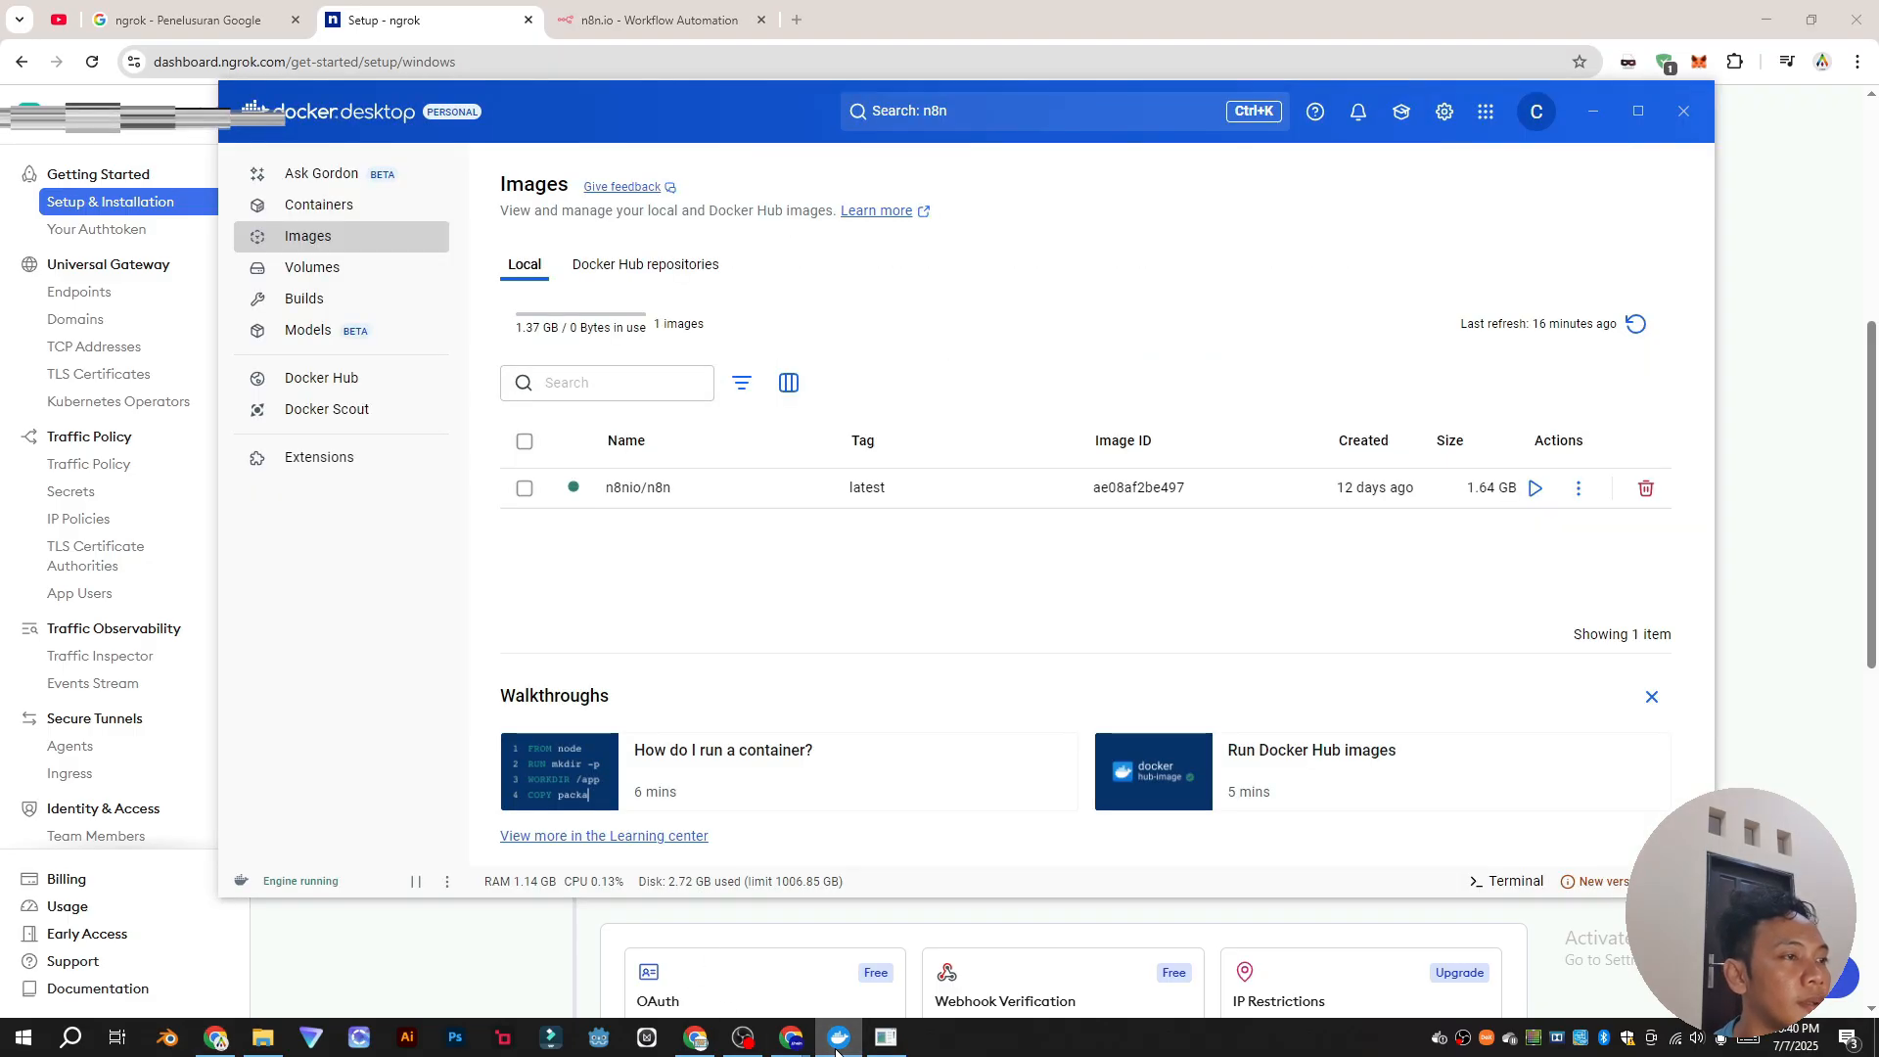
{"action": "left_click", "coordinate": [839, 1039]}
Step: Switch to the n8n Set up owner account page and check the running ngrok tunnel
{"action": "left_click", "coordinate": [657, 20]}
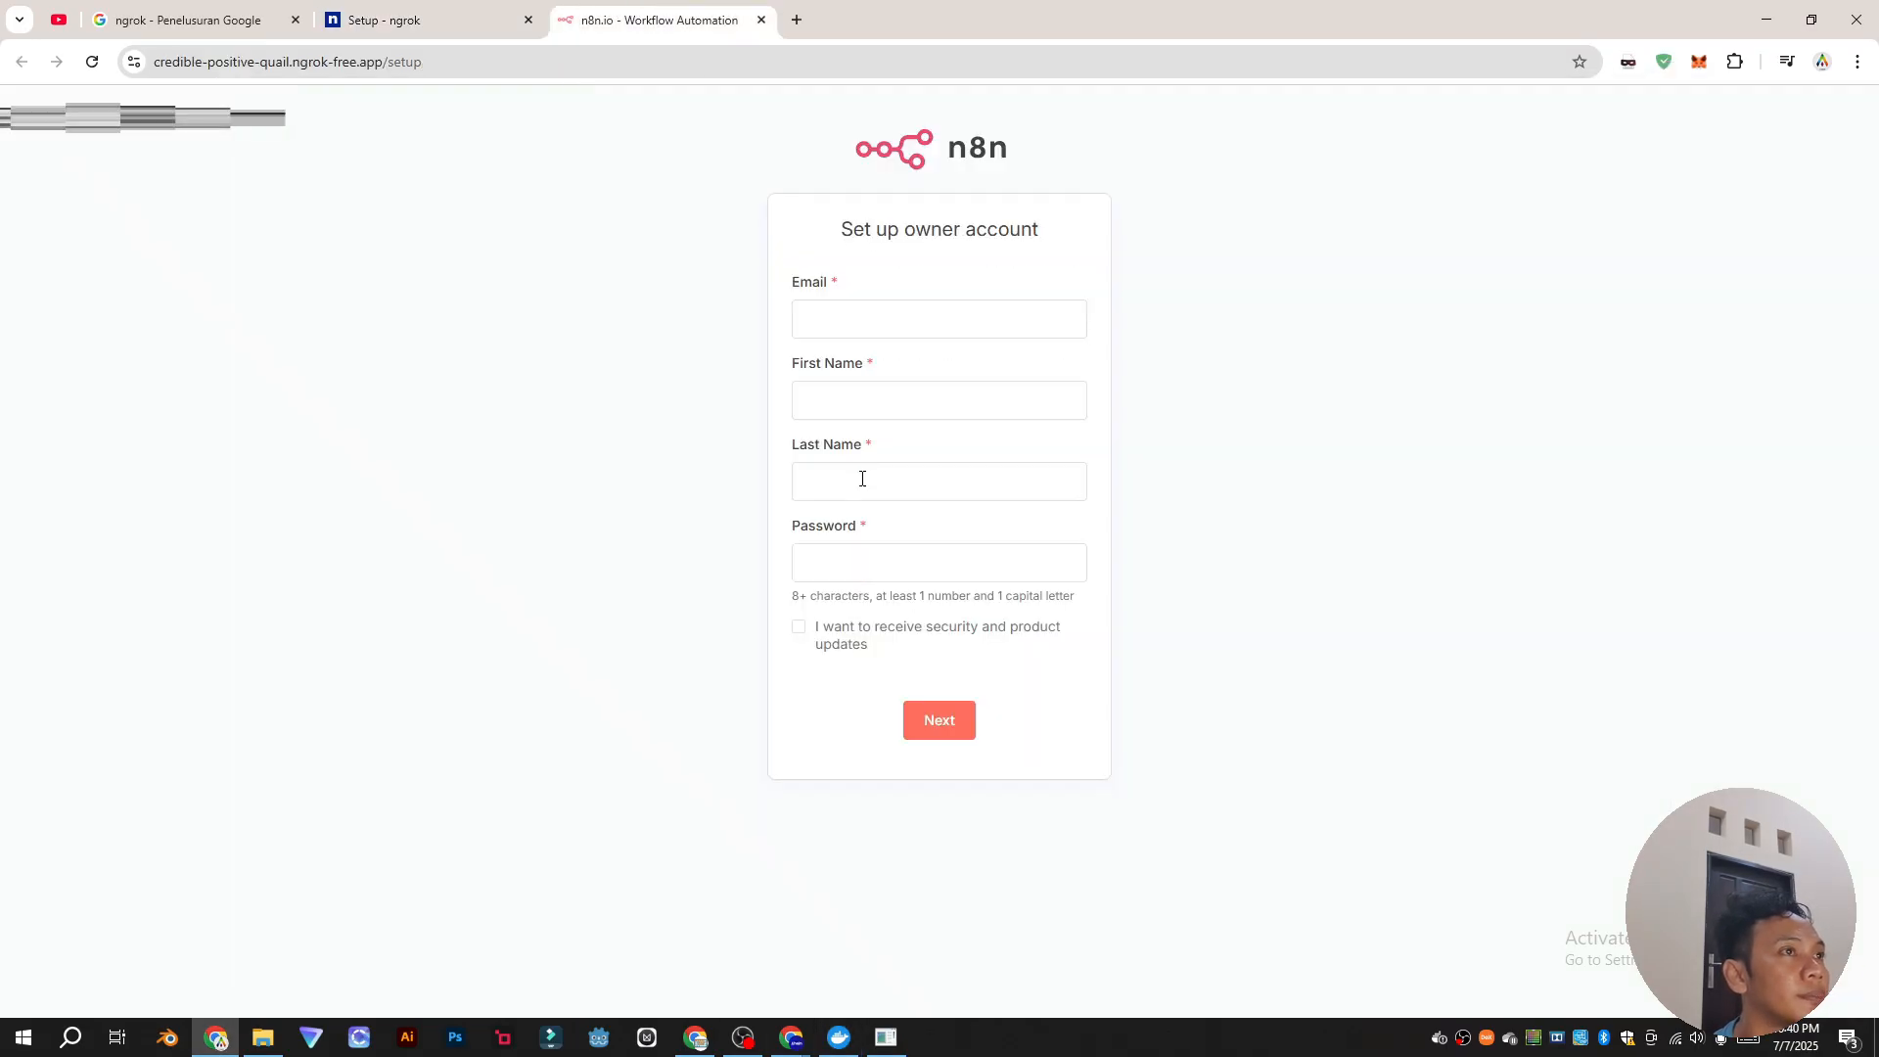
{"action": "left_click", "coordinate": [872, 319]}
{"action": "left_click", "coordinate": [718, 684]}
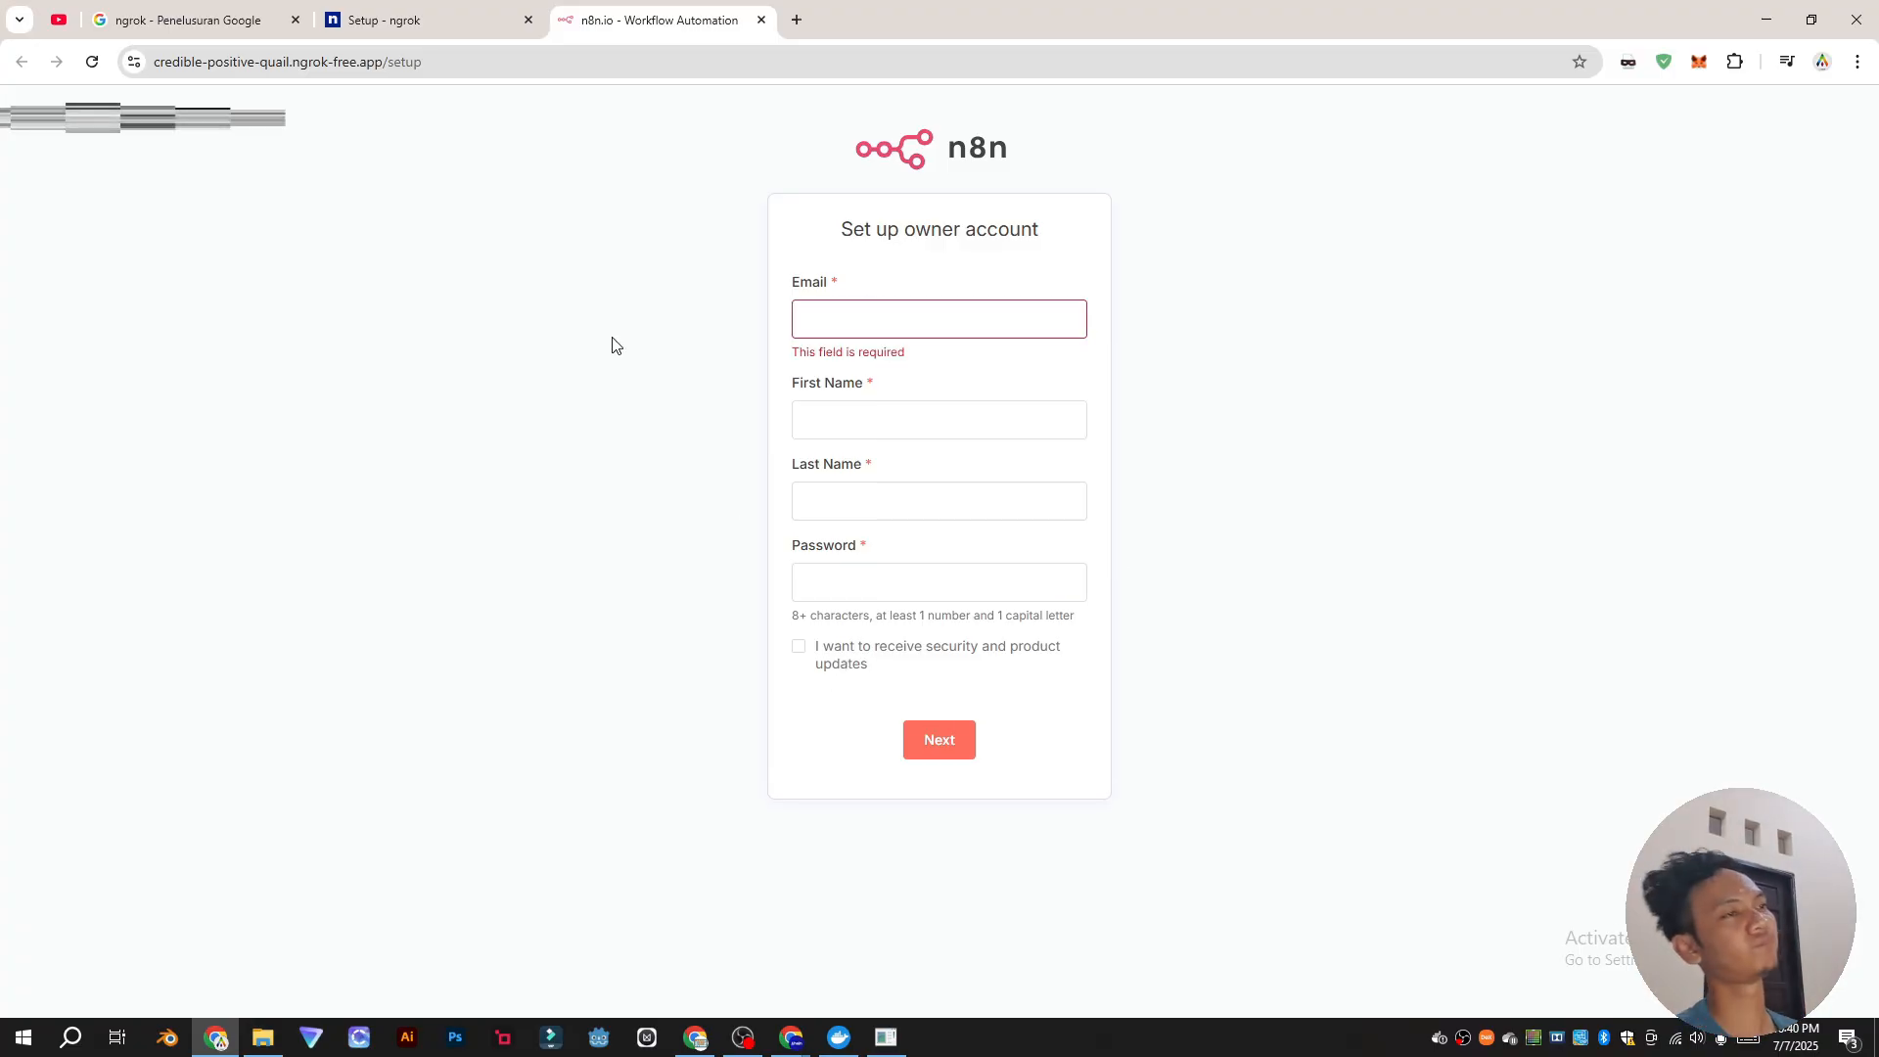
{"action": "left_click", "coordinate": [886, 1037]}
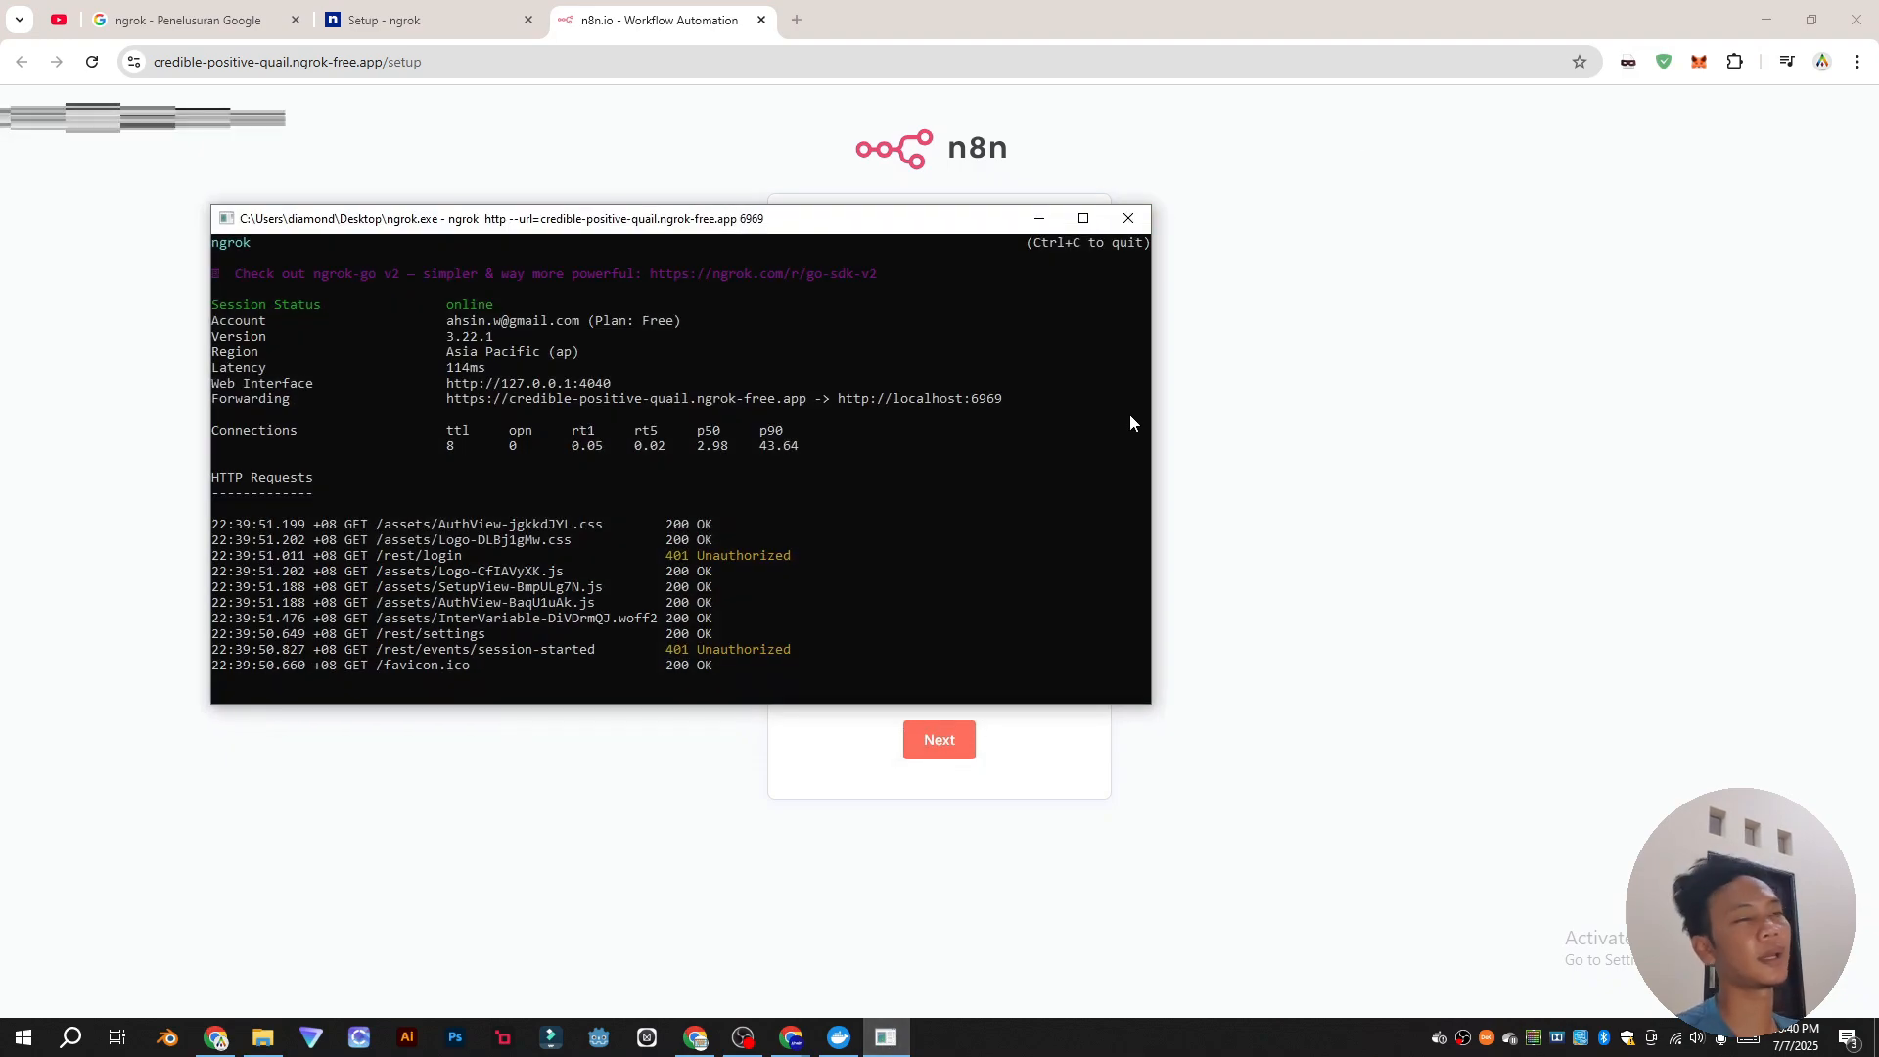
Step: Stop the ngrok tunnel, close the n8n tab and quit Docker Desktop
{"action": "left_click", "coordinate": [1126, 218]}
{"action": "left_click", "coordinate": [762, 19]}
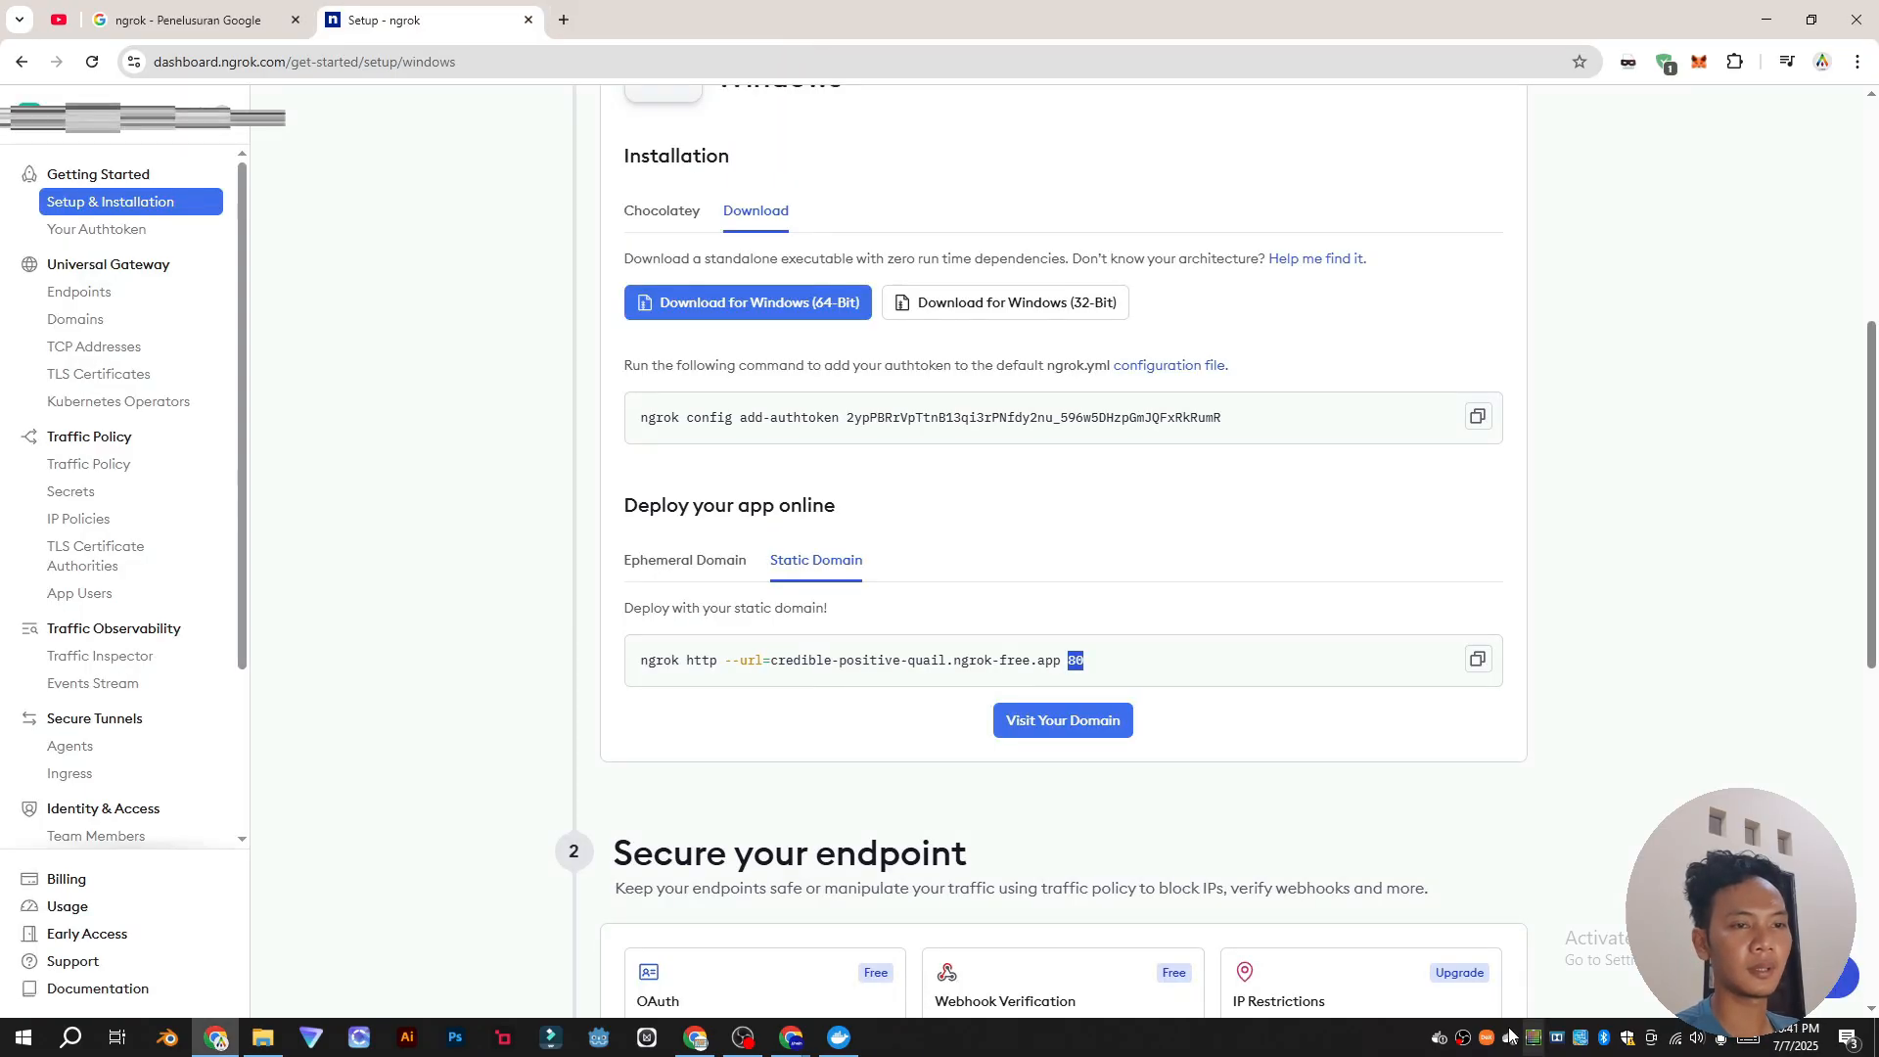
{"action": "right_click", "coordinate": [1513, 1037]}
{"action": "left_click", "coordinate": [1477, 1008]}
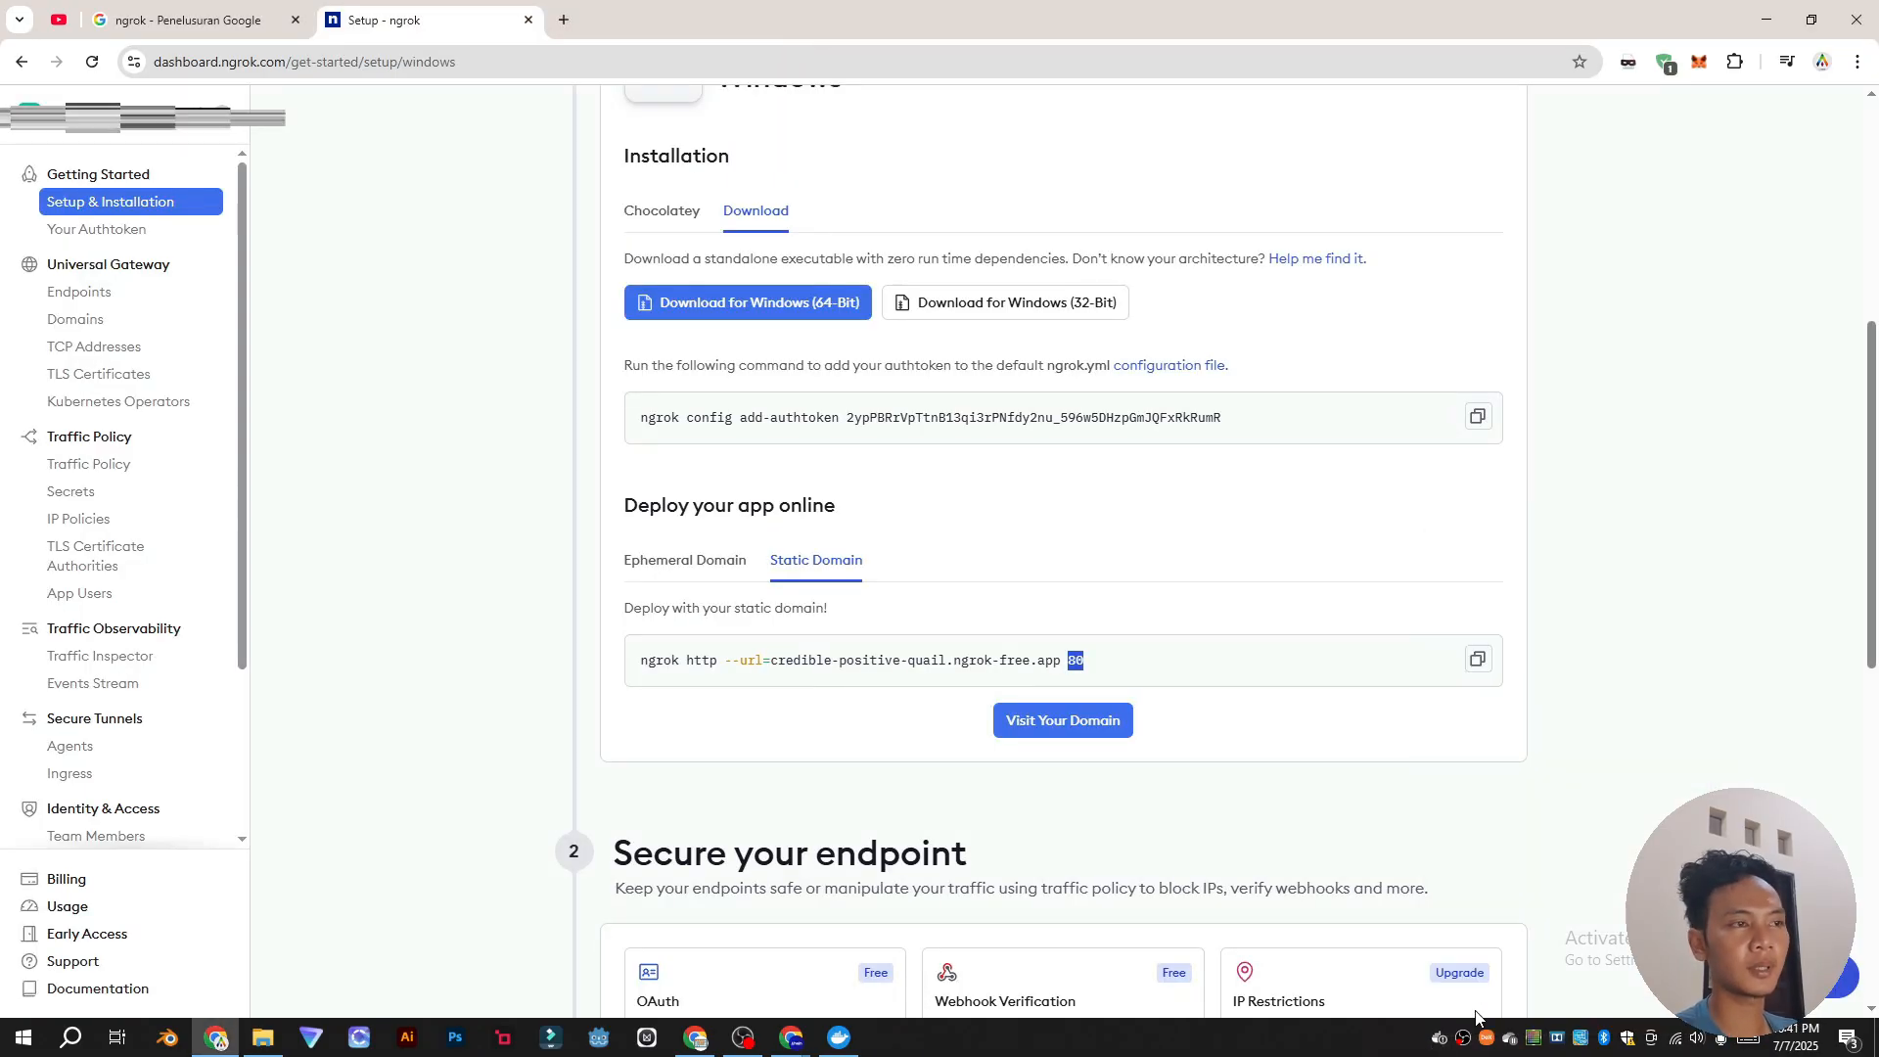
Step: Review the authtoken and static-domain commands on the ngrok setup page, then minimise the browser
{"action": "left_click", "coordinate": [575, 453]}
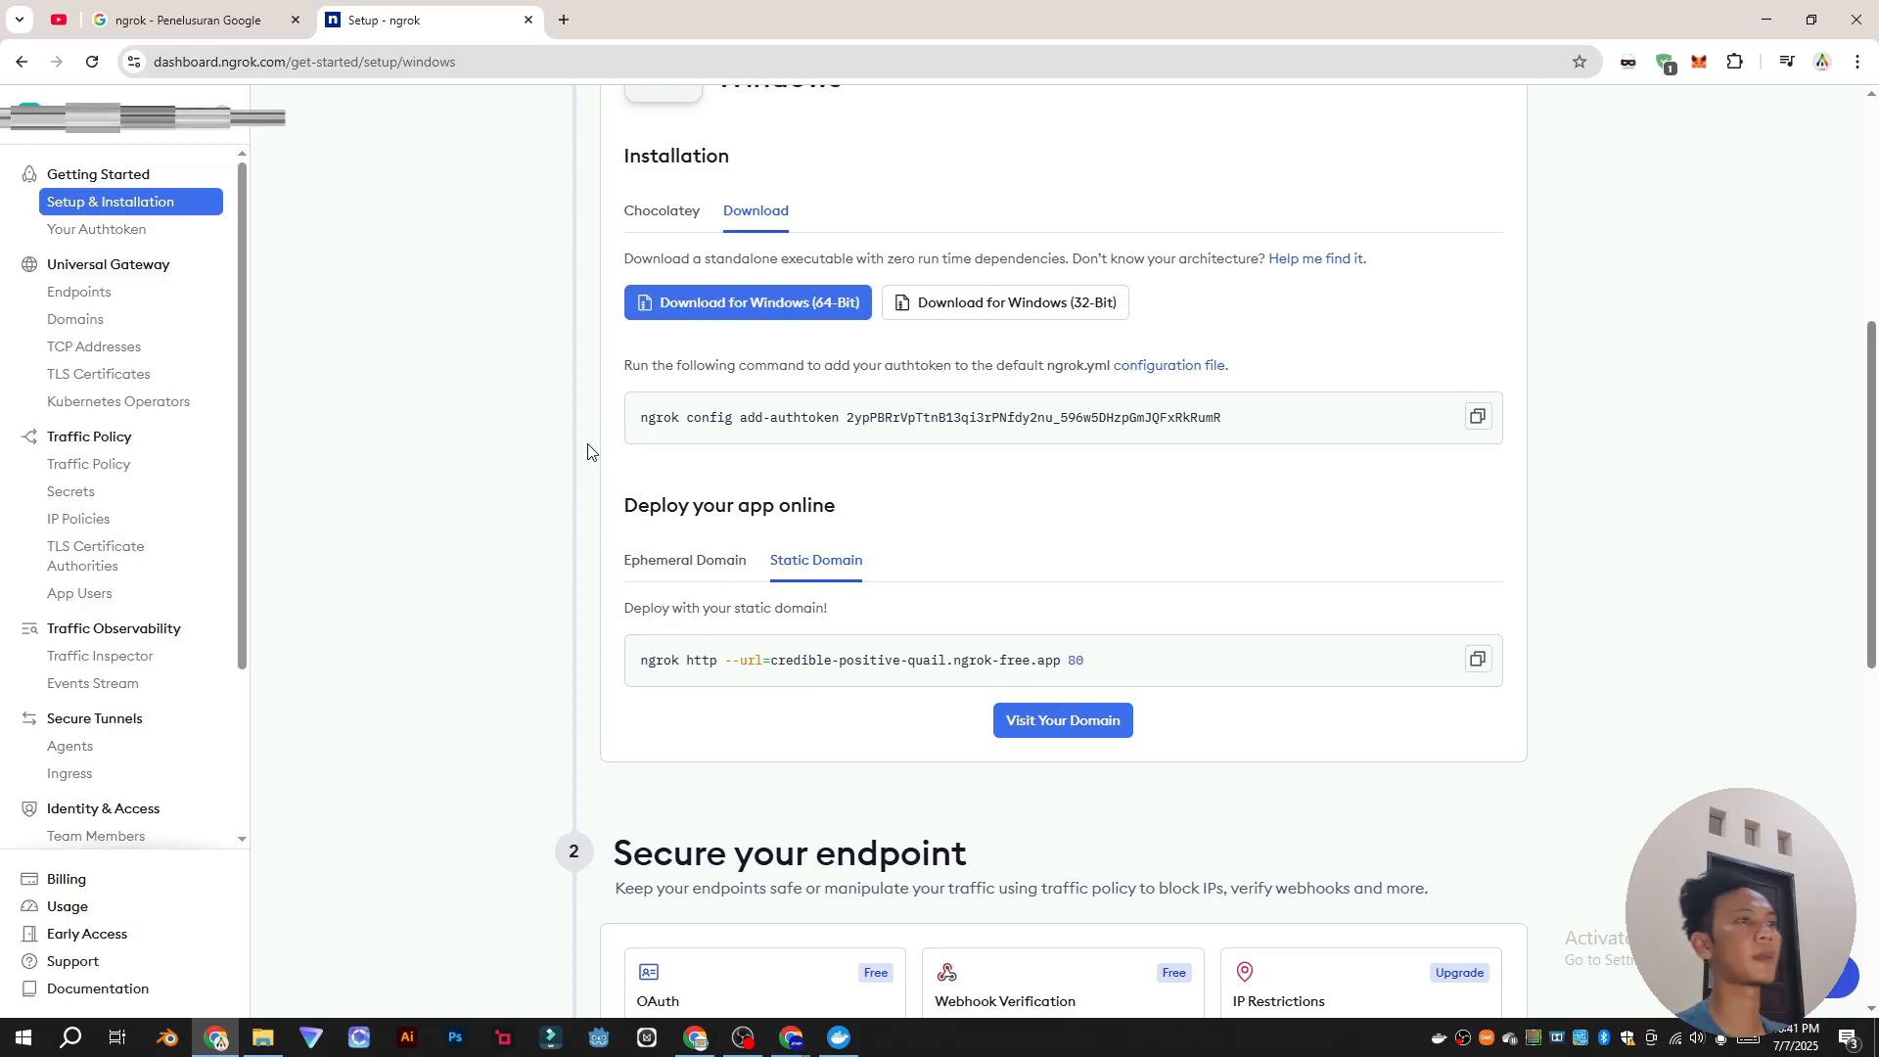
{"action": "scroll", "coordinate": [613, 487], "scroll_direction": "up", "scroll_amount": 6}
{"action": "scroll", "coordinate": [617, 519], "scroll_direction": "down", "scroll_amount": 5}
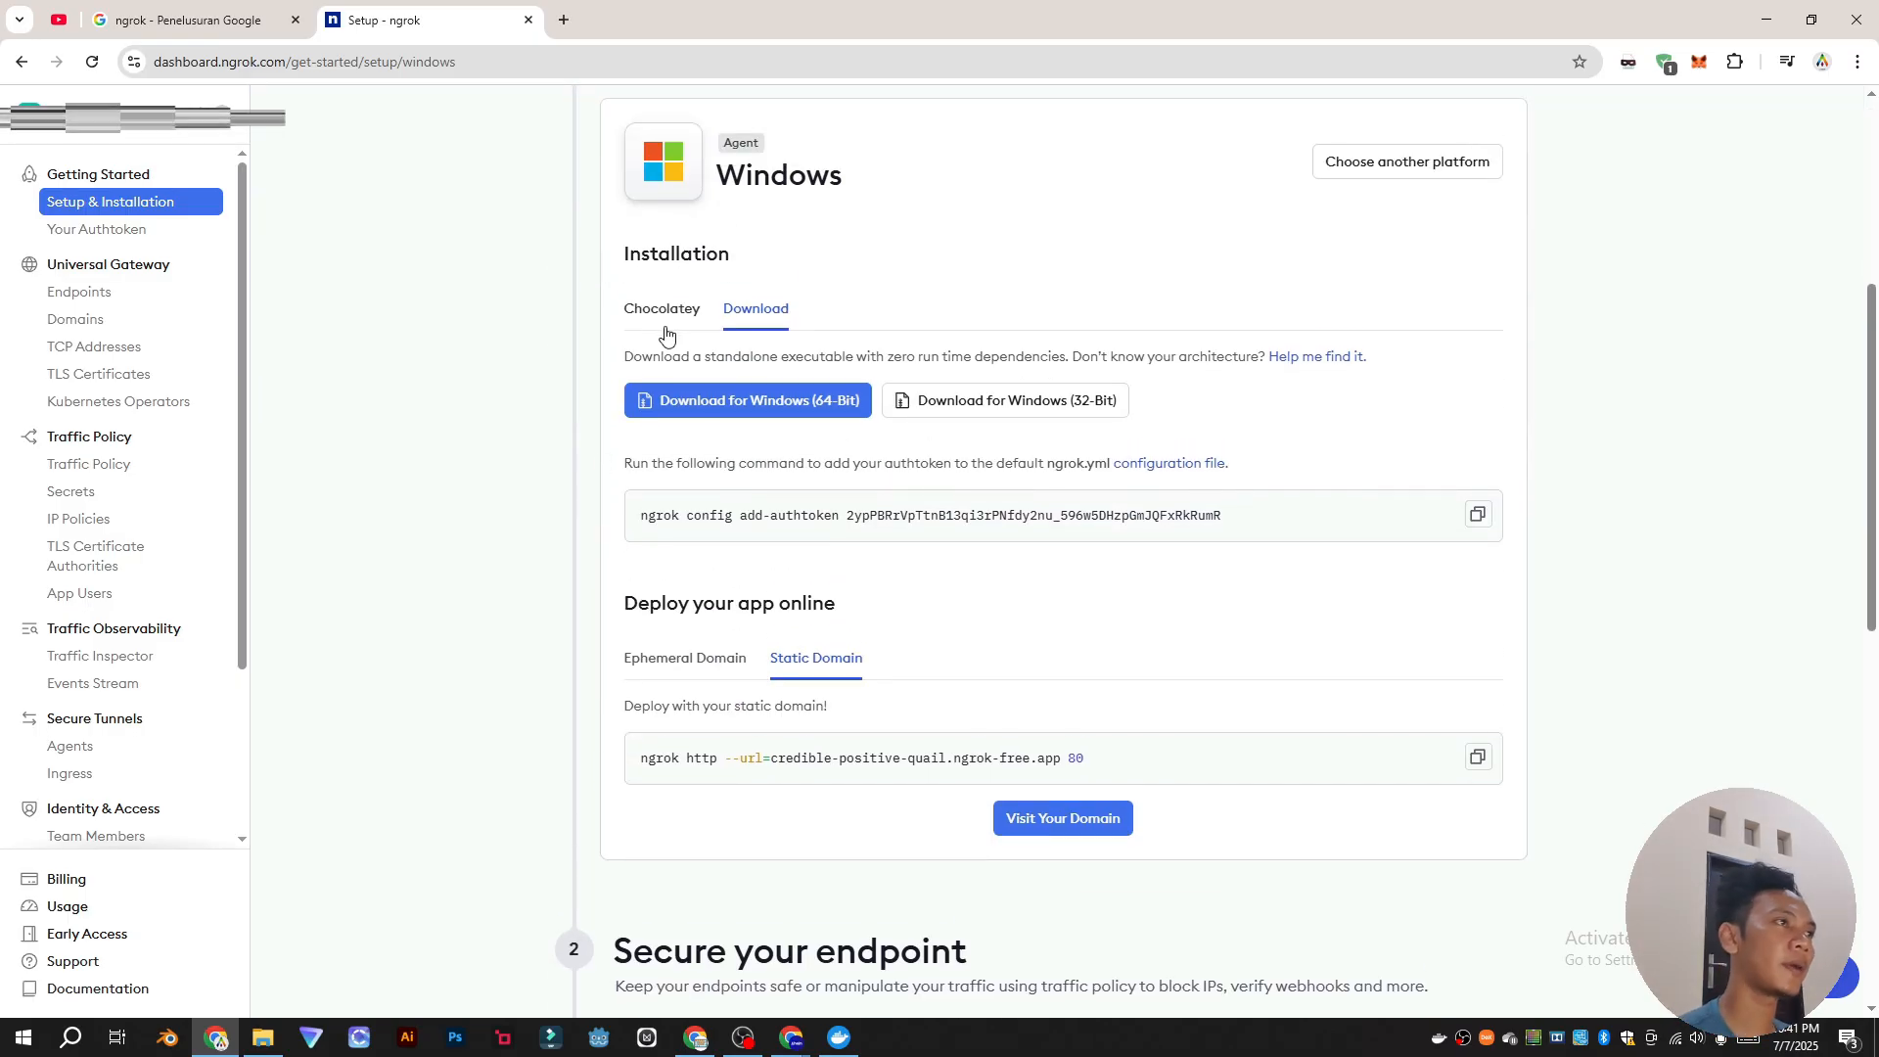
{"action": "scroll", "coordinate": [1452, 566], "scroll_direction": "up", "scroll_amount": 4}
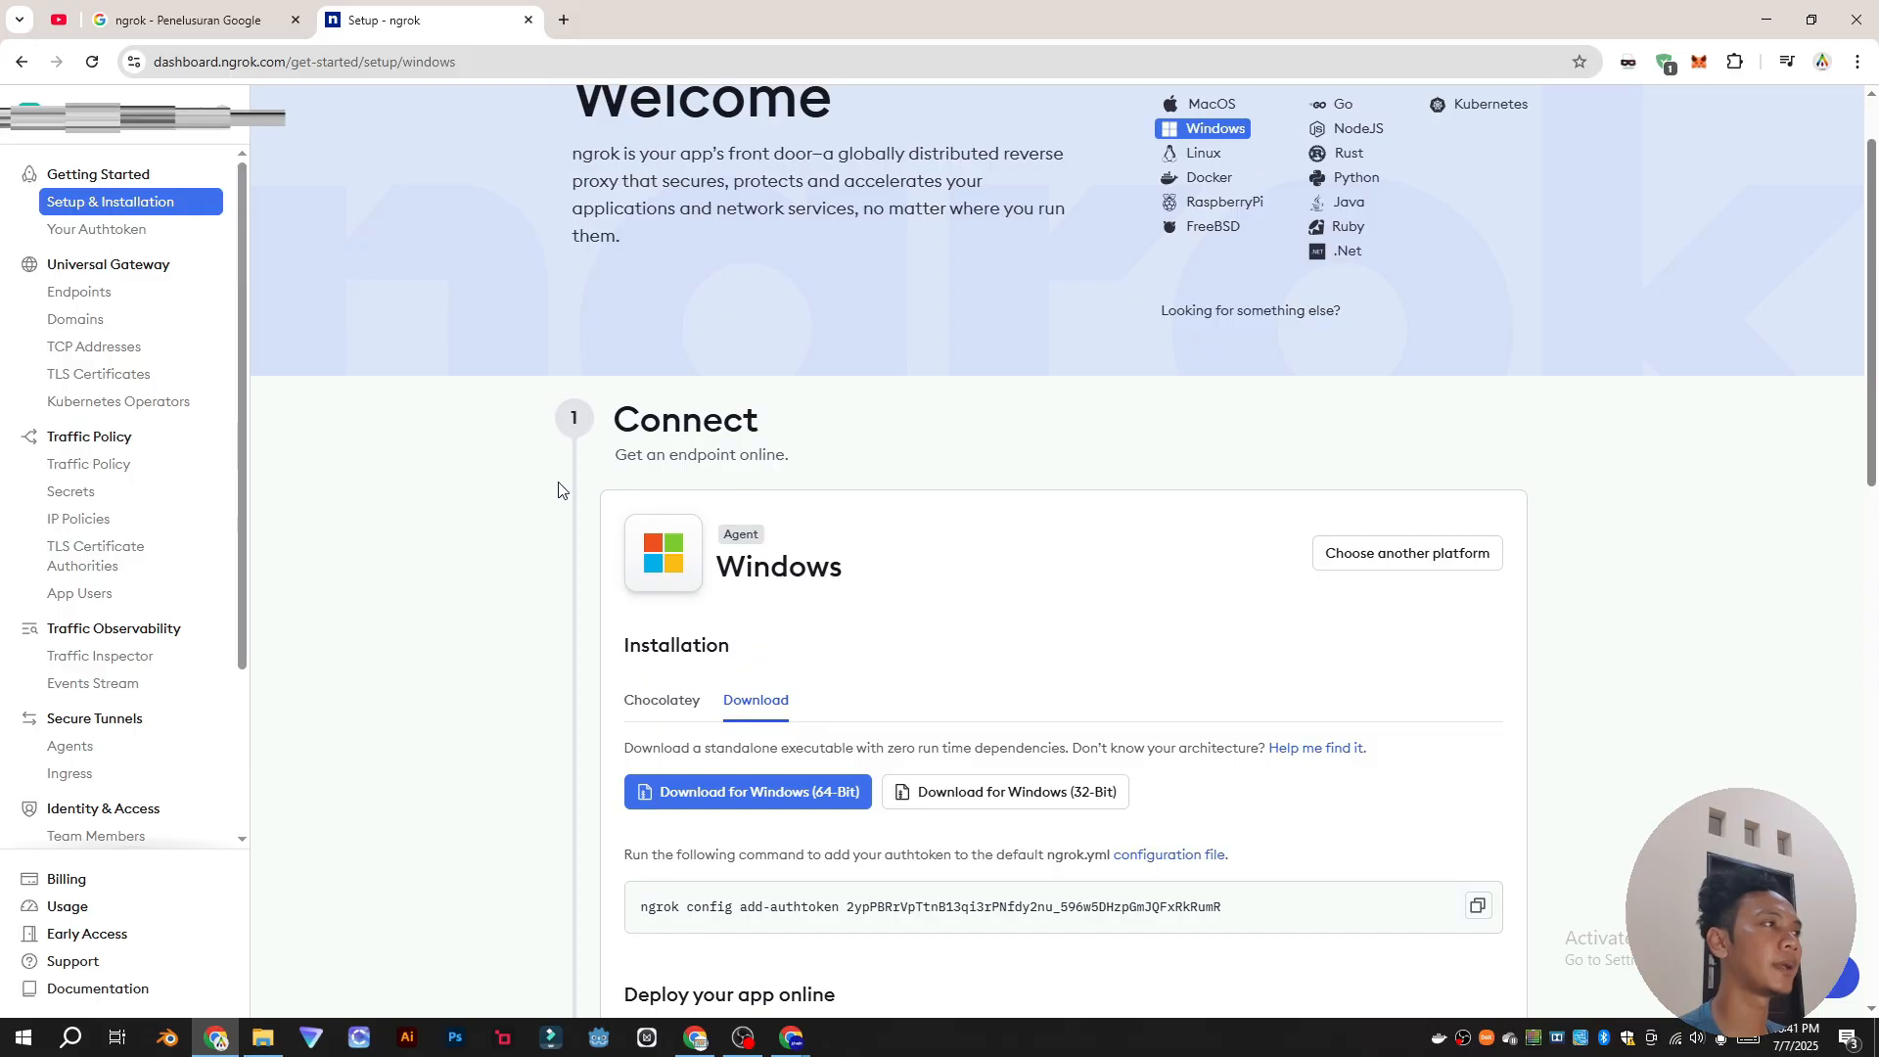
{"action": "scroll", "coordinate": [901, 516], "scroll_direction": "down", "scroll_amount": 6}
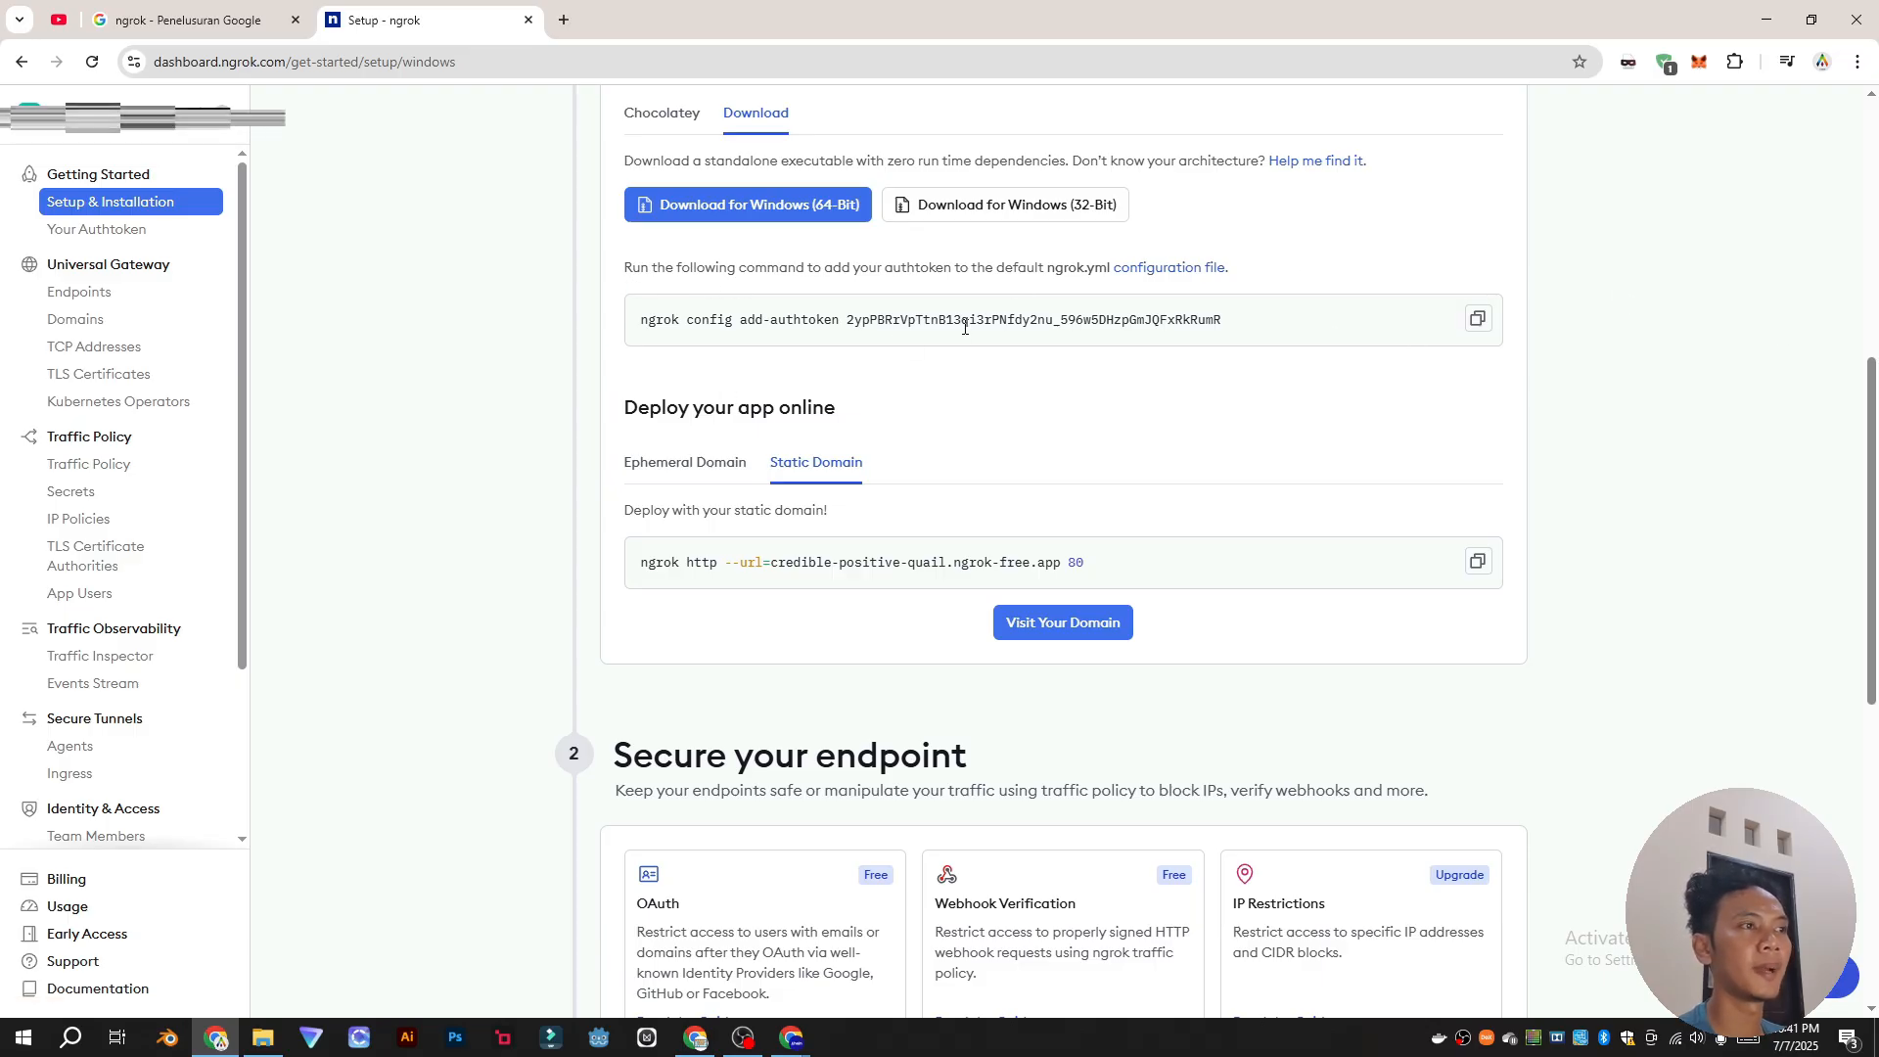
{"action": "left_click_drag", "start_coordinate": [636, 335], "coordinate": [1384, 327]}
{"action": "left_click", "coordinate": [1348, 389]}
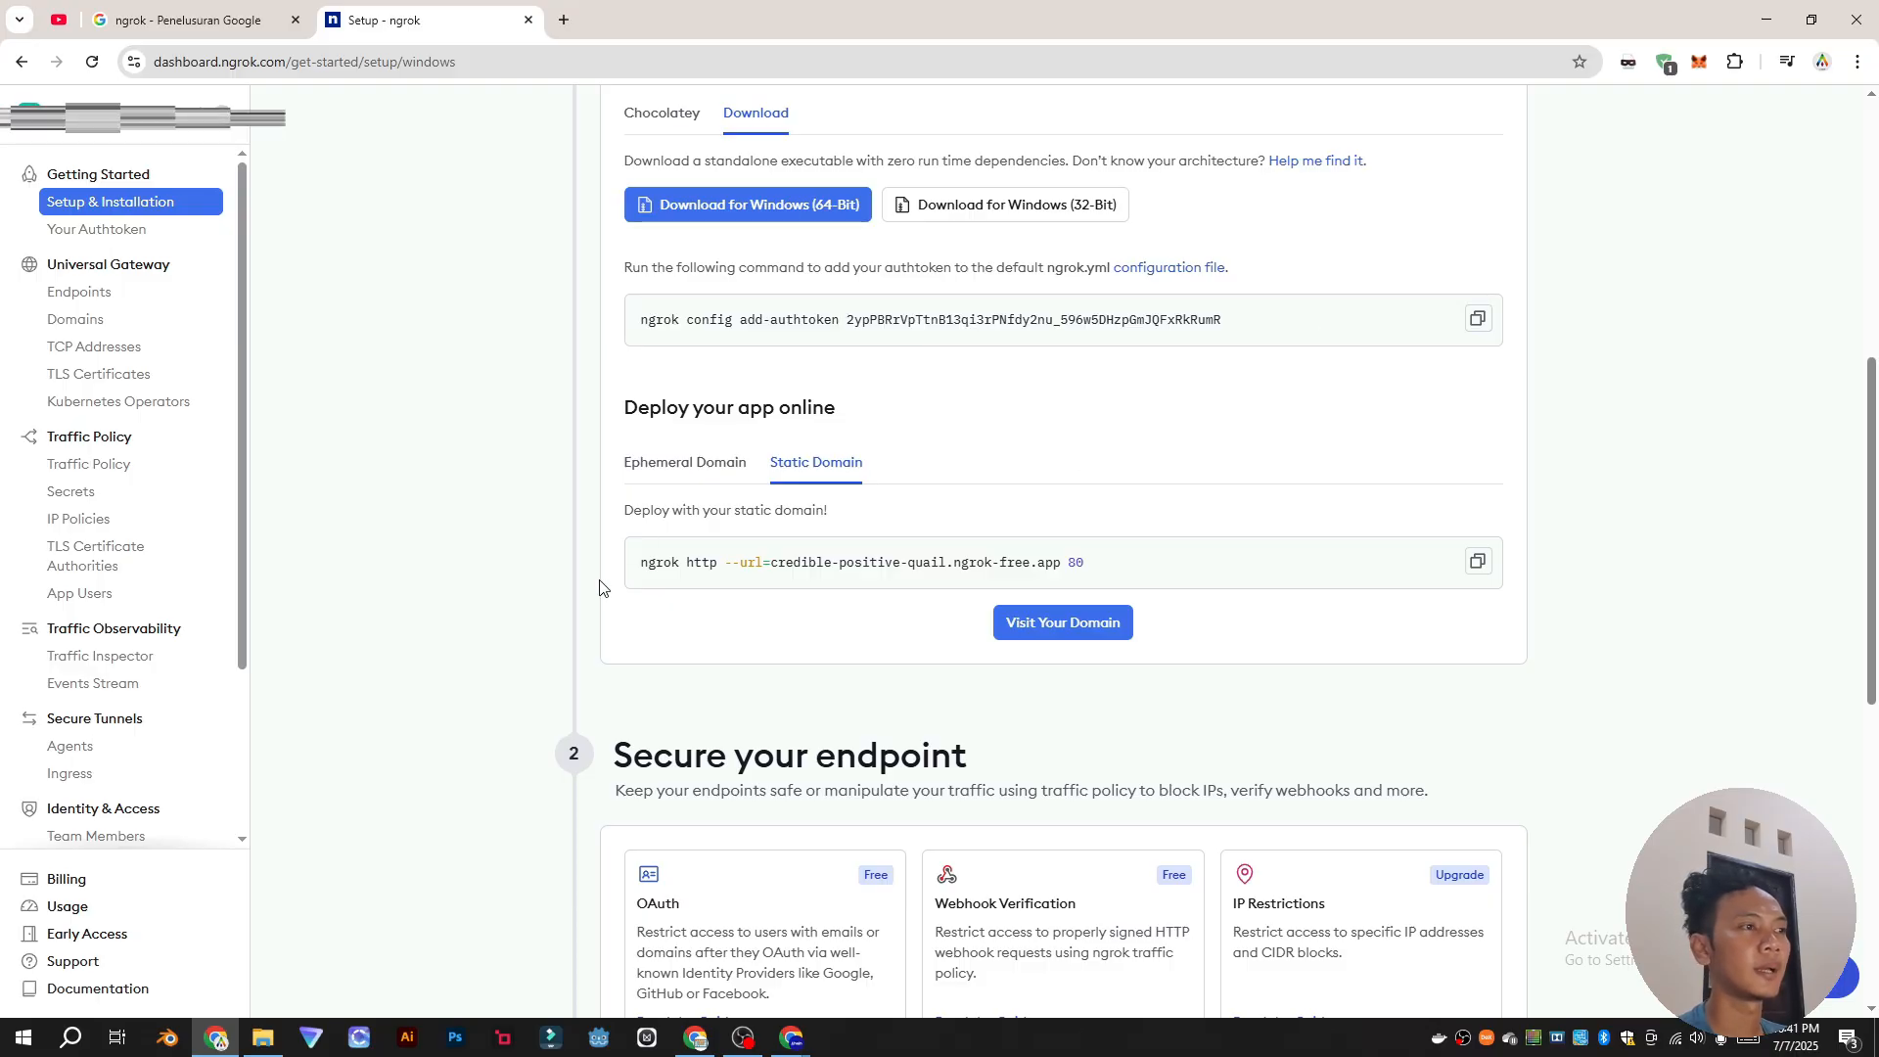
{"action": "left_click_drag", "start_coordinate": [645, 561], "coordinate": [1367, 567]}
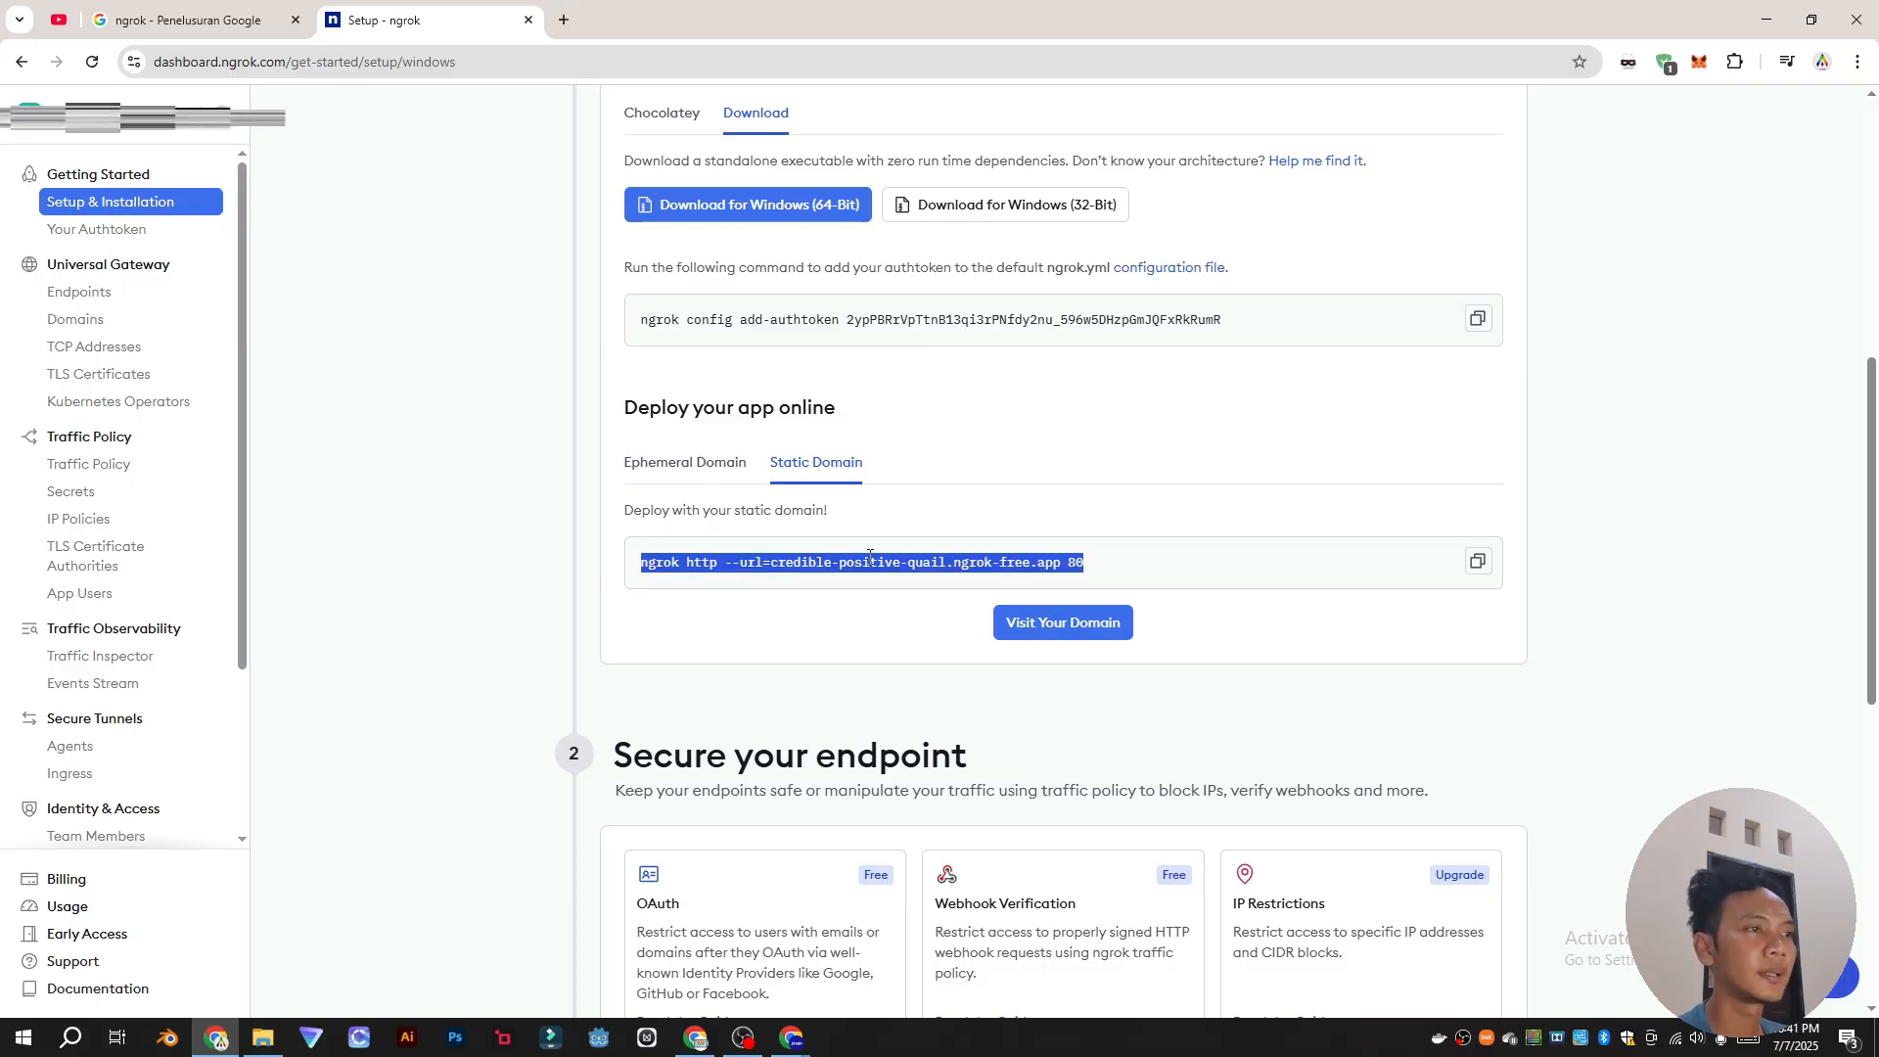
{"action": "left_click", "coordinate": [790, 570]}
{"action": "left_click_drag", "start_coordinate": [1096, 569], "coordinate": [618, 584]}
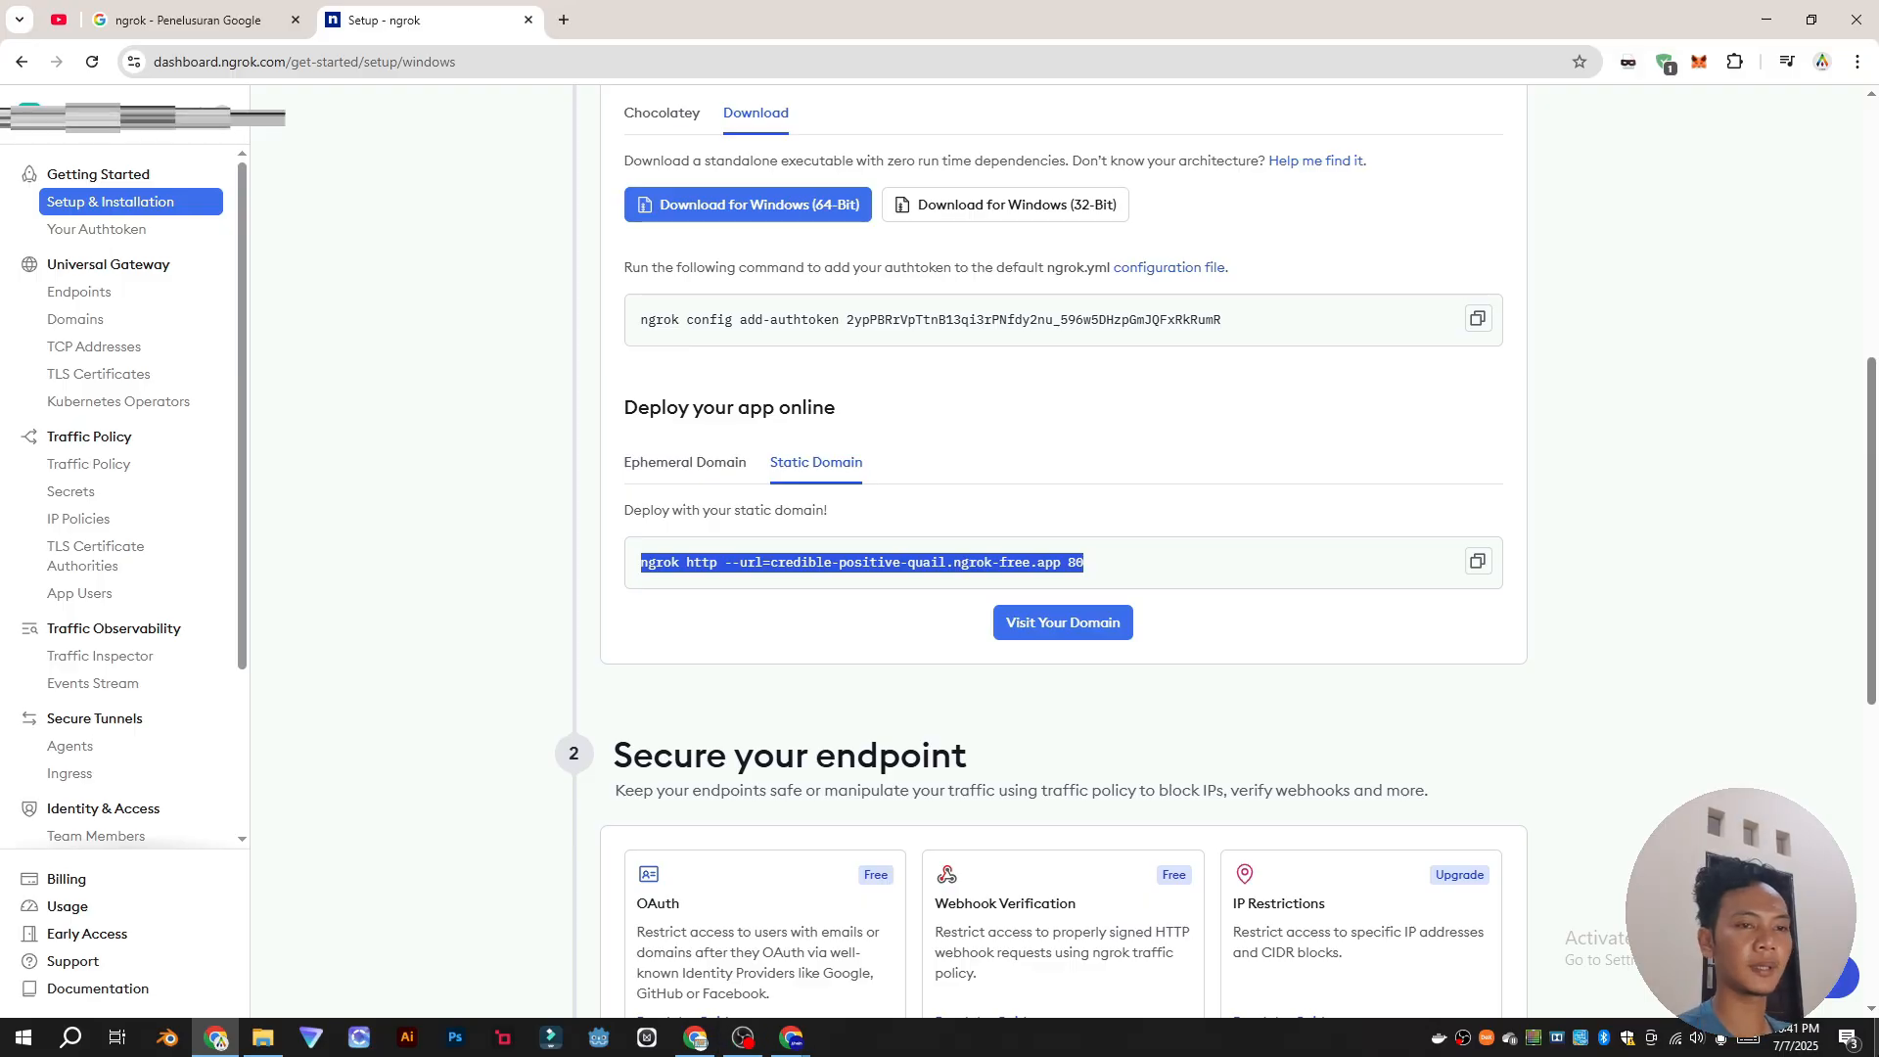
{"action": "left_click", "coordinate": [216, 1038]}
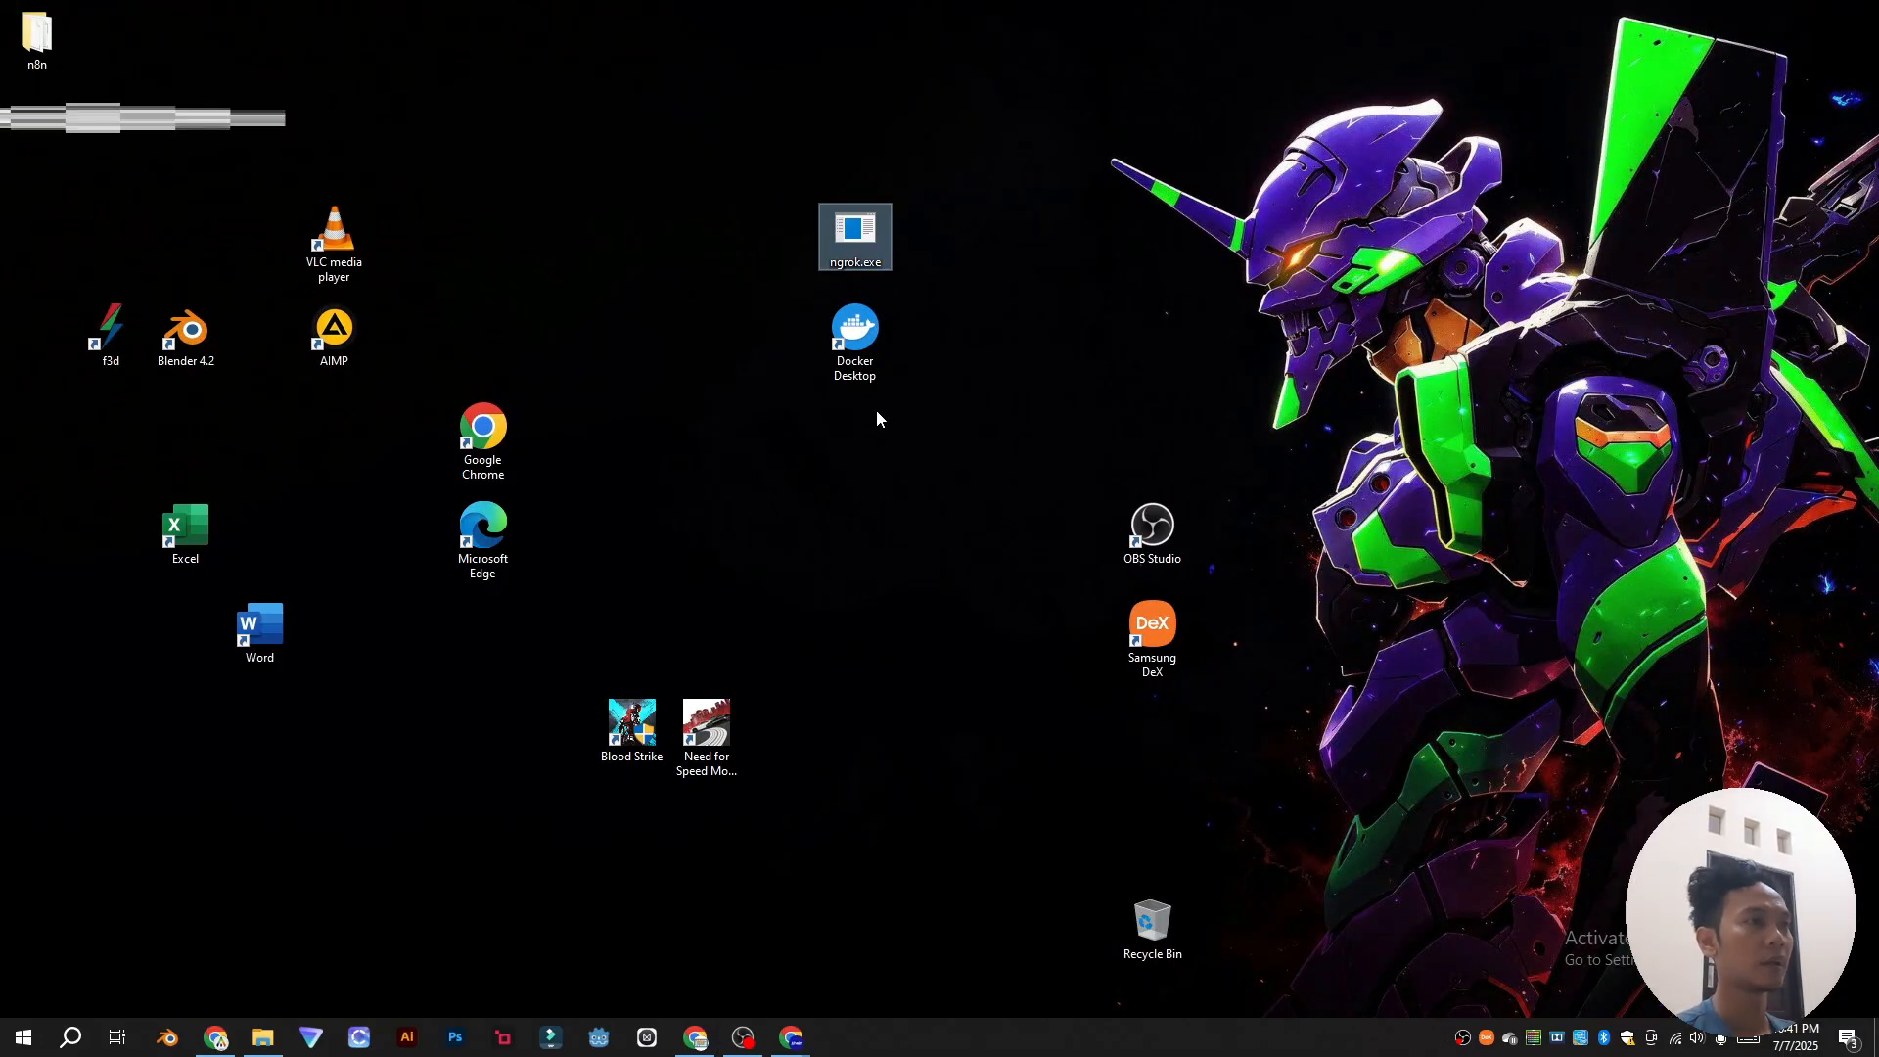
Step: Launch Docker Desktop and the ngrok agent console from the desktop
{"action": "left_click", "coordinate": [857, 340]}
{"action": "double_click", "coordinate": [857, 340]}
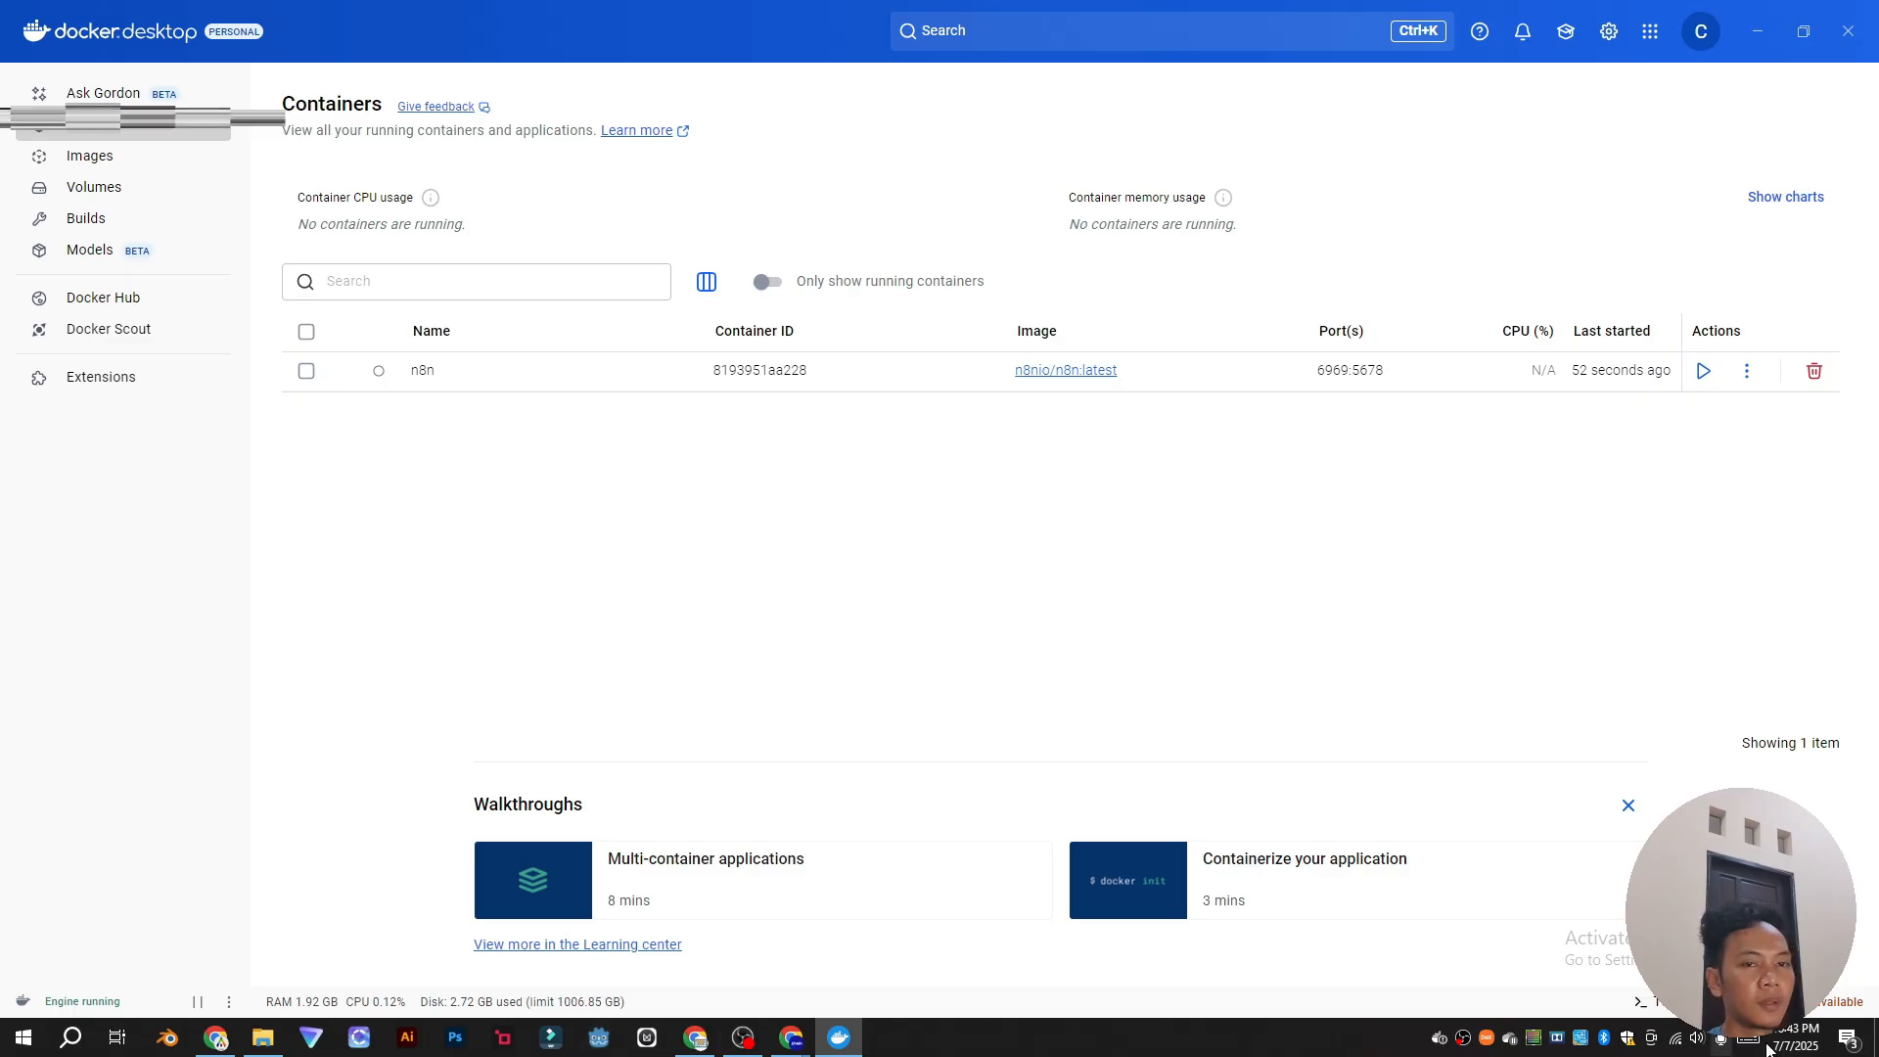
{"action": "left_click", "coordinate": [840, 1037]}
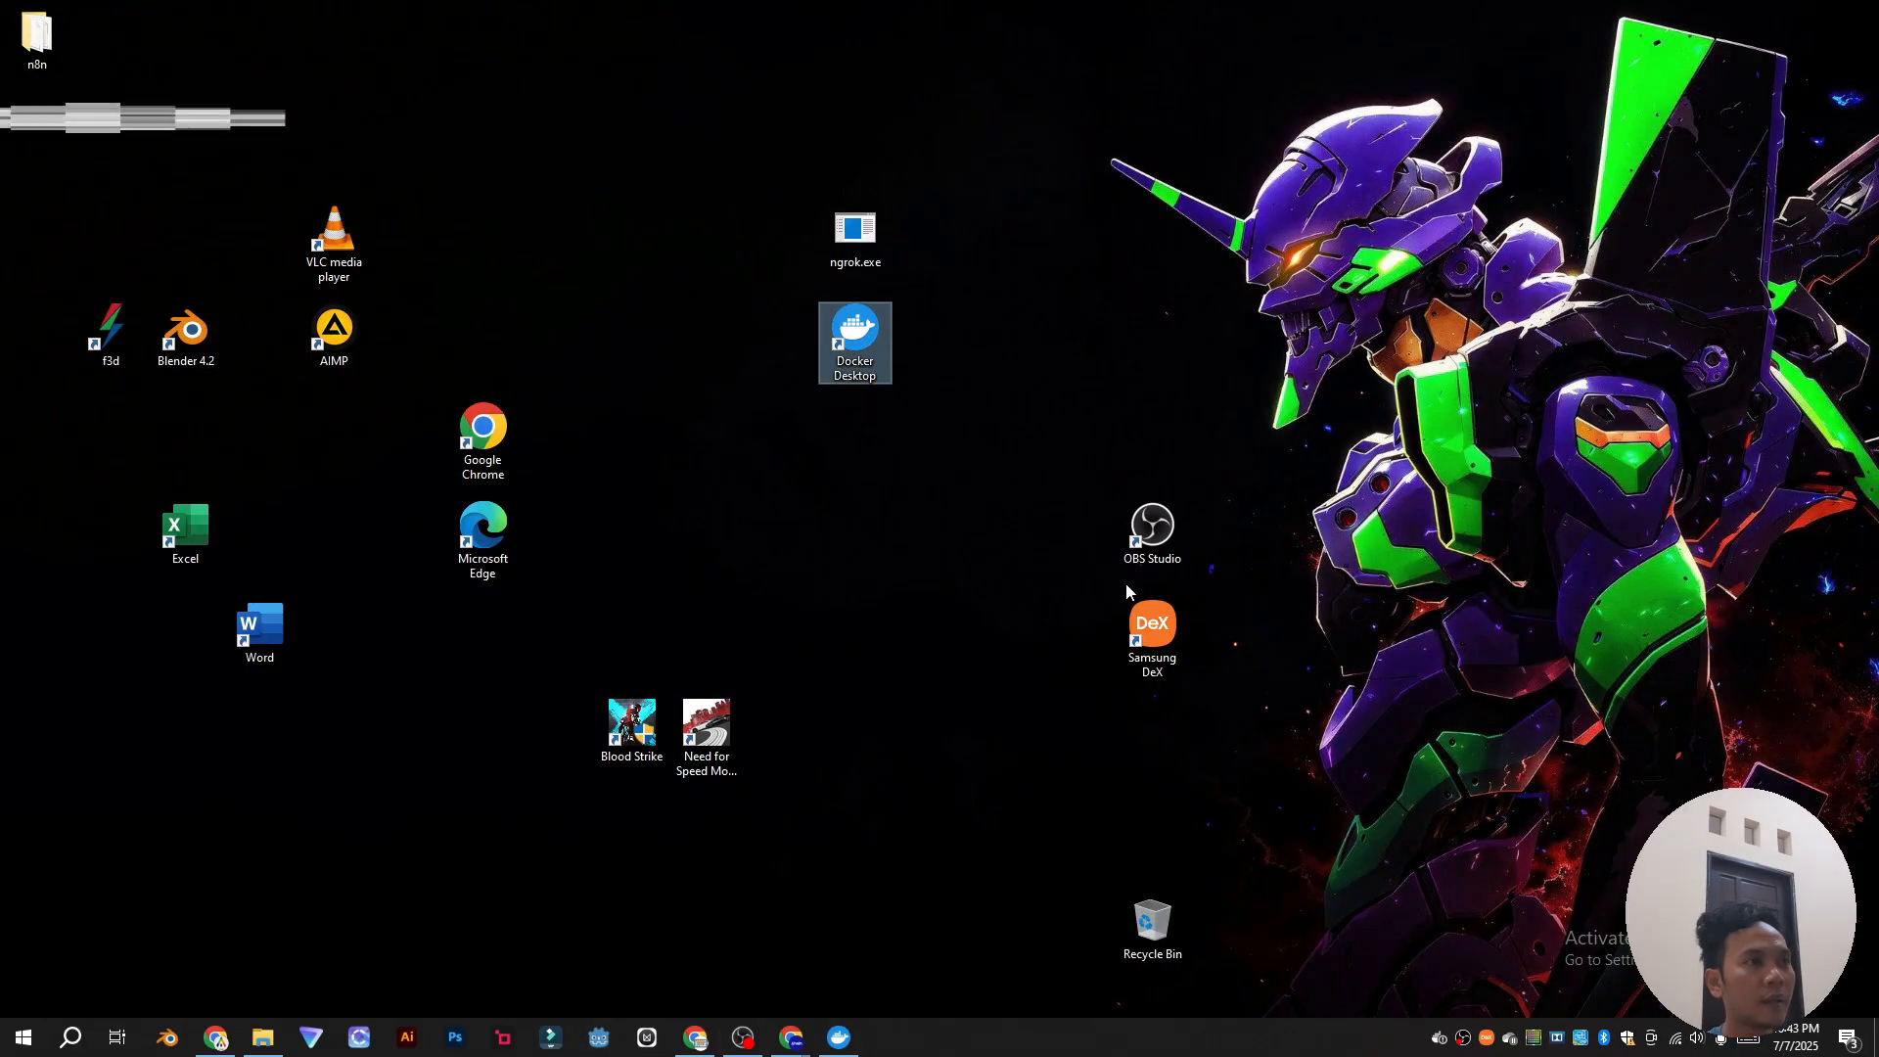
{"action": "double_click", "coordinate": [855, 235]}
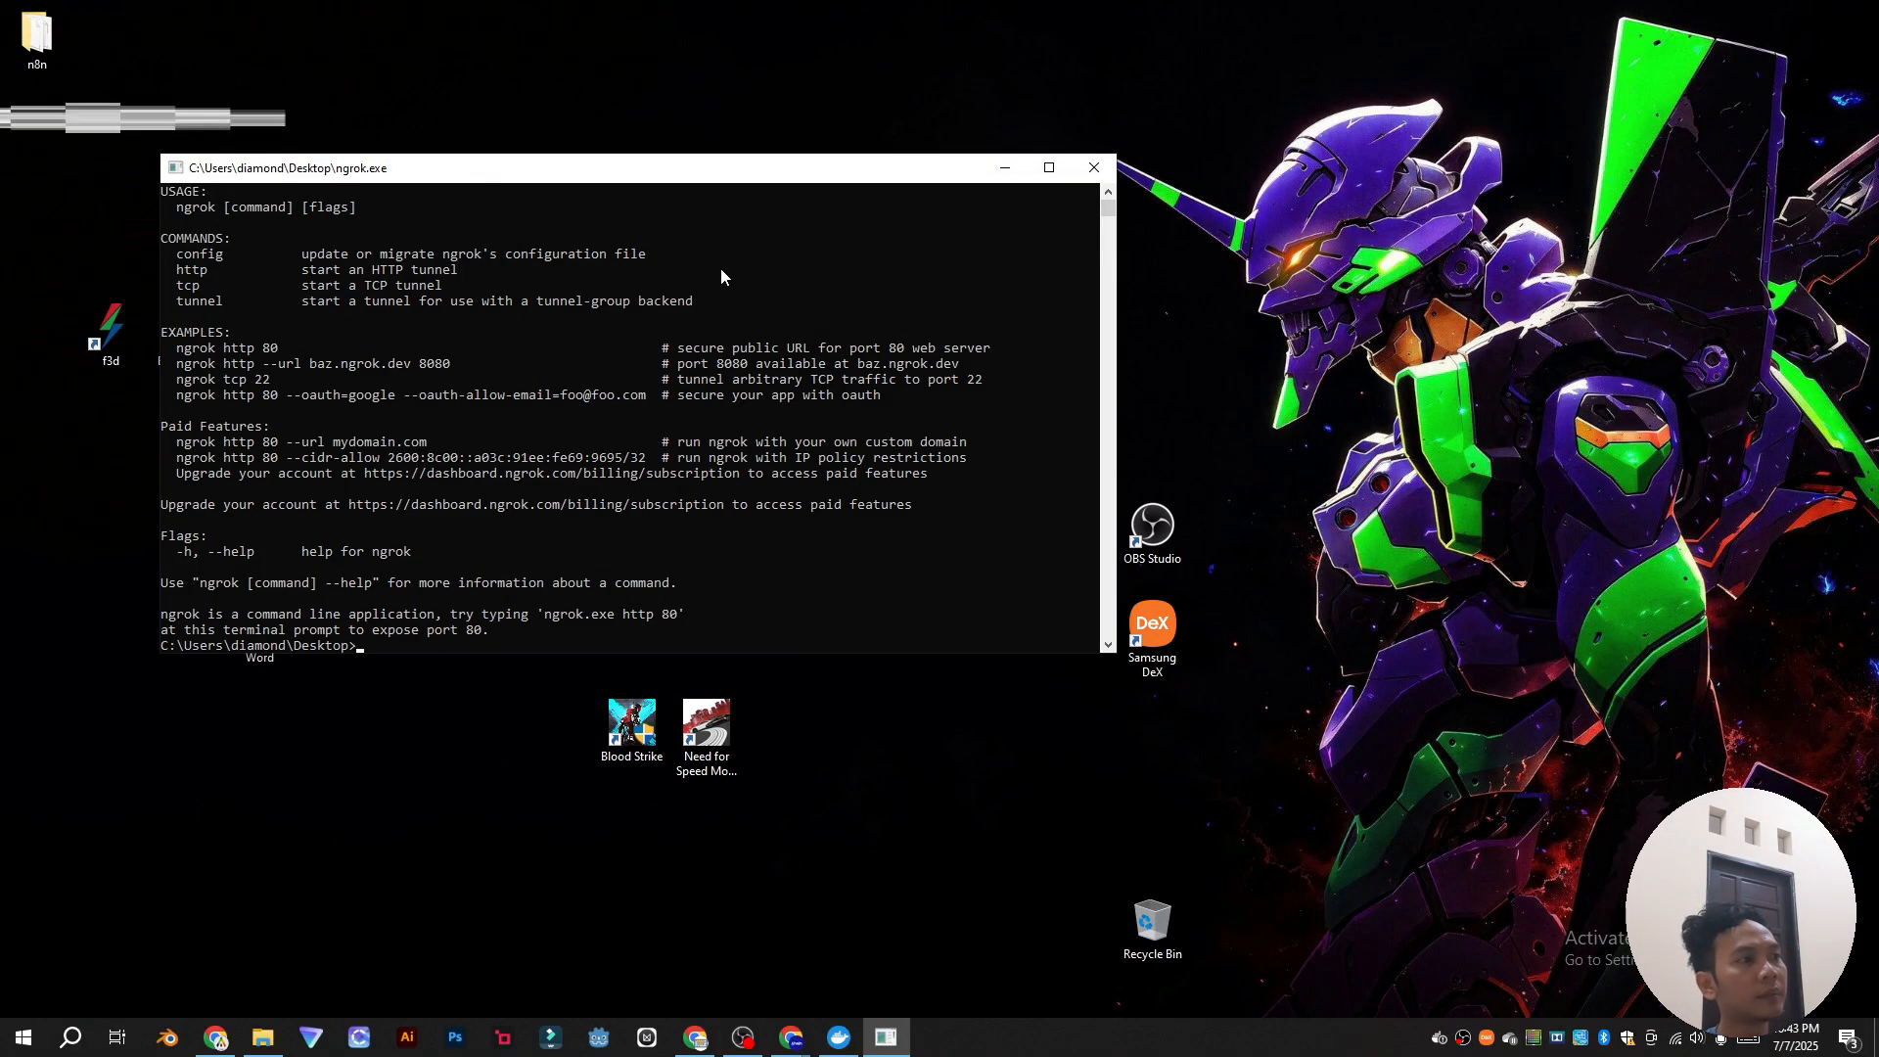
{"action": "scroll", "coordinate": [592, 497], "scroll_direction": "down", "scroll_amount": 7}
{"action": "scroll", "coordinate": [591, 567], "scroll_direction": "up", "scroll_amount": 4}
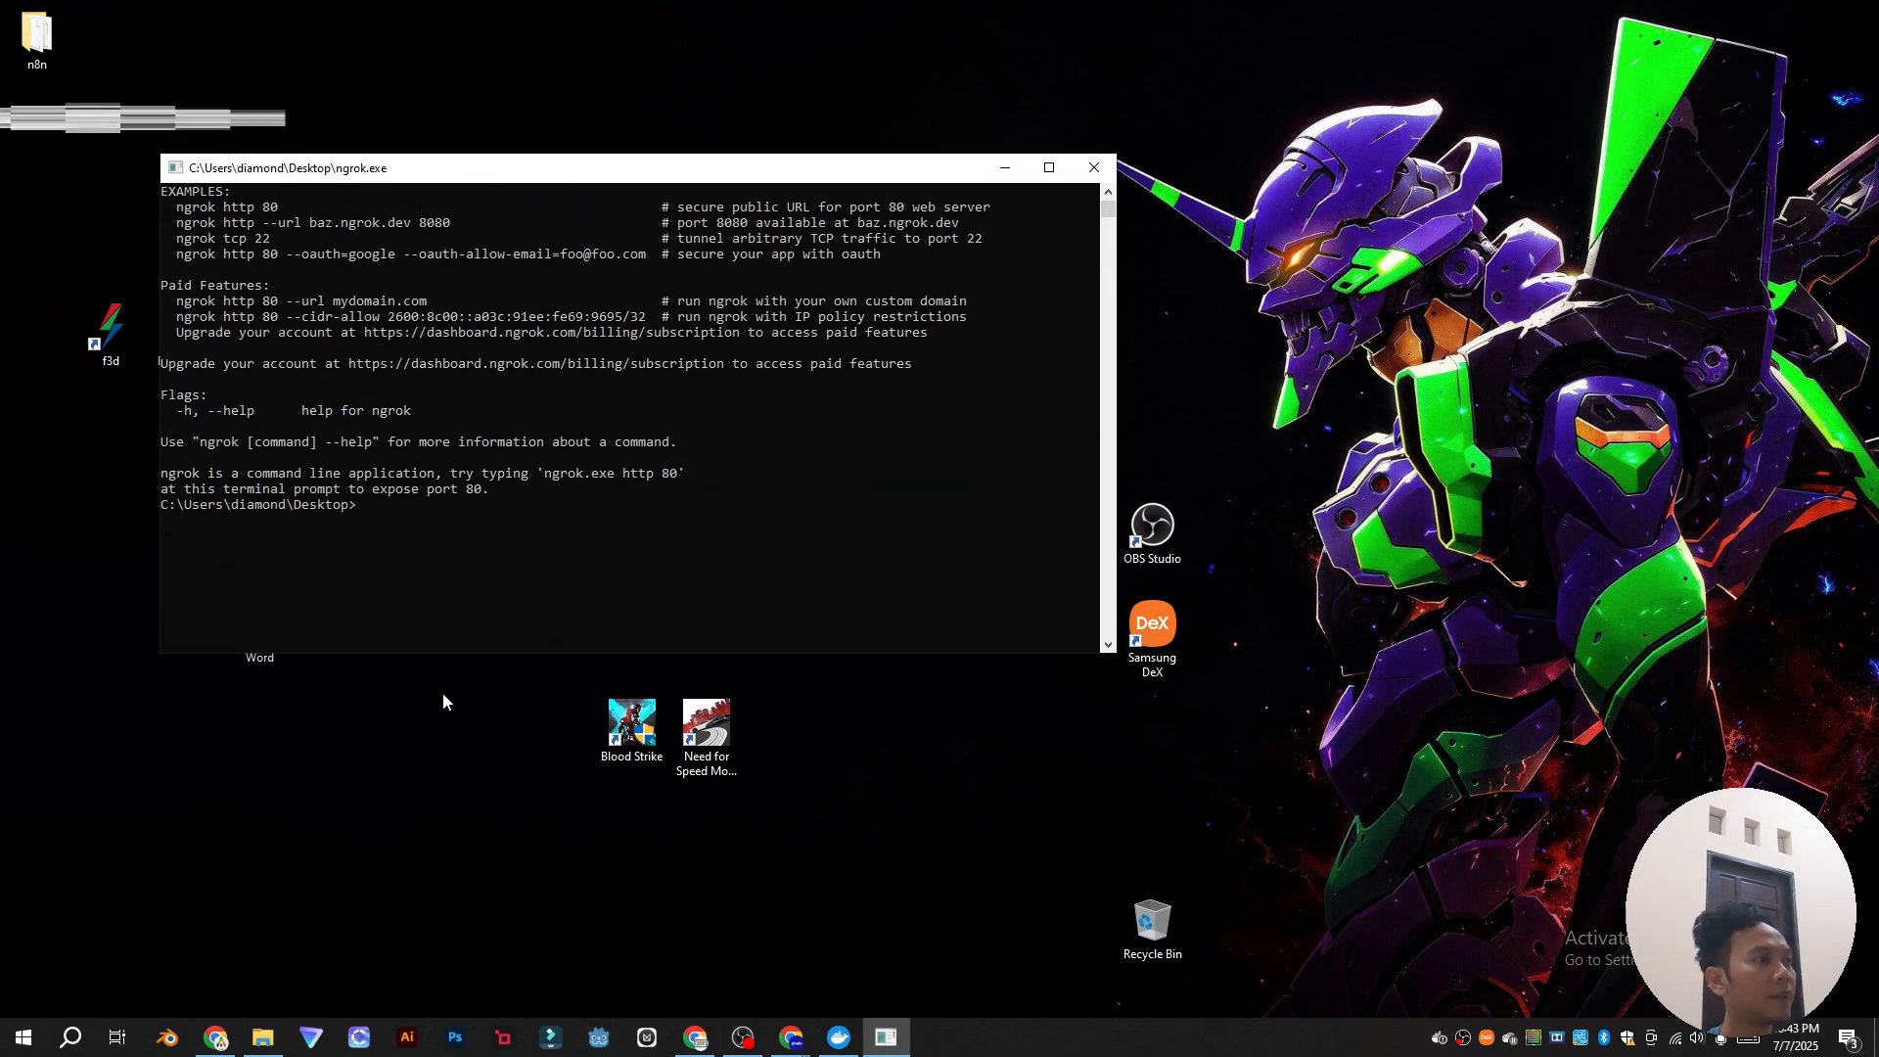
{"action": "left_click", "coordinate": [216, 1038]}
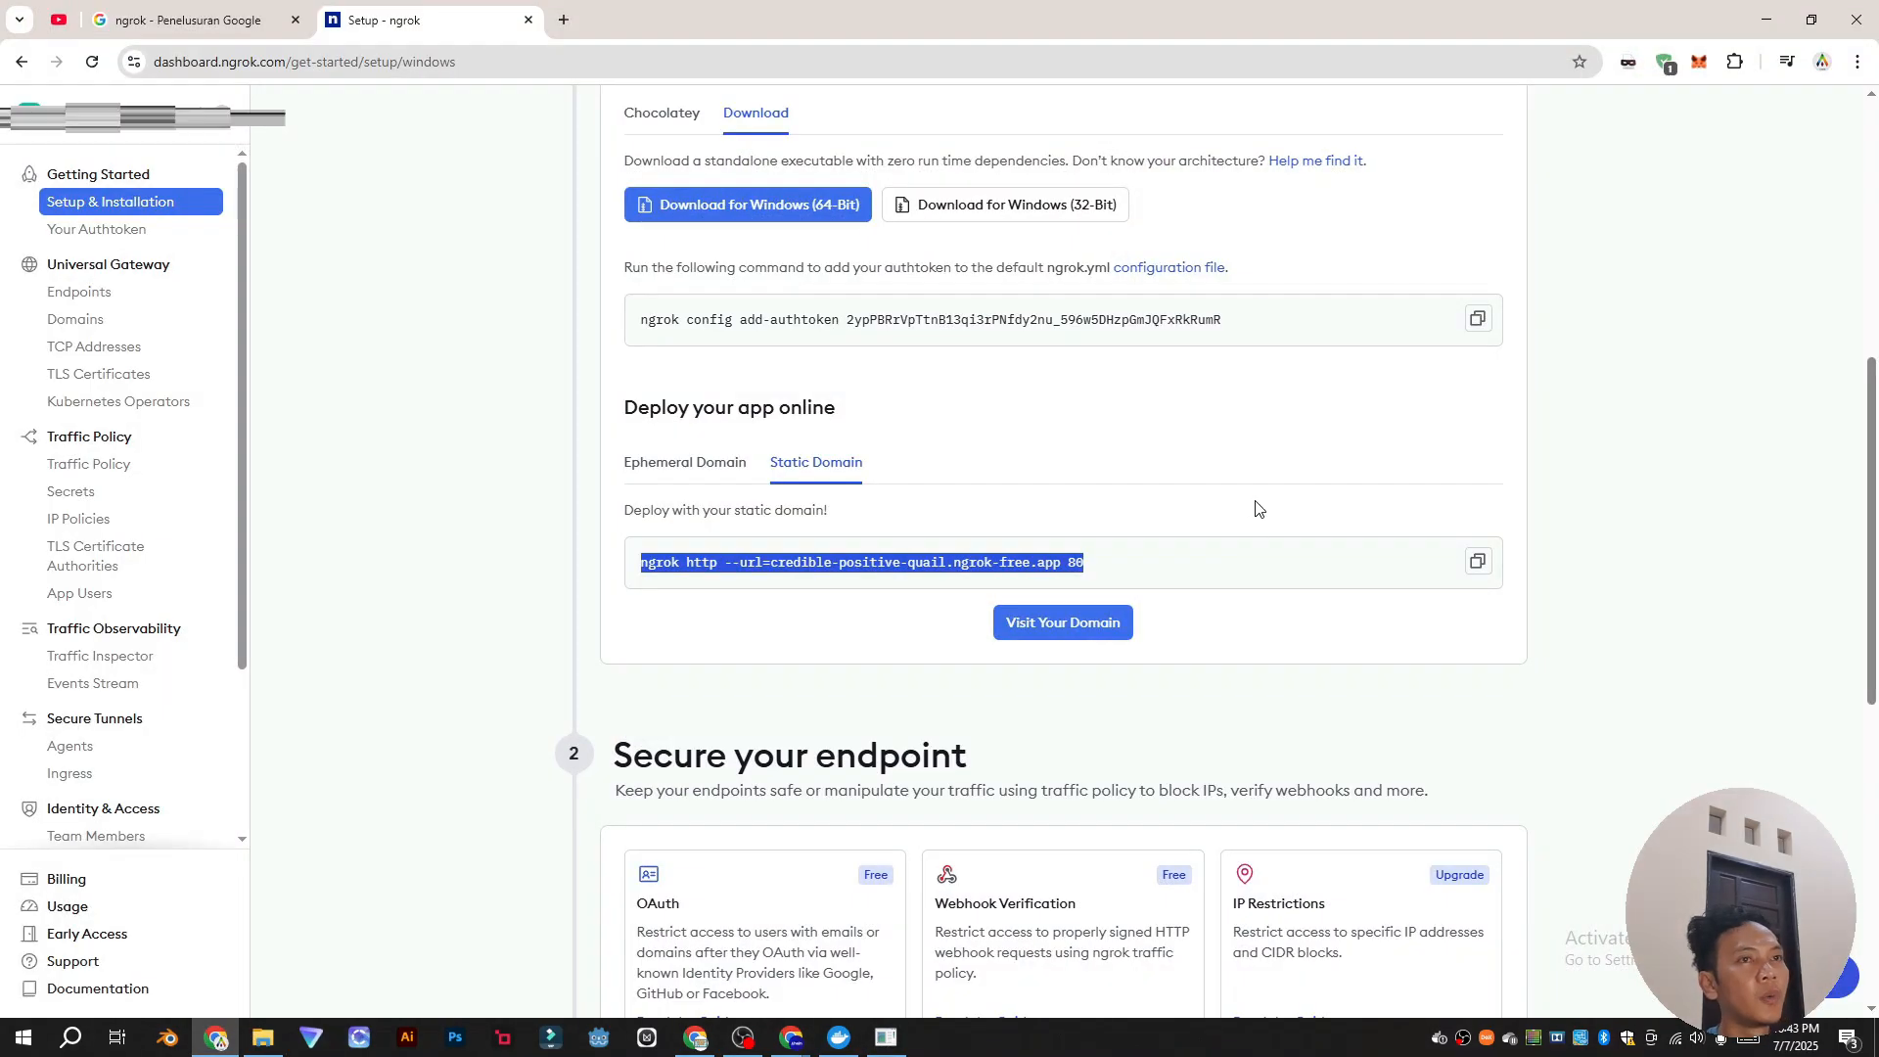
Step: Save the ngrok authtoken by running the add-authtoken command in the console
{"action": "scroll", "coordinate": [1416, 411], "scroll_direction": "up", "scroll_amount": 1}
{"action": "left_click", "coordinate": [1349, 482]}
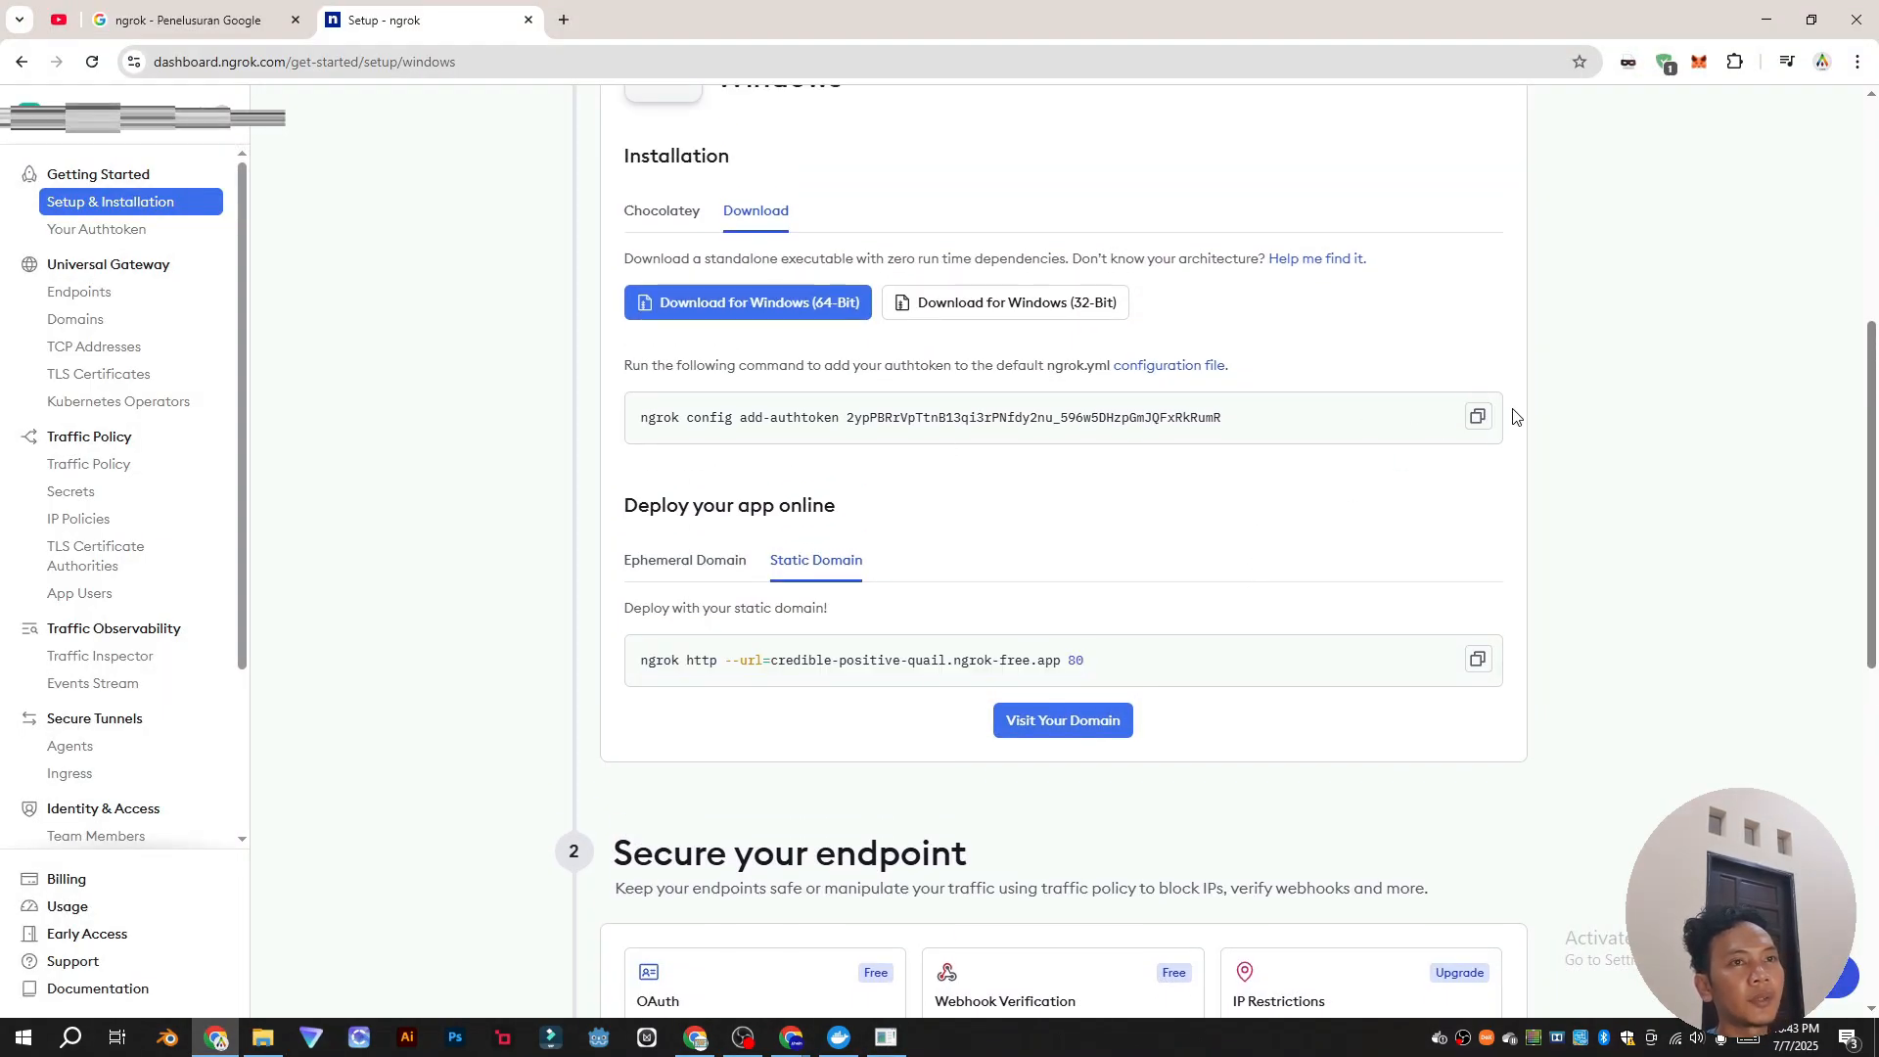
{"action": "left_click", "coordinate": [1479, 419]}
{"action": "left_click", "coordinate": [886, 1037]}
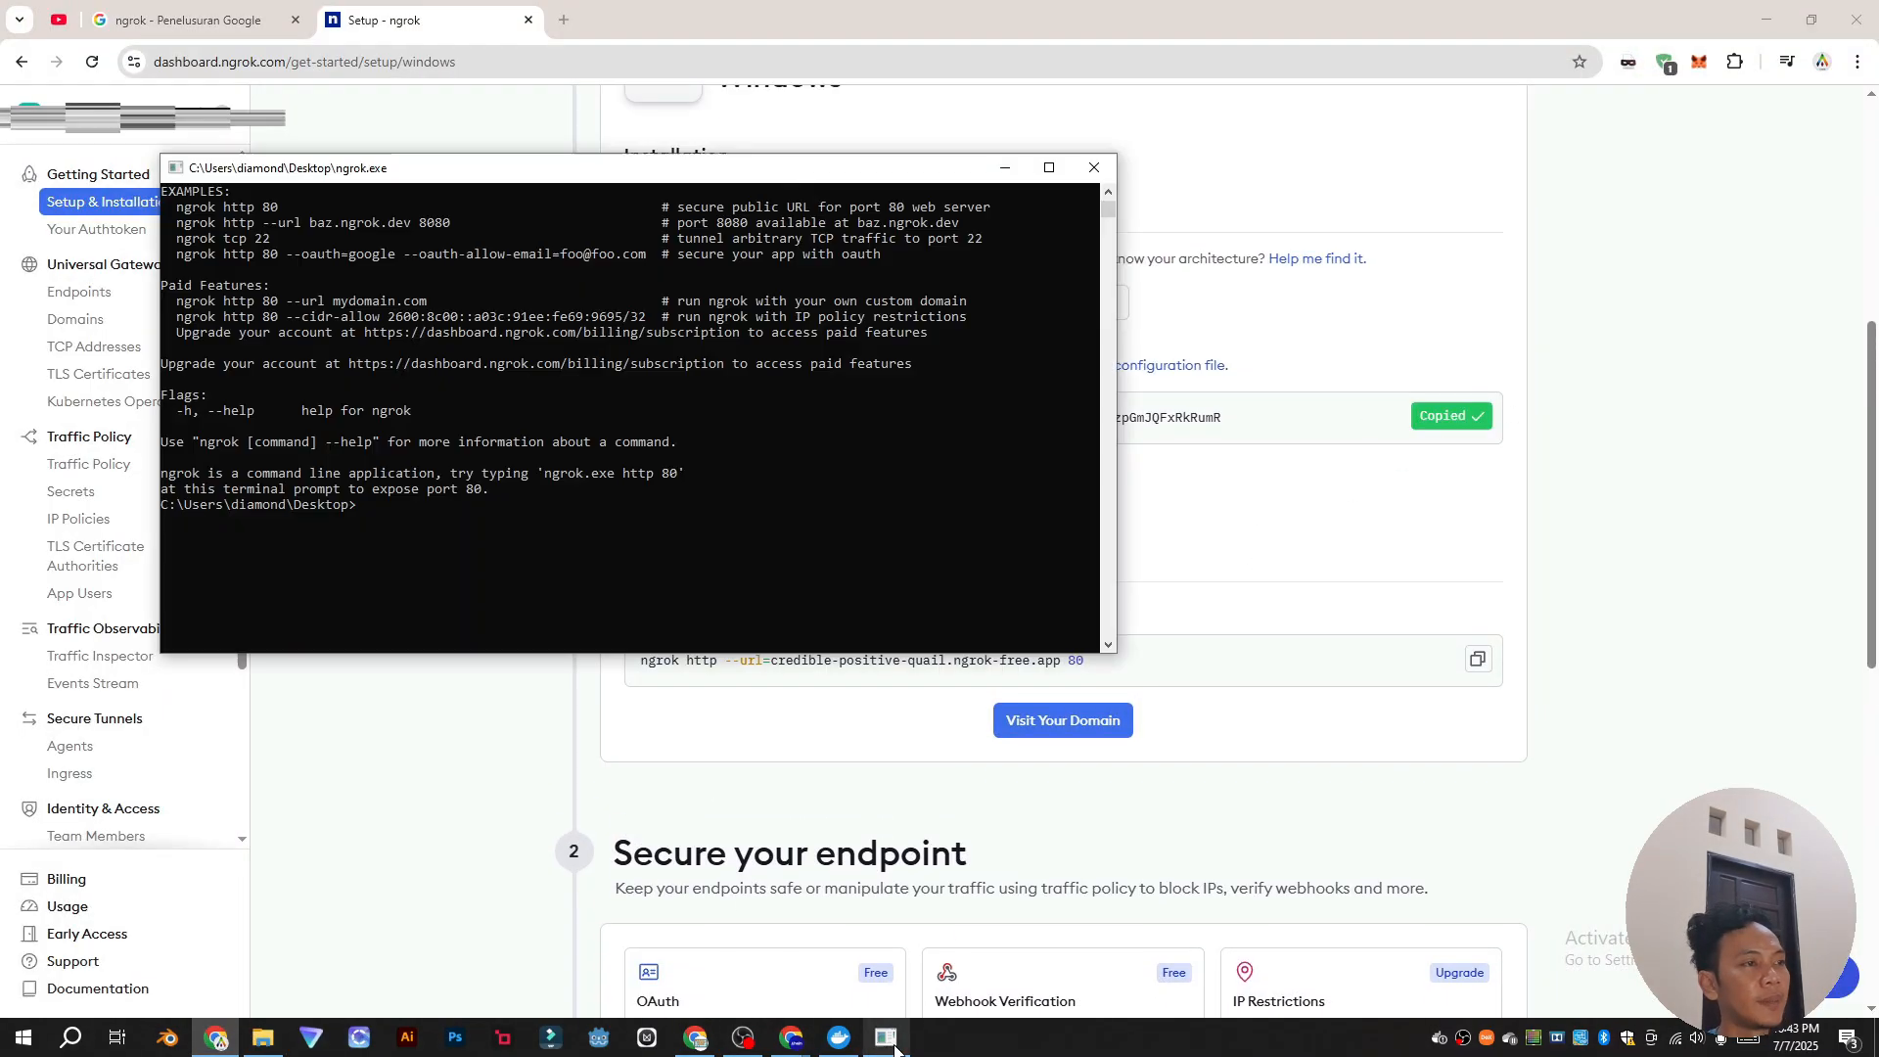
{"action": "key", "text": "ctrl+v"}
{"action": "key", "text": "Return"}
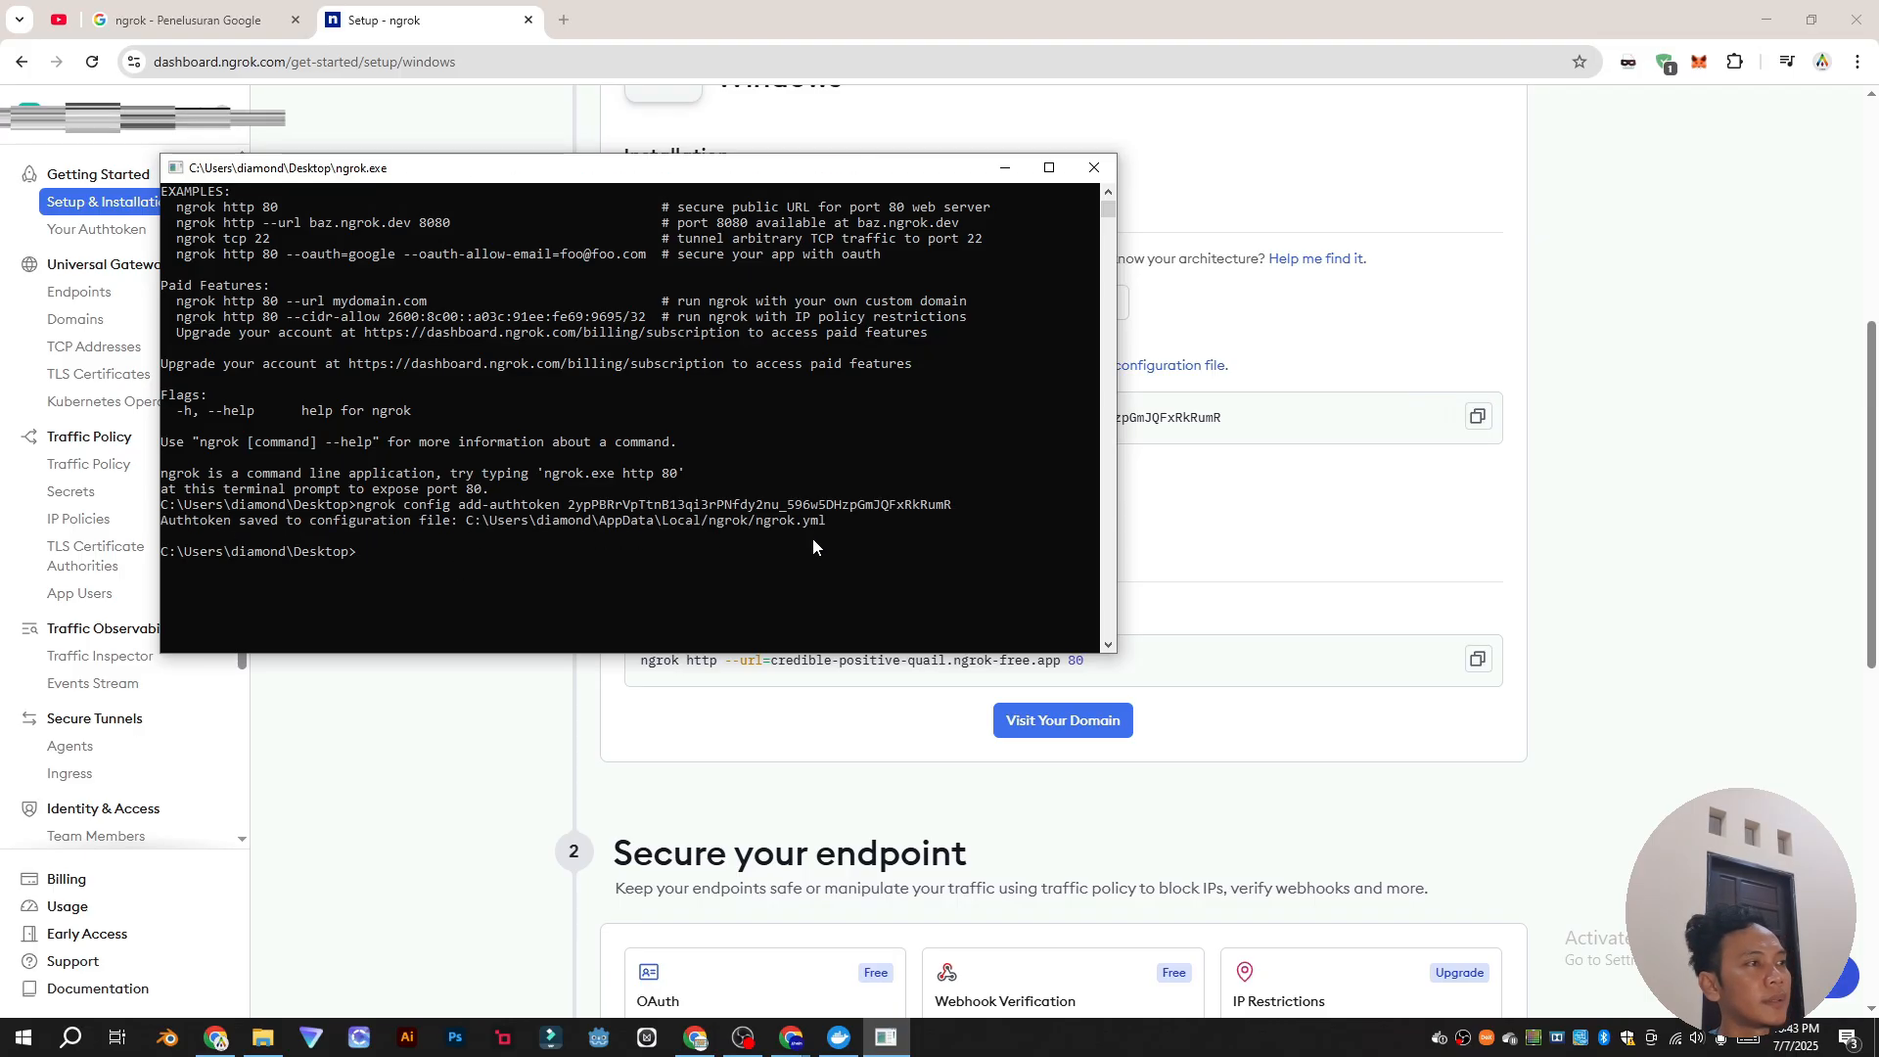
Step: Run the static-domain tunnel command with the new port, bringing the tunnel online to localhost:6969
{"action": "left_click", "coordinate": [1226, 497]}
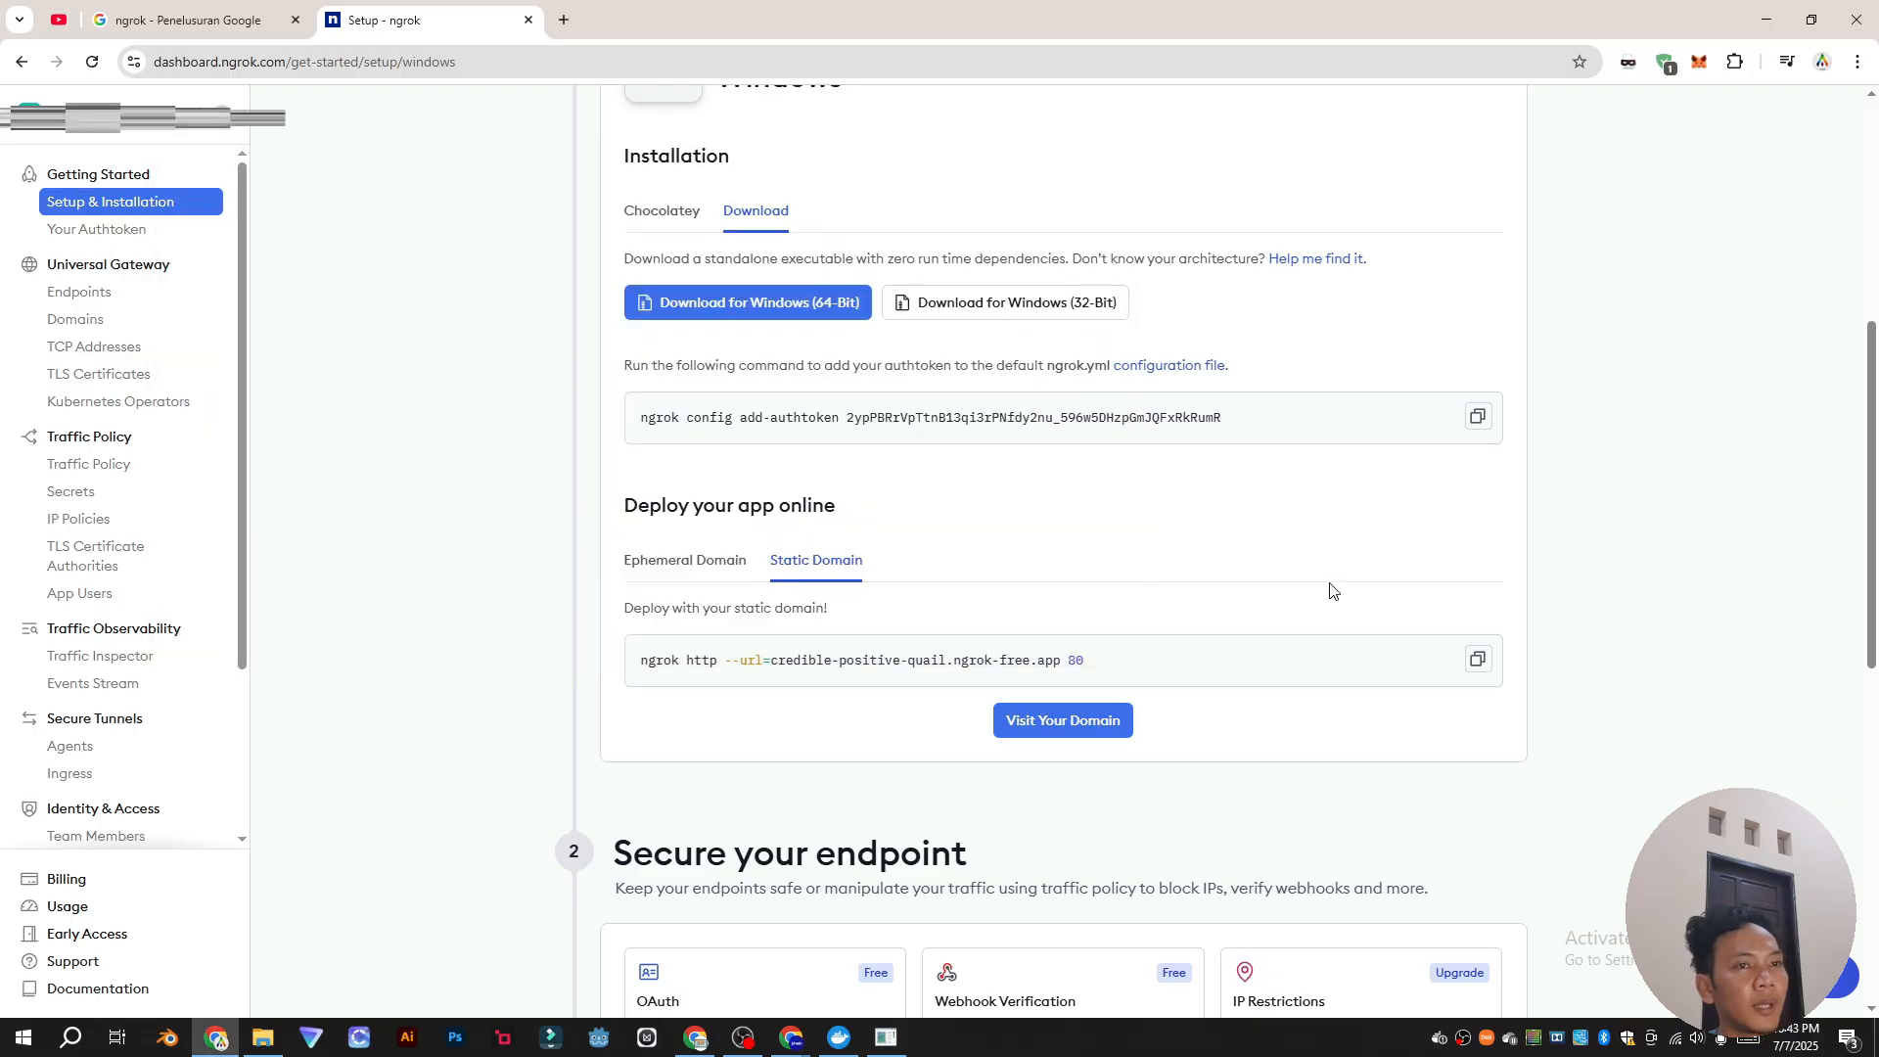
{"action": "left_click", "coordinate": [1478, 663]}
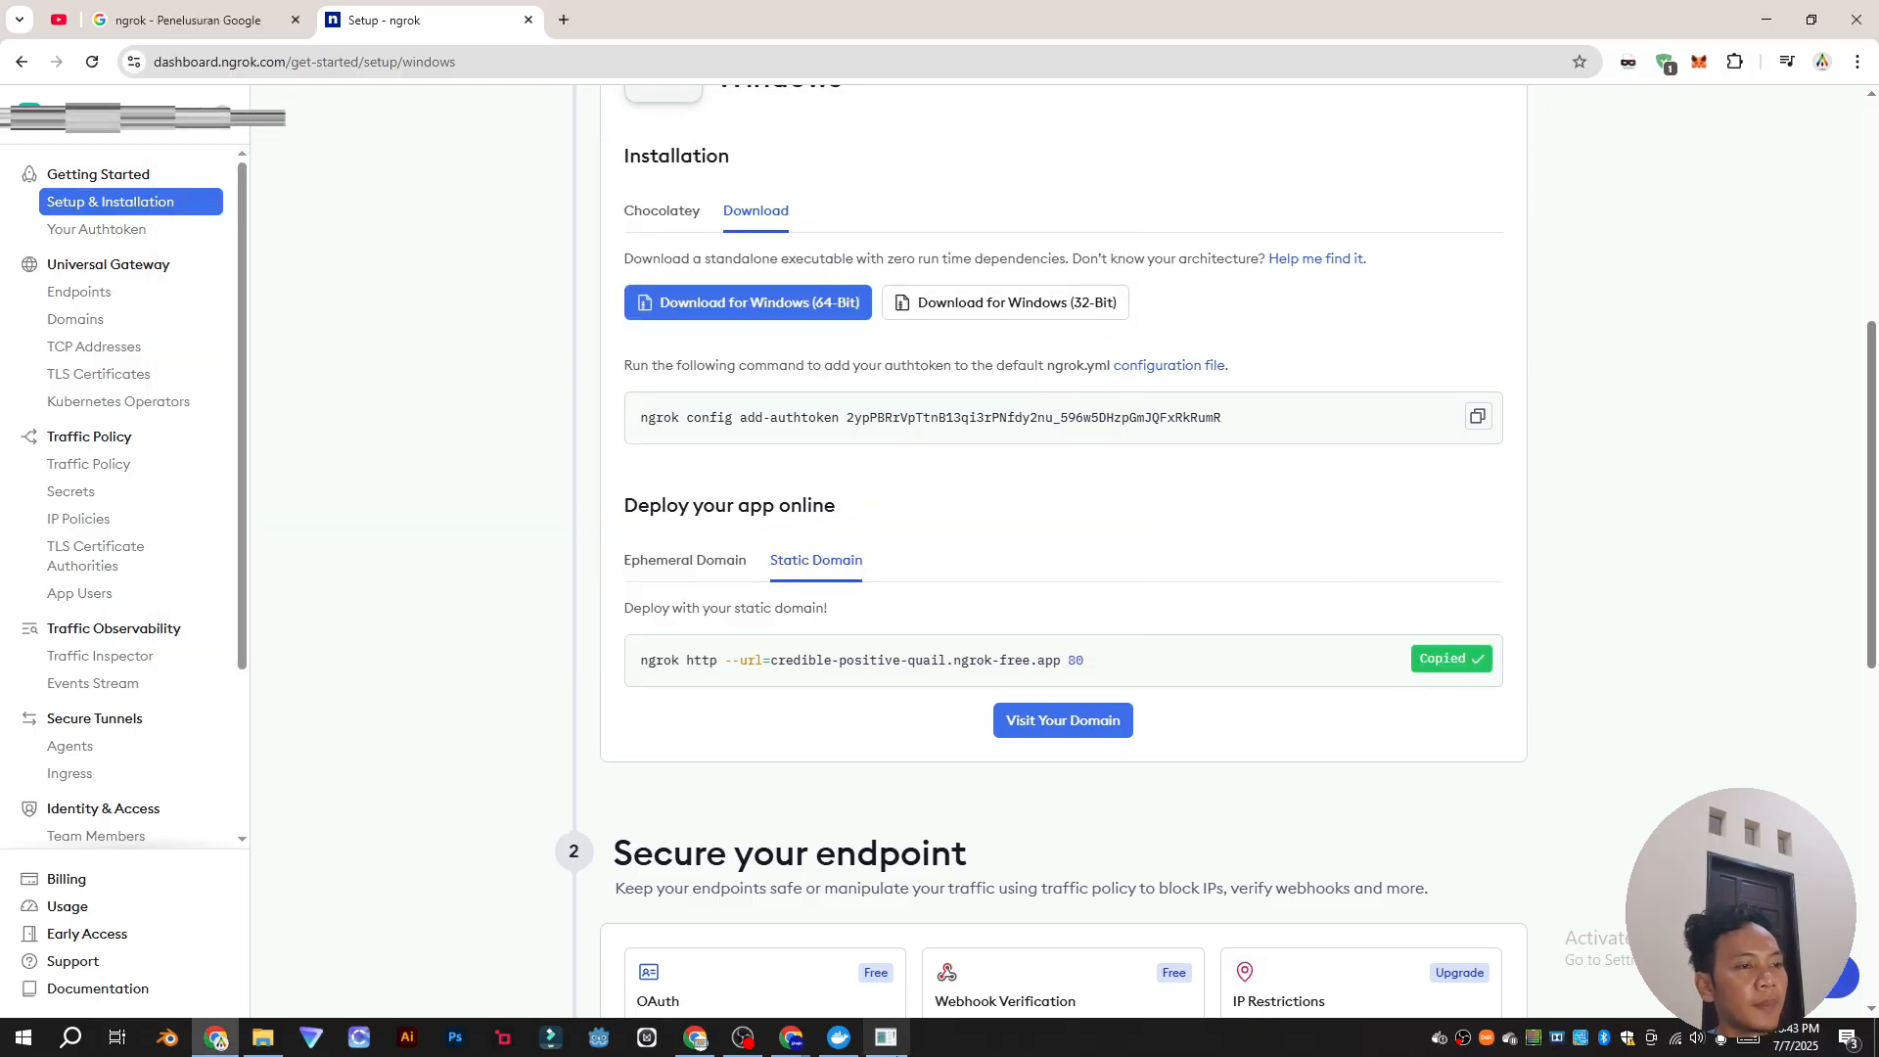
{"action": "left_click", "coordinate": [885, 1038]}
{"action": "right_click", "coordinate": [599, 602]}
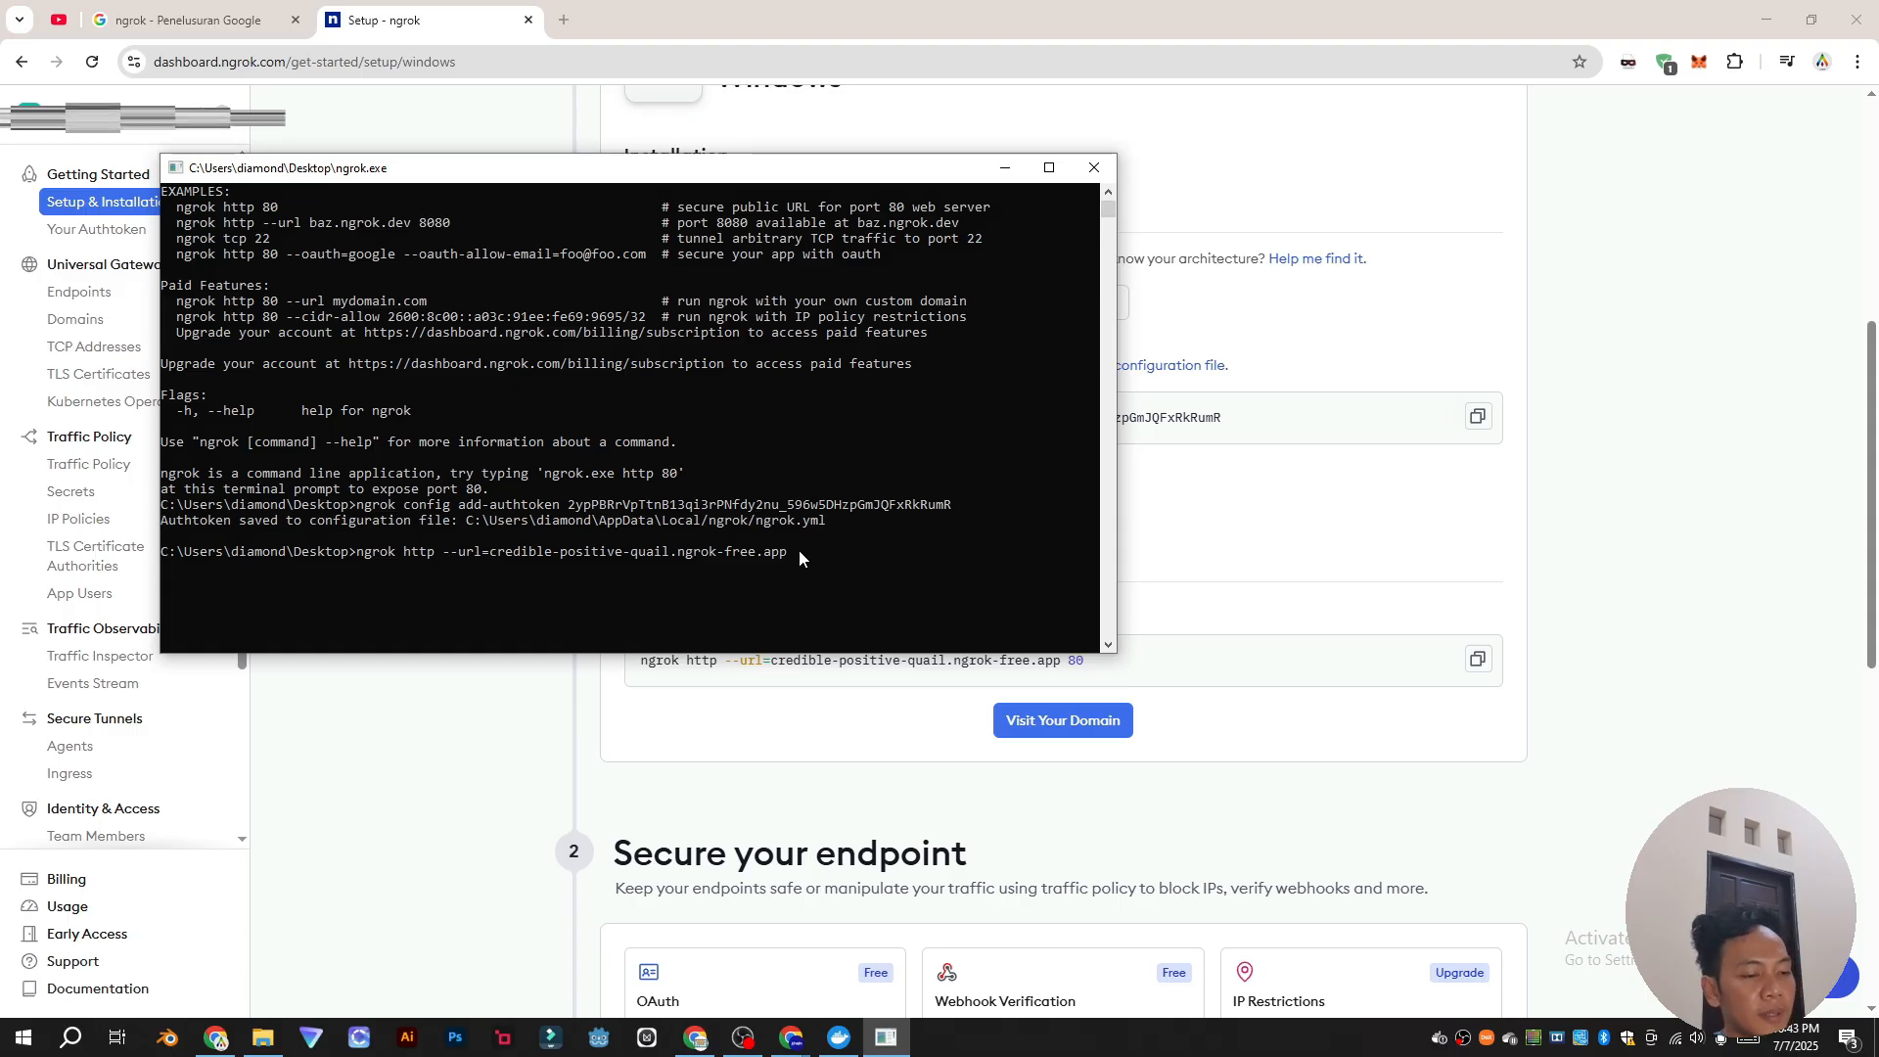
{"action": "type", "text": "8069"}
{"action": "key", "text": "Return"}
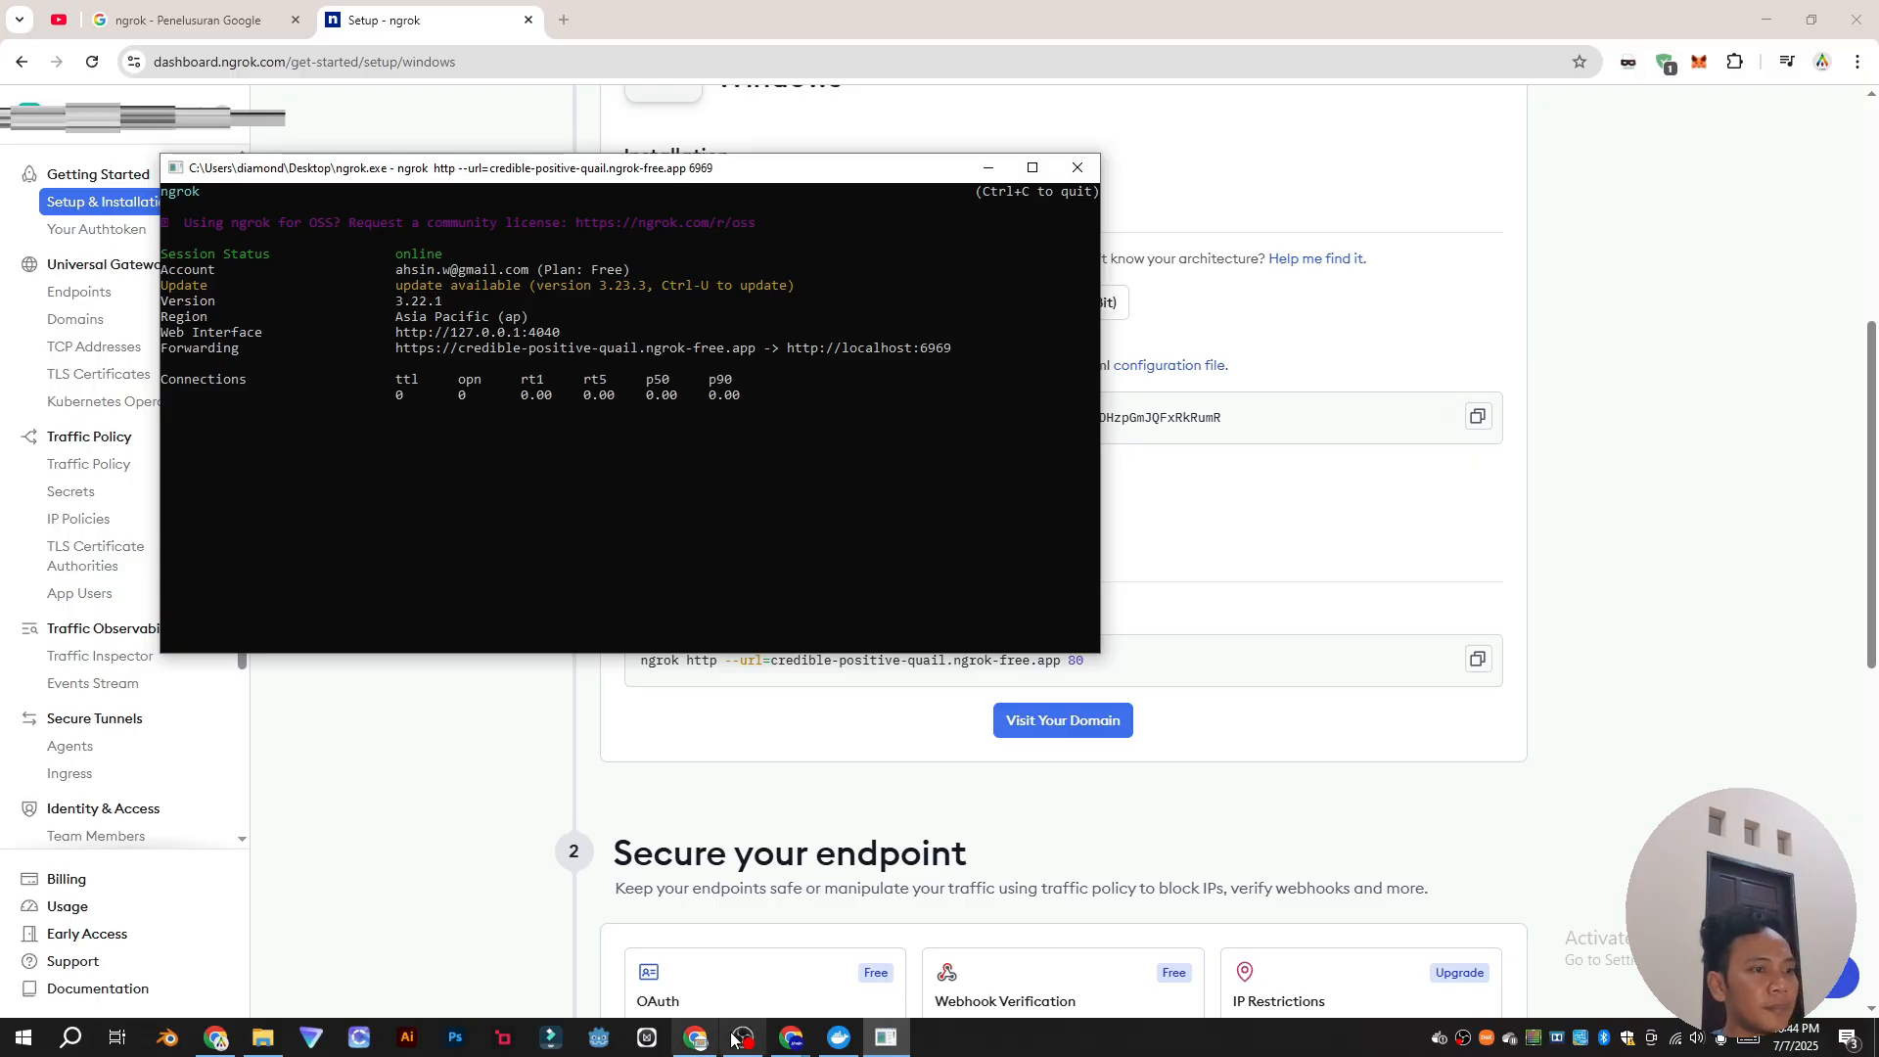
{"action": "left_click", "coordinate": [839, 1037]}
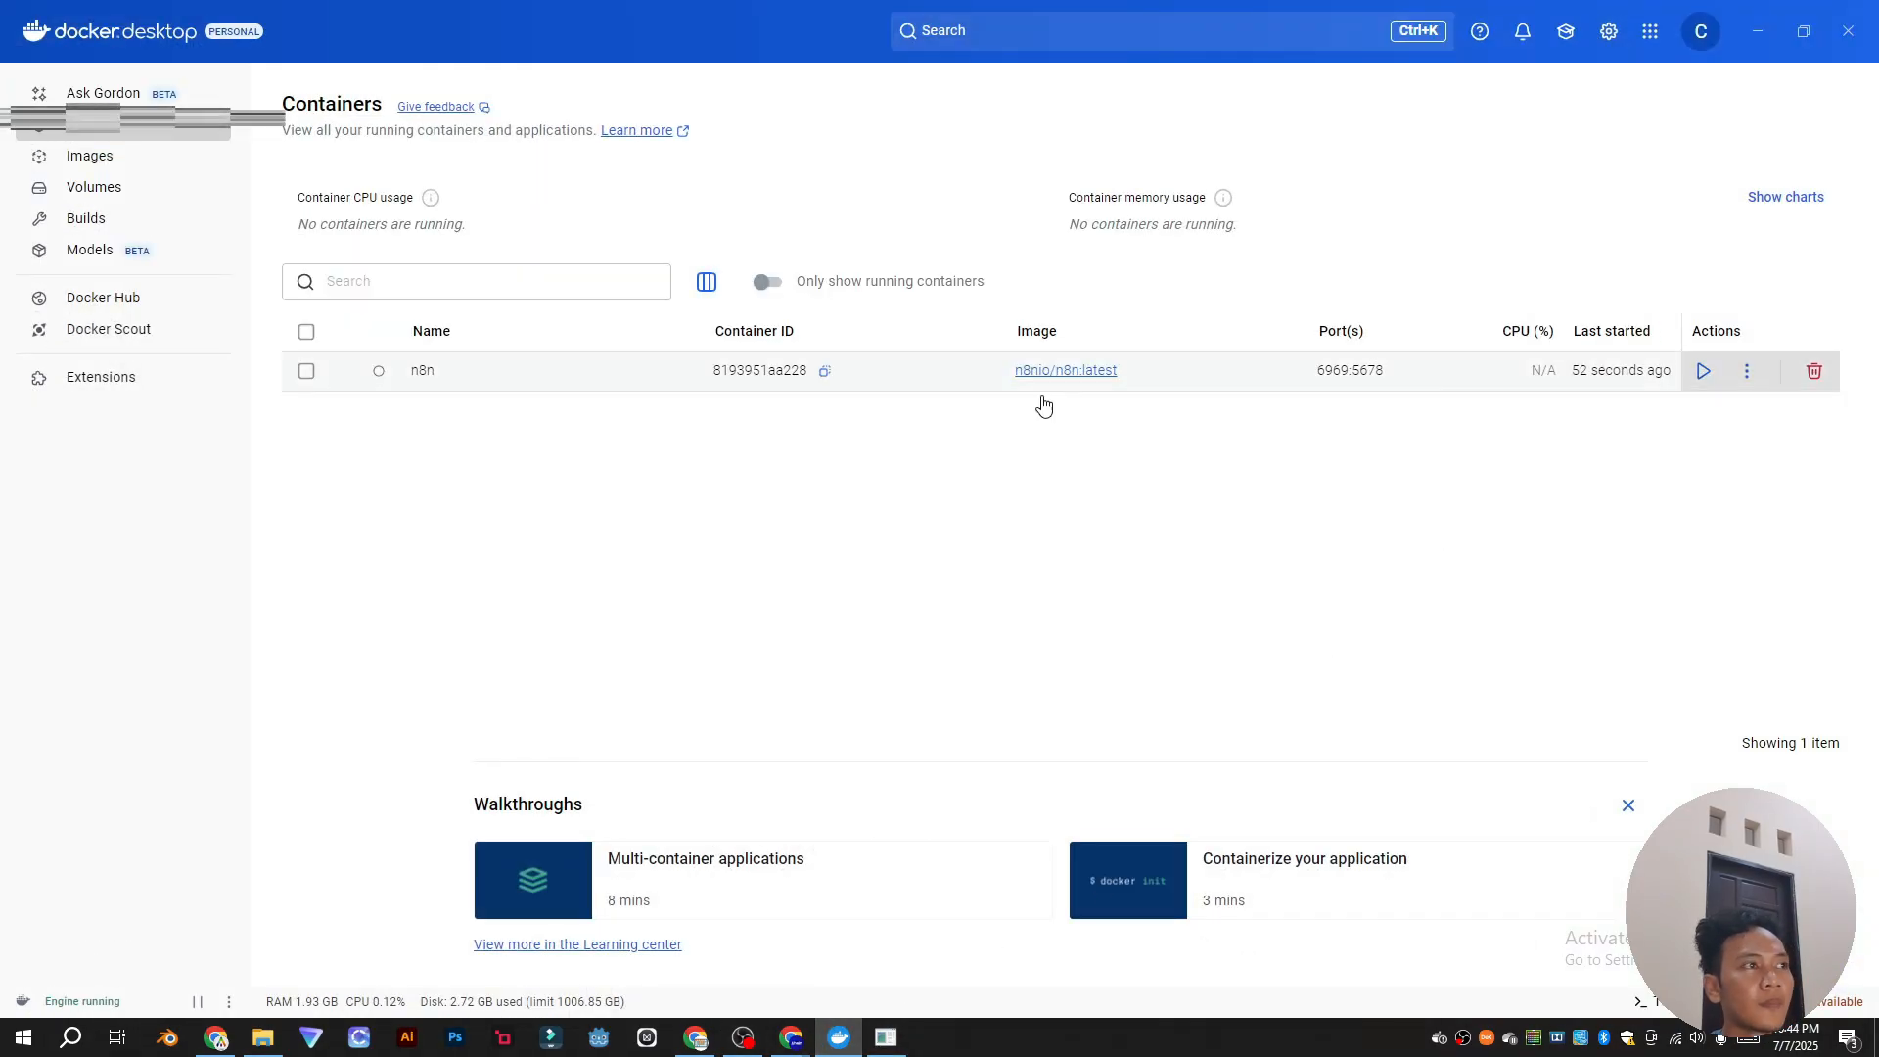
Step: Start the stopped n8n container from its row in Docker Desktop's Containers list
{"action": "left_click", "coordinate": [1747, 371]}
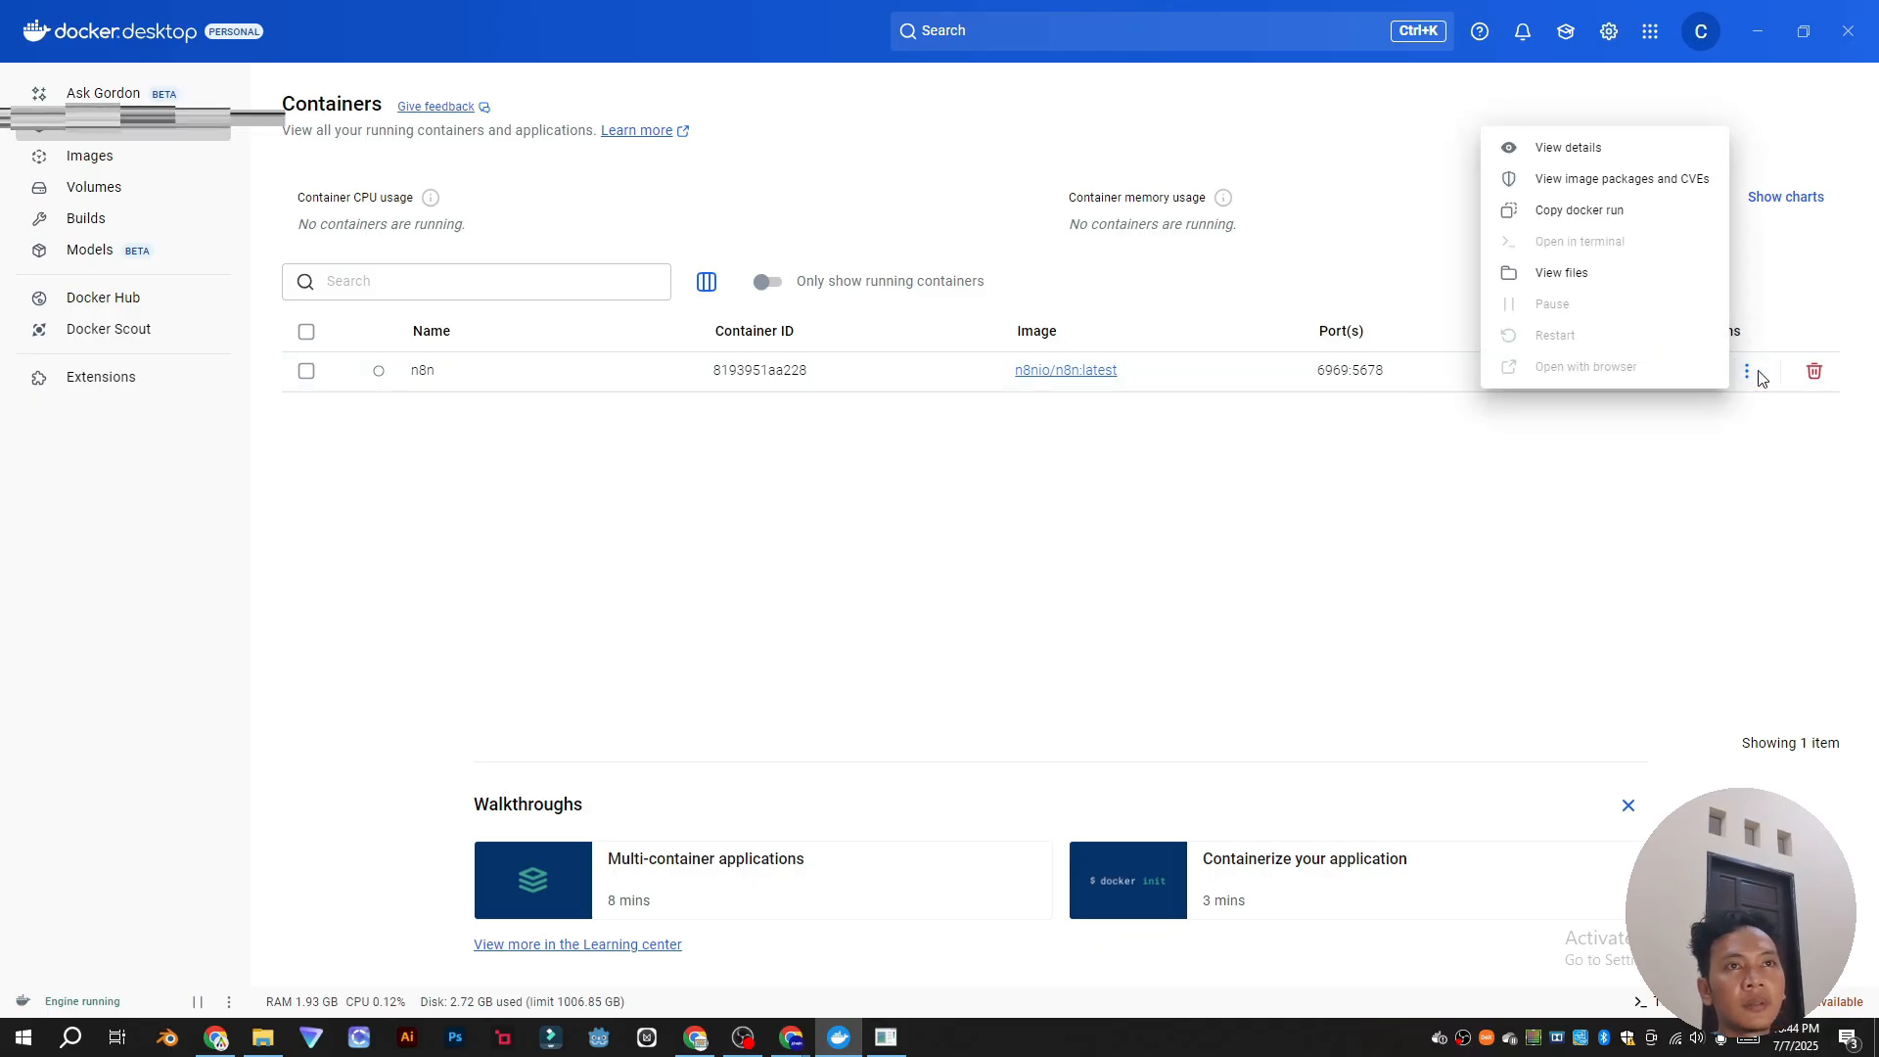
{"action": "left_click", "coordinate": [1711, 507]}
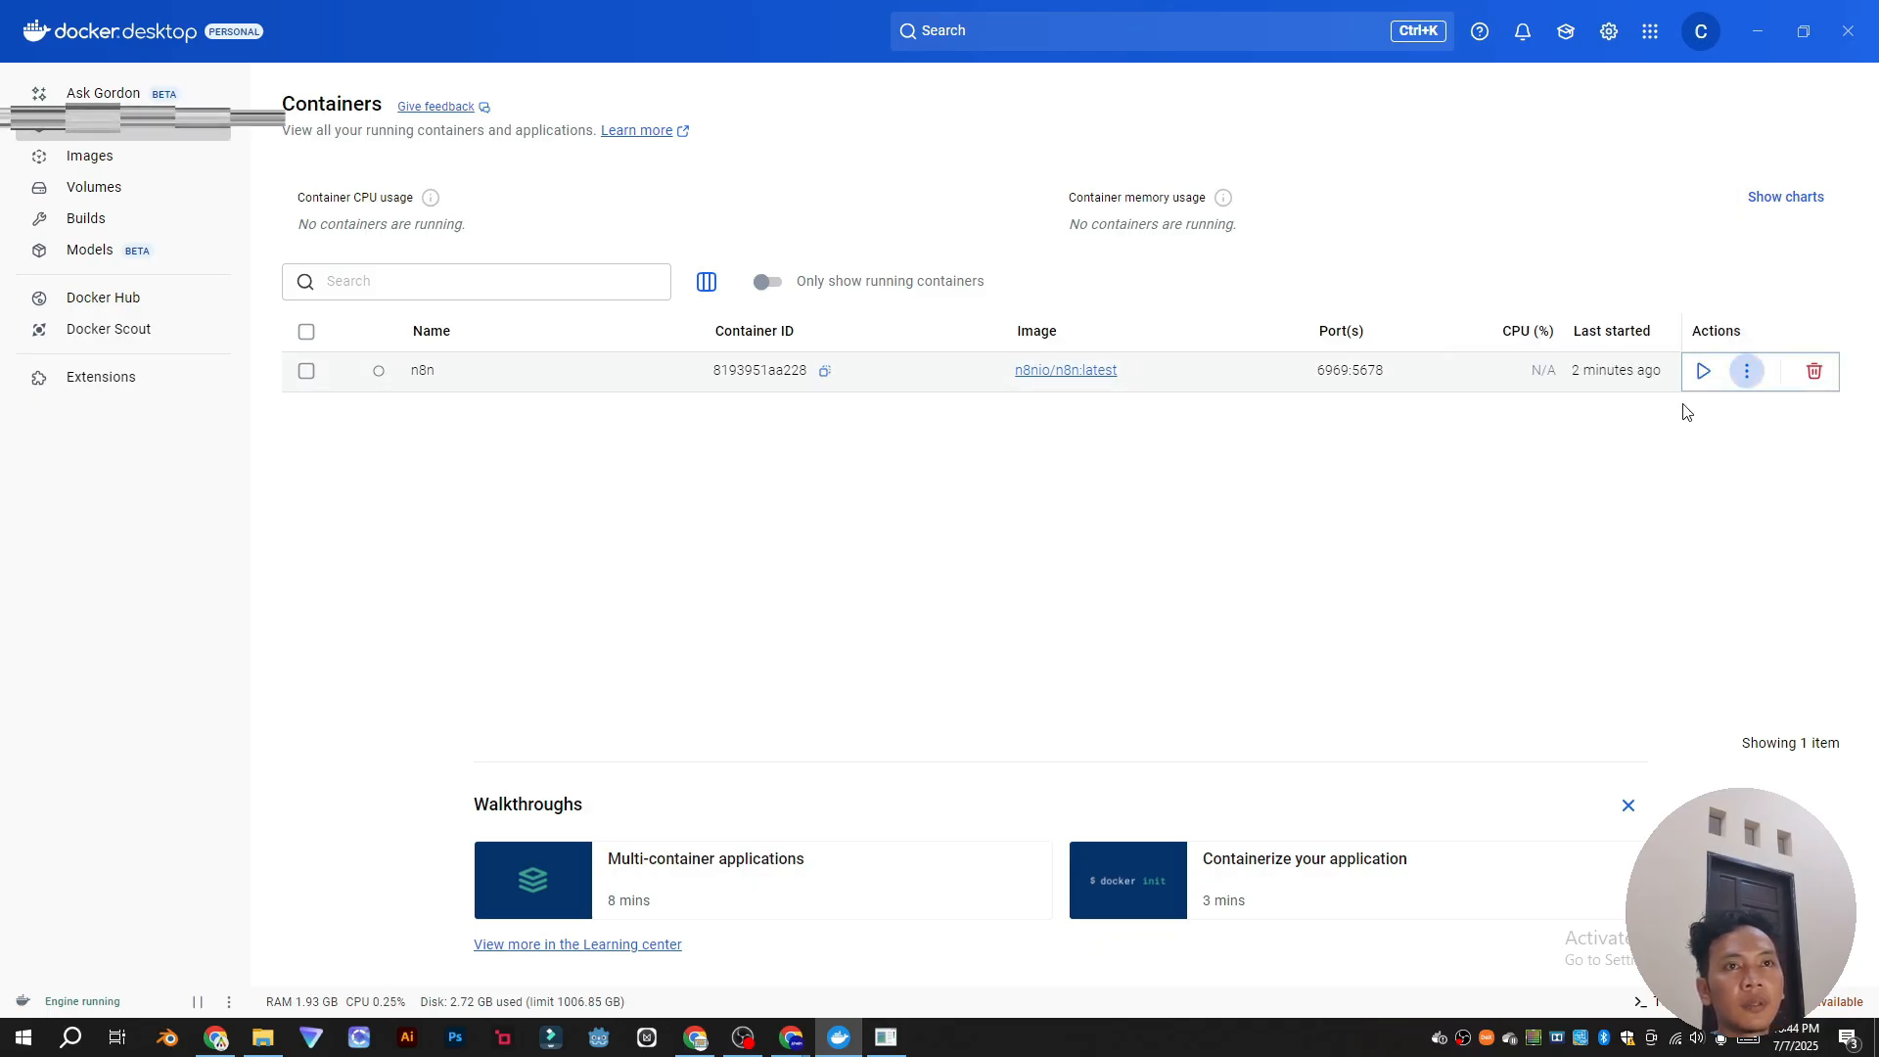
{"action": "left_click", "coordinate": [1705, 373]}
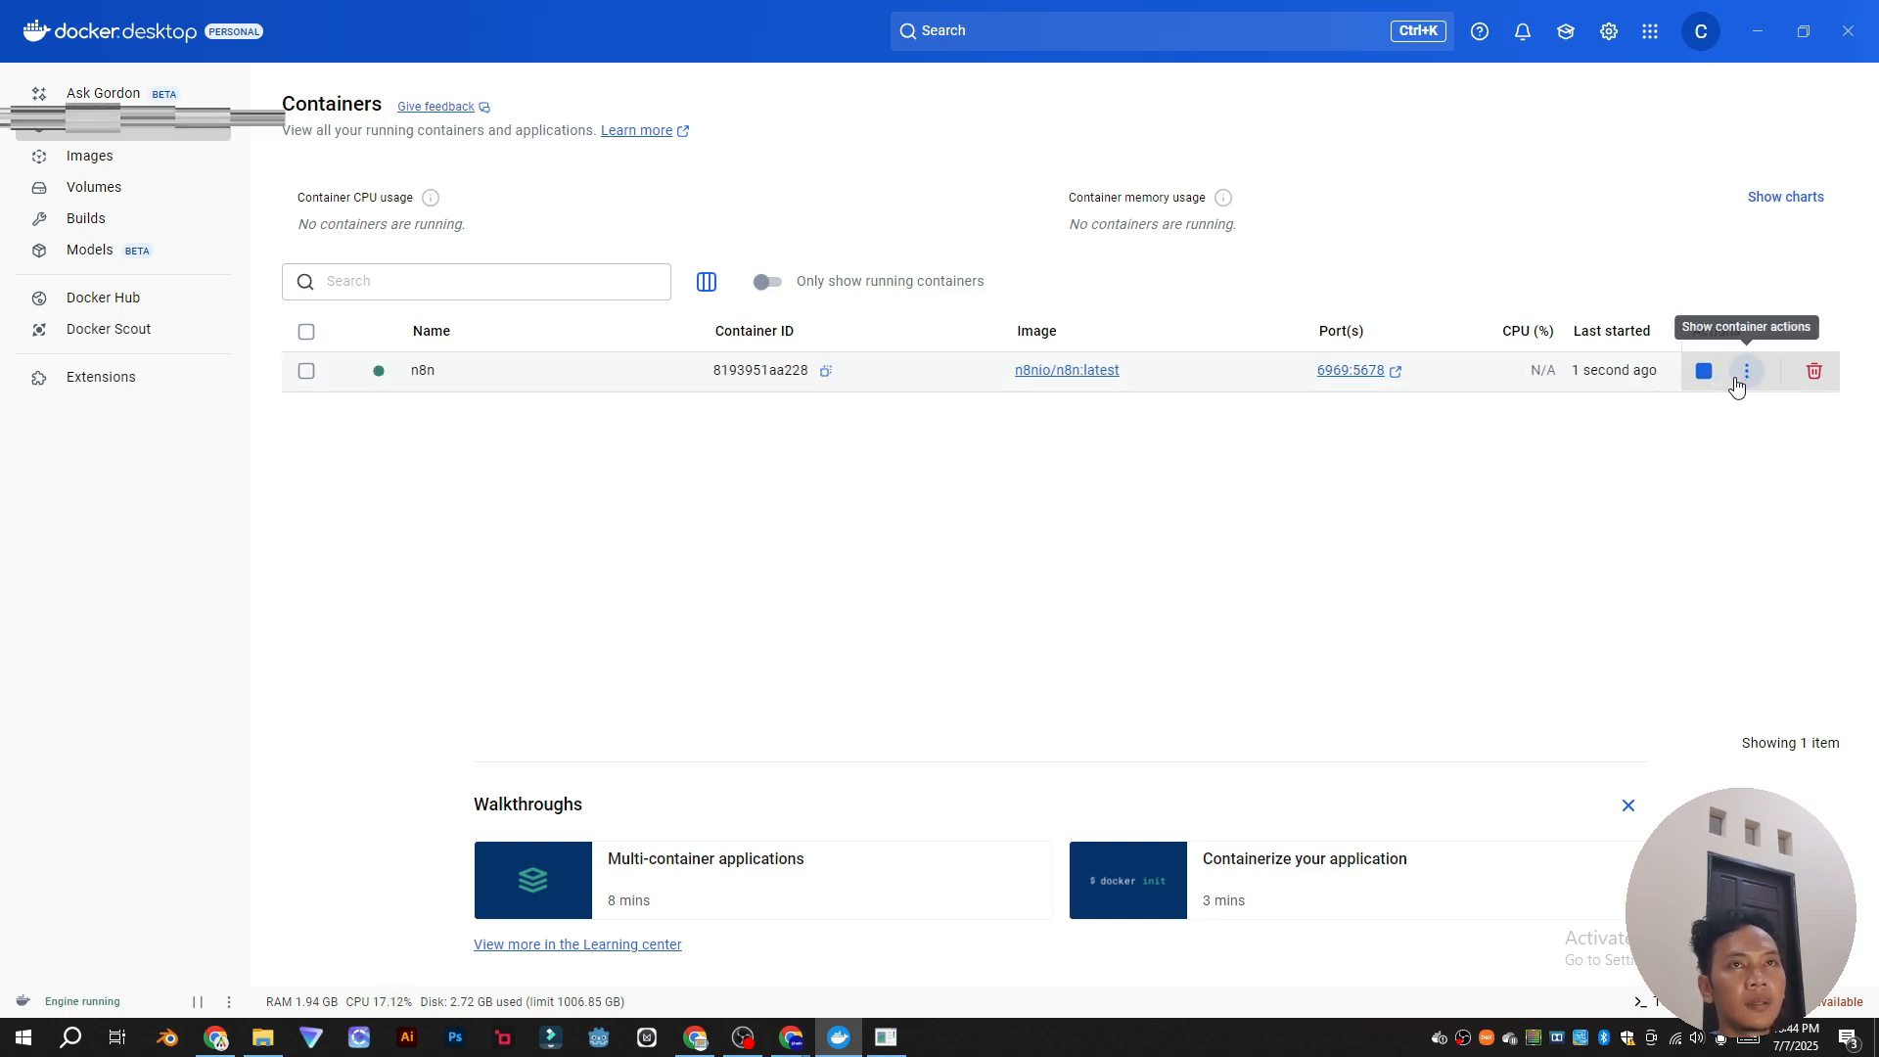
{"action": "left_click", "coordinate": [1760, 36]}
{"action": "left_click", "coordinate": [1149, 707]}
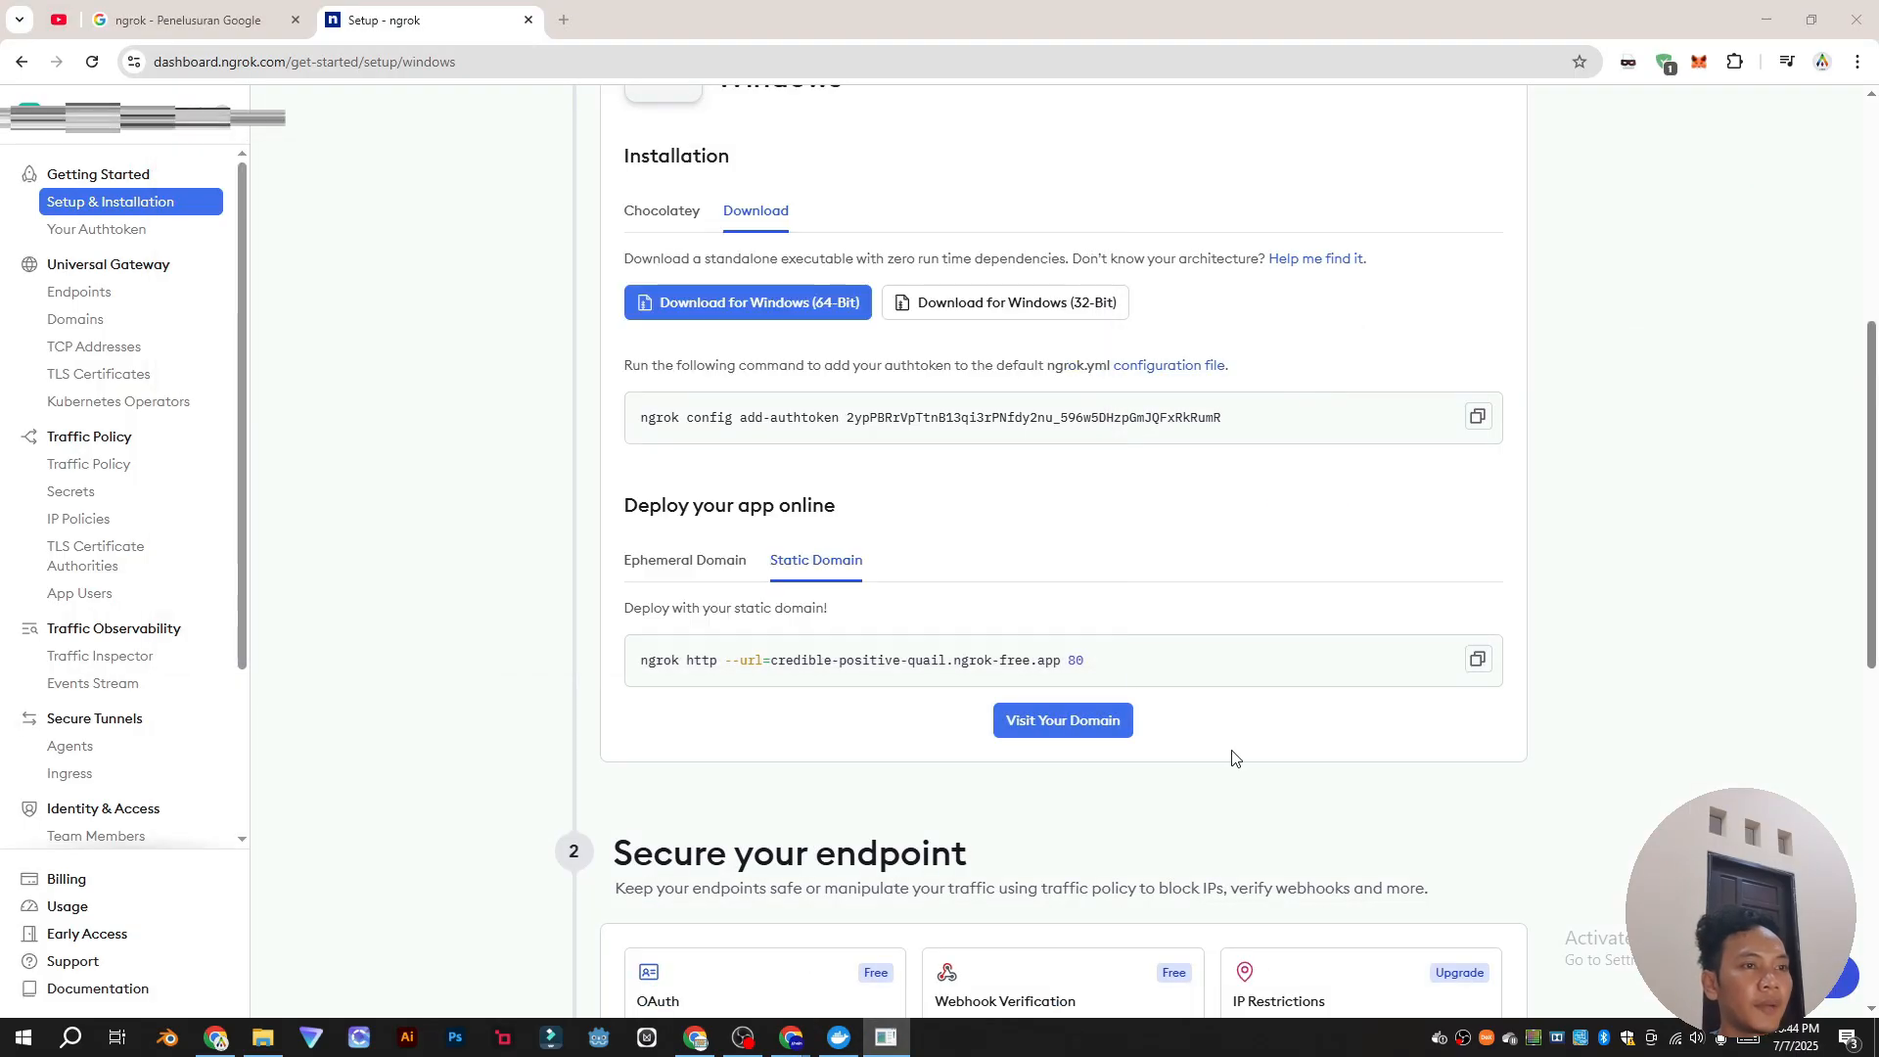
Step: Fill in and submit n8n's owner account form at the static domain
{"action": "left_click", "coordinate": [1090, 721]}
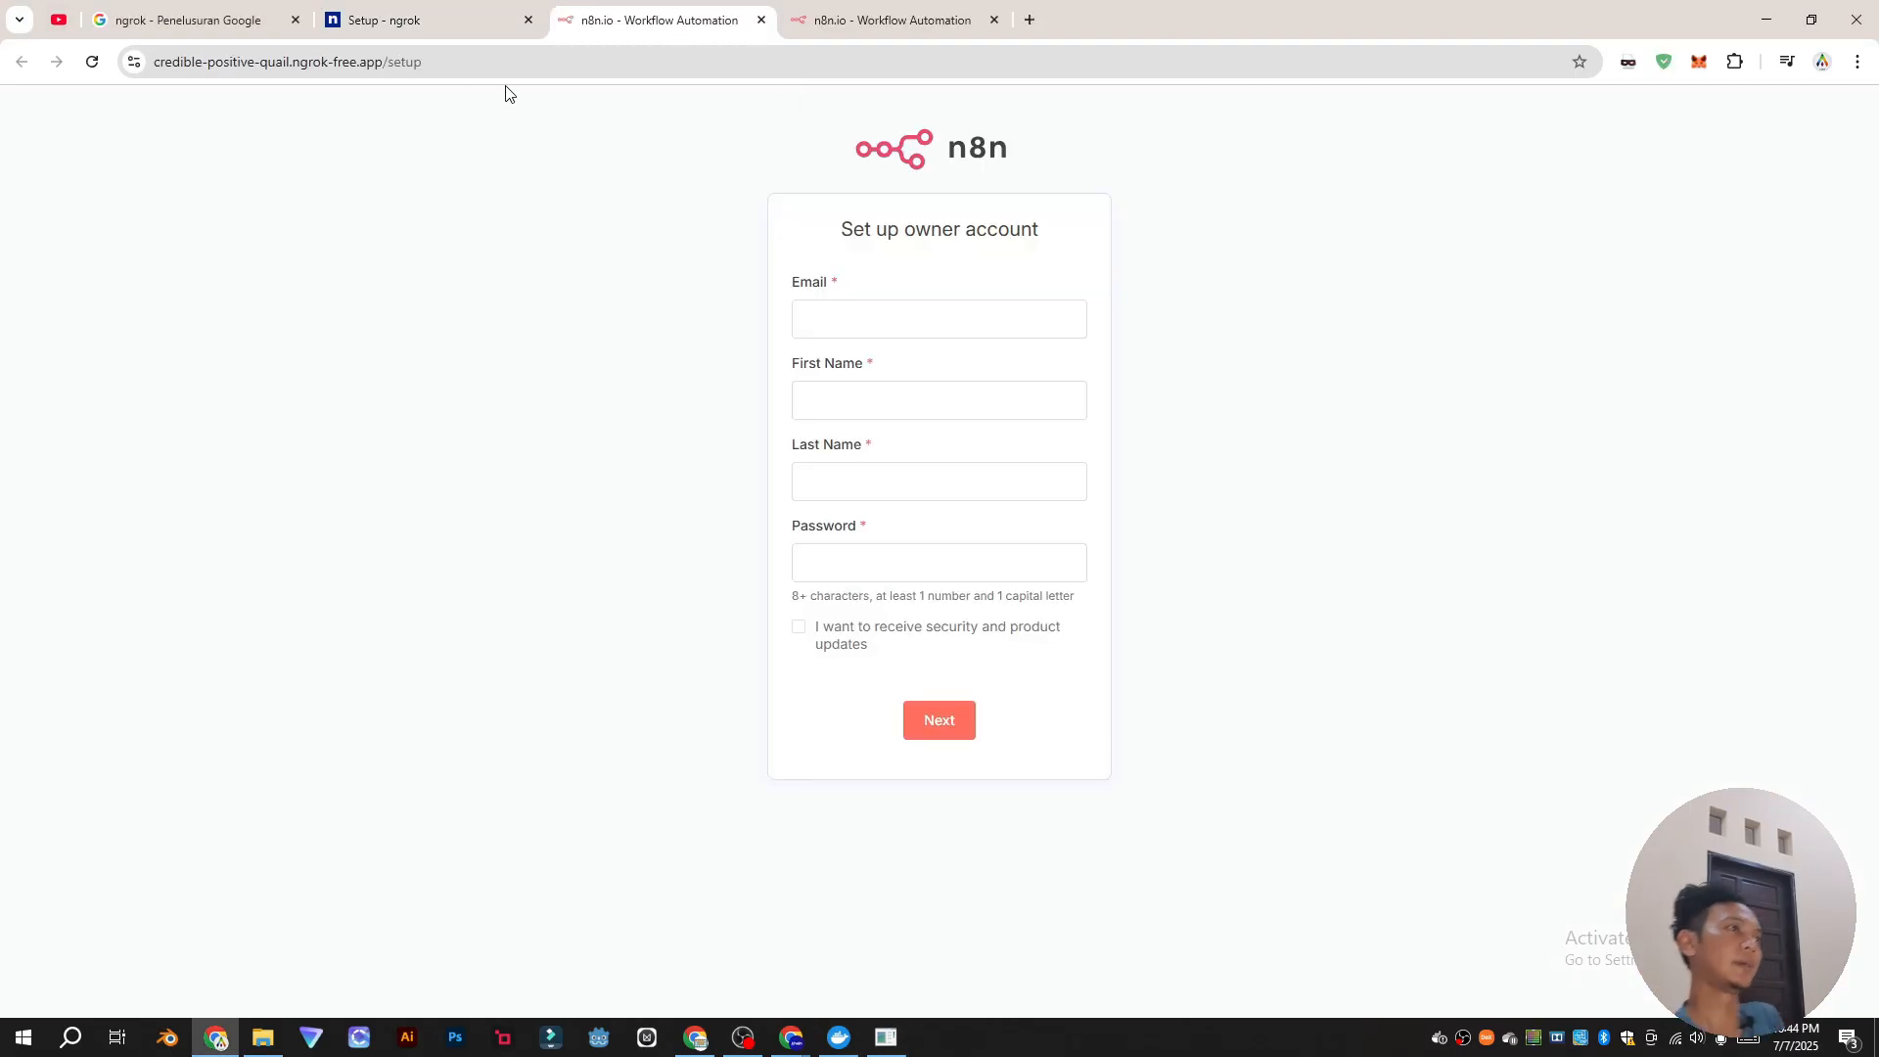
{"action": "left_click", "coordinate": [549, 64]}
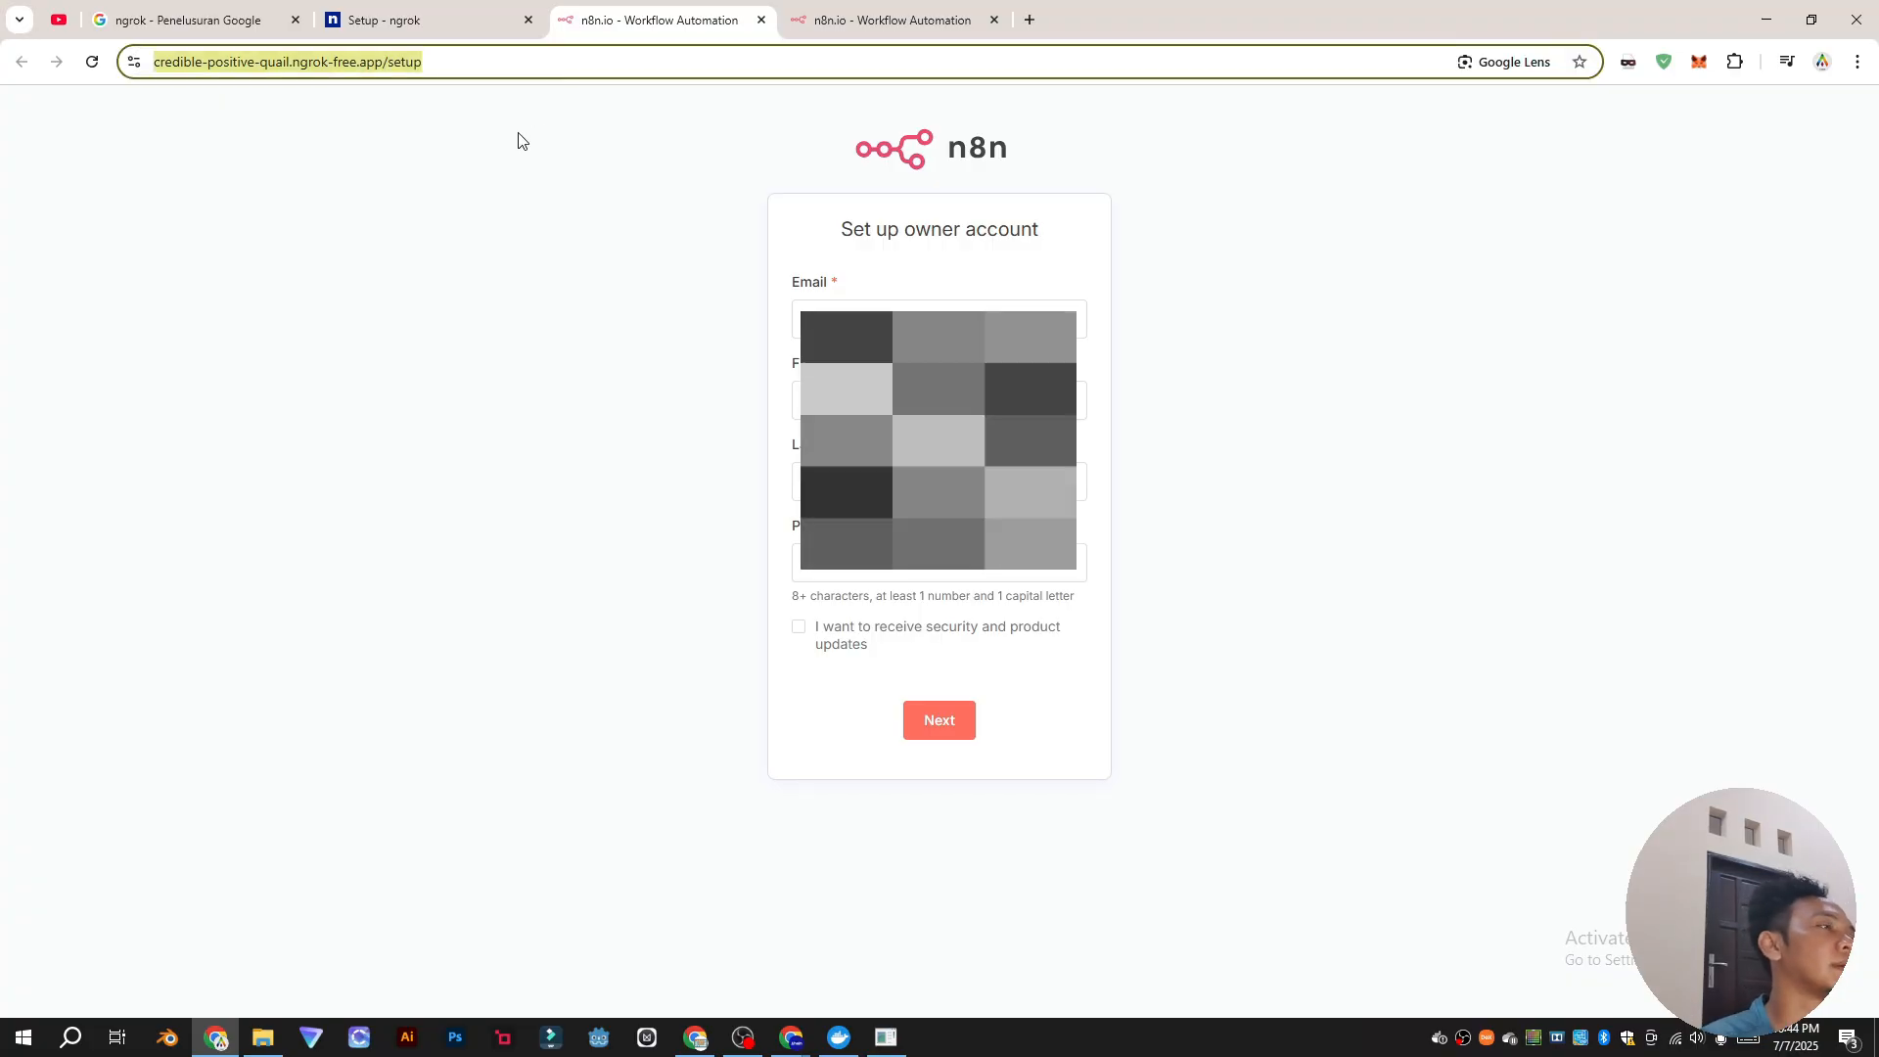
{"action": "left_click", "coordinate": [679, 304]}
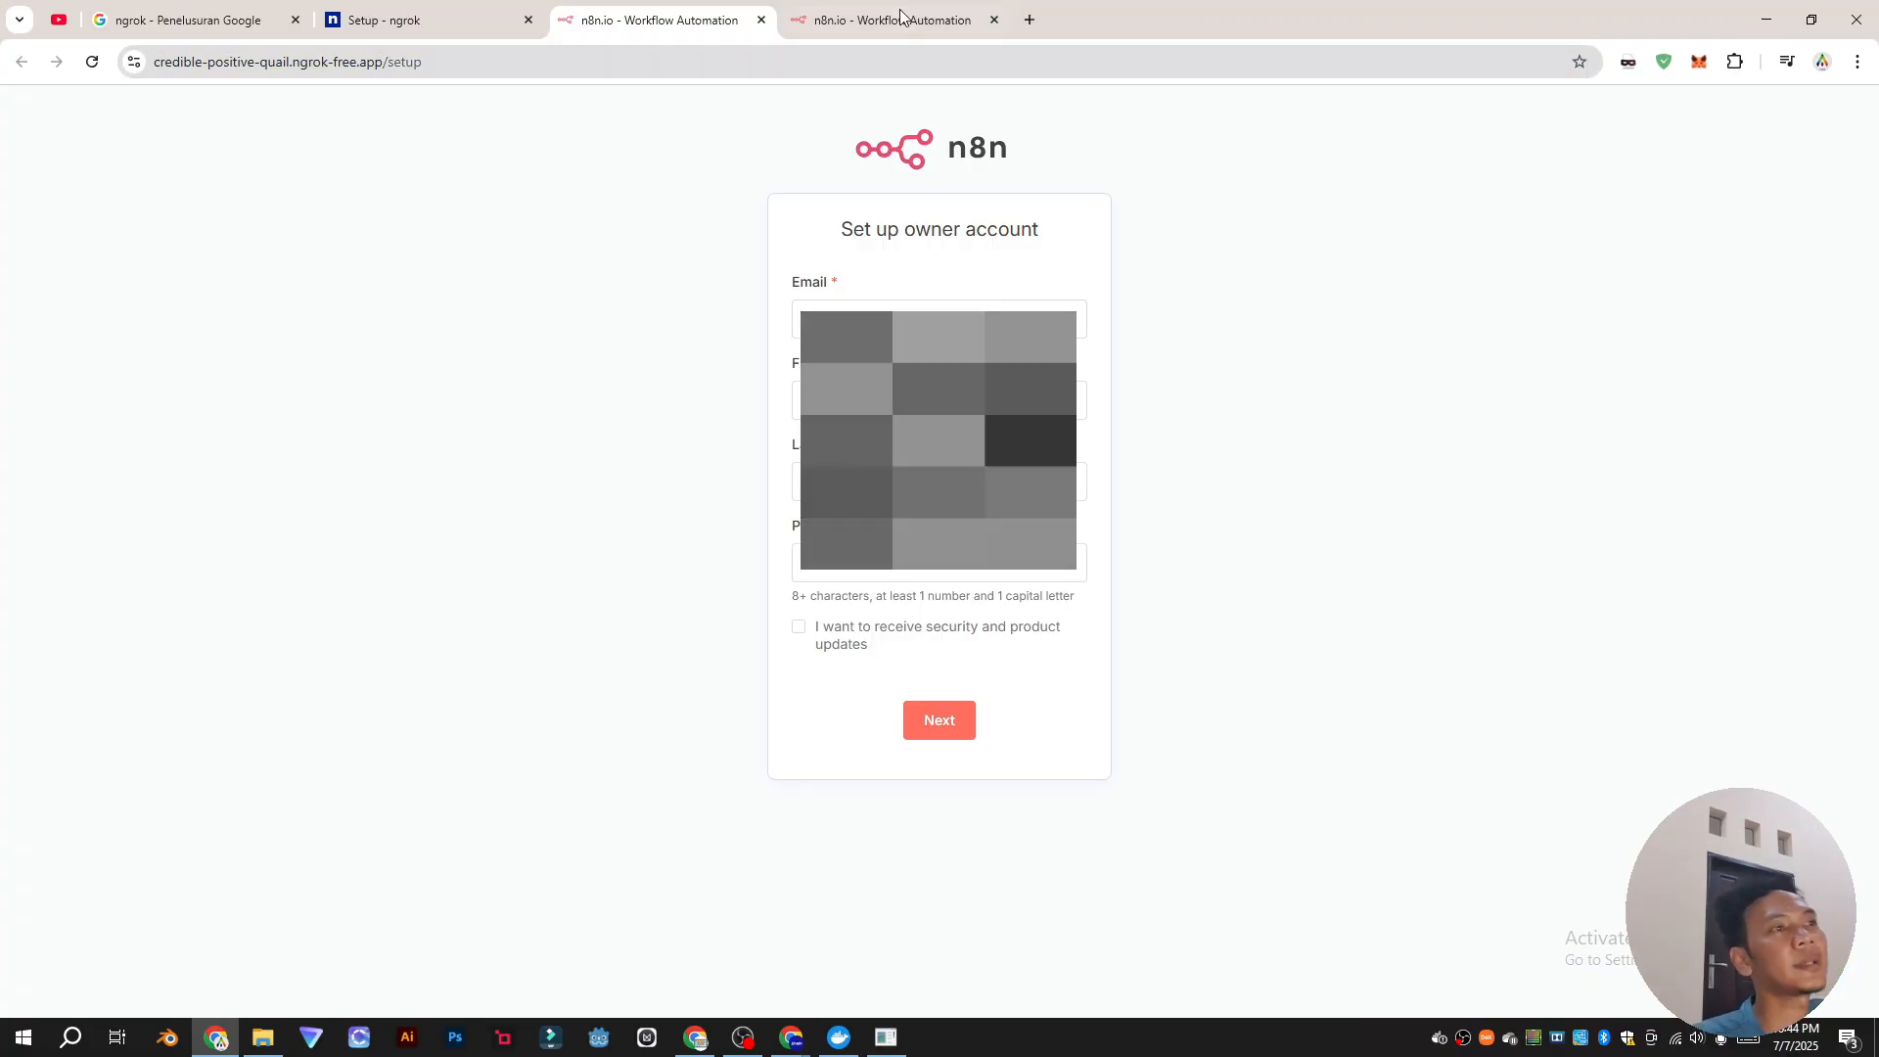
{"action": "left_click", "coordinate": [901, 316]}
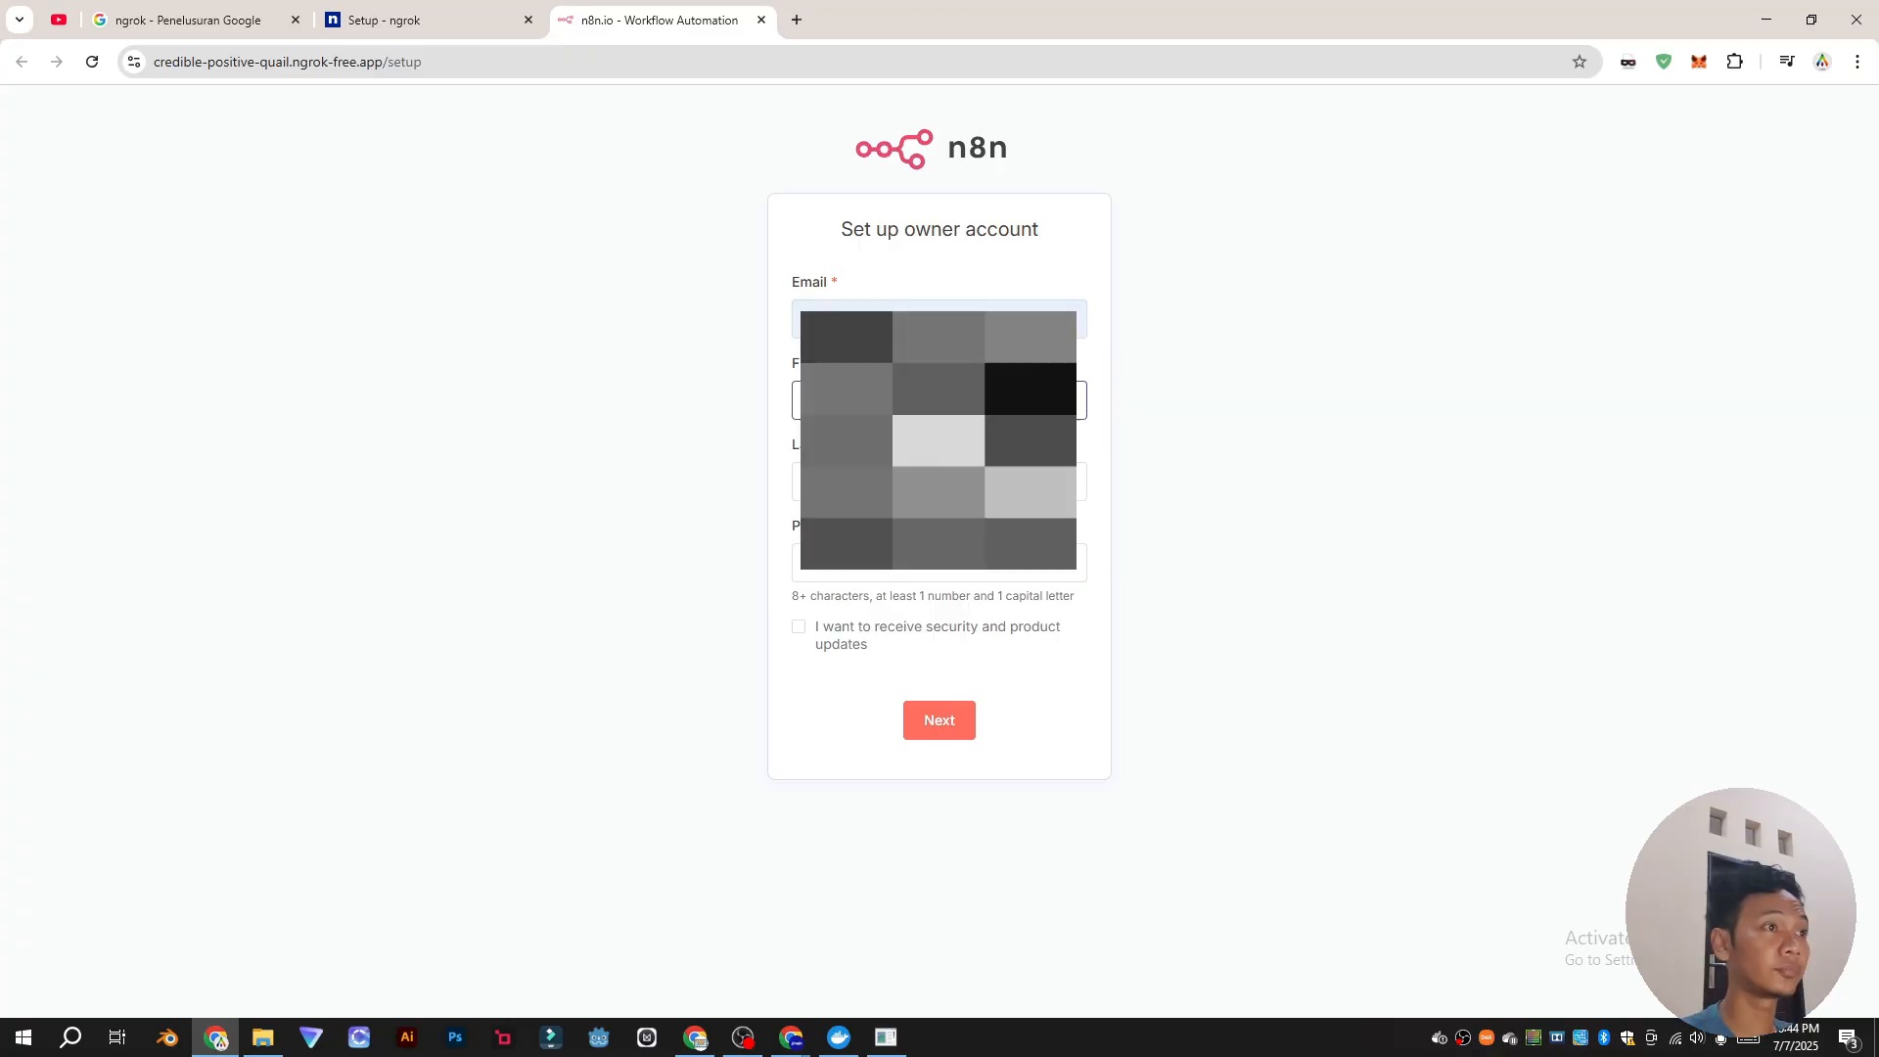
{"action": "left_click_drag", "start_coordinate": [932, 321], "coordinate": [567, 325]}
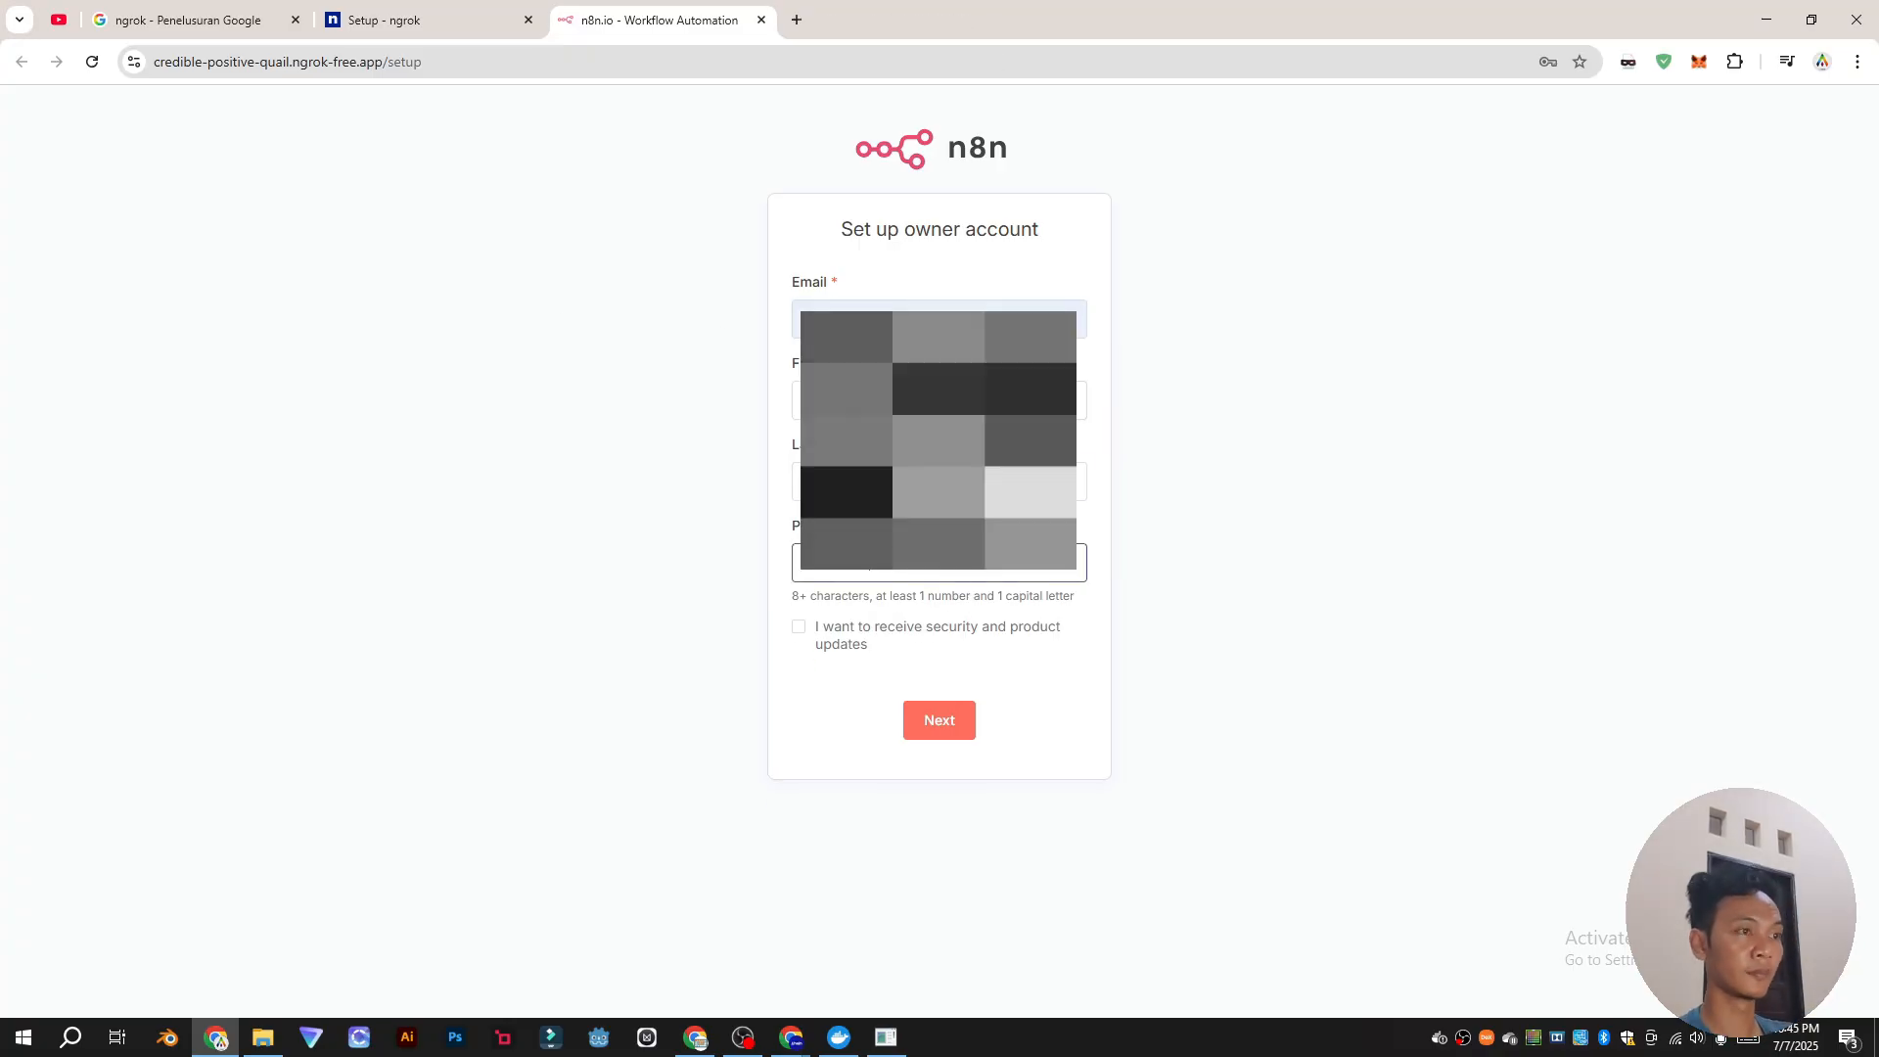
{"action": "left_click", "coordinate": [937, 722]}
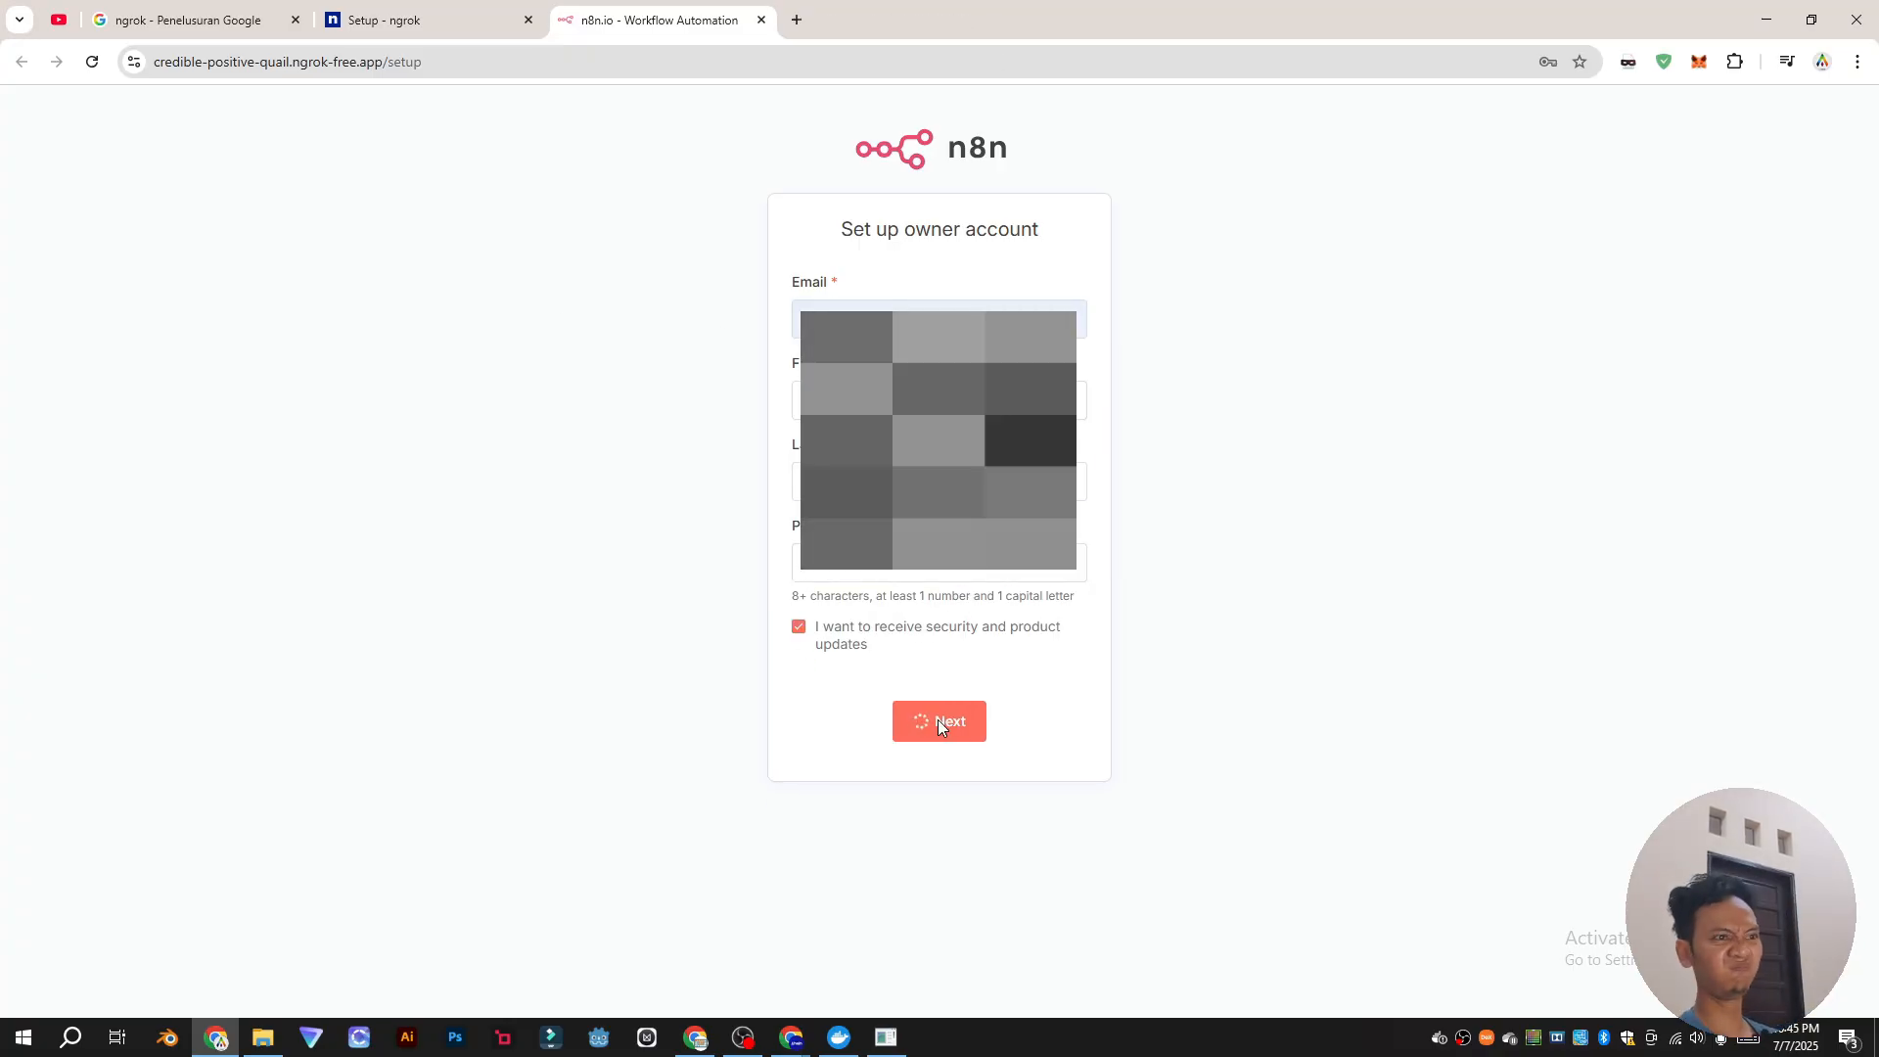
Step: Answer the Customize n8n questions with company type Education and role IT
{"action": "left_click", "coordinate": [1496, 359]}
{"action": "left_click", "coordinate": [850, 376]}
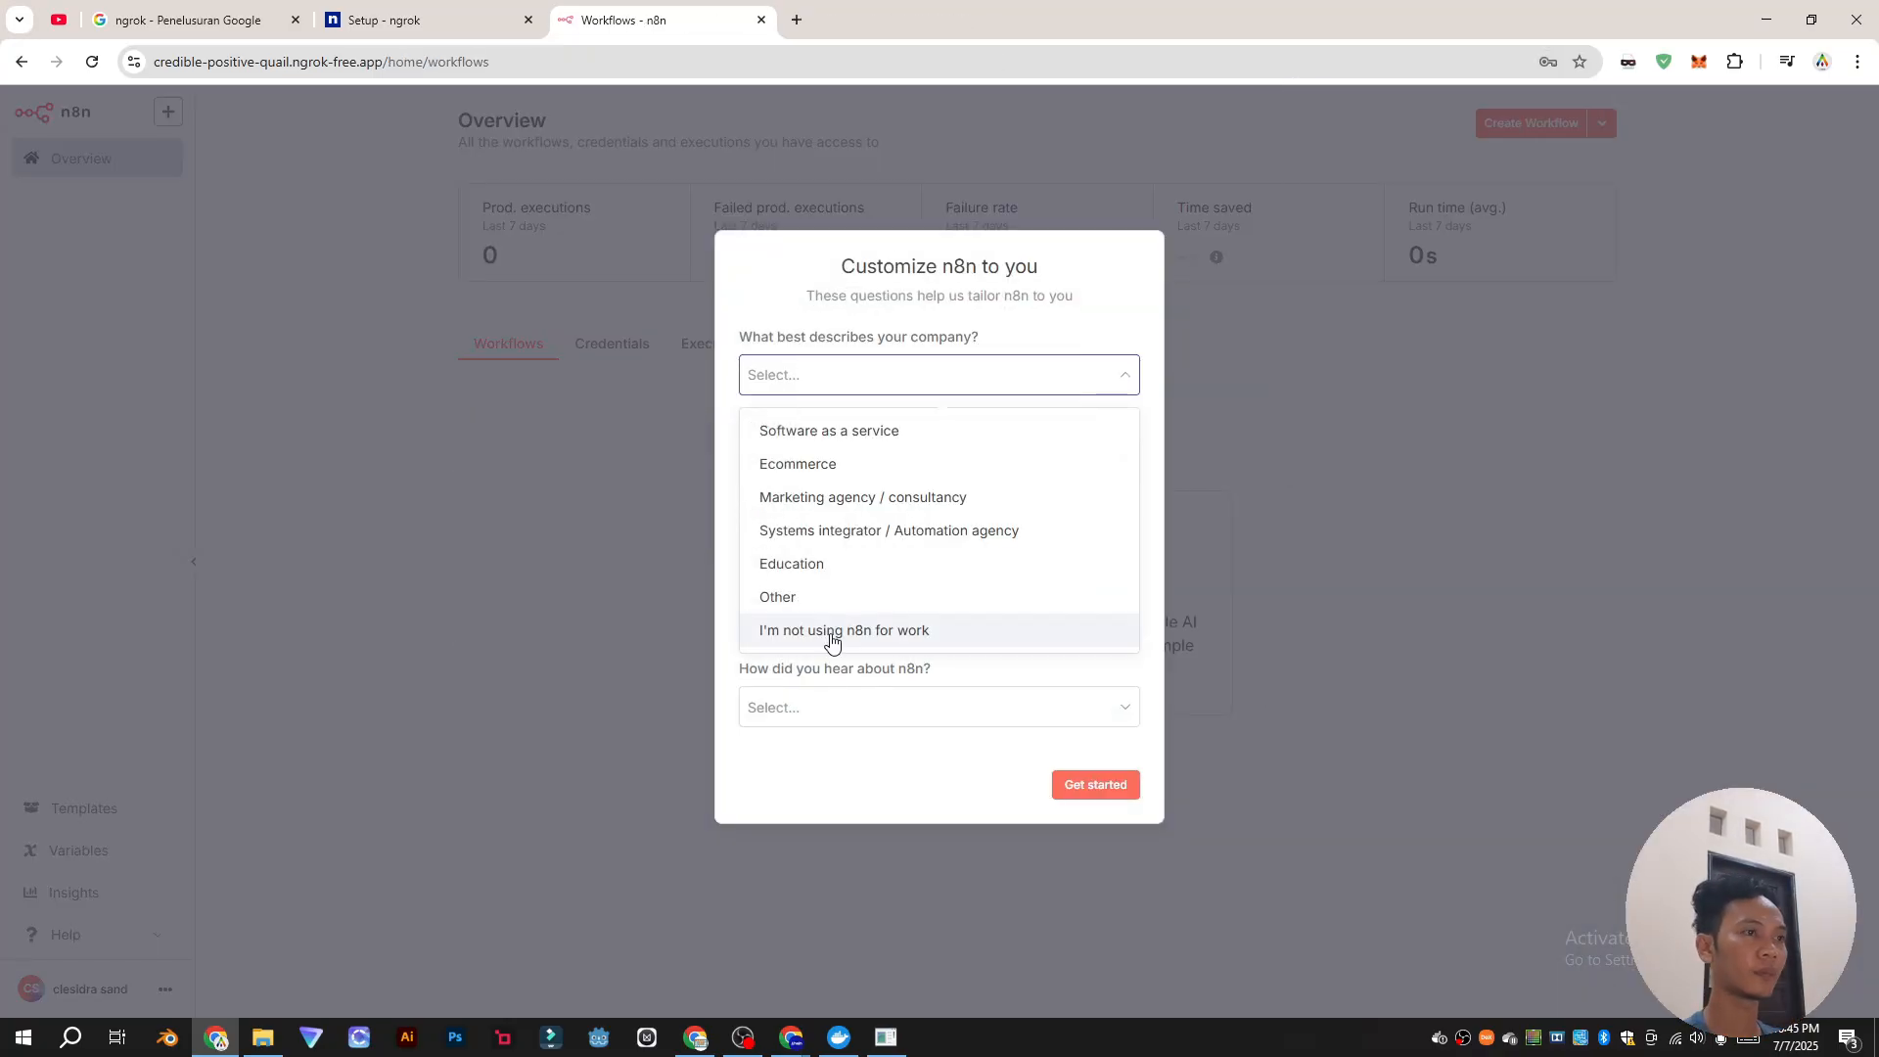
{"action": "left_click", "coordinate": [830, 632]}
{"action": "left_click", "coordinate": [843, 676]}
{"action": "left_click", "coordinate": [847, 454]}
{"action": "left_click", "coordinate": [834, 645]}
Step: Choose goal Data syncing, audience Myself, size under 20 people, source Google, and submit
{"action": "left_click", "coordinate": [847, 499]}
{"action": "left_click", "coordinate": [844, 786]}
{"action": "left_click", "coordinate": [810, 477]}
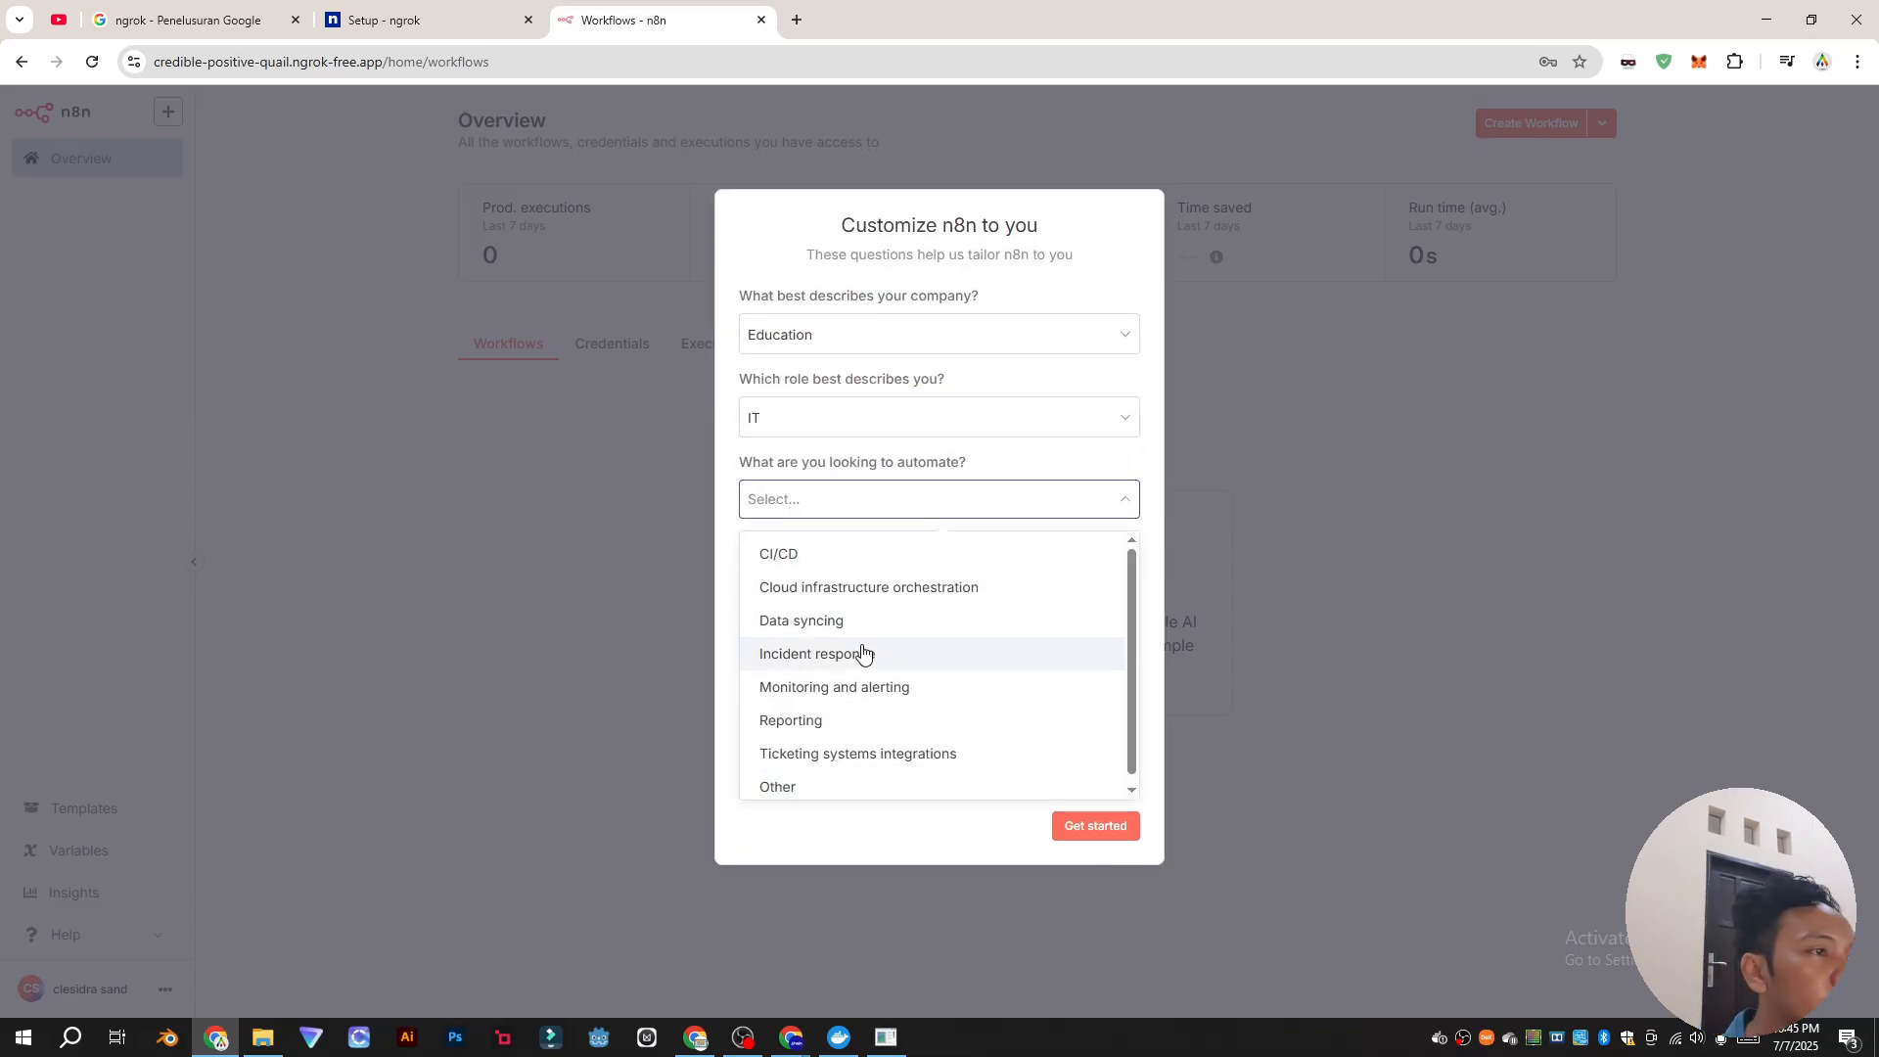
{"action": "left_click", "coordinate": [843, 622]}
{"action": "left_click", "coordinate": [880, 591]}
{"action": "left_click", "coordinate": [881, 647]}
{"action": "left_click", "coordinate": [877, 673]}
{"action": "left_click", "coordinate": [871, 727]}
{"action": "left_click", "coordinate": [868, 758]}
{"action": "left_click", "coordinate": [849, 524]}
{"action": "left_click", "coordinate": [1100, 832]}
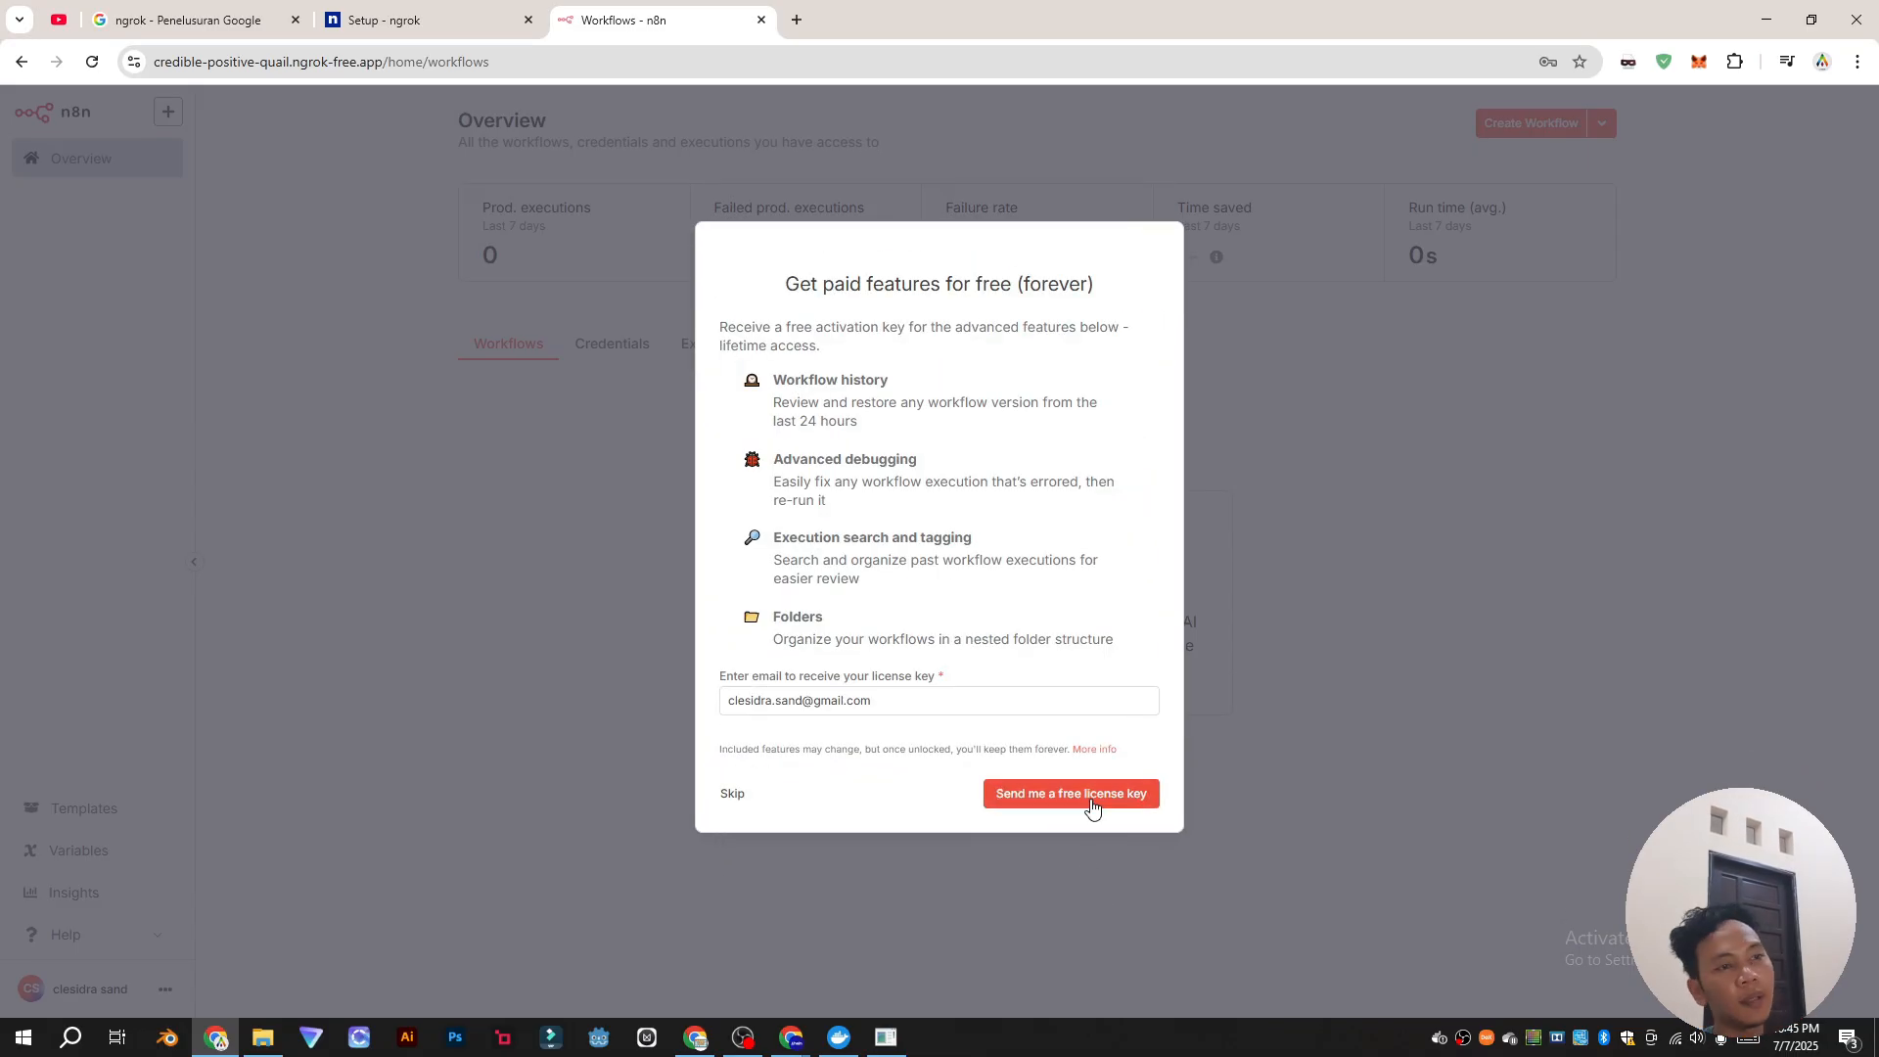
Step: Request the free license key, then sign out and sign back in as the owner
{"action": "left_click", "coordinate": [1092, 804]}
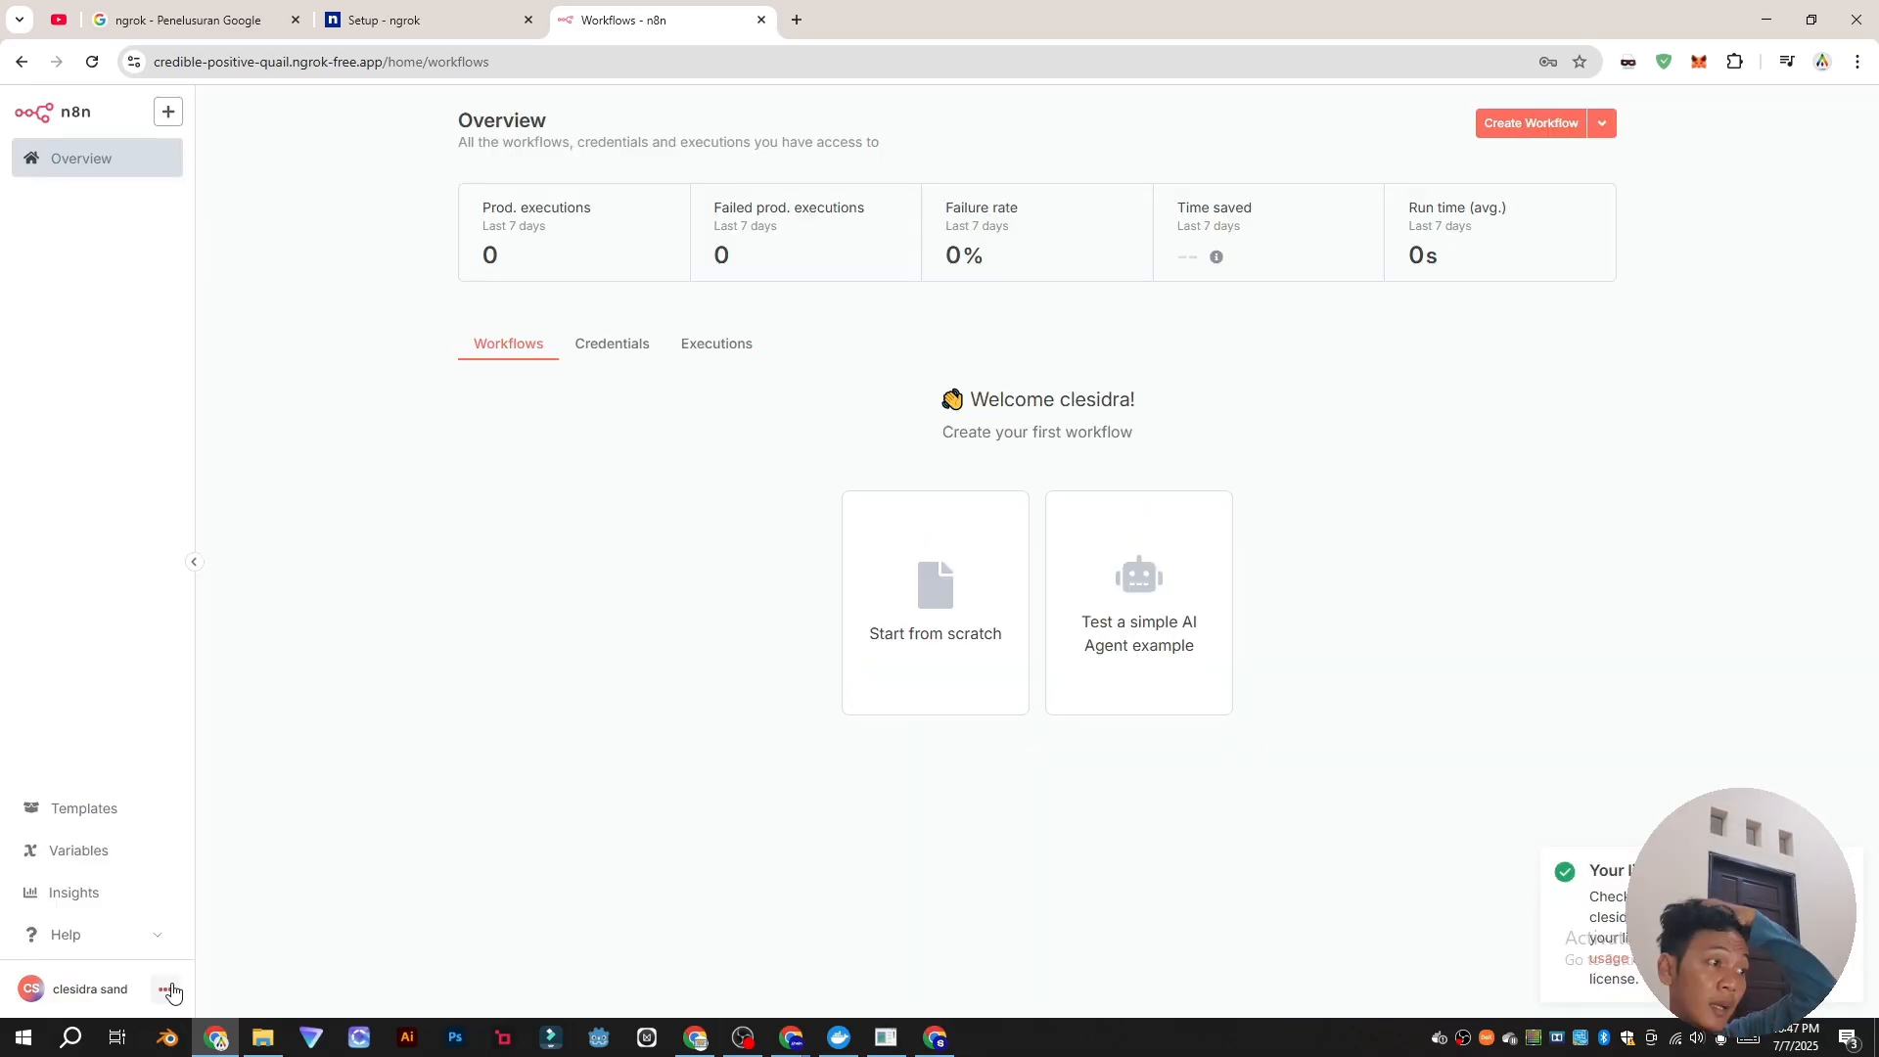
{"action": "left_click", "coordinate": [165, 989]}
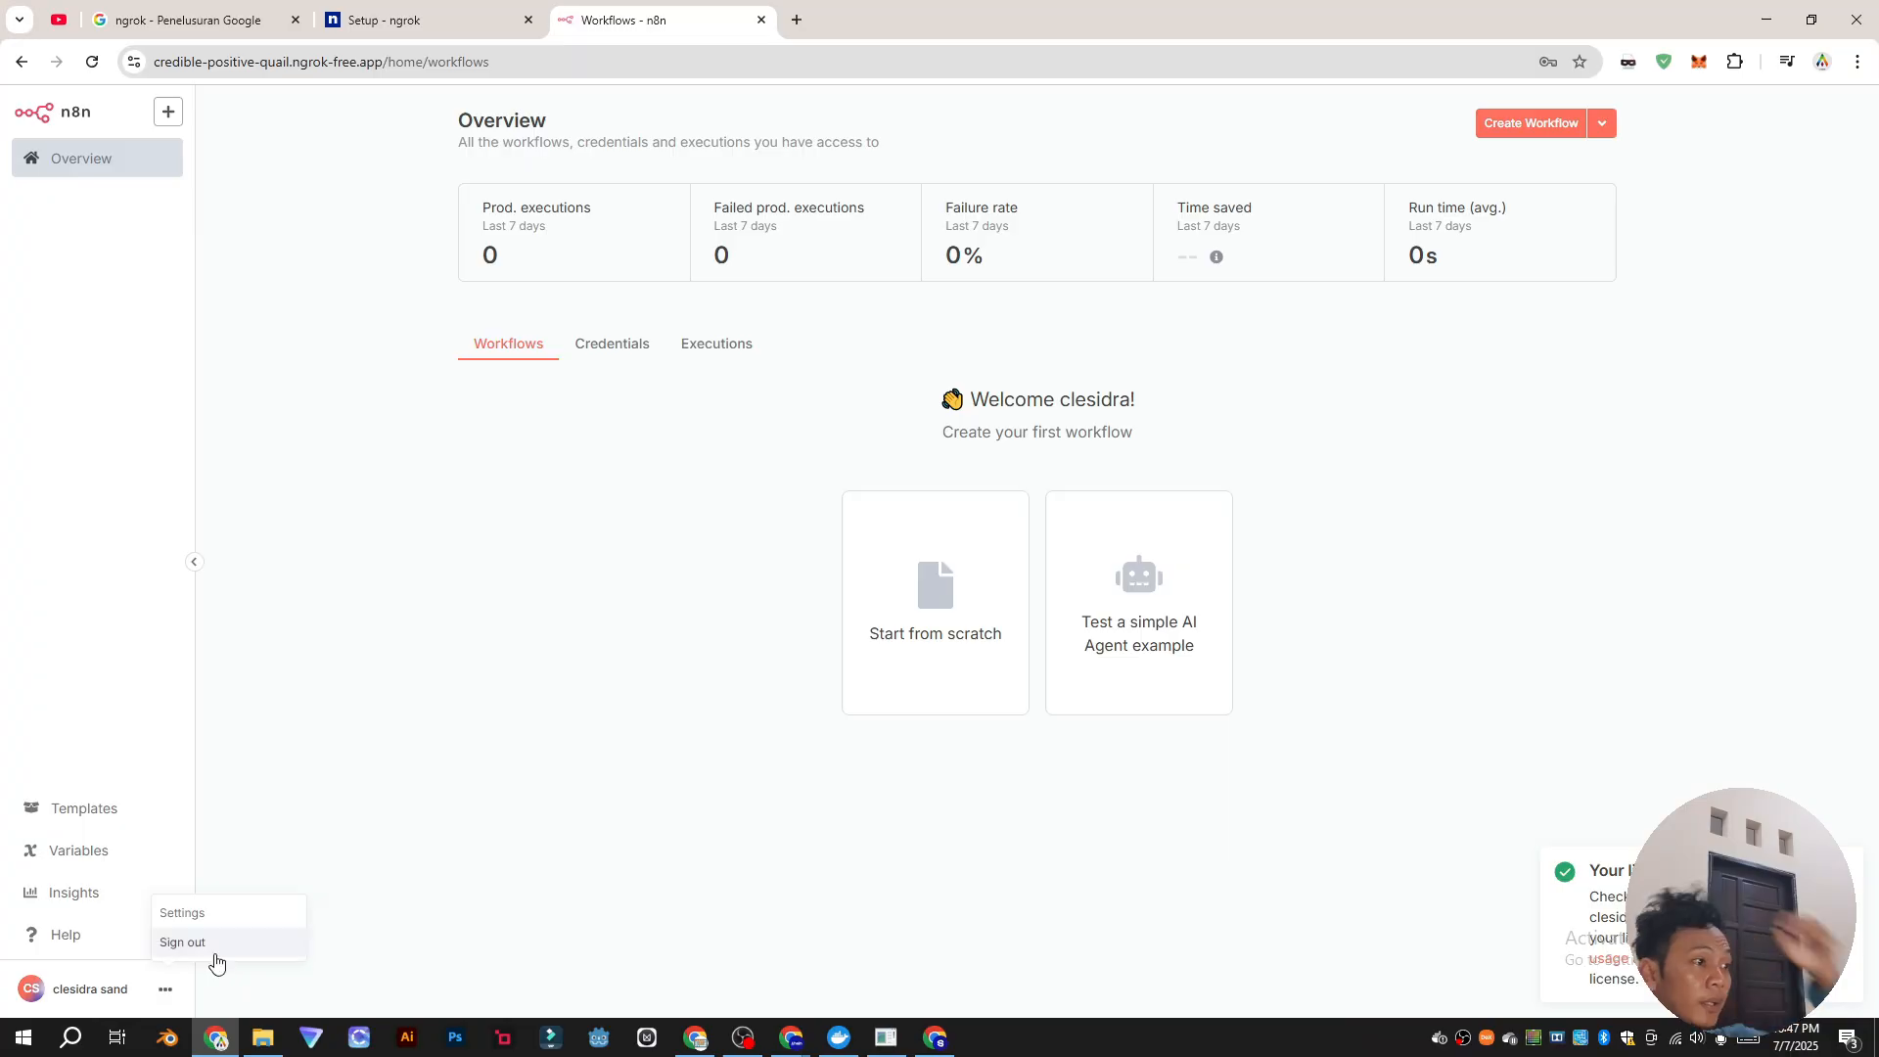
{"action": "left_click", "coordinate": [221, 955]}
{"action": "left_click", "coordinate": [881, 406]}
{"action": "left_click", "coordinate": [797, 495]}
{"action": "left_click", "coordinate": [941, 472]}
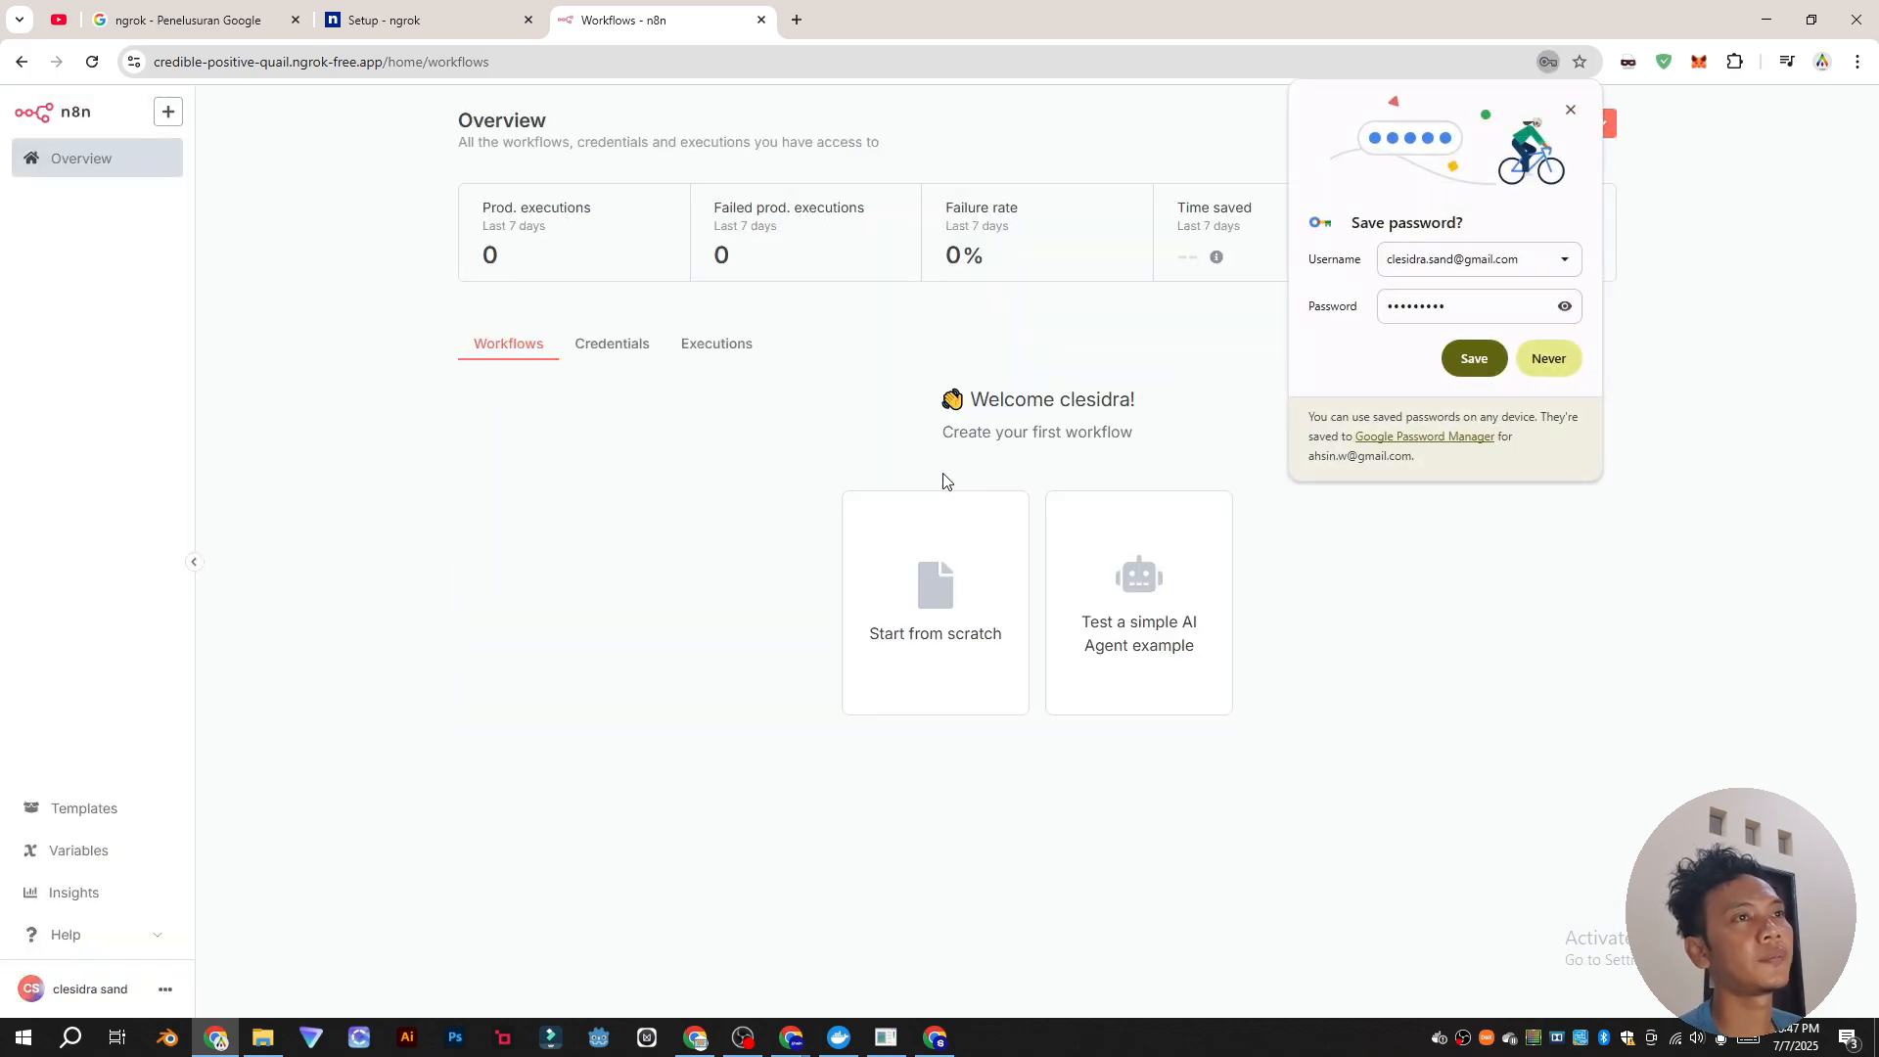
{"action": "left_click", "coordinate": [1571, 110]}
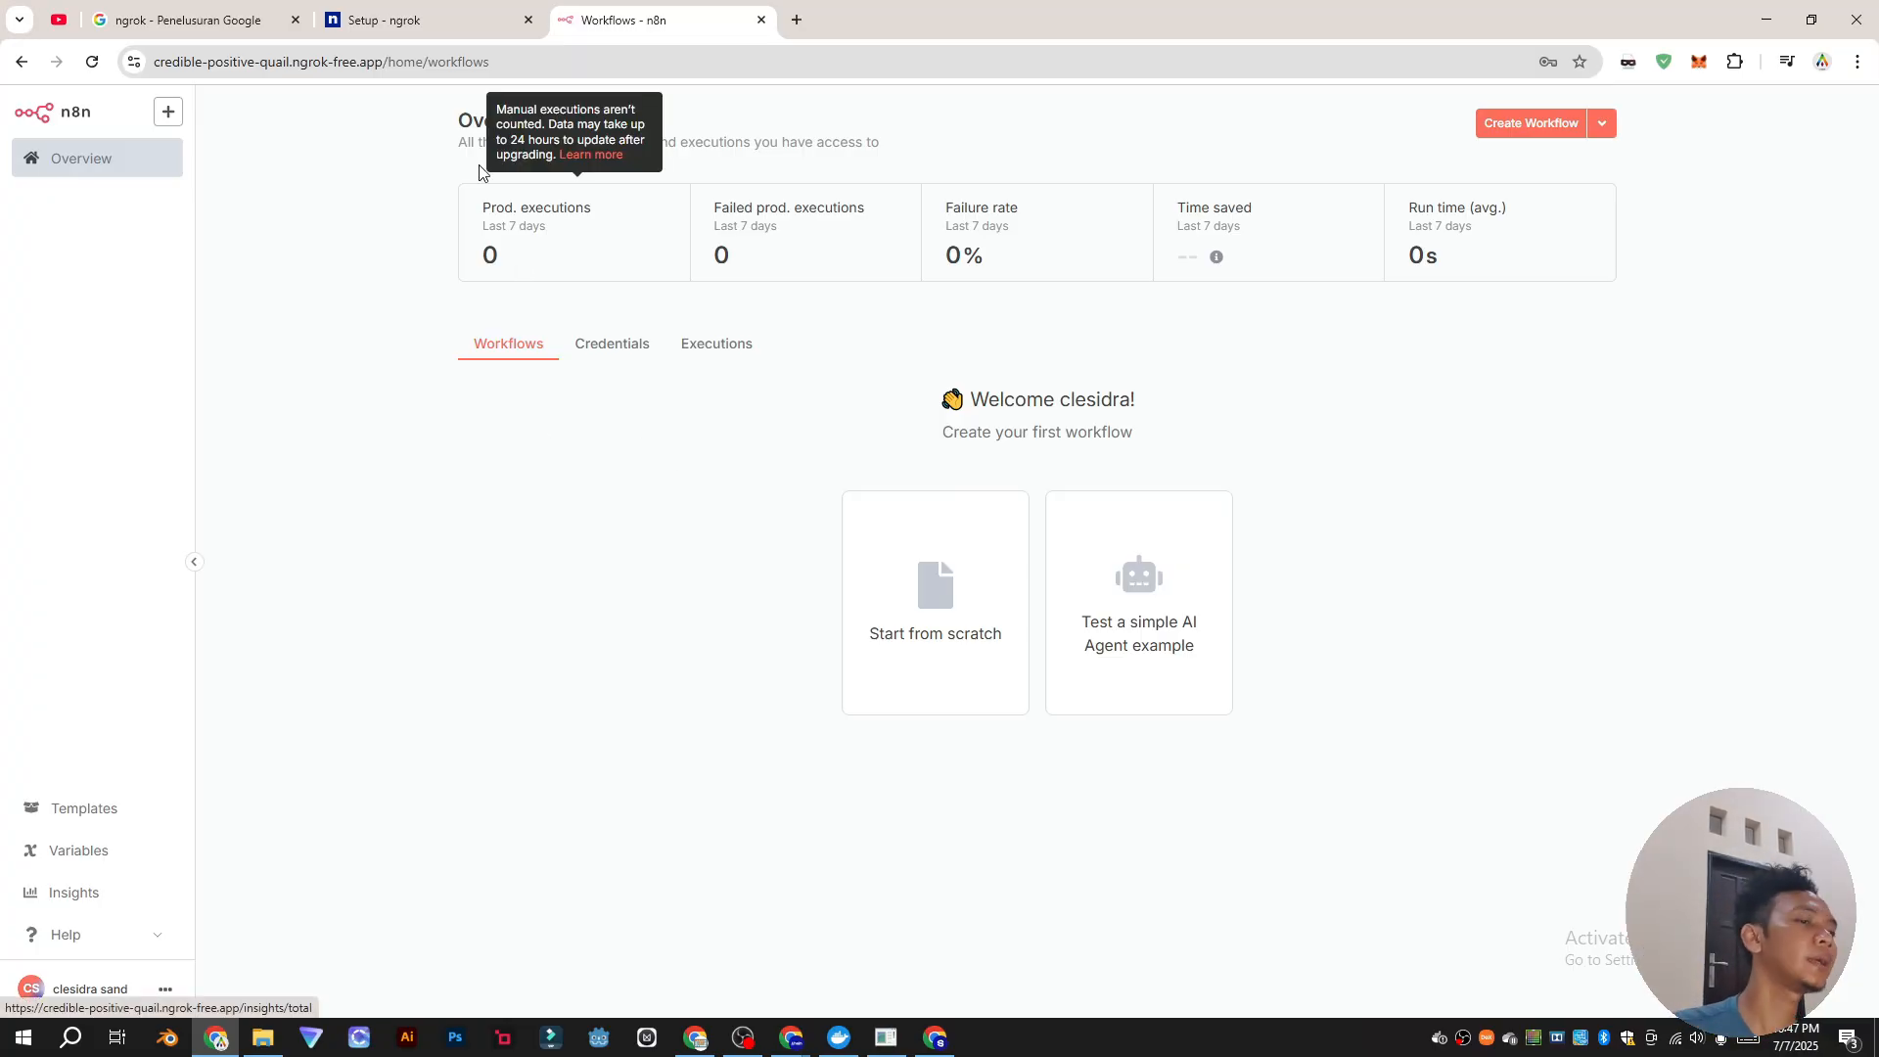
Step: Check the n8n container in Docker Desktop and the ngrok tunnel console
{"action": "left_click", "coordinate": [840, 1039]}
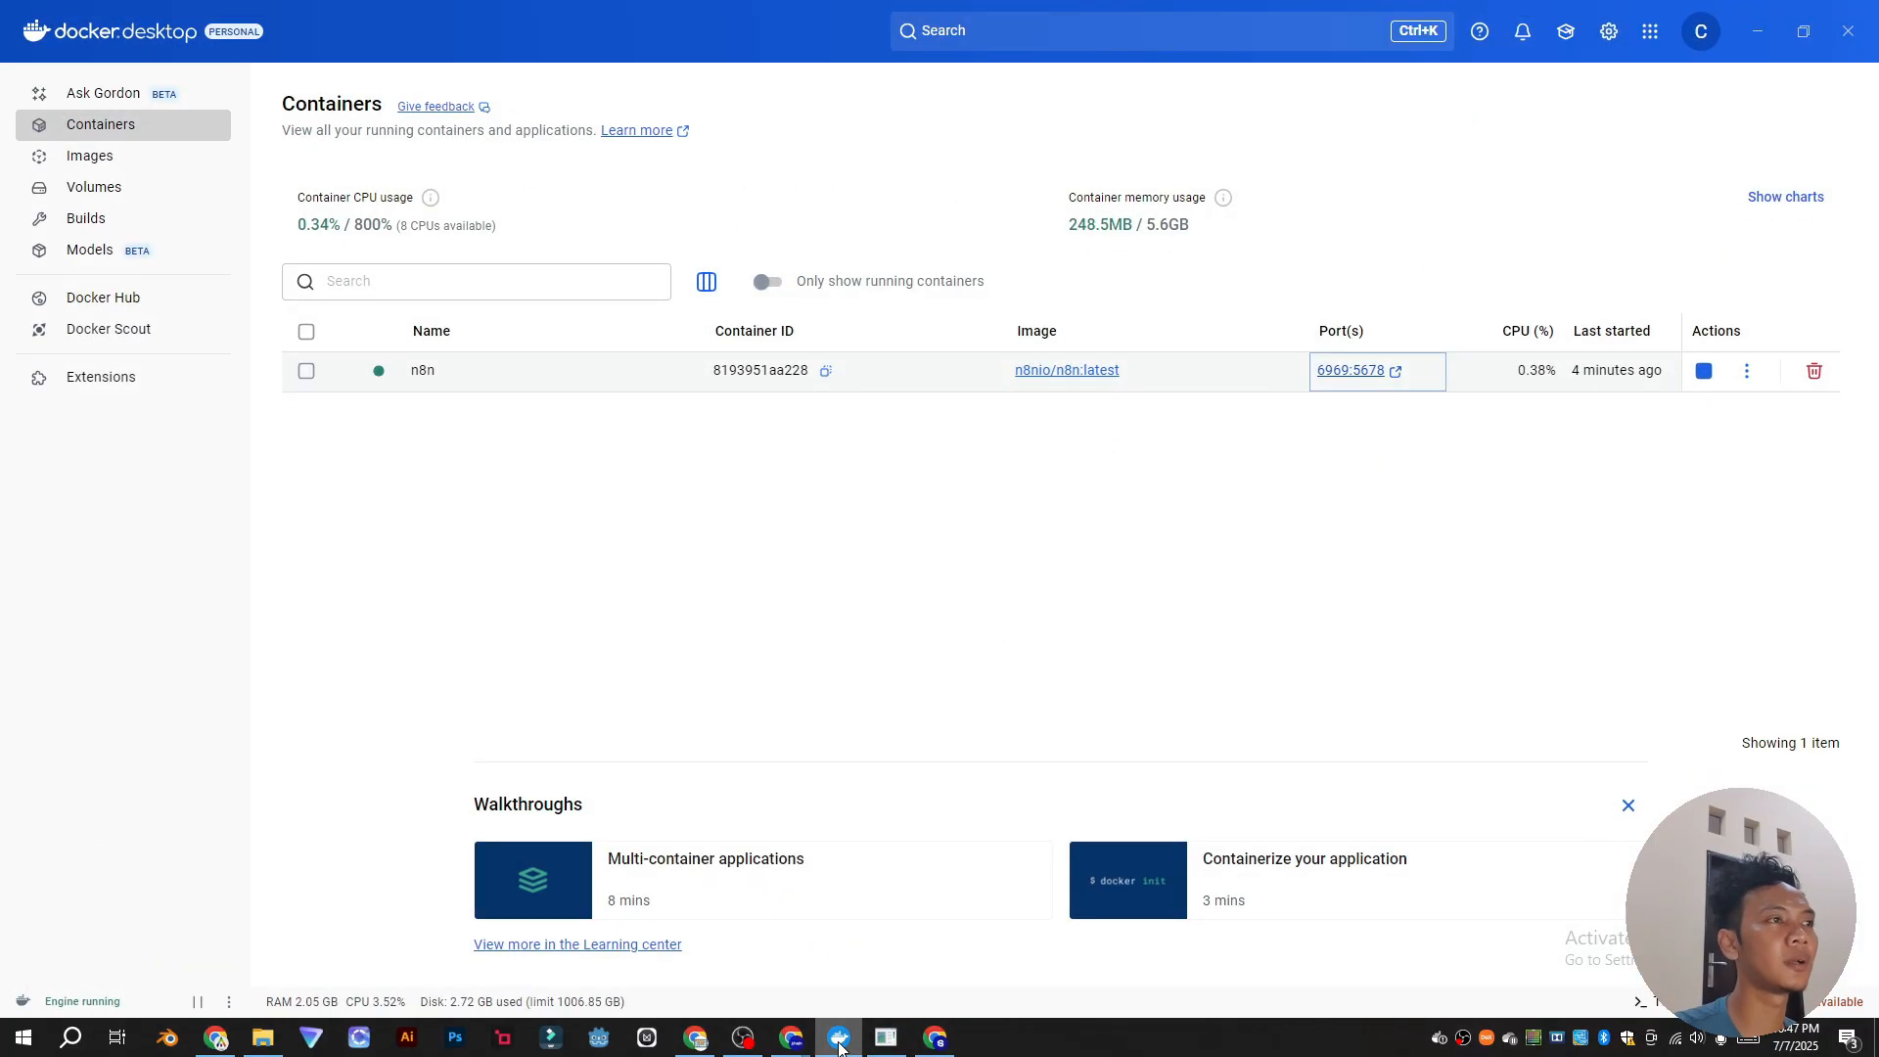
{"action": "left_click", "coordinate": [839, 1043]}
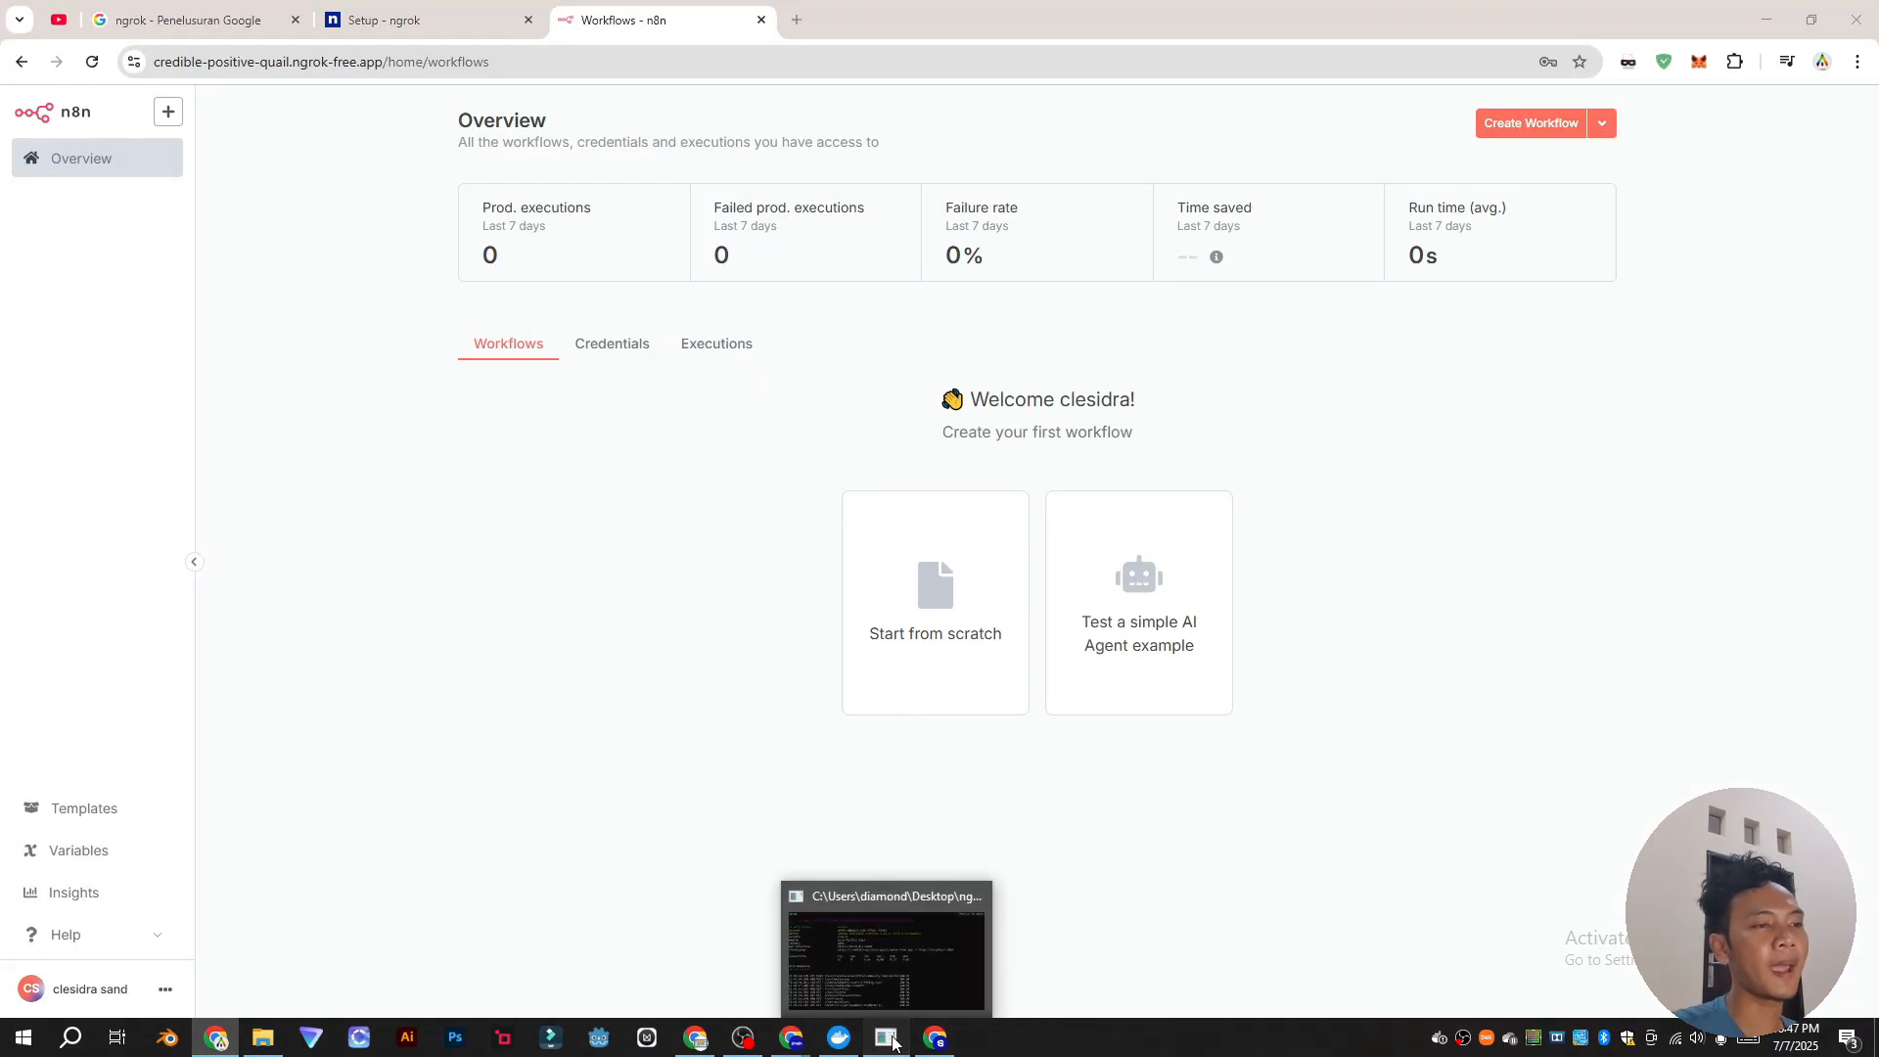
{"action": "left_click", "coordinate": [888, 1037]}
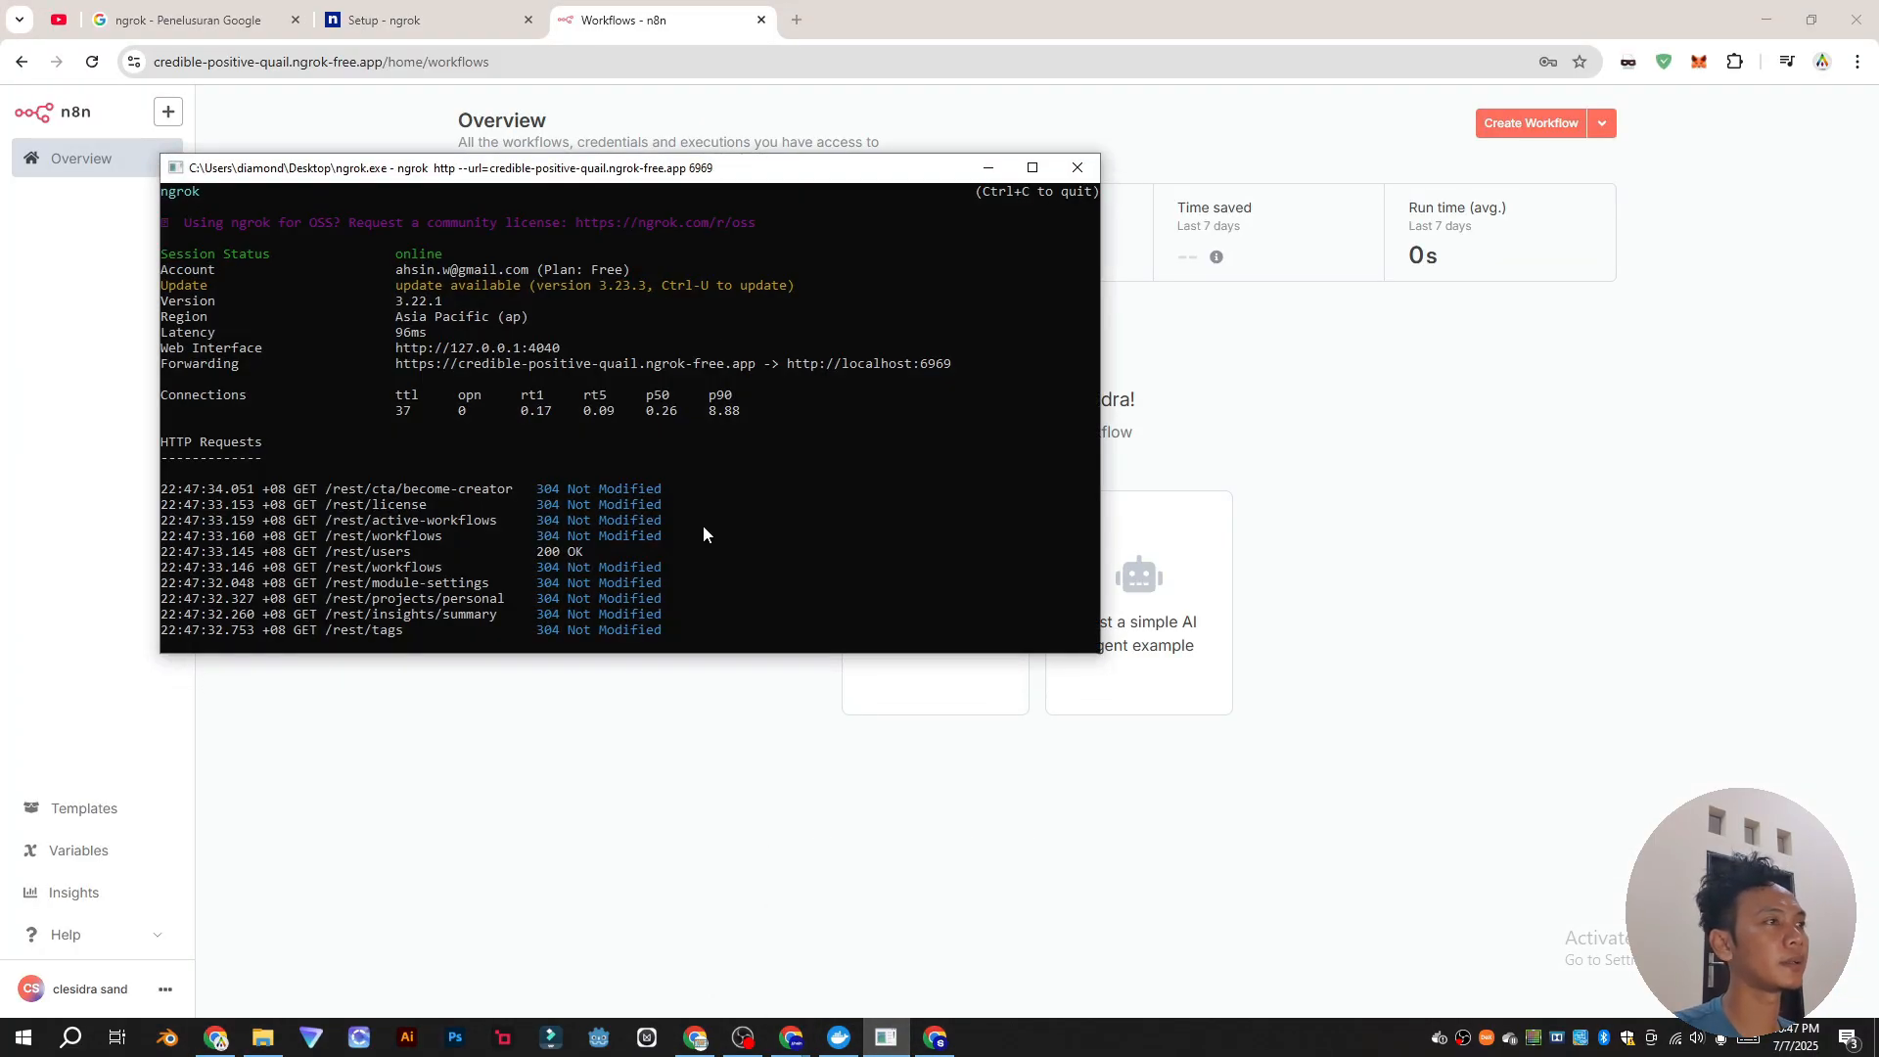
Step: Copy the n8n address, open it in an incognito window and start a workflow from scratch
{"action": "left_click", "coordinate": [569, 59]}
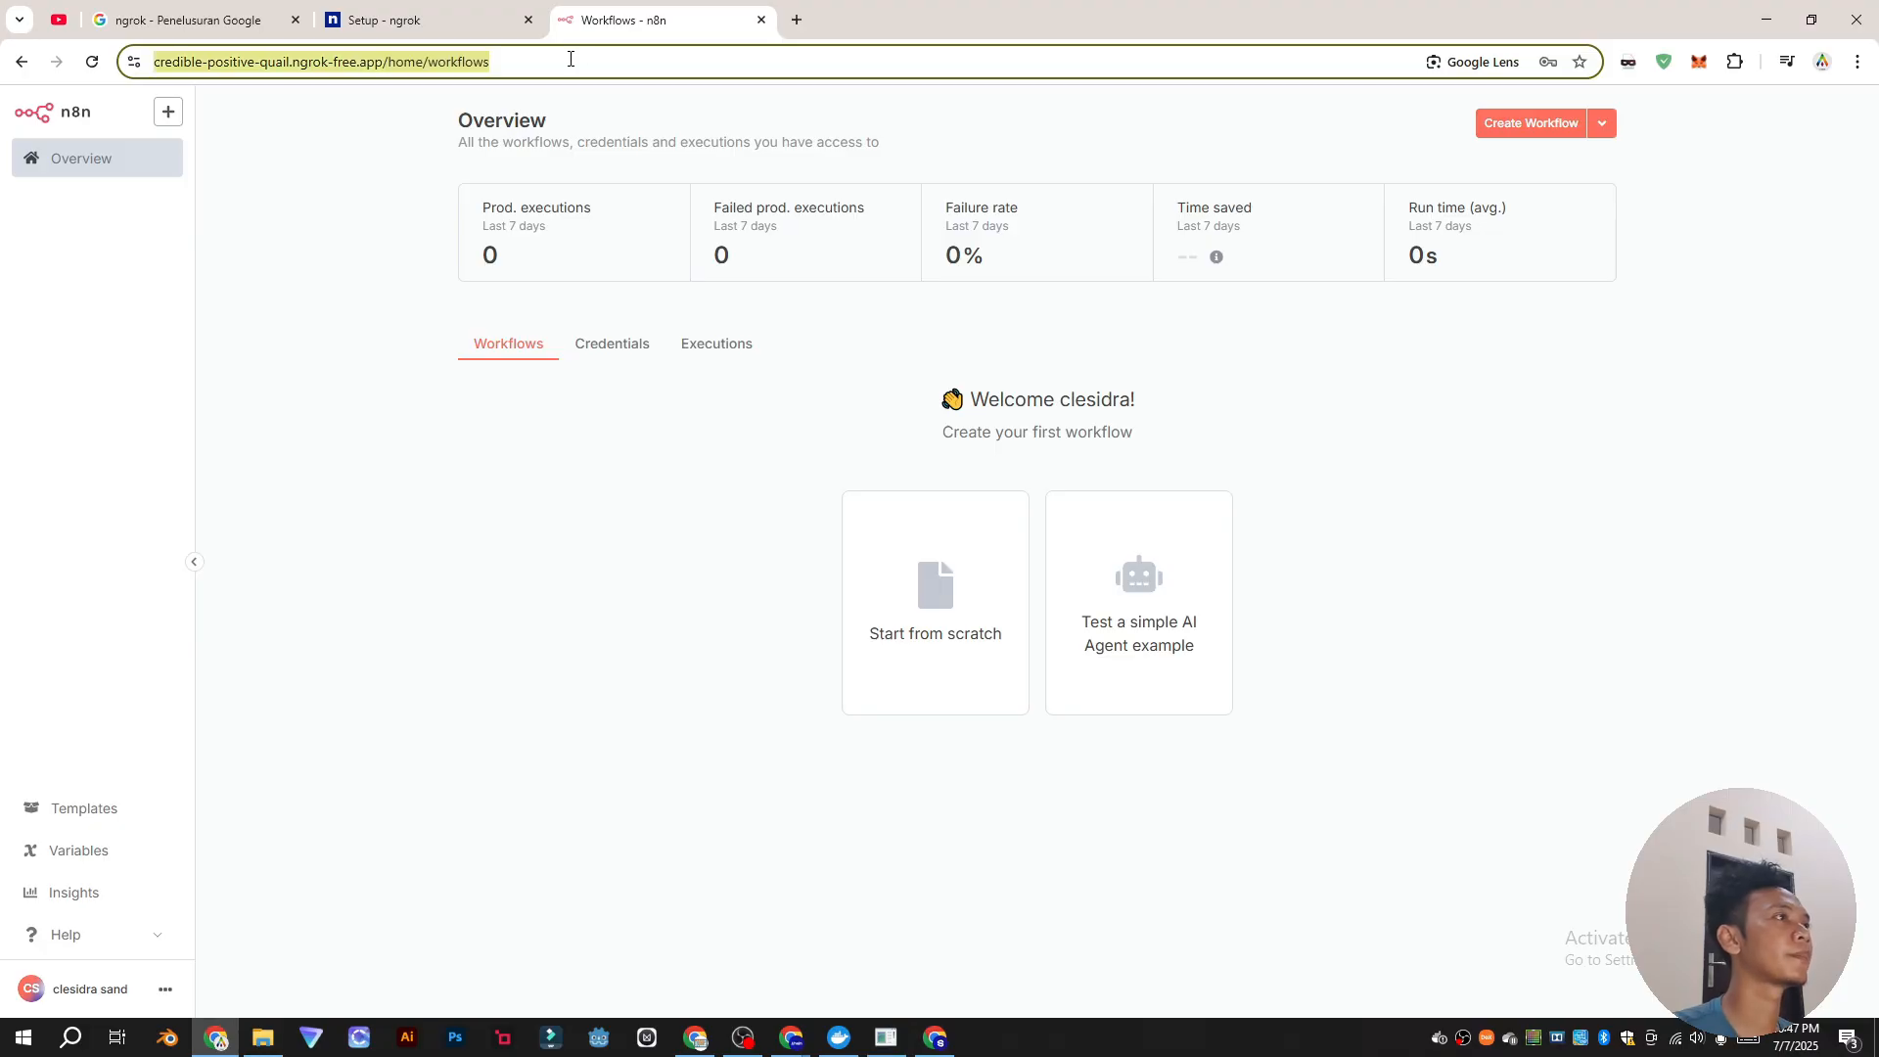
{"action": "left_click", "coordinate": [569, 59]}
{"action": "key", "text": "ctrl+a"}
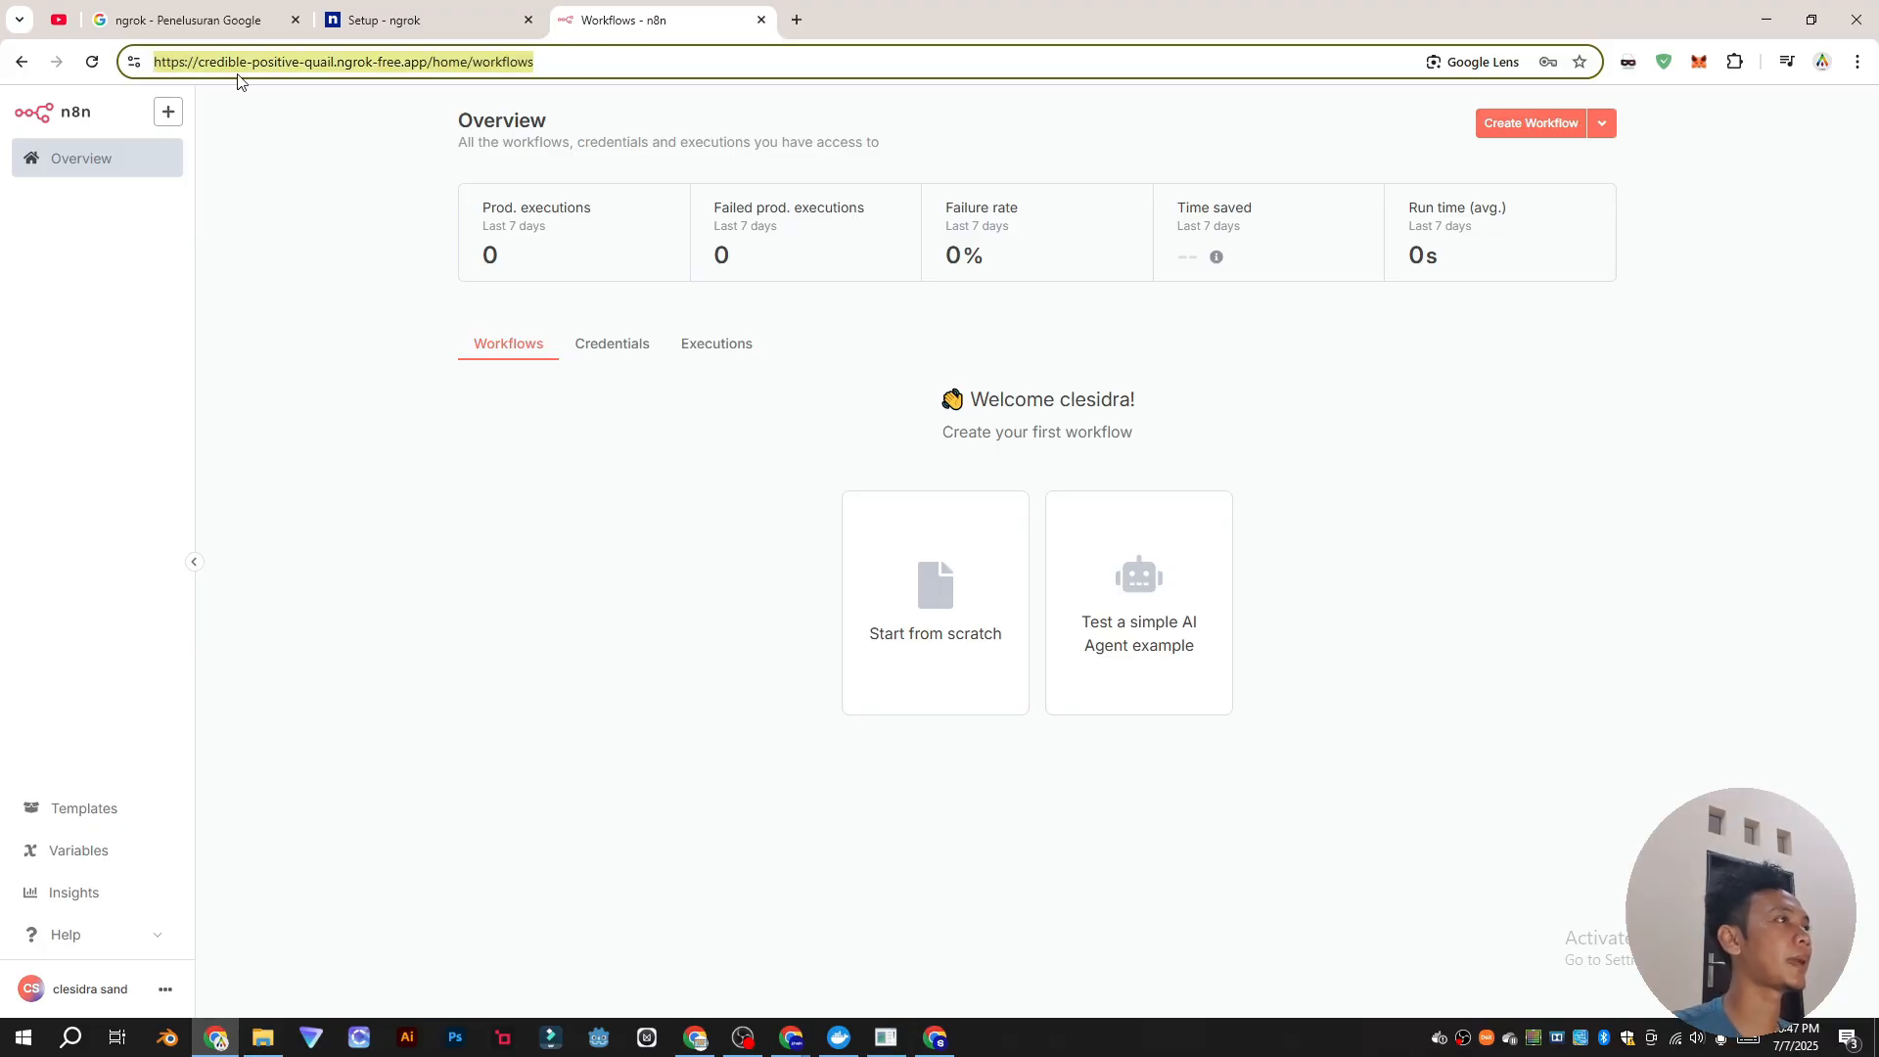
{"action": "right_click", "coordinate": [241, 62]}
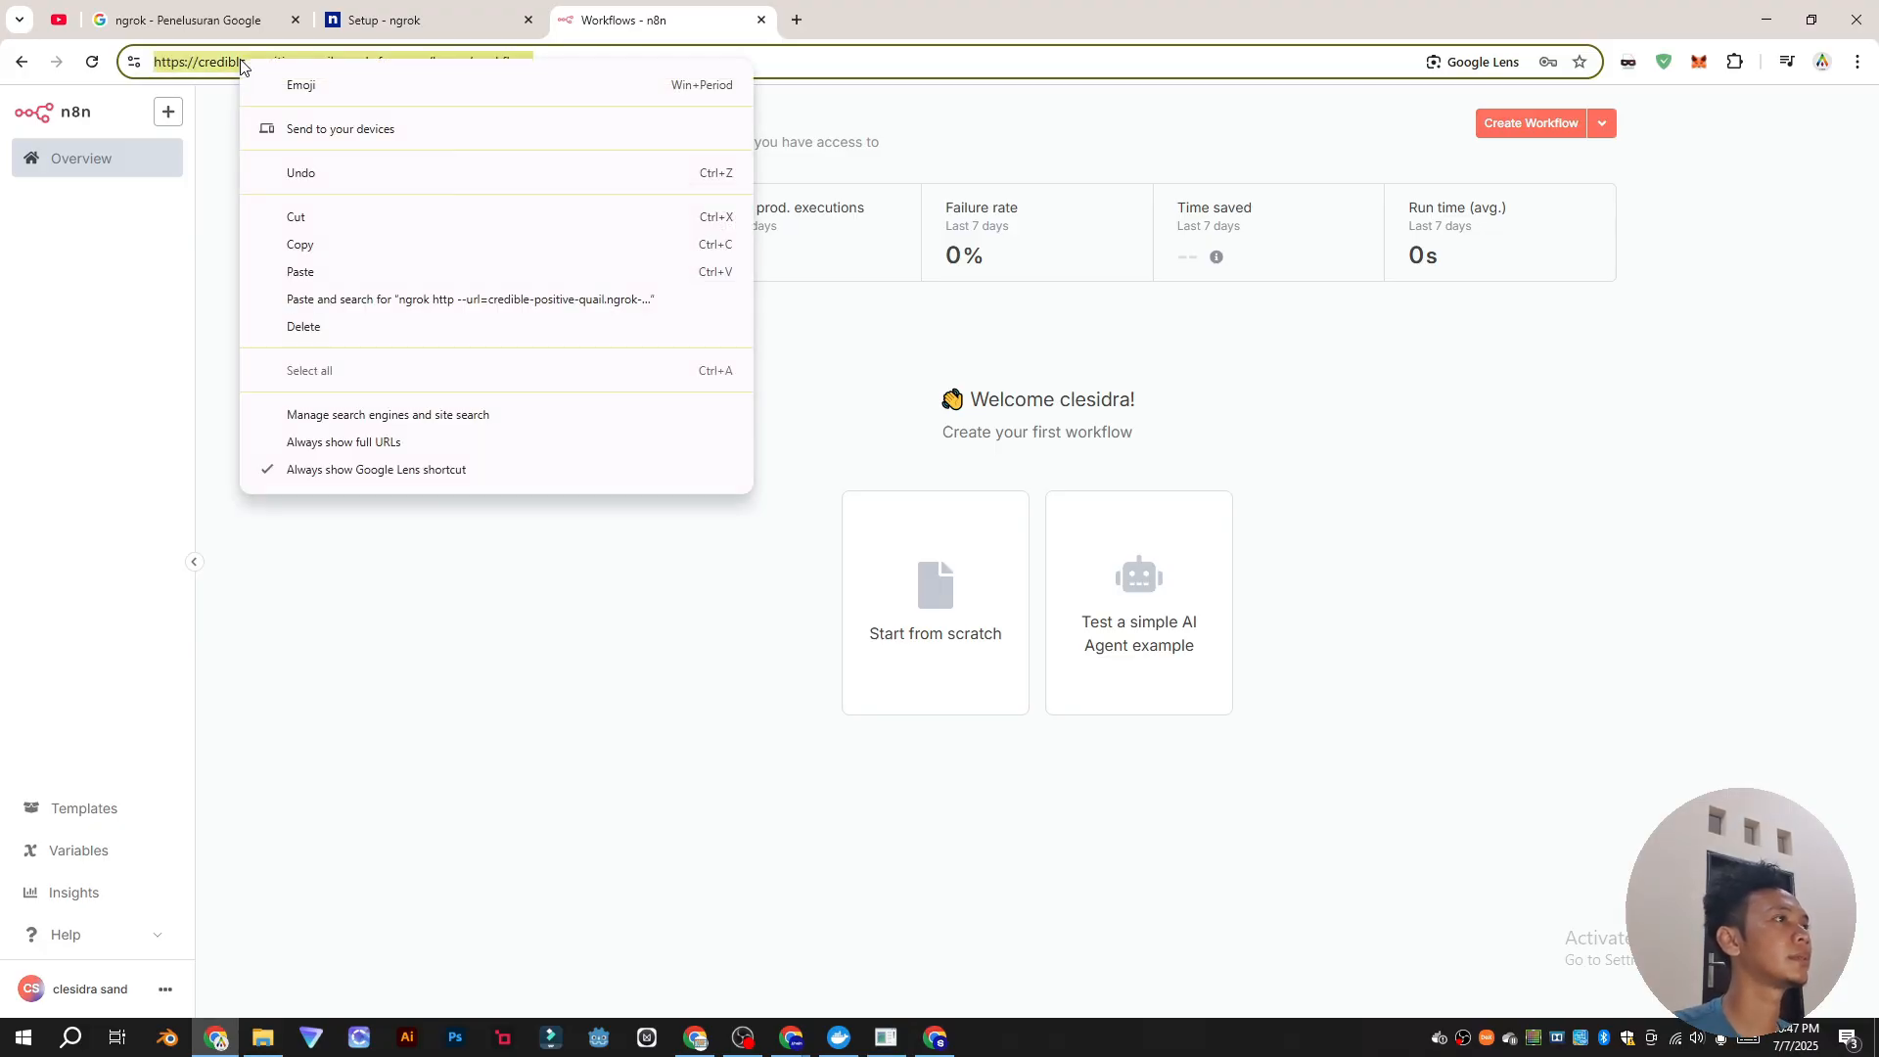
{"action": "left_click", "coordinate": [356, 243]}
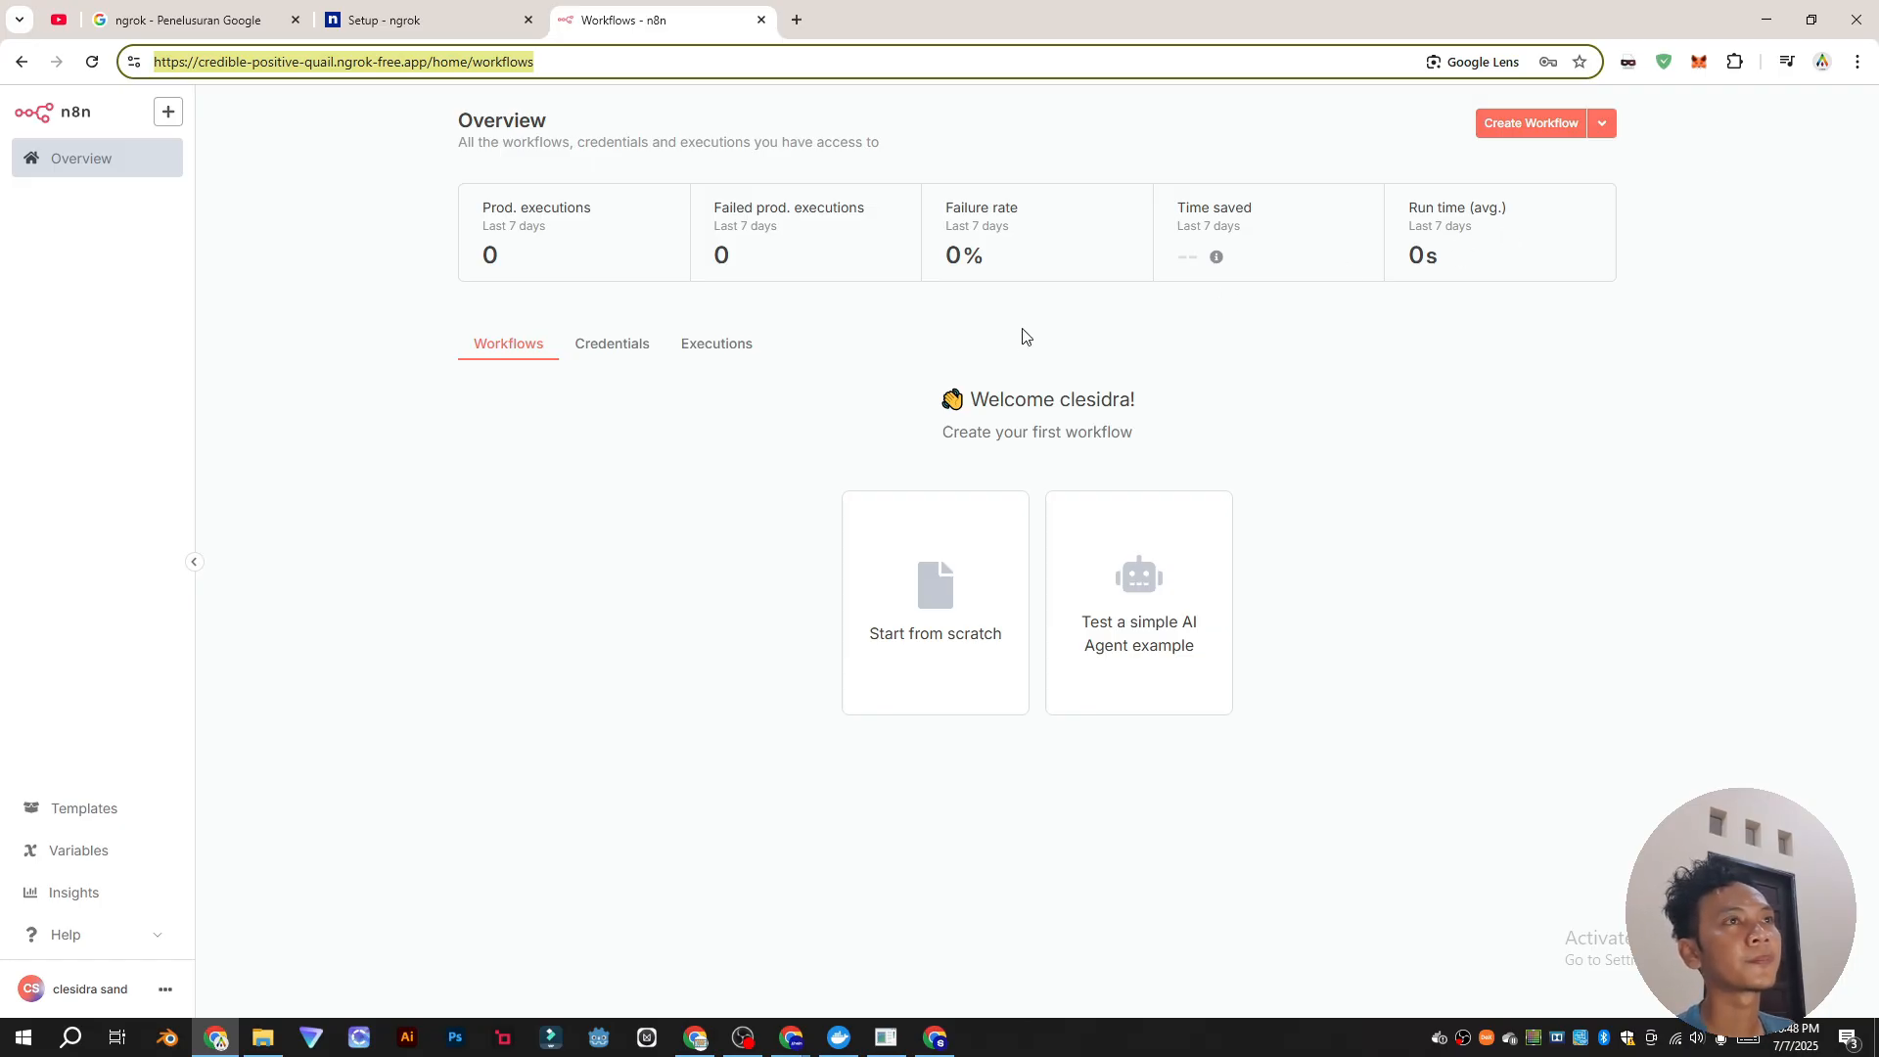
{"action": "key", "text": "alt+Tab"}
{"action": "left_click", "coordinate": [937, 626]}
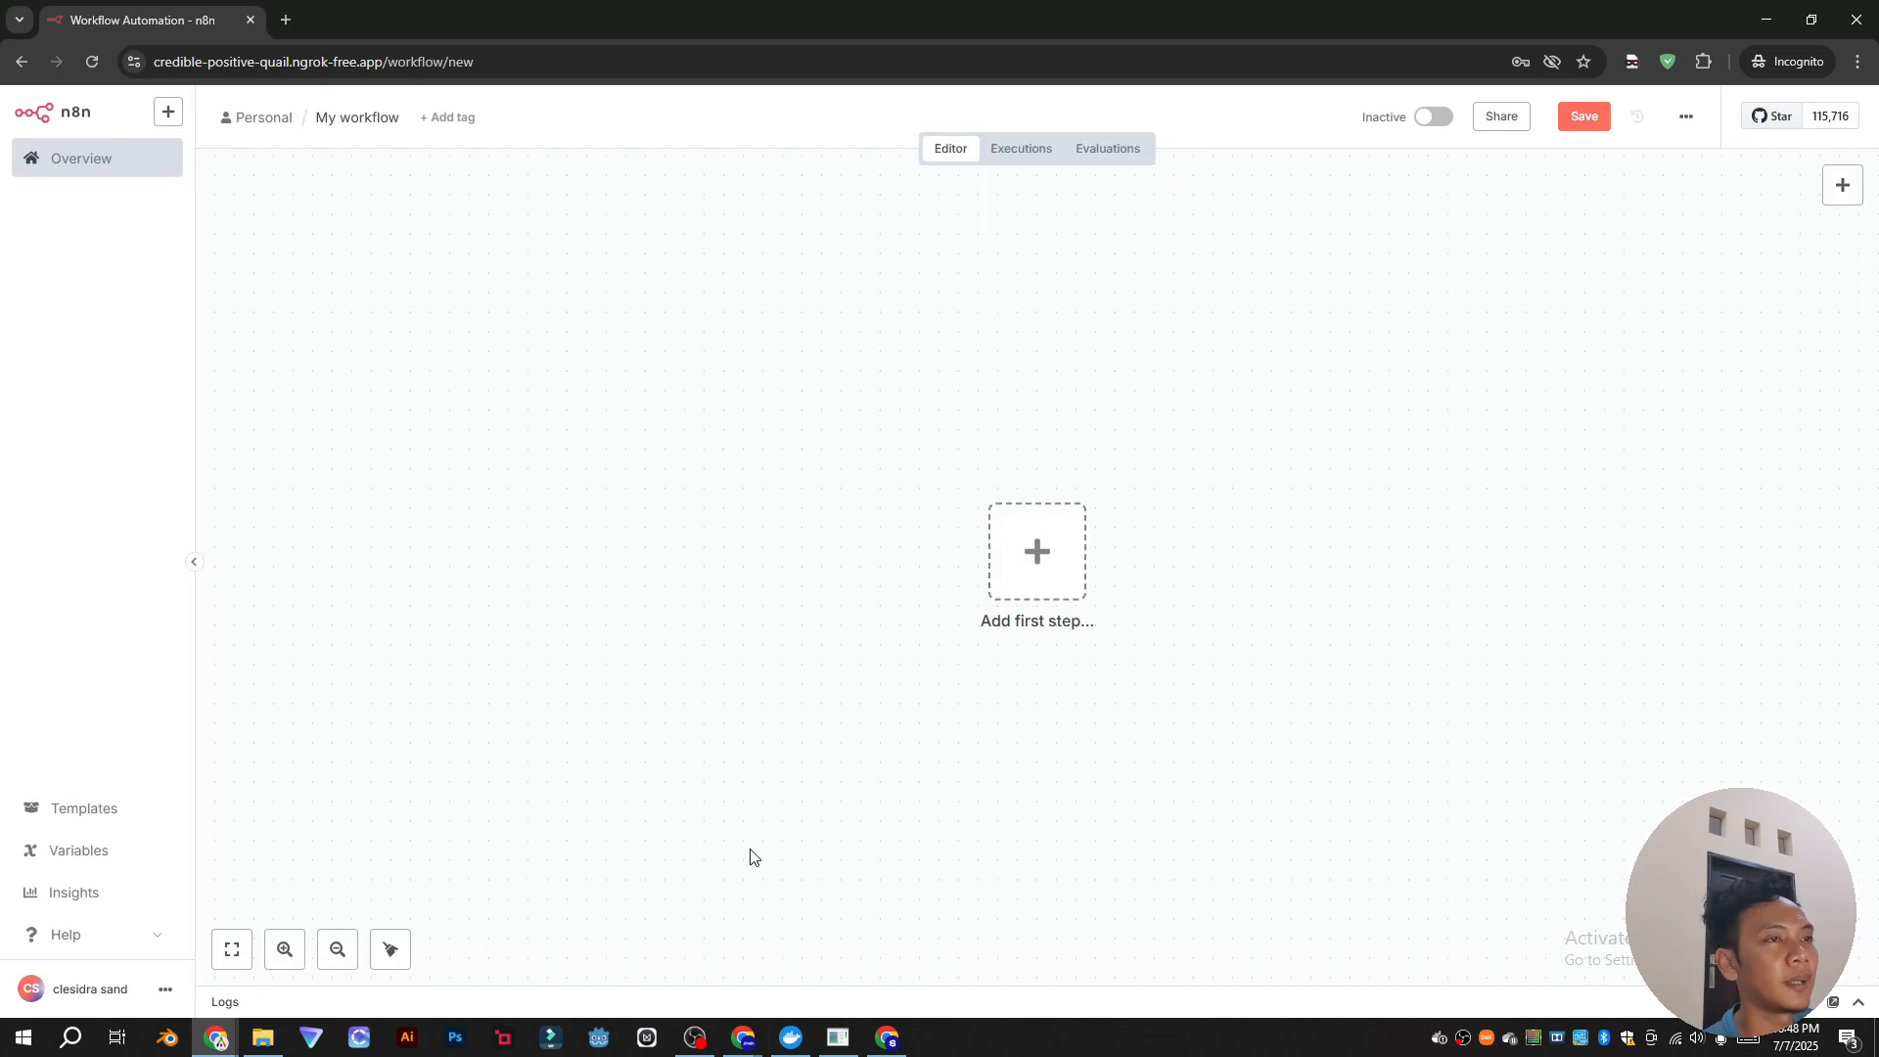
Step: Add an On chat message trigger to the new workflow
{"action": "left_click", "coordinate": [1057, 544]}
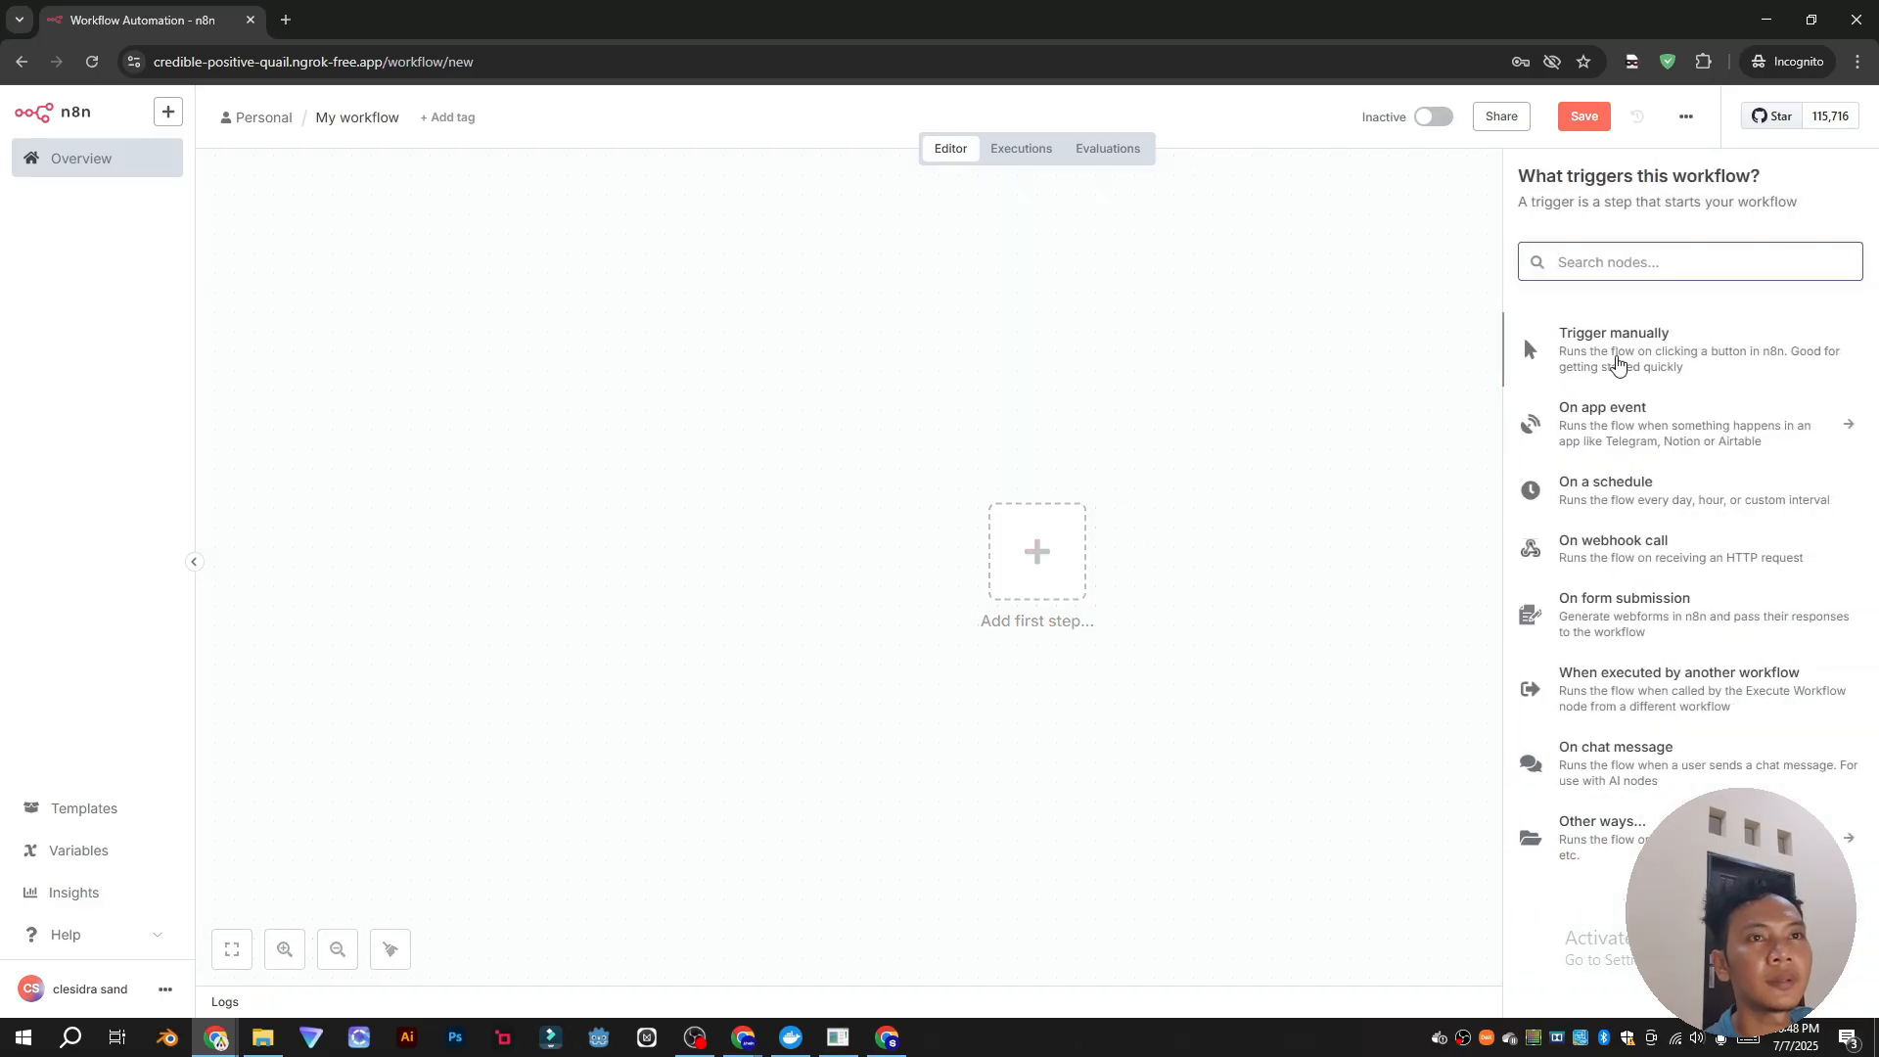
{"action": "left_click", "coordinate": [1599, 769]}
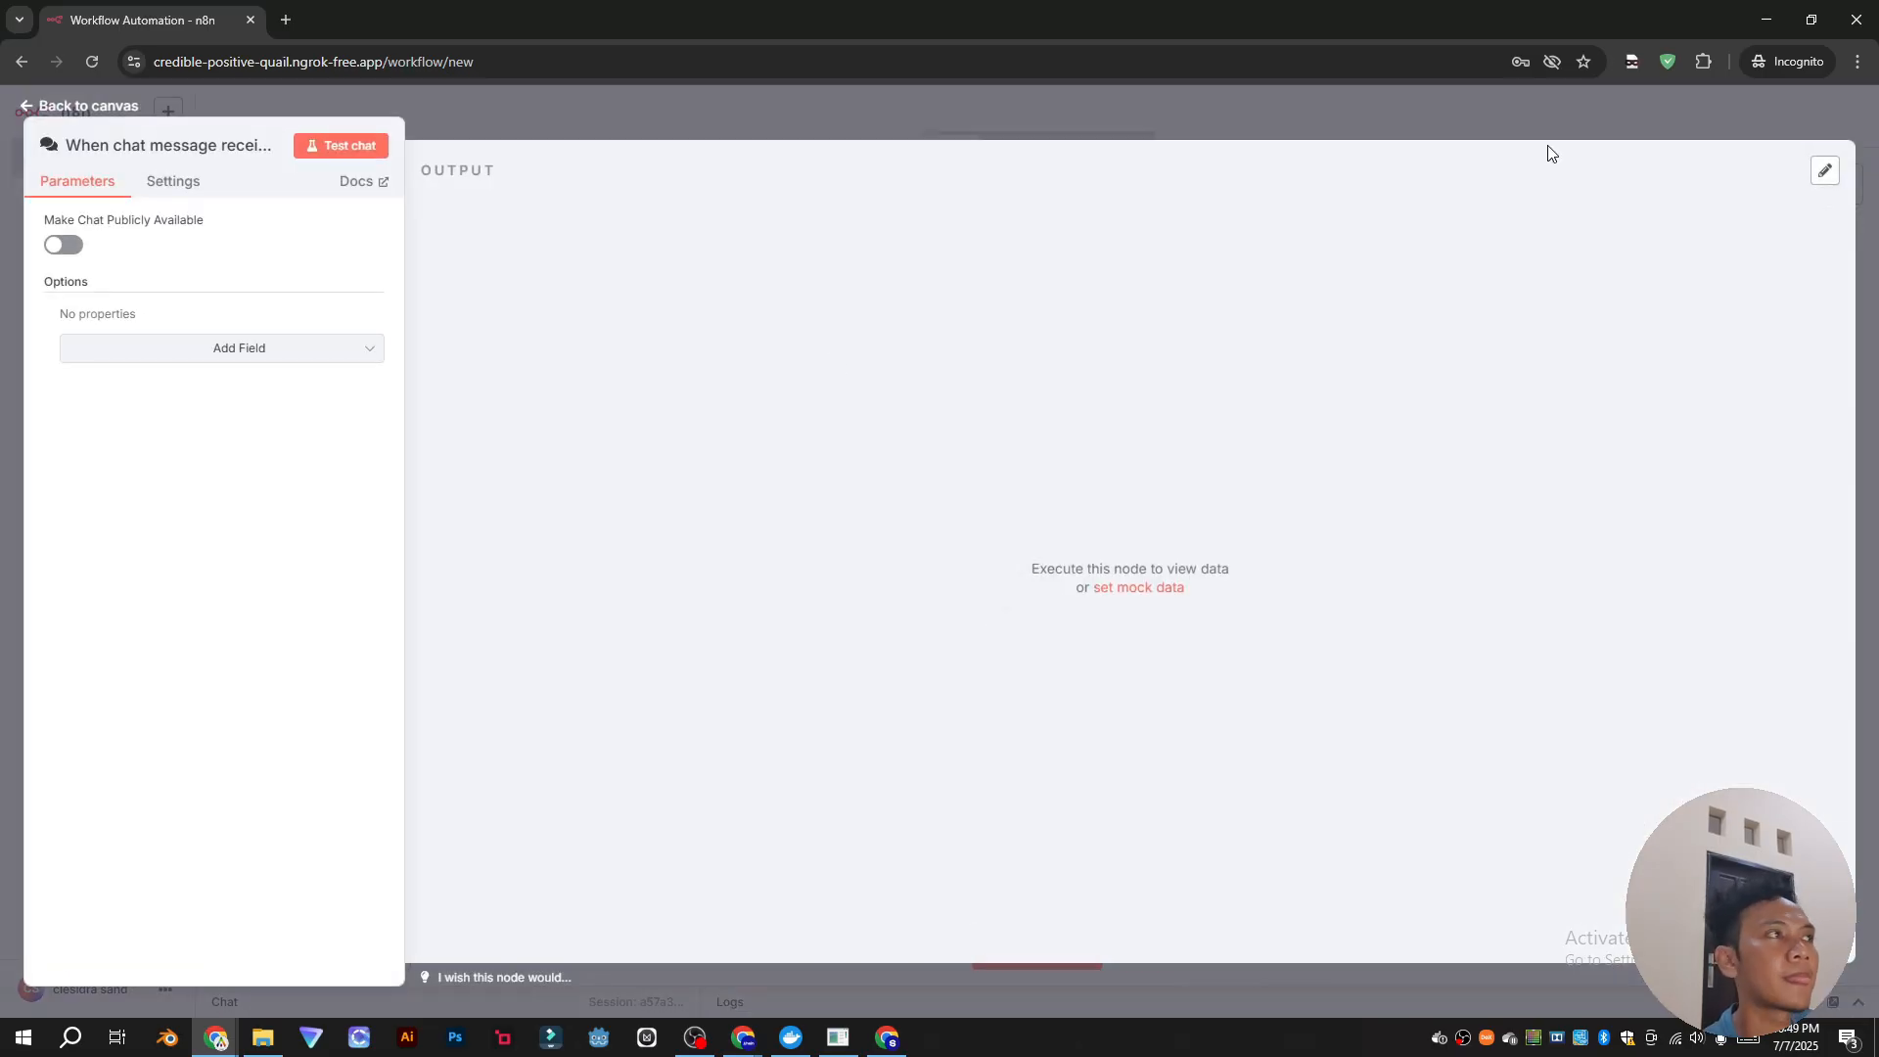
{"action": "left_click", "coordinate": [554, 114]}
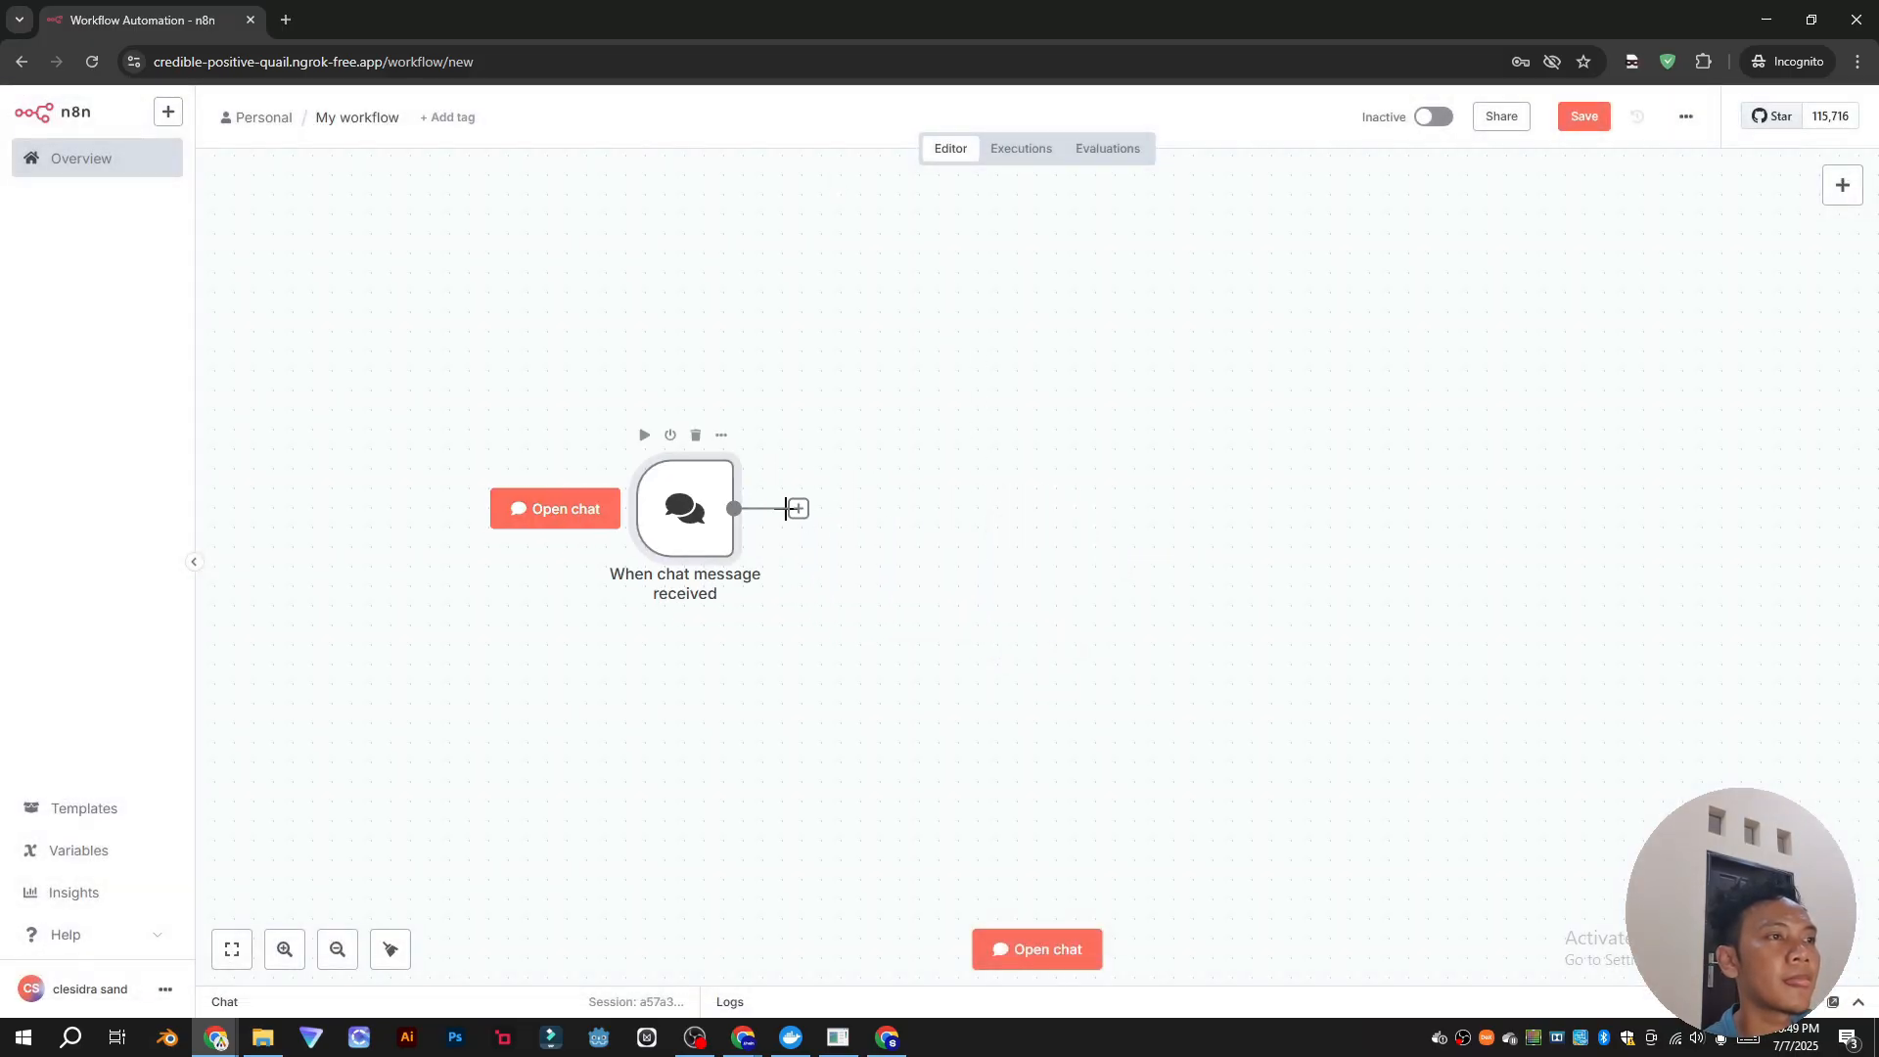
Step: Connect an AI Agent node after the chat trigger, save, and close the incognito window
{"action": "left_click", "coordinate": [798, 508]}
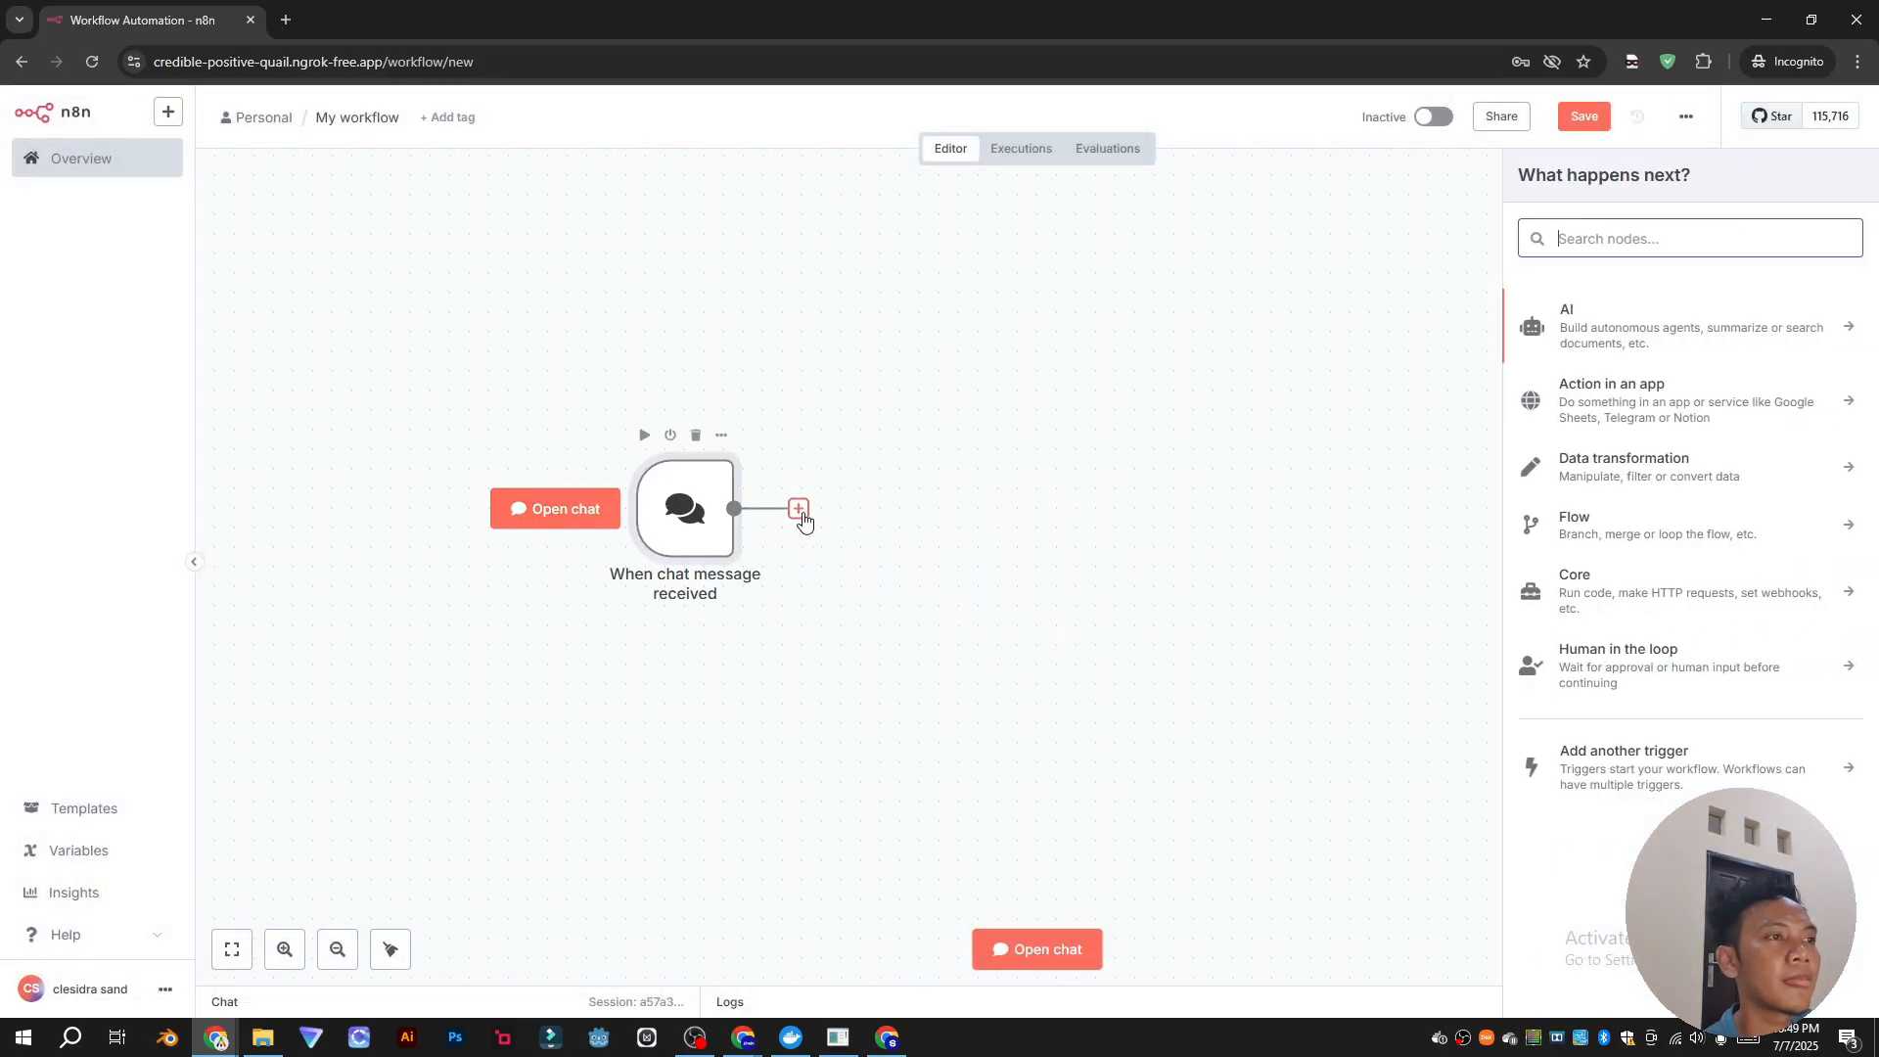
{"action": "left_click", "coordinate": [1689, 327]}
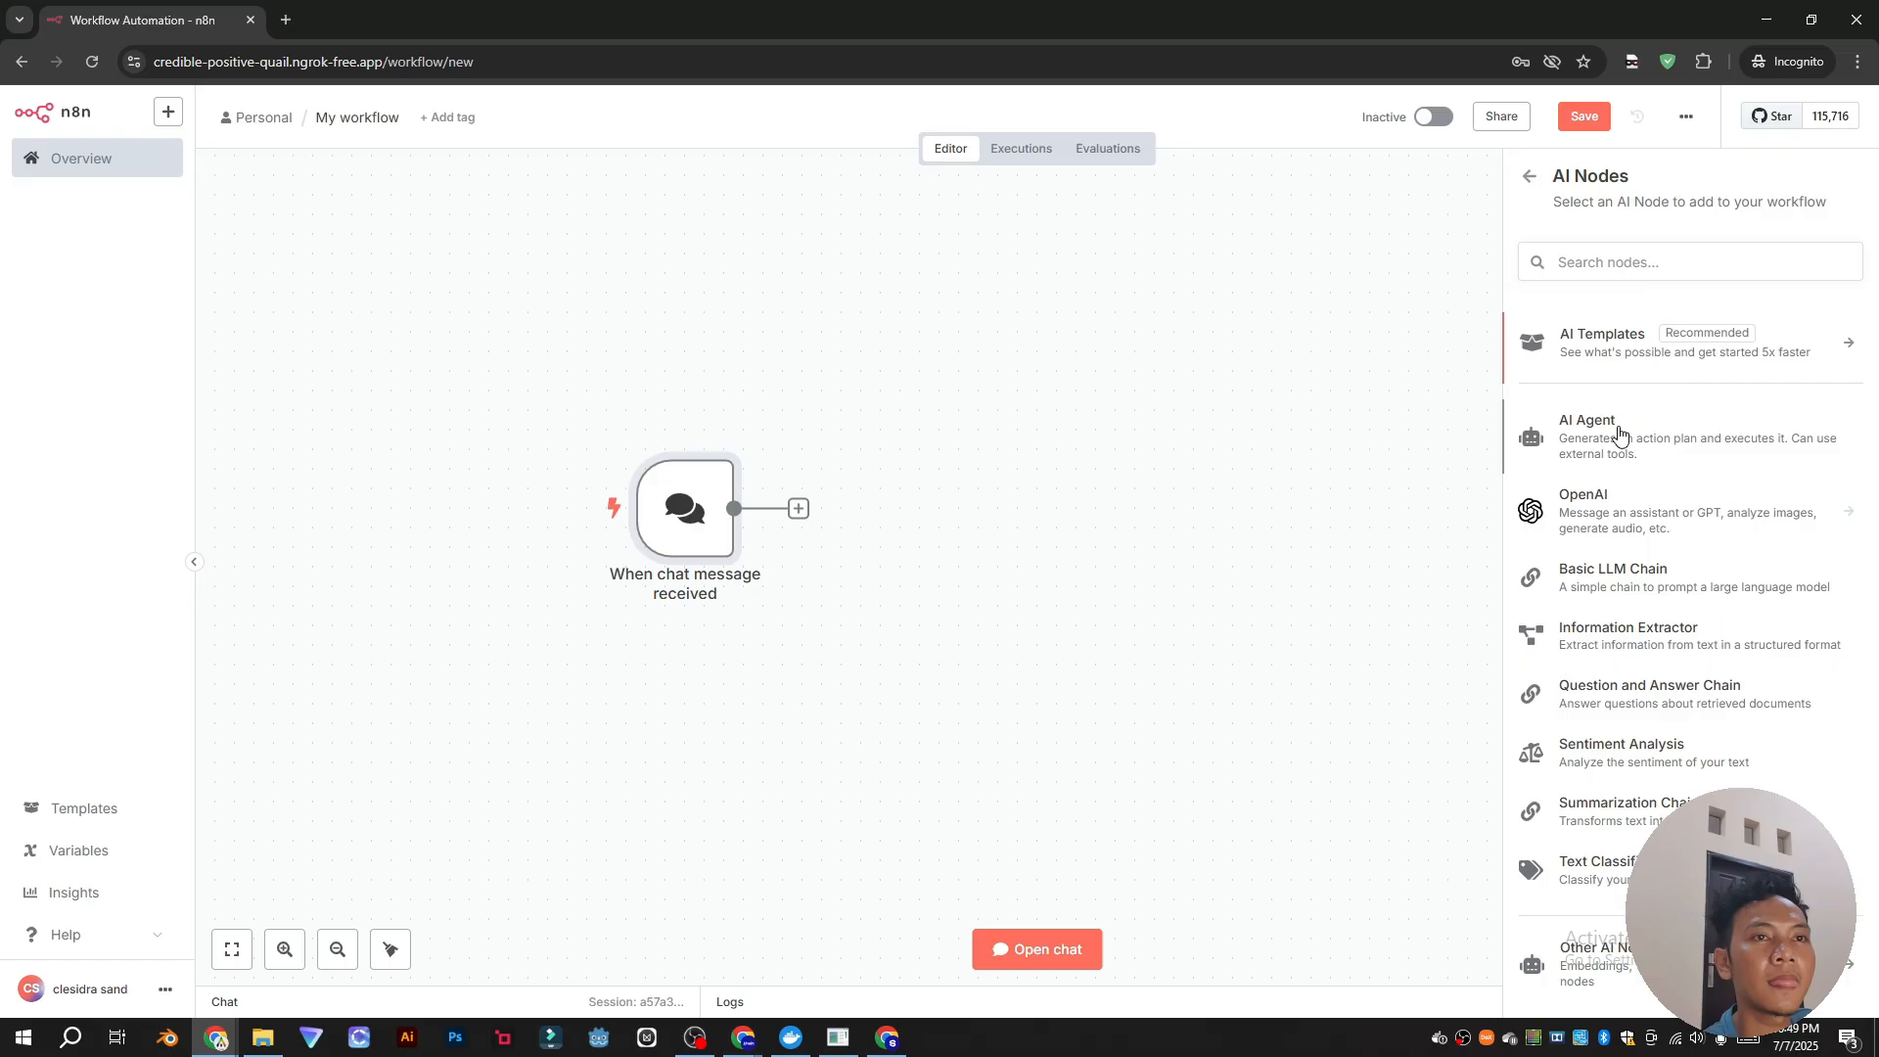
{"action": "left_click", "coordinate": [1569, 440]}
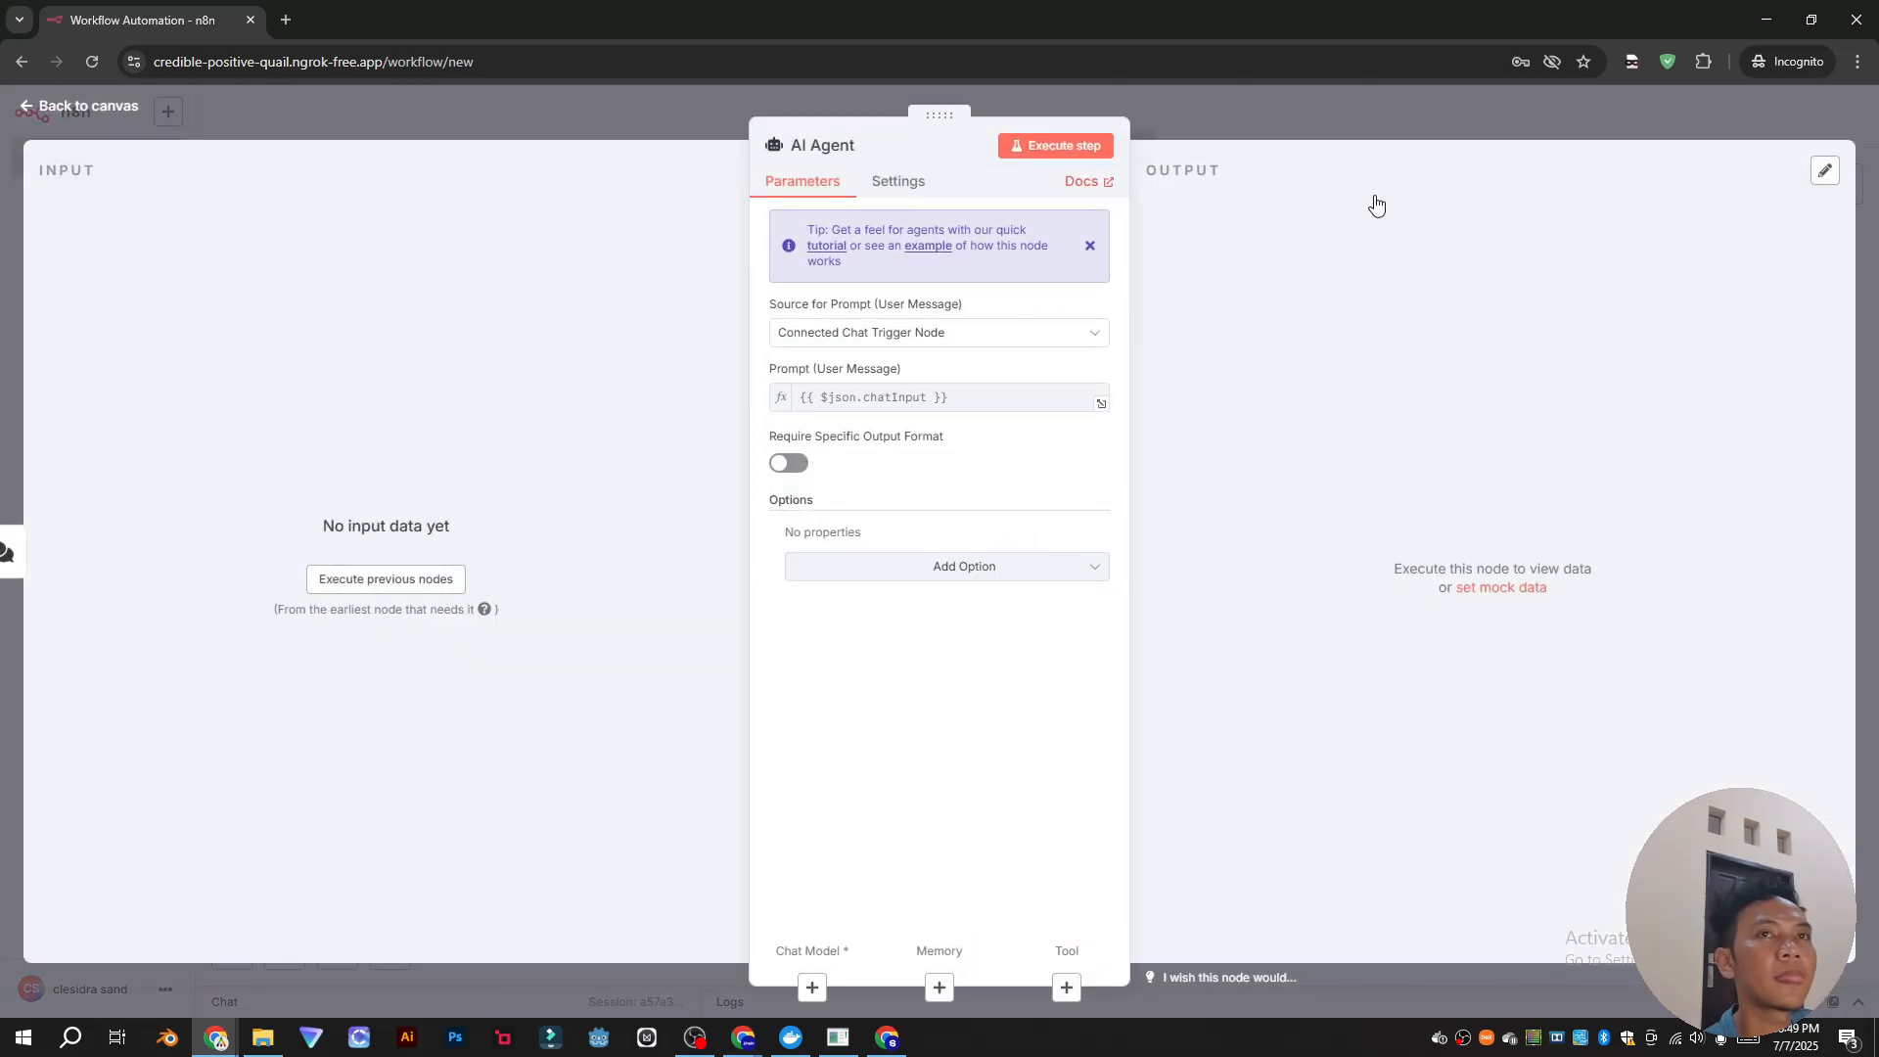
{"action": "left_click", "coordinate": [1578, 133]}
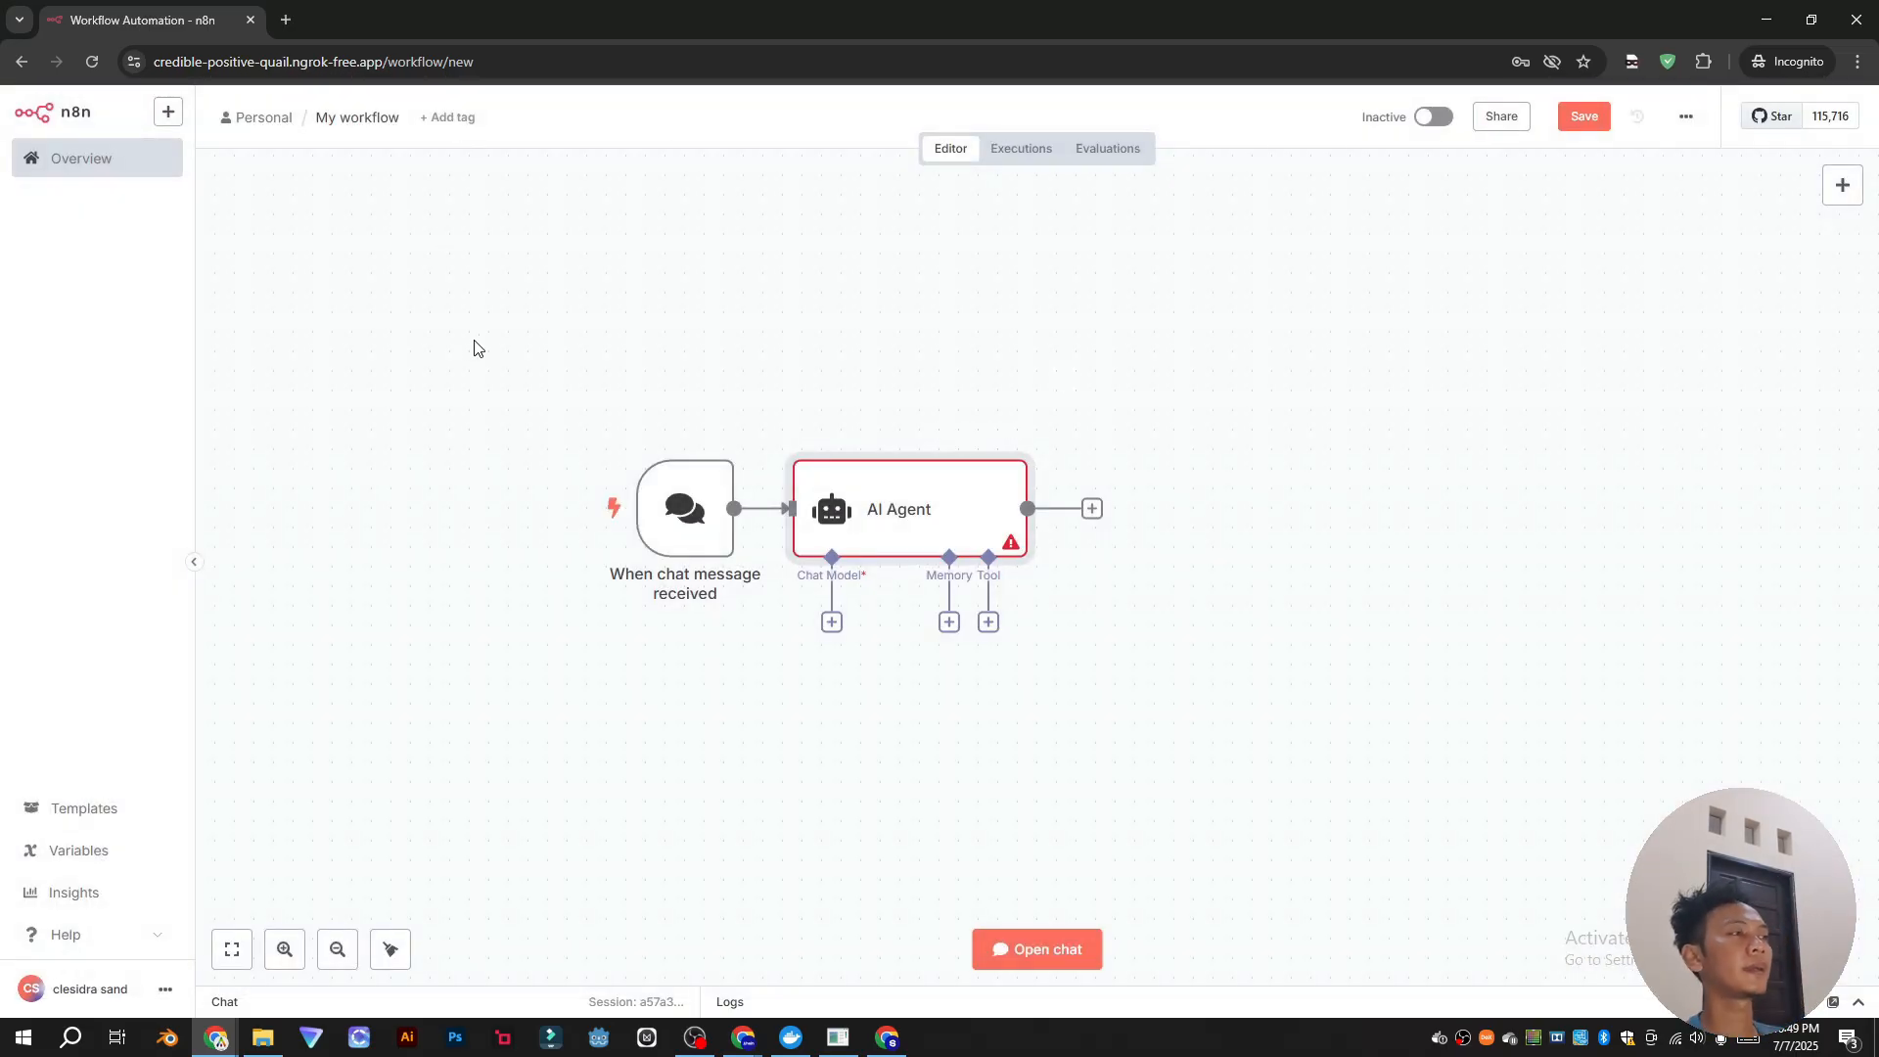
{"action": "left_click", "coordinate": [1573, 126]}
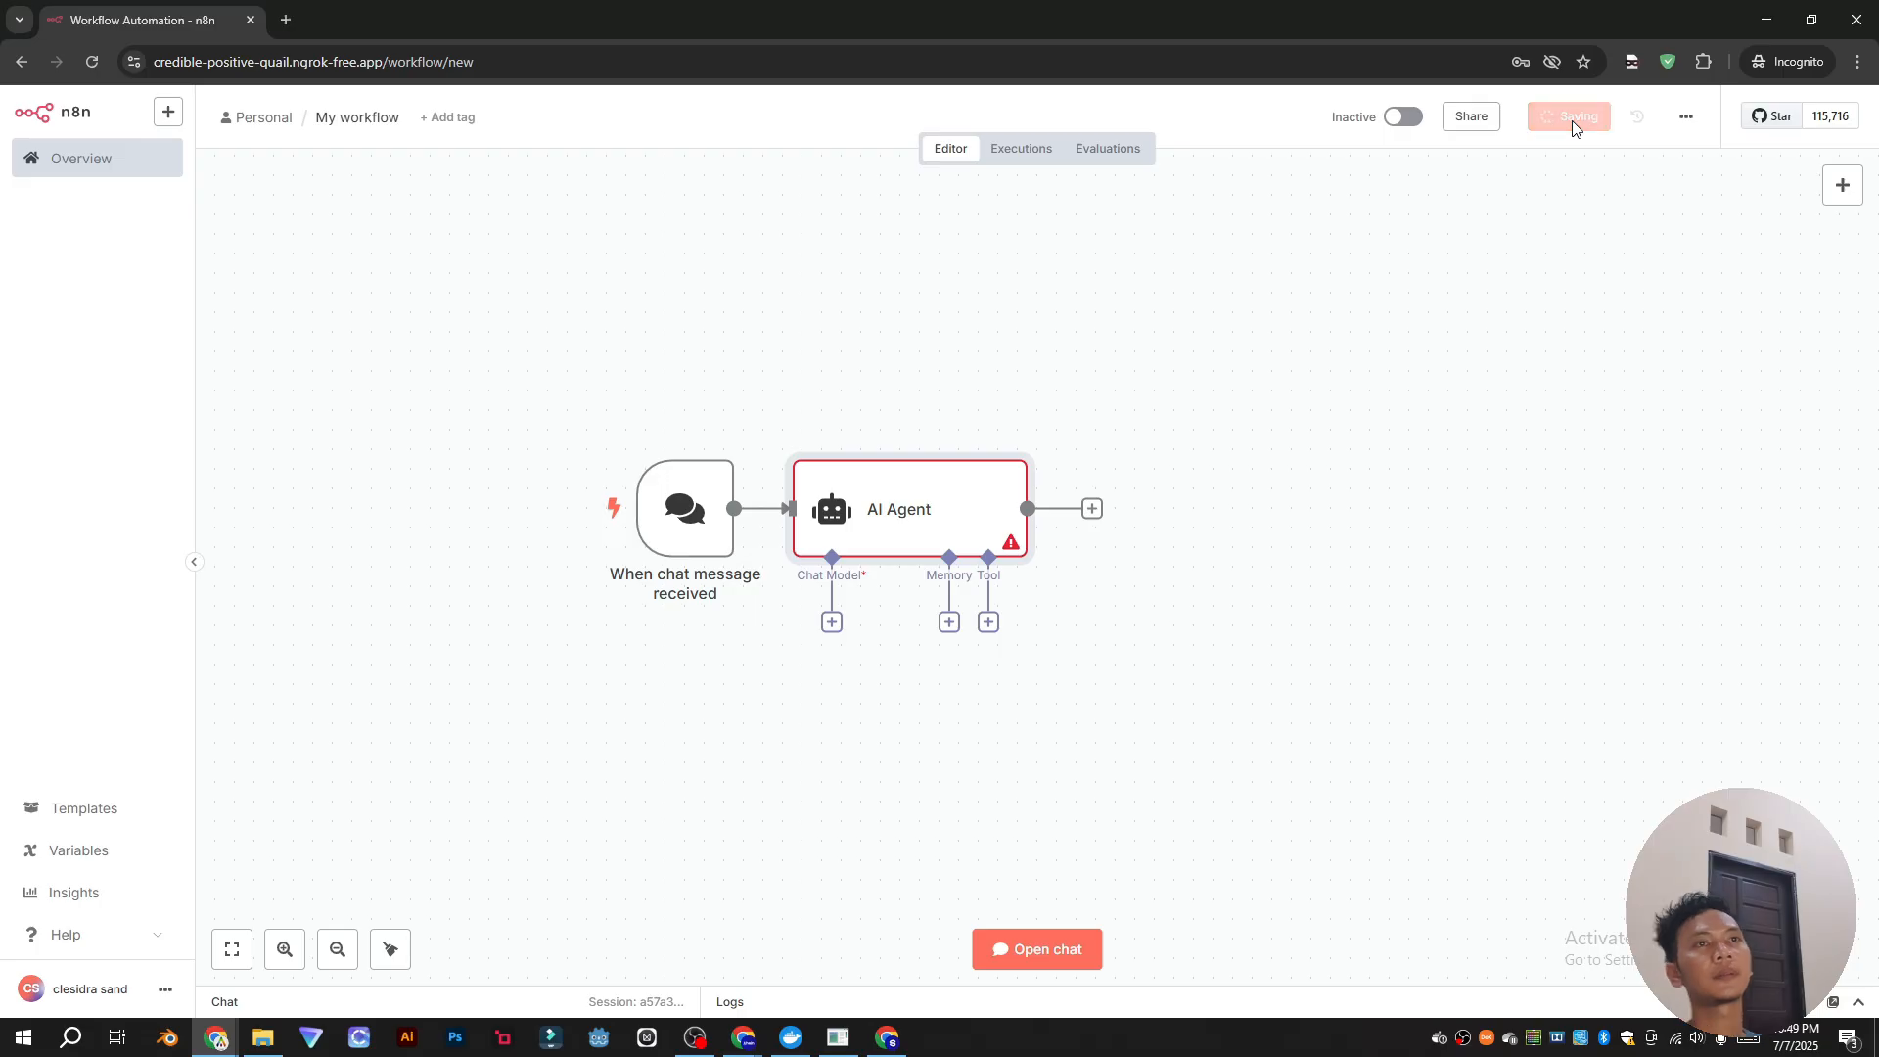
{"action": "left_click", "coordinate": [1863, 18]}
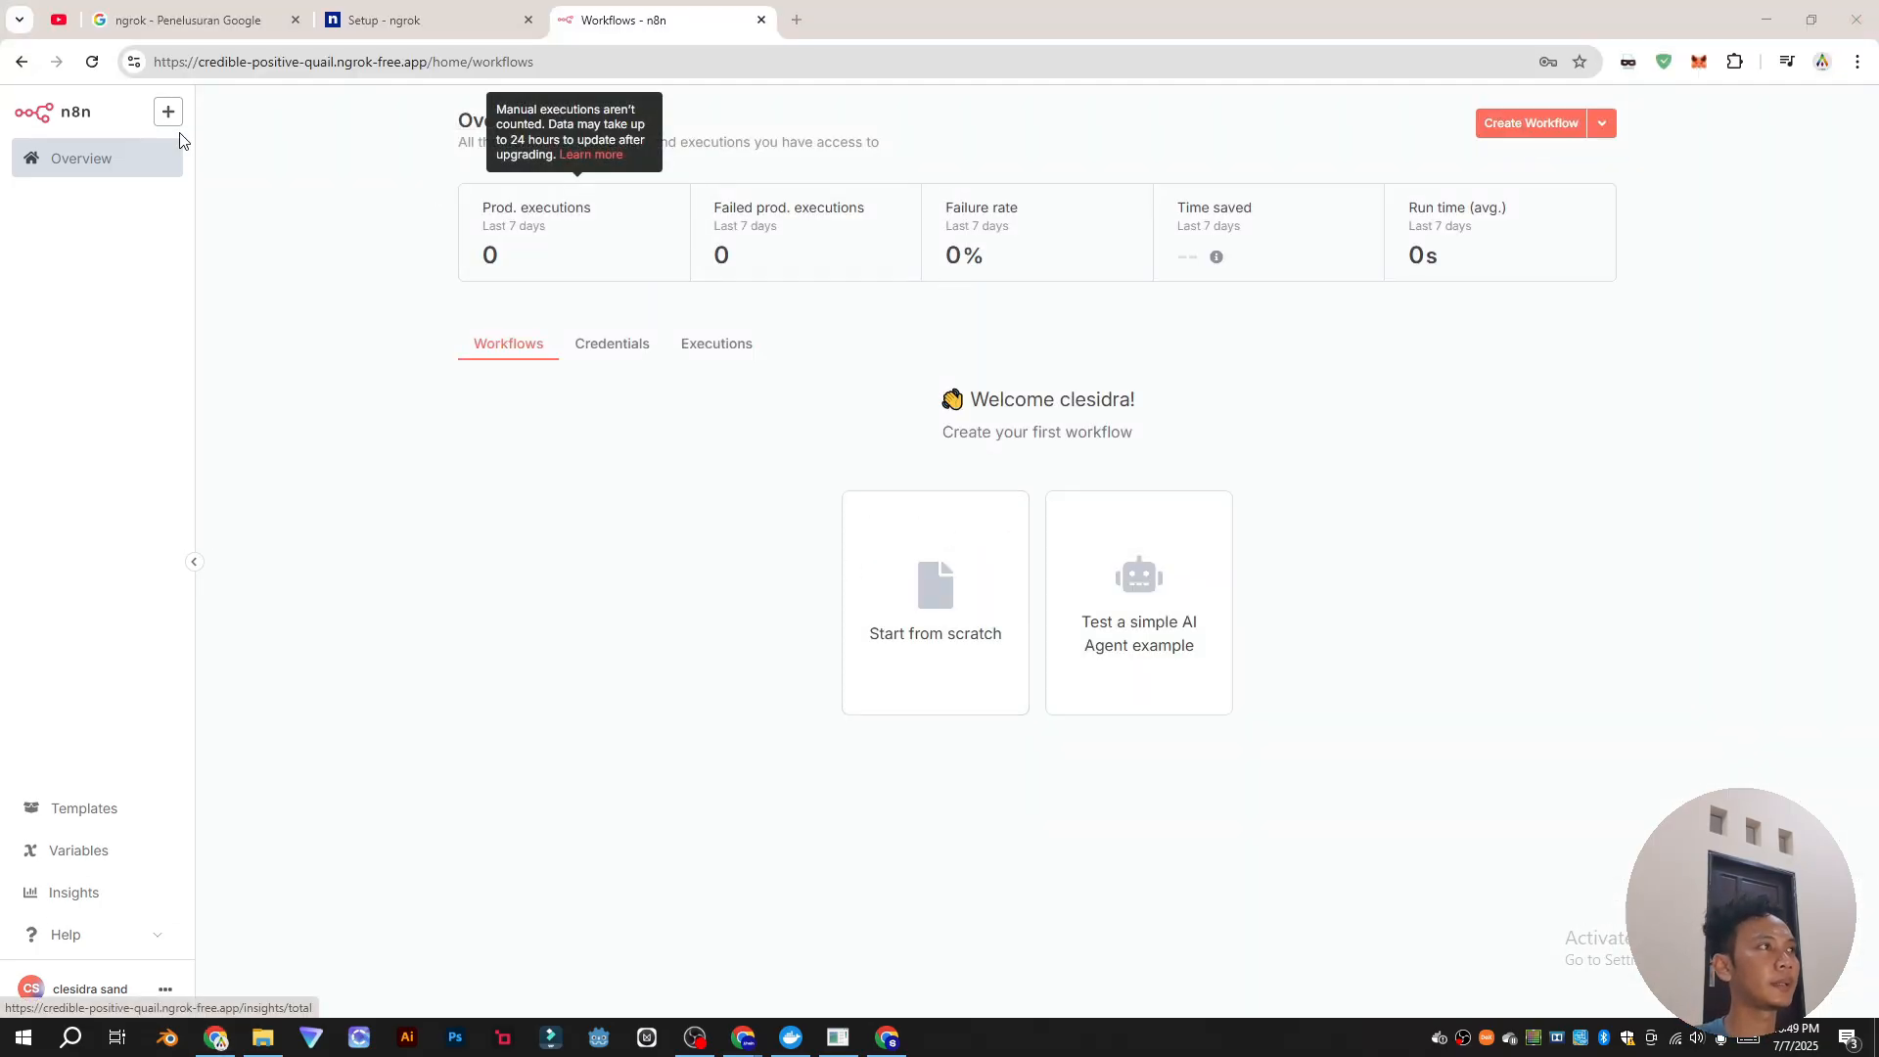
Step: Reload the n8n Overview and open My workflow from the Workflows list
{"action": "key", "text": "ctrl+l"}
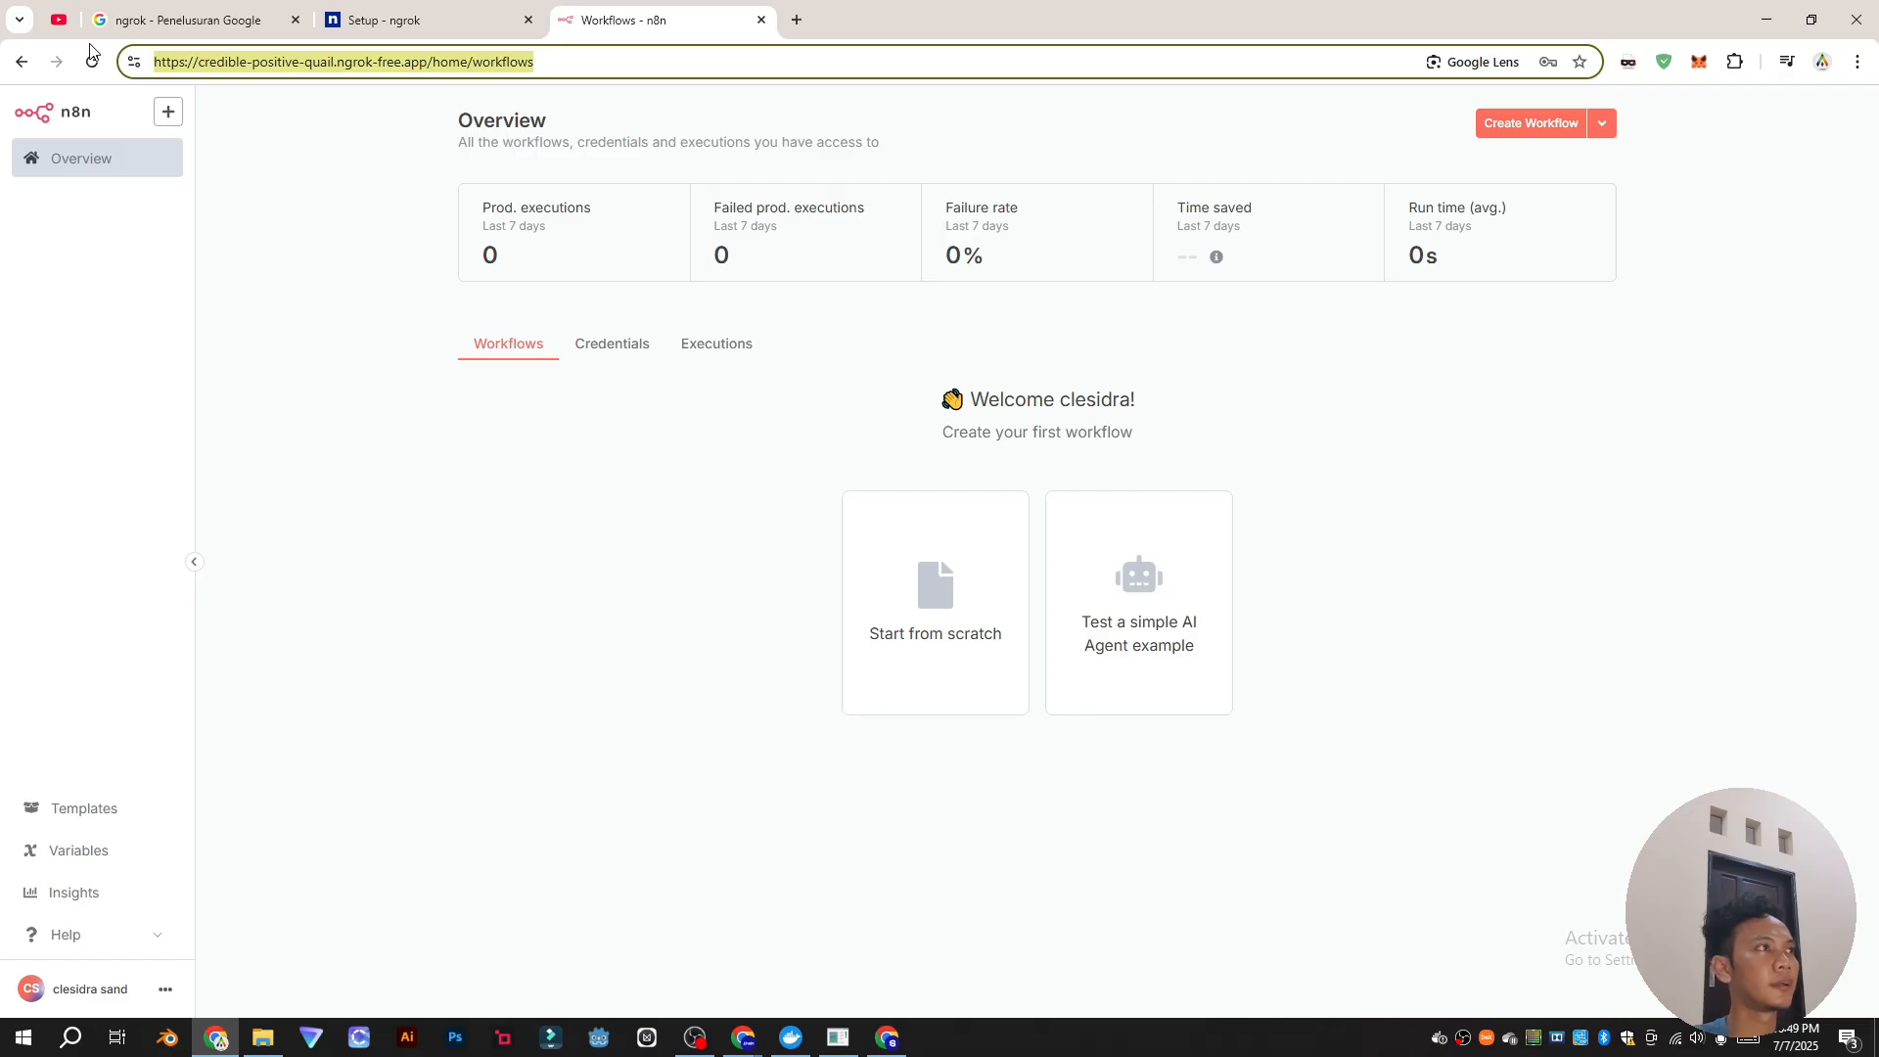
{"action": "left_click", "coordinate": [93, 61]}
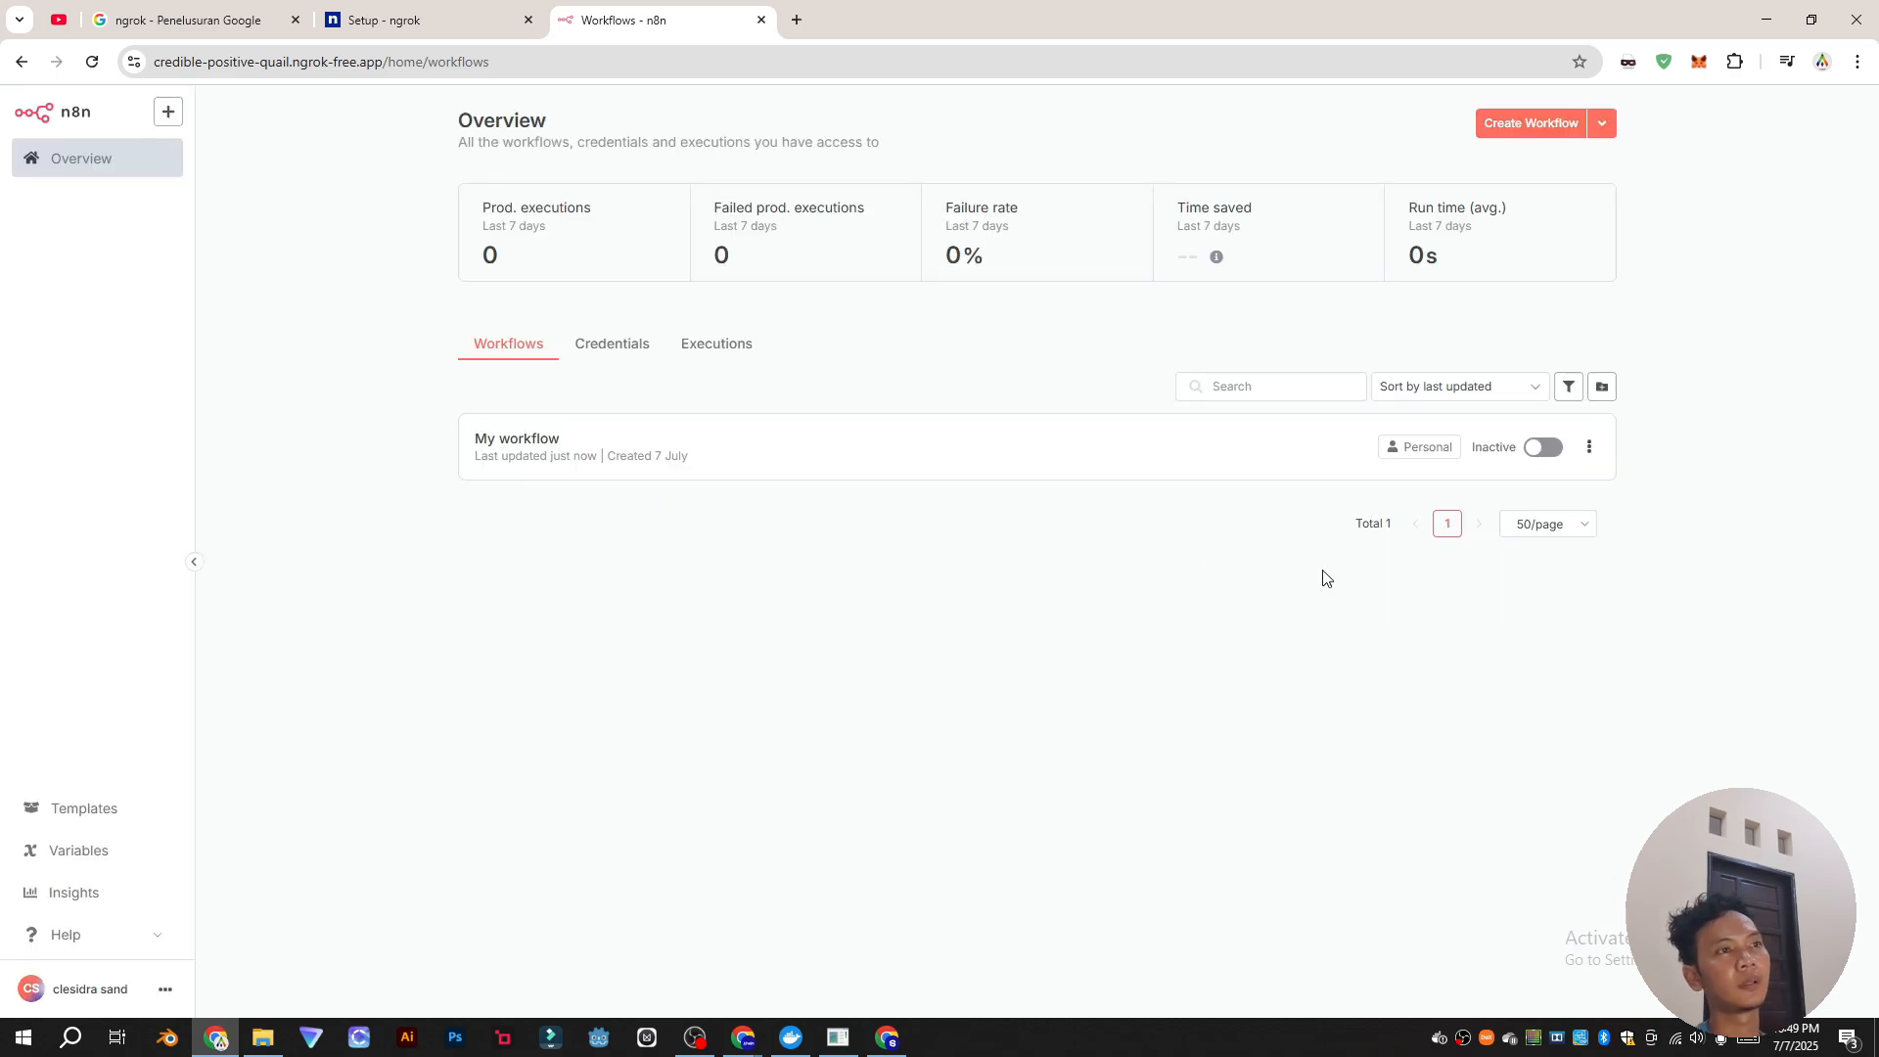
{"action": "left_click", "coordinate": [616, 439]}
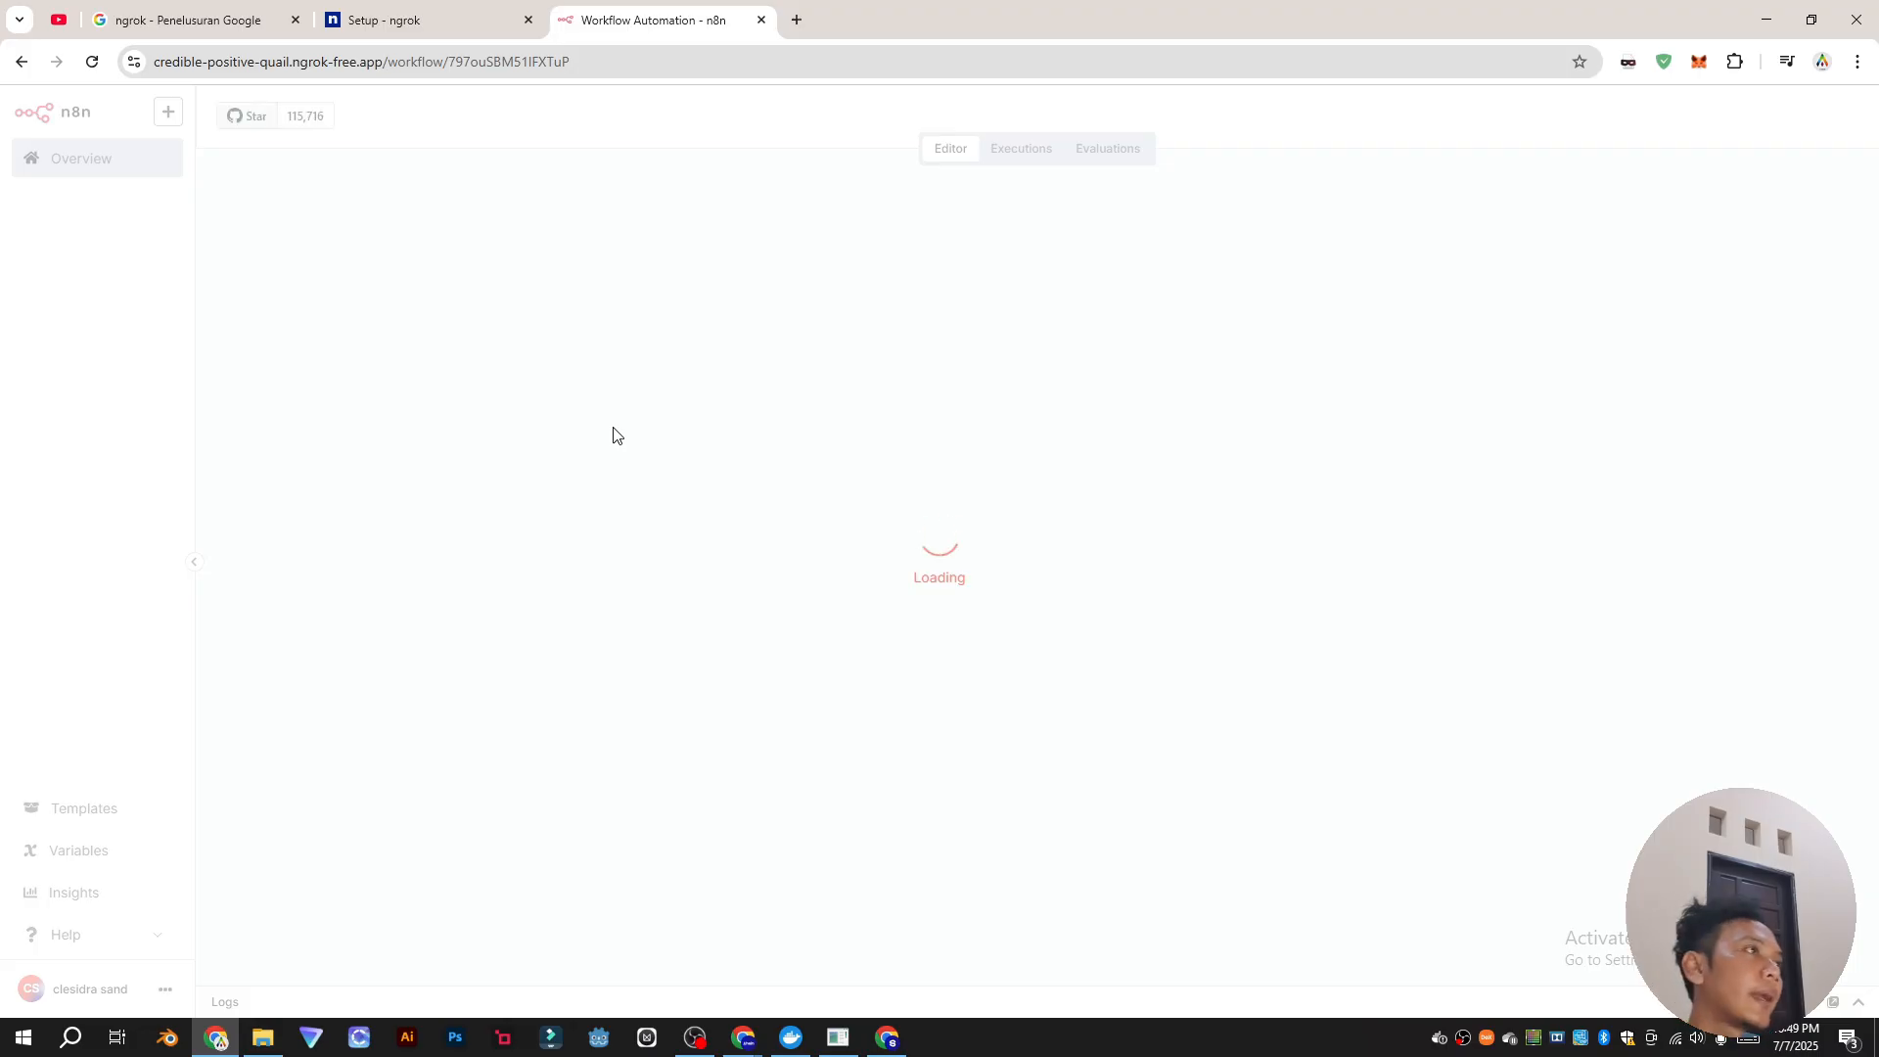